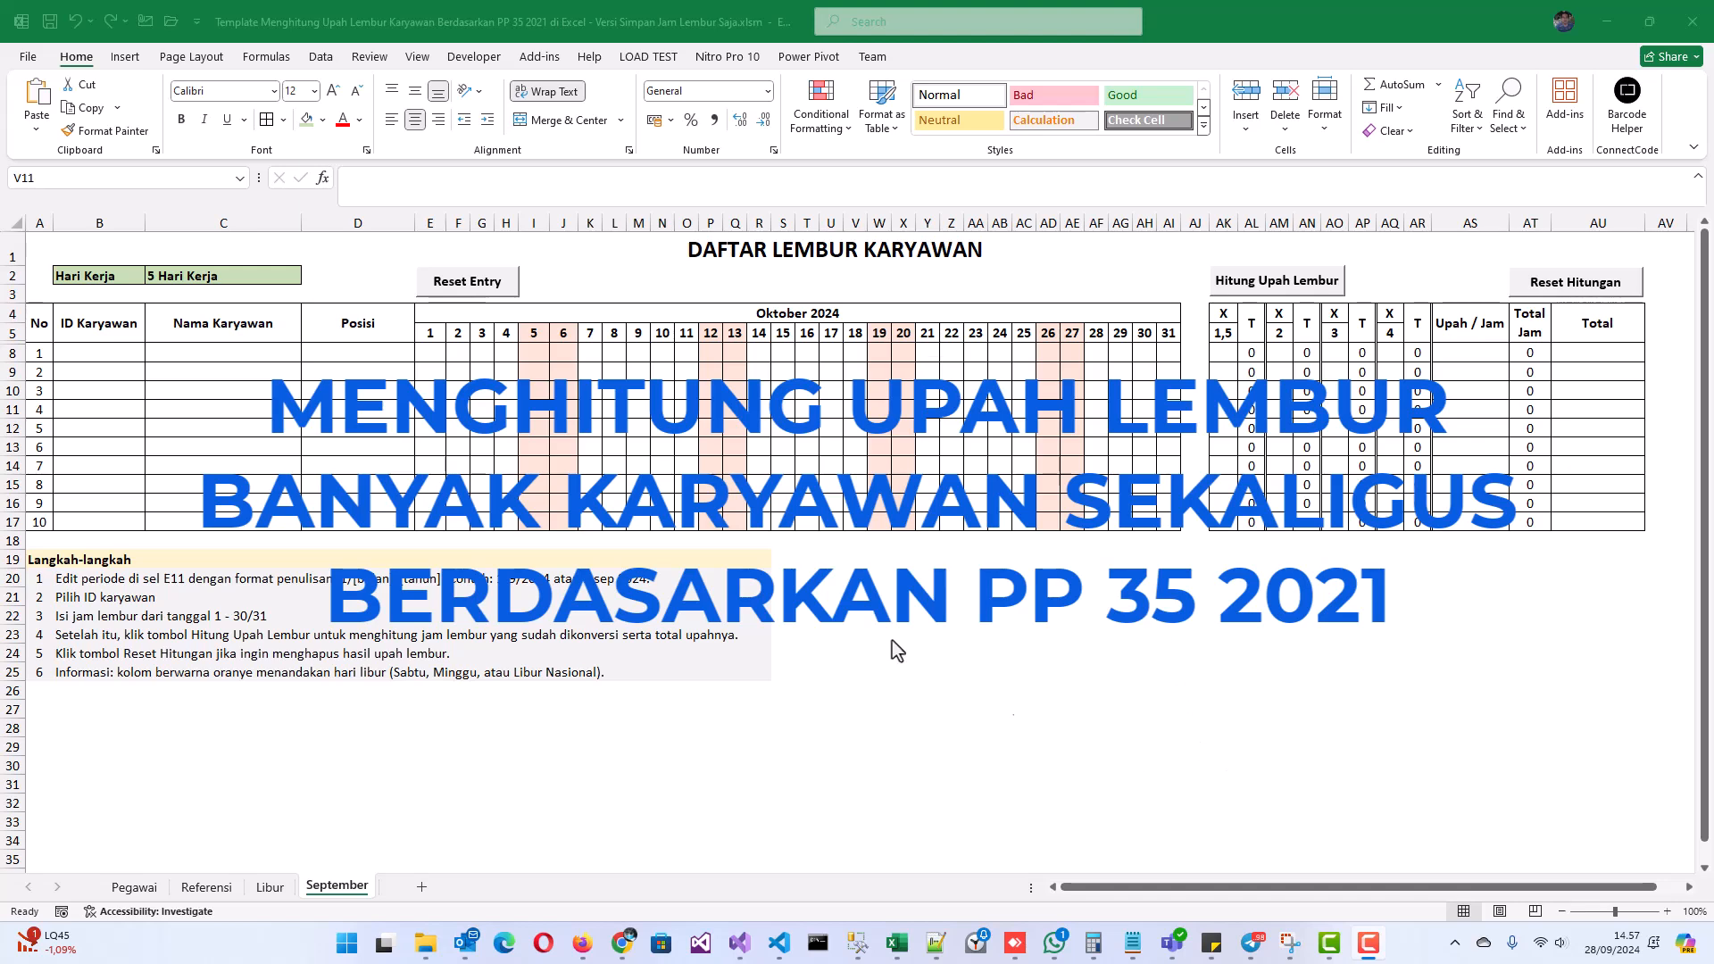
Review the Total column of the employee overtime list and the hourly wages on the Pegawai sheet.
click(434, 353)
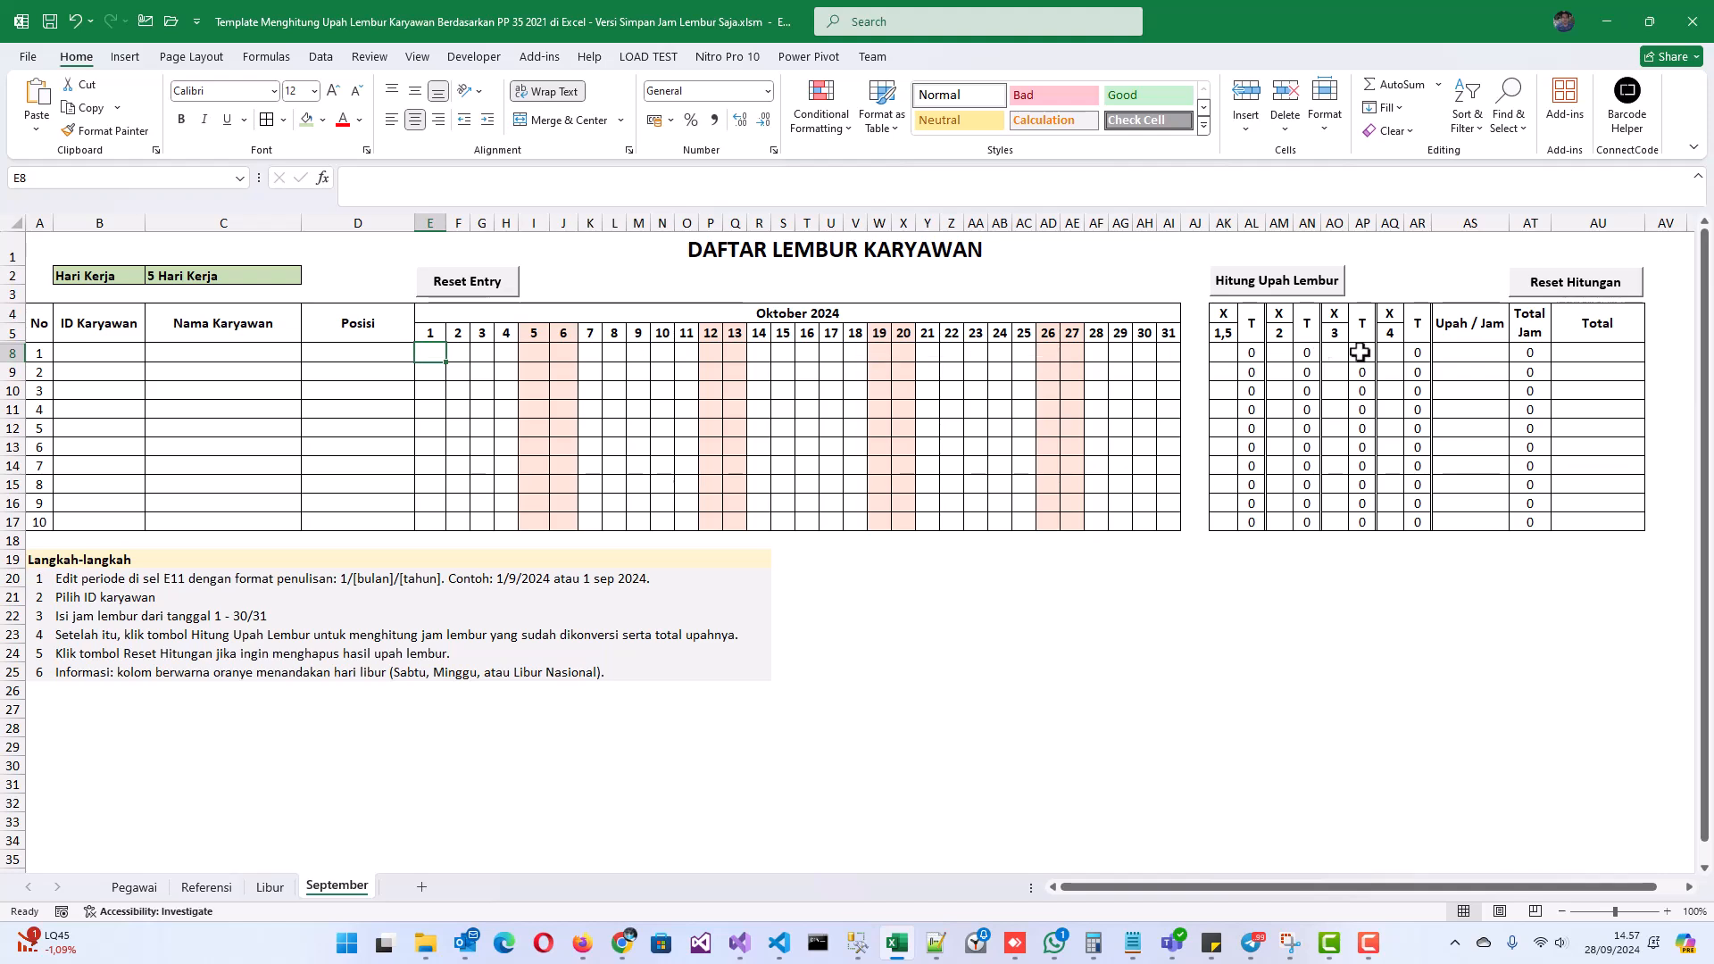
drag(1586, 355, 1588, 518)
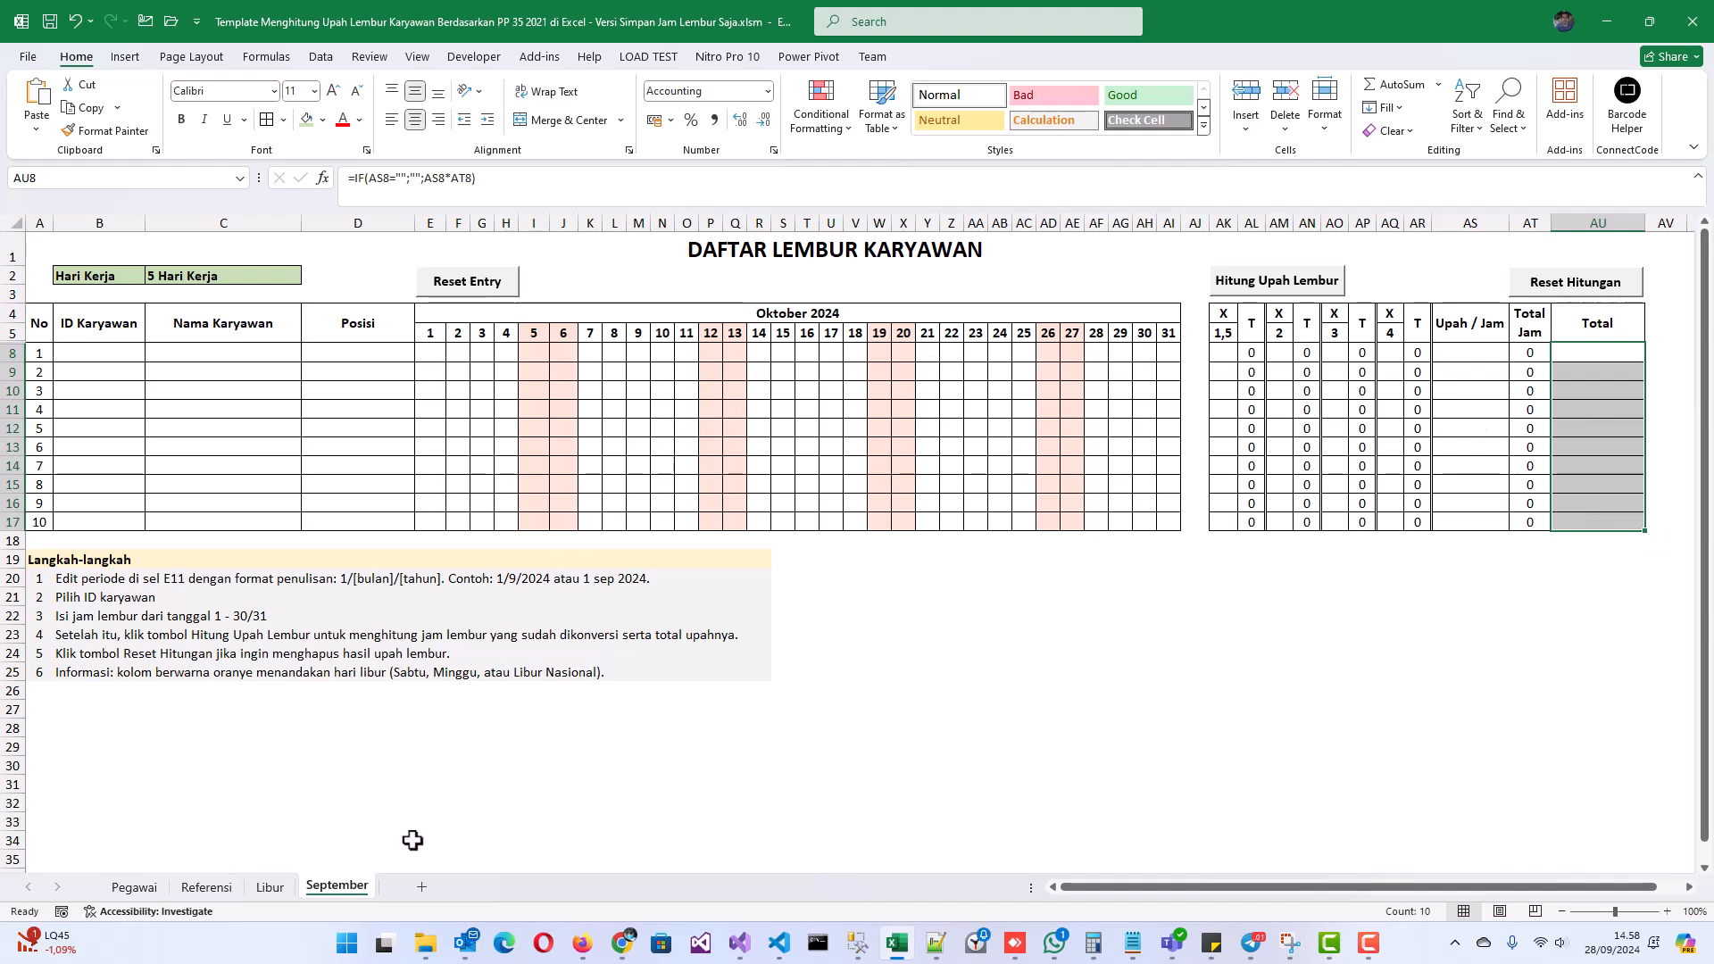
click(143, 889)
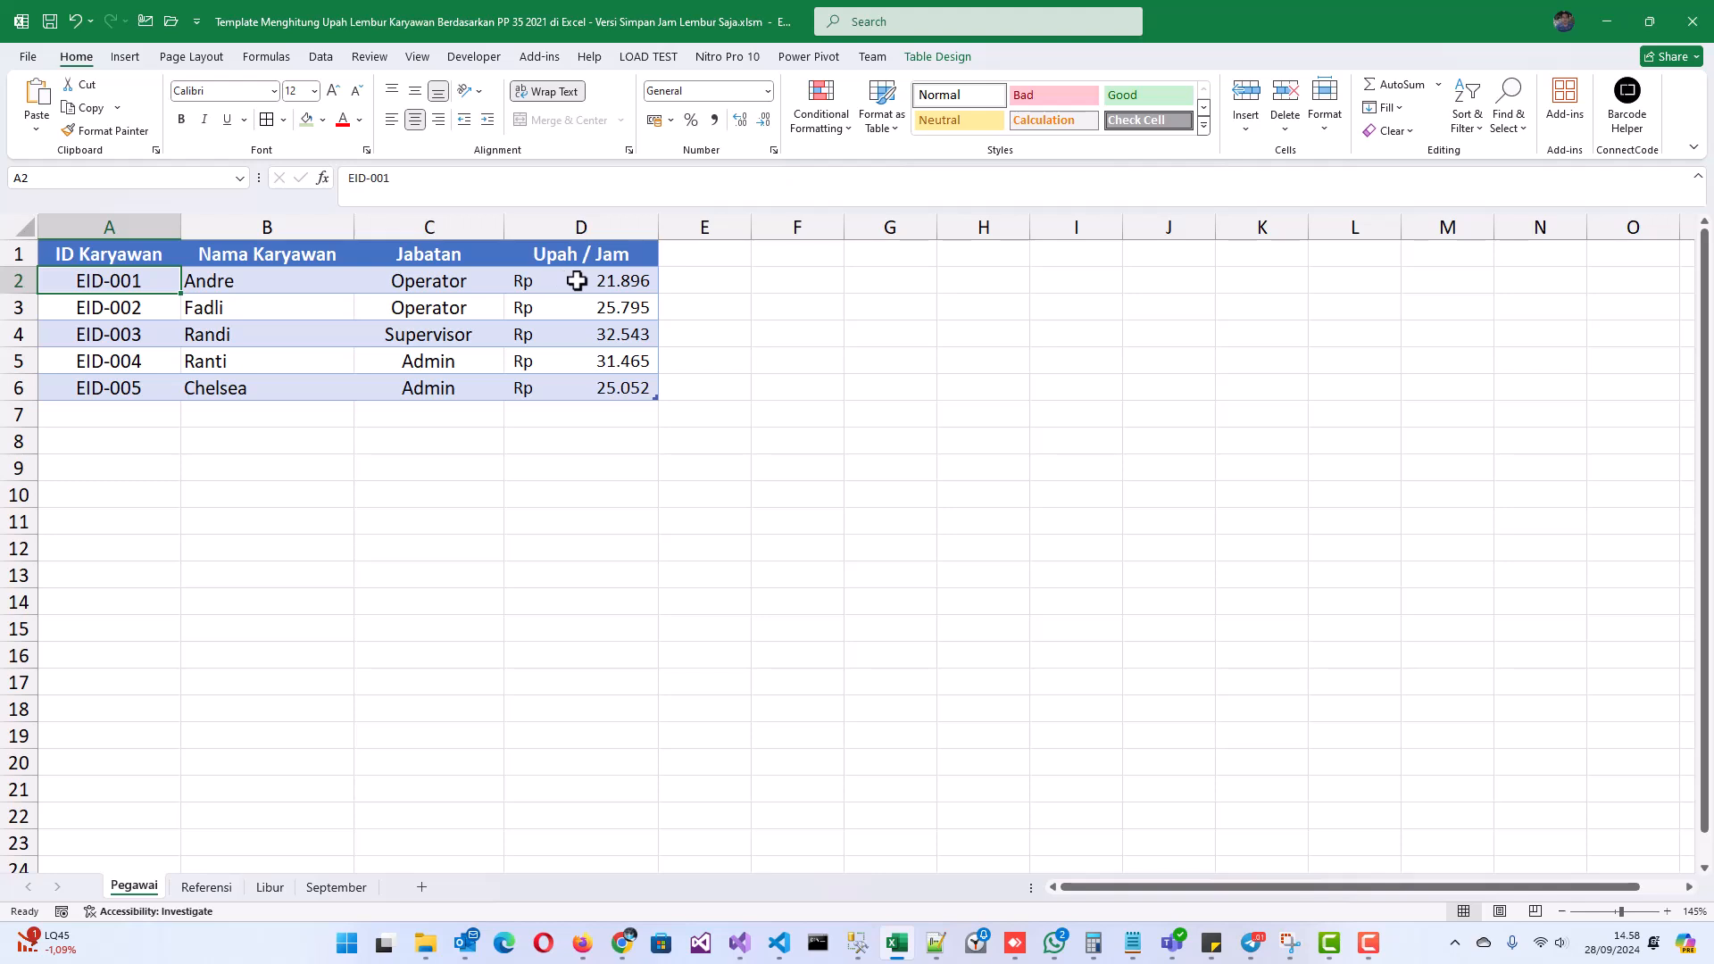
drag(604, 282, 608, 384)
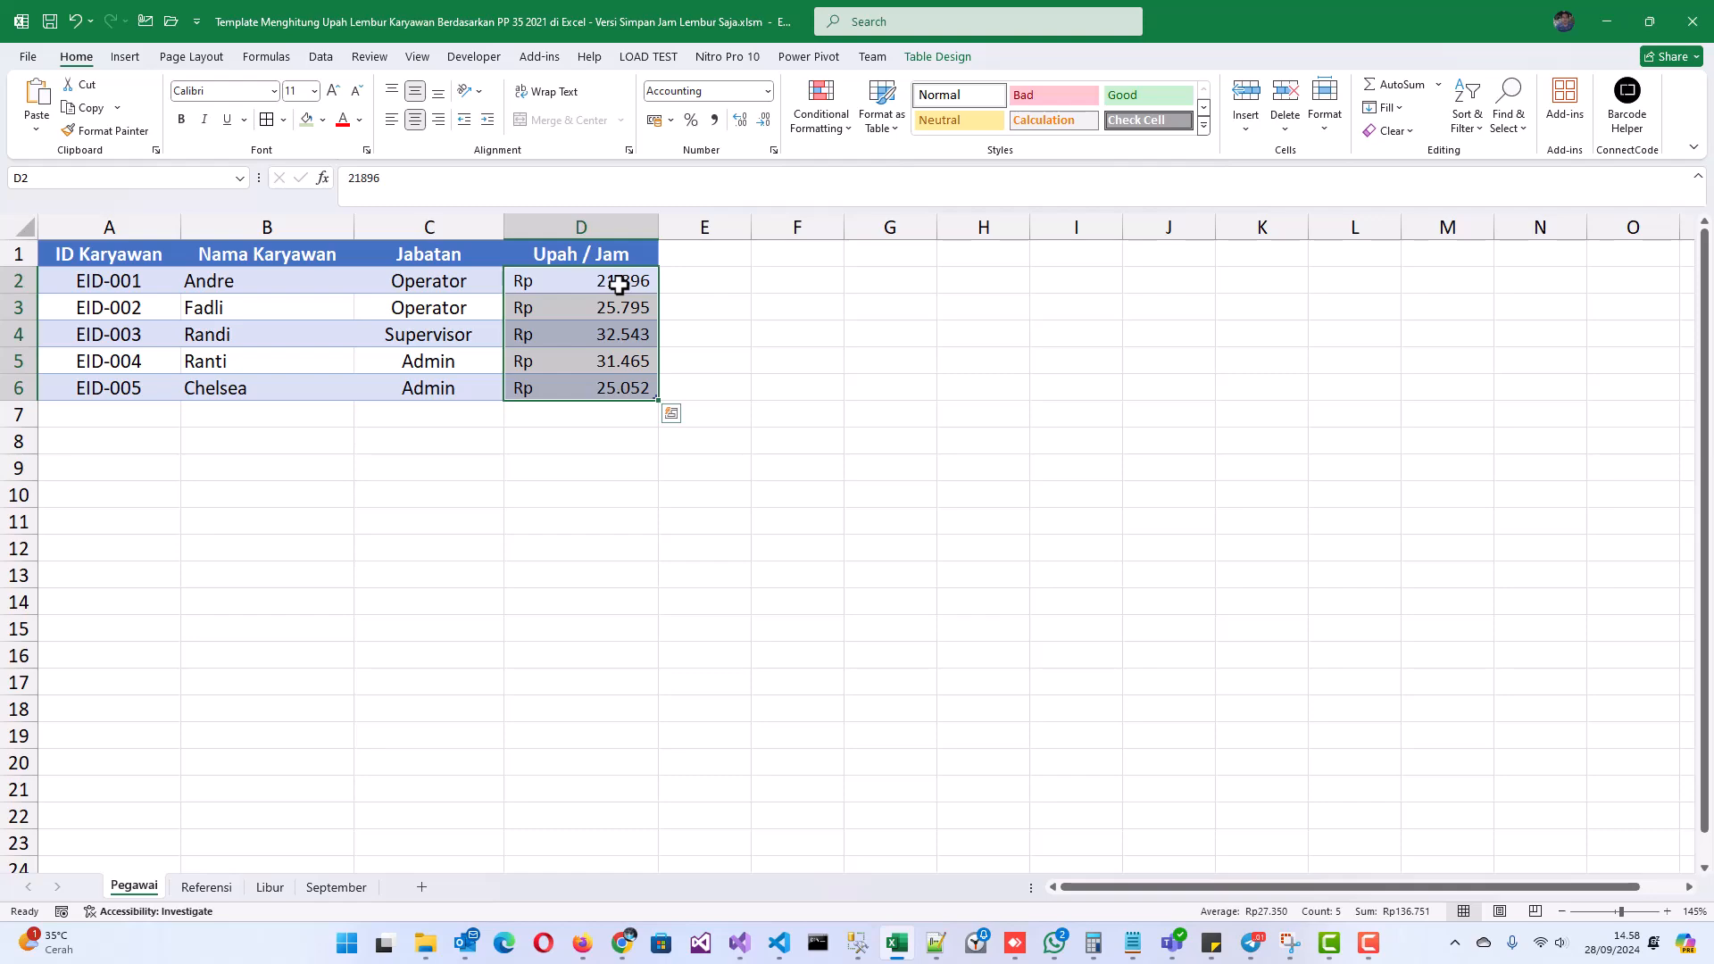
click(248, 682)
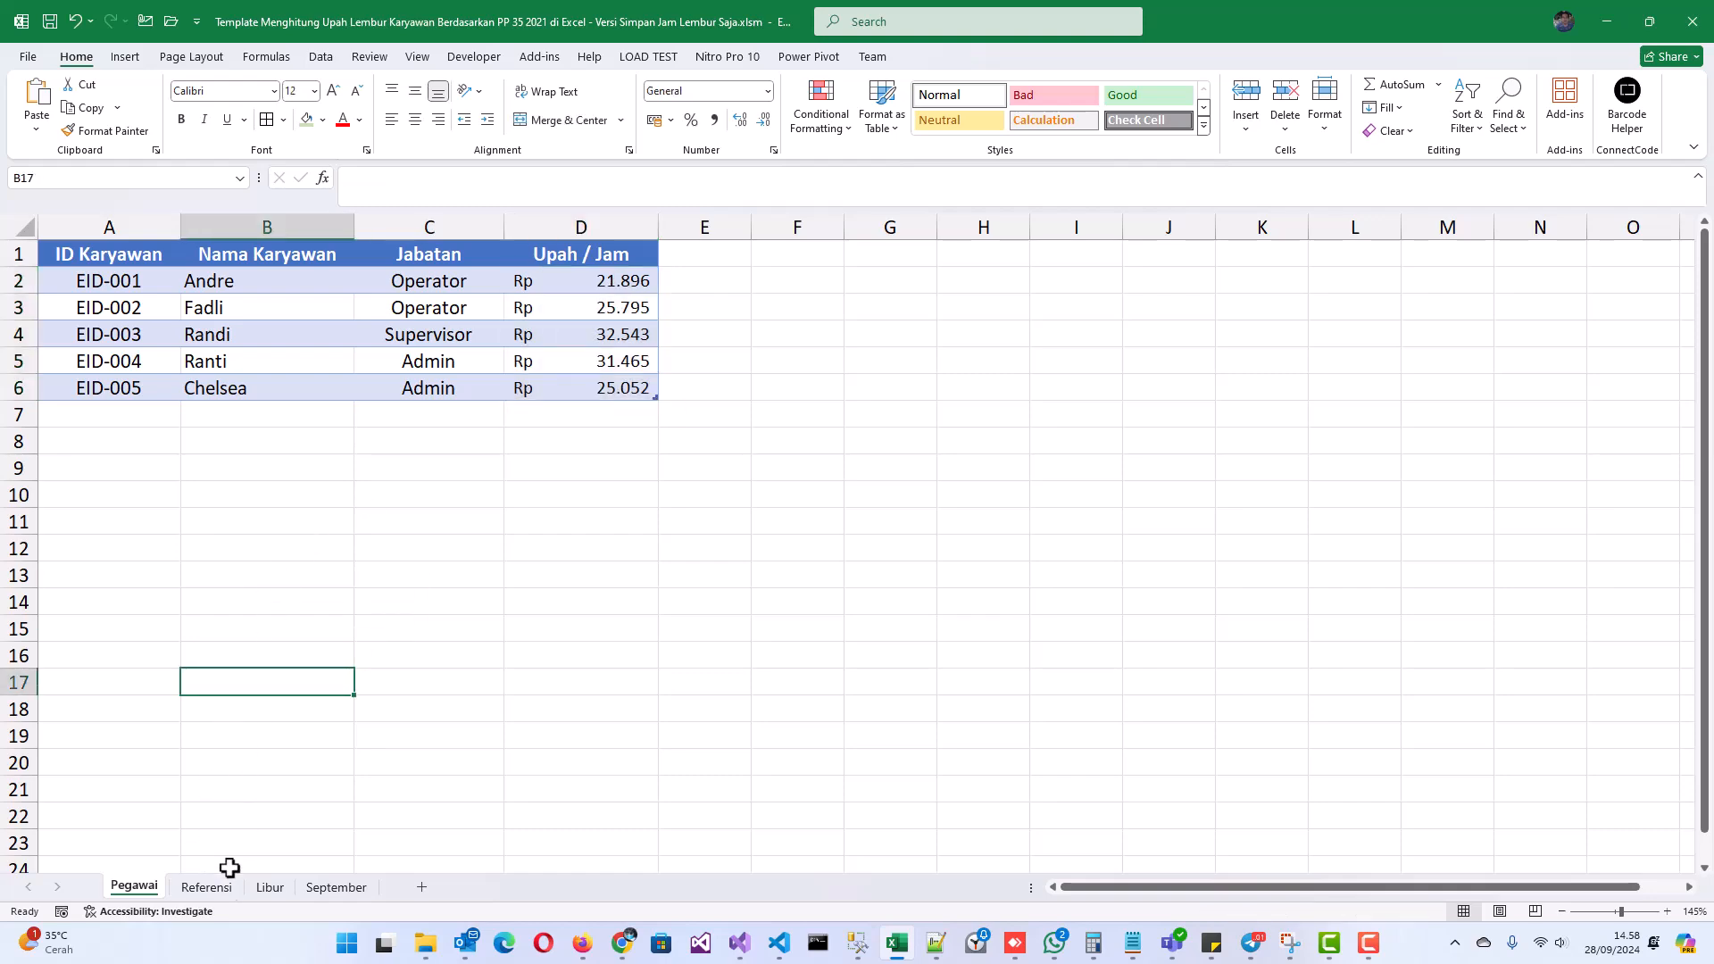
Review the day types and the 5-day and 6-day overtime pay rules on the Referensi sheet.
click(218, 889)
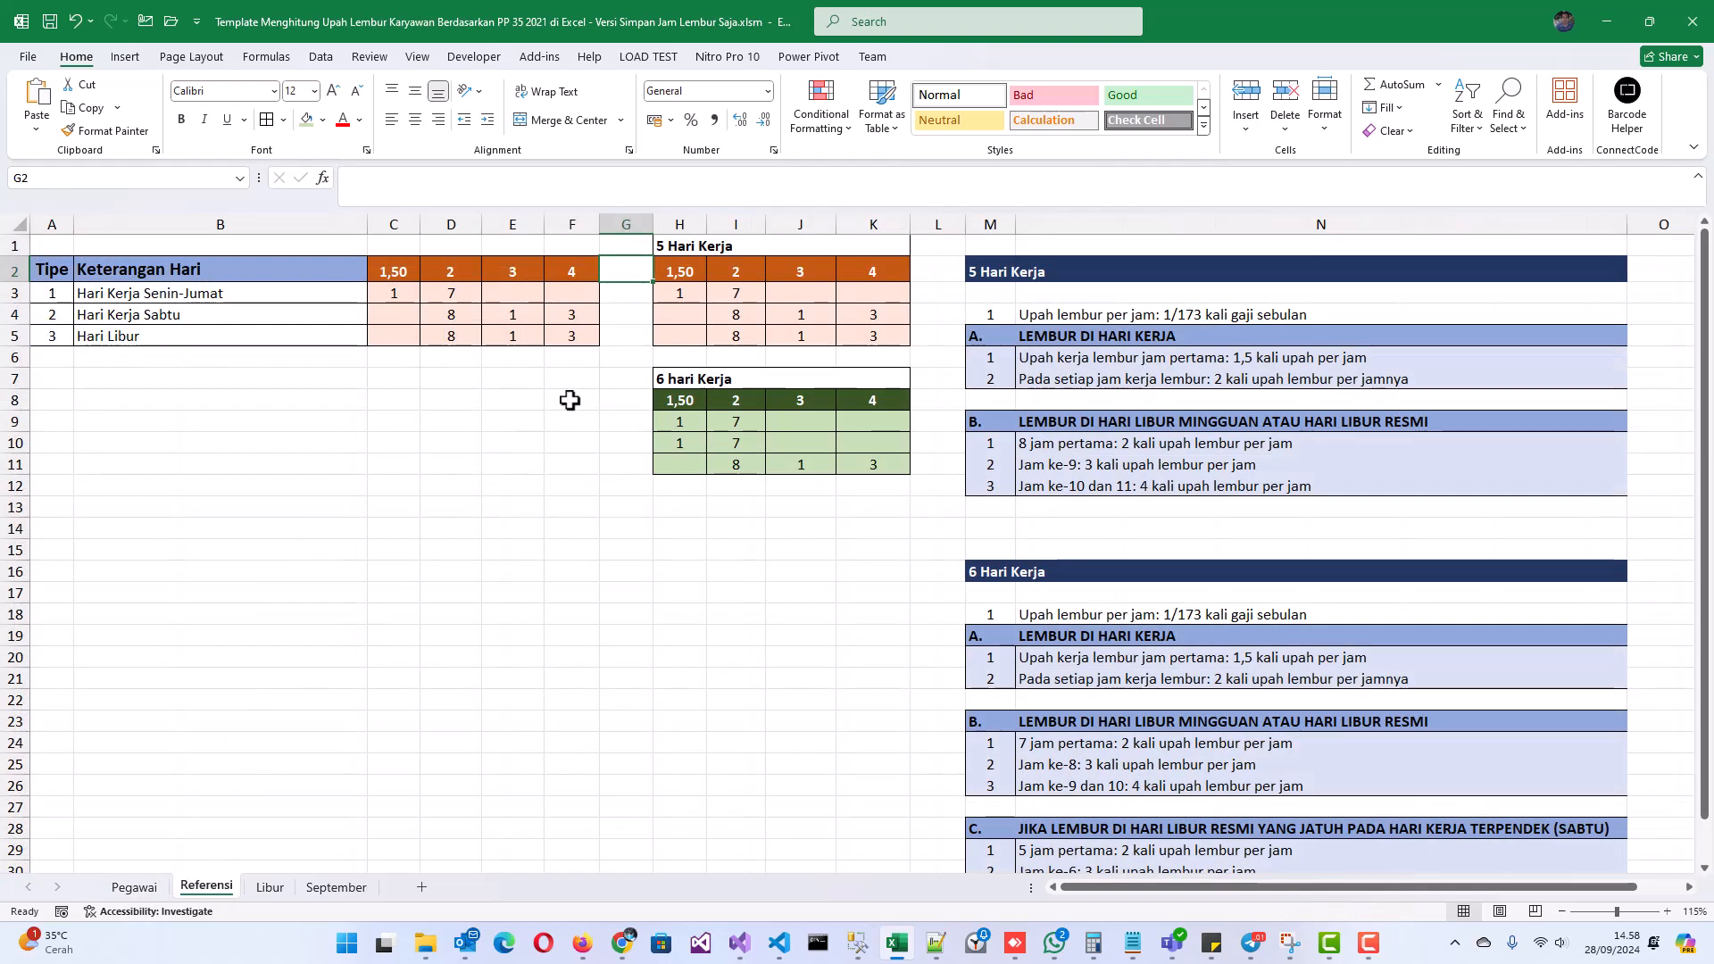
click(51, 276)
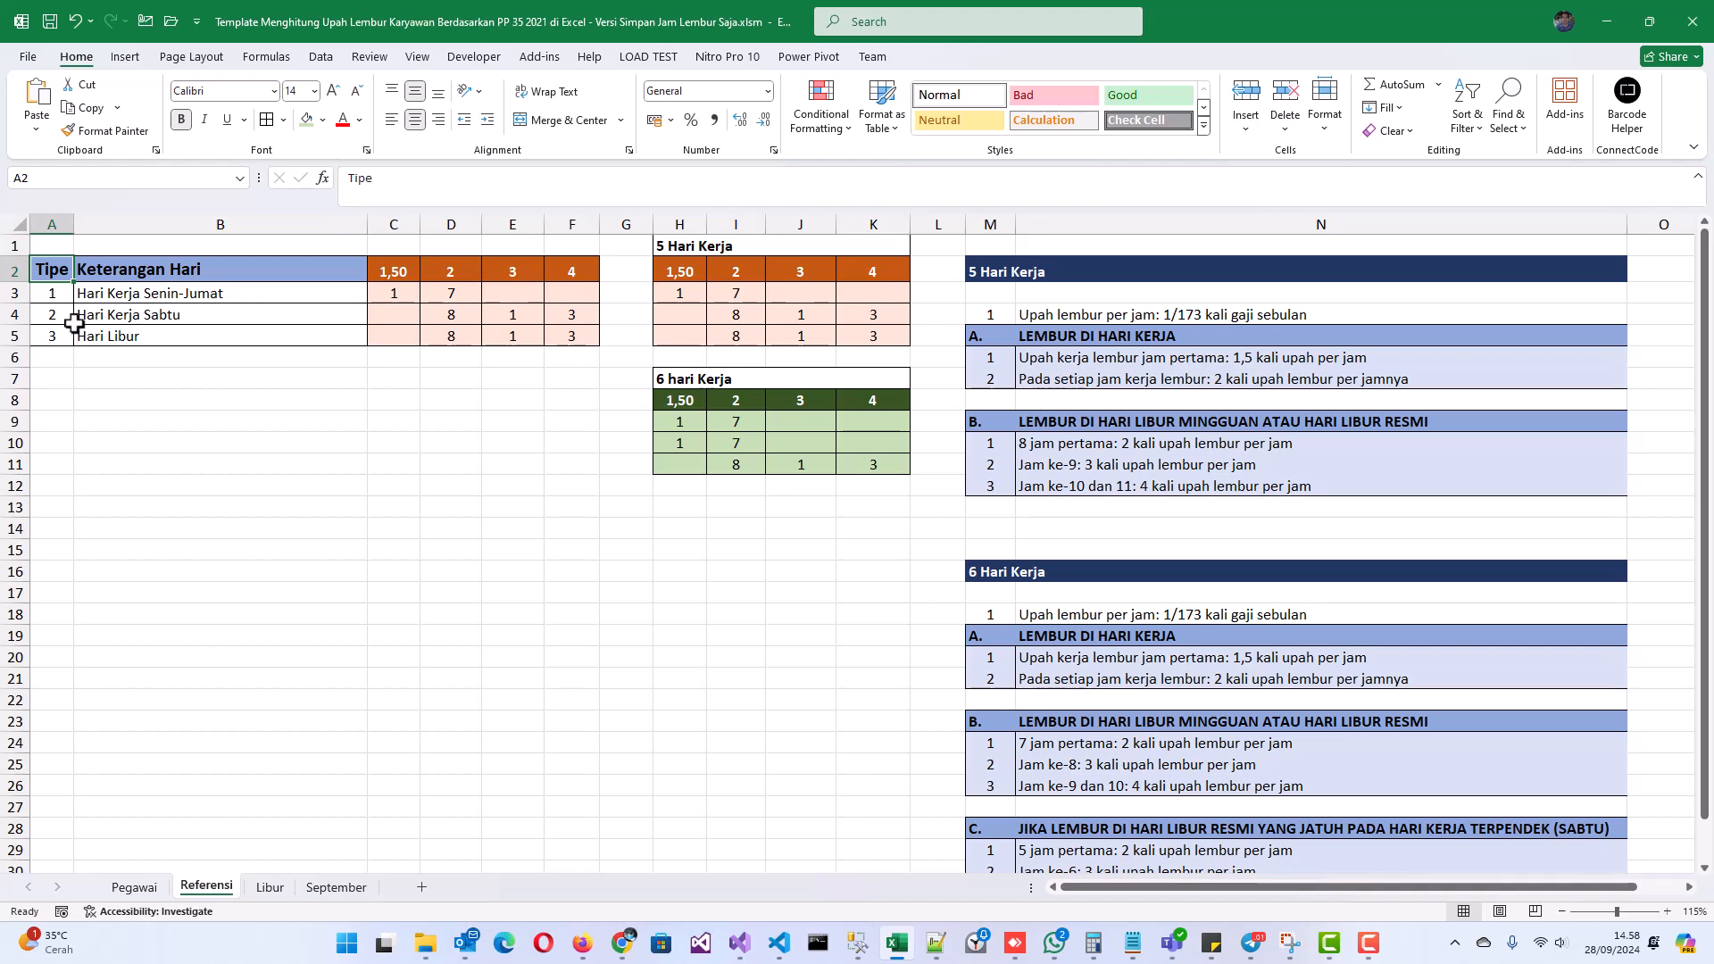
click(183, 317)
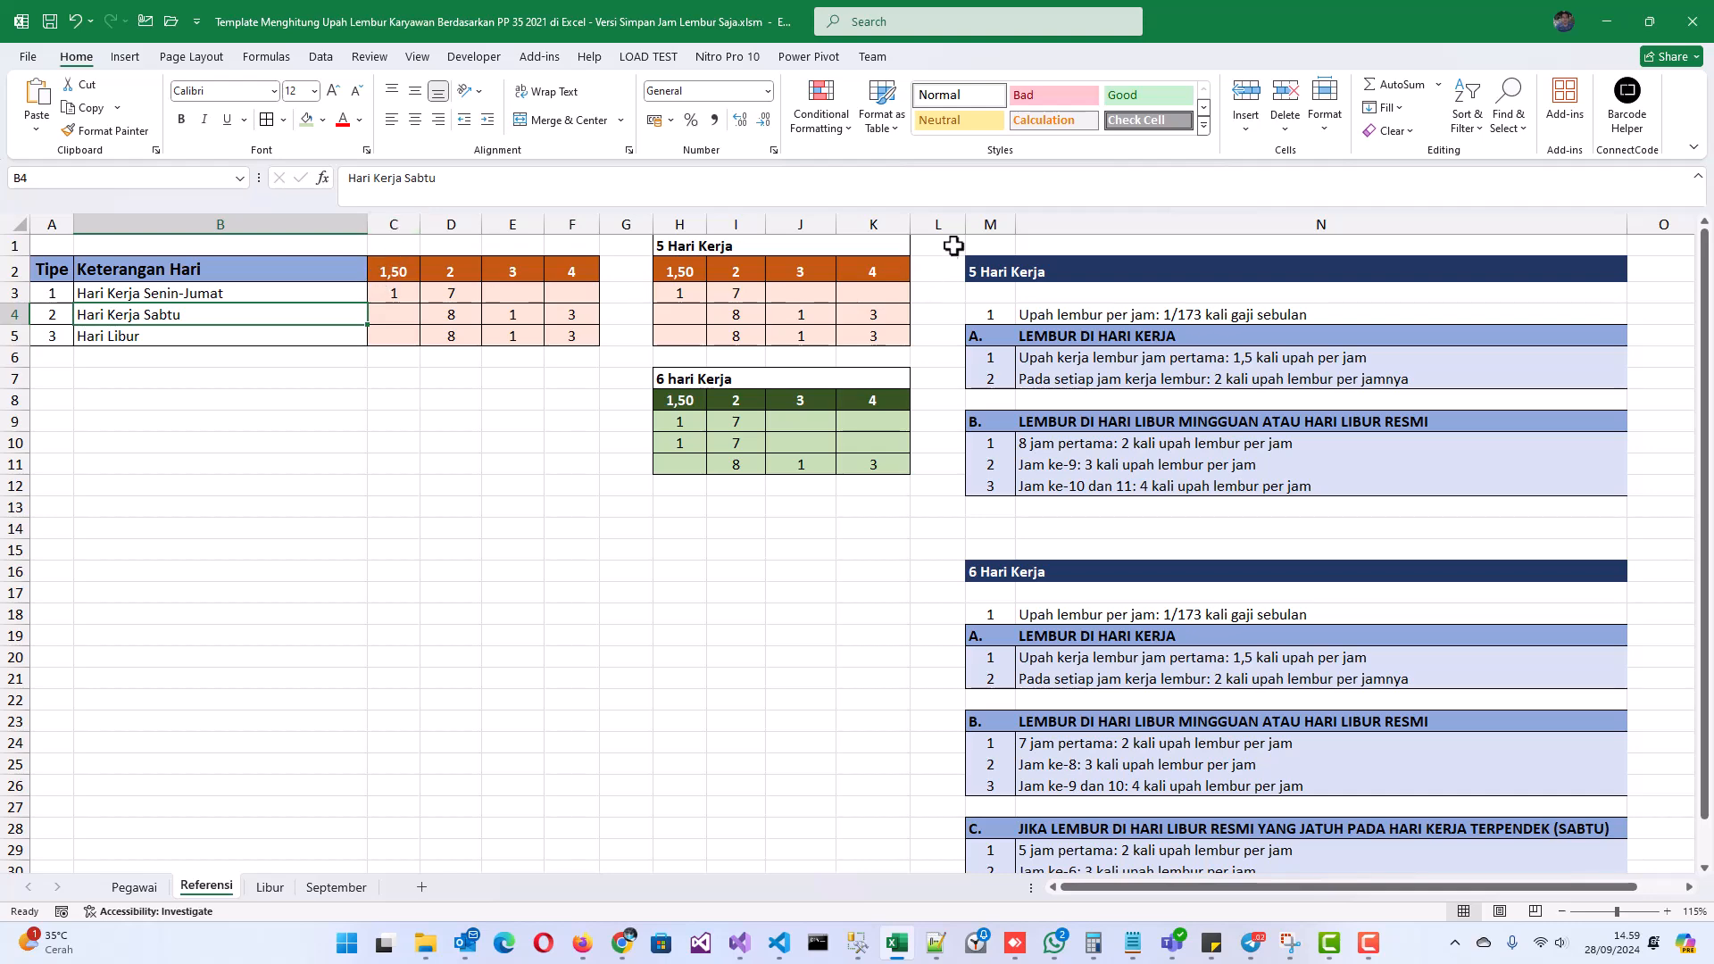
drag(986, 221, 1101, 222)
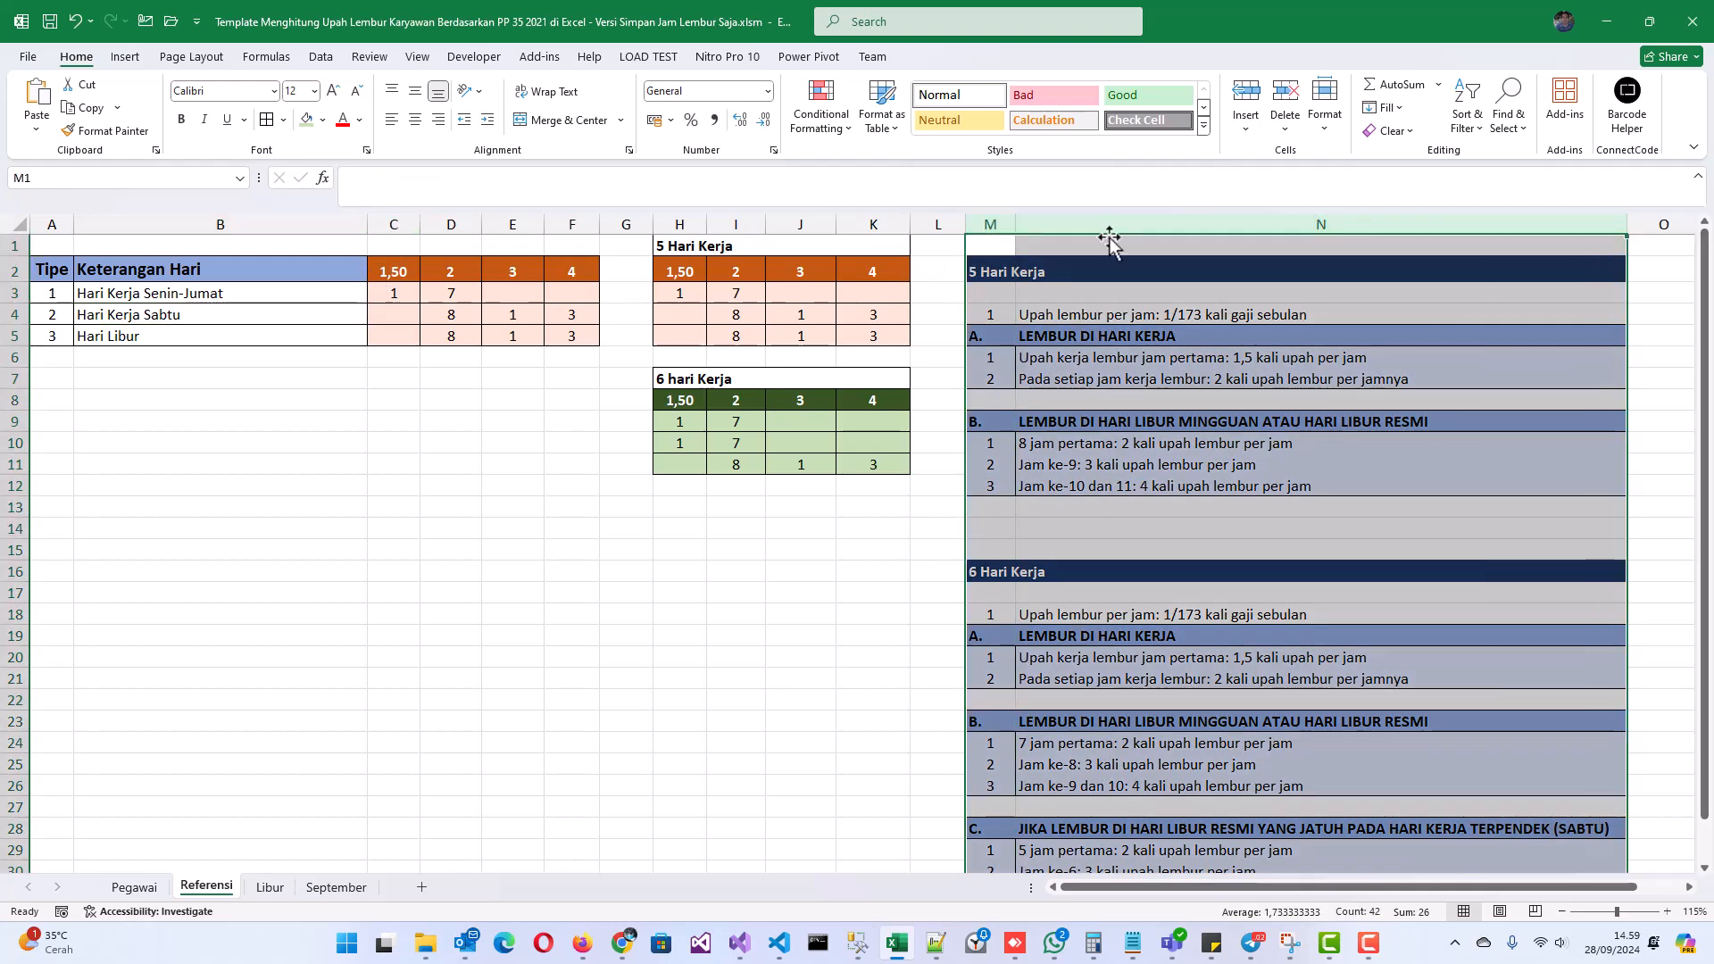
click(1093, 323)
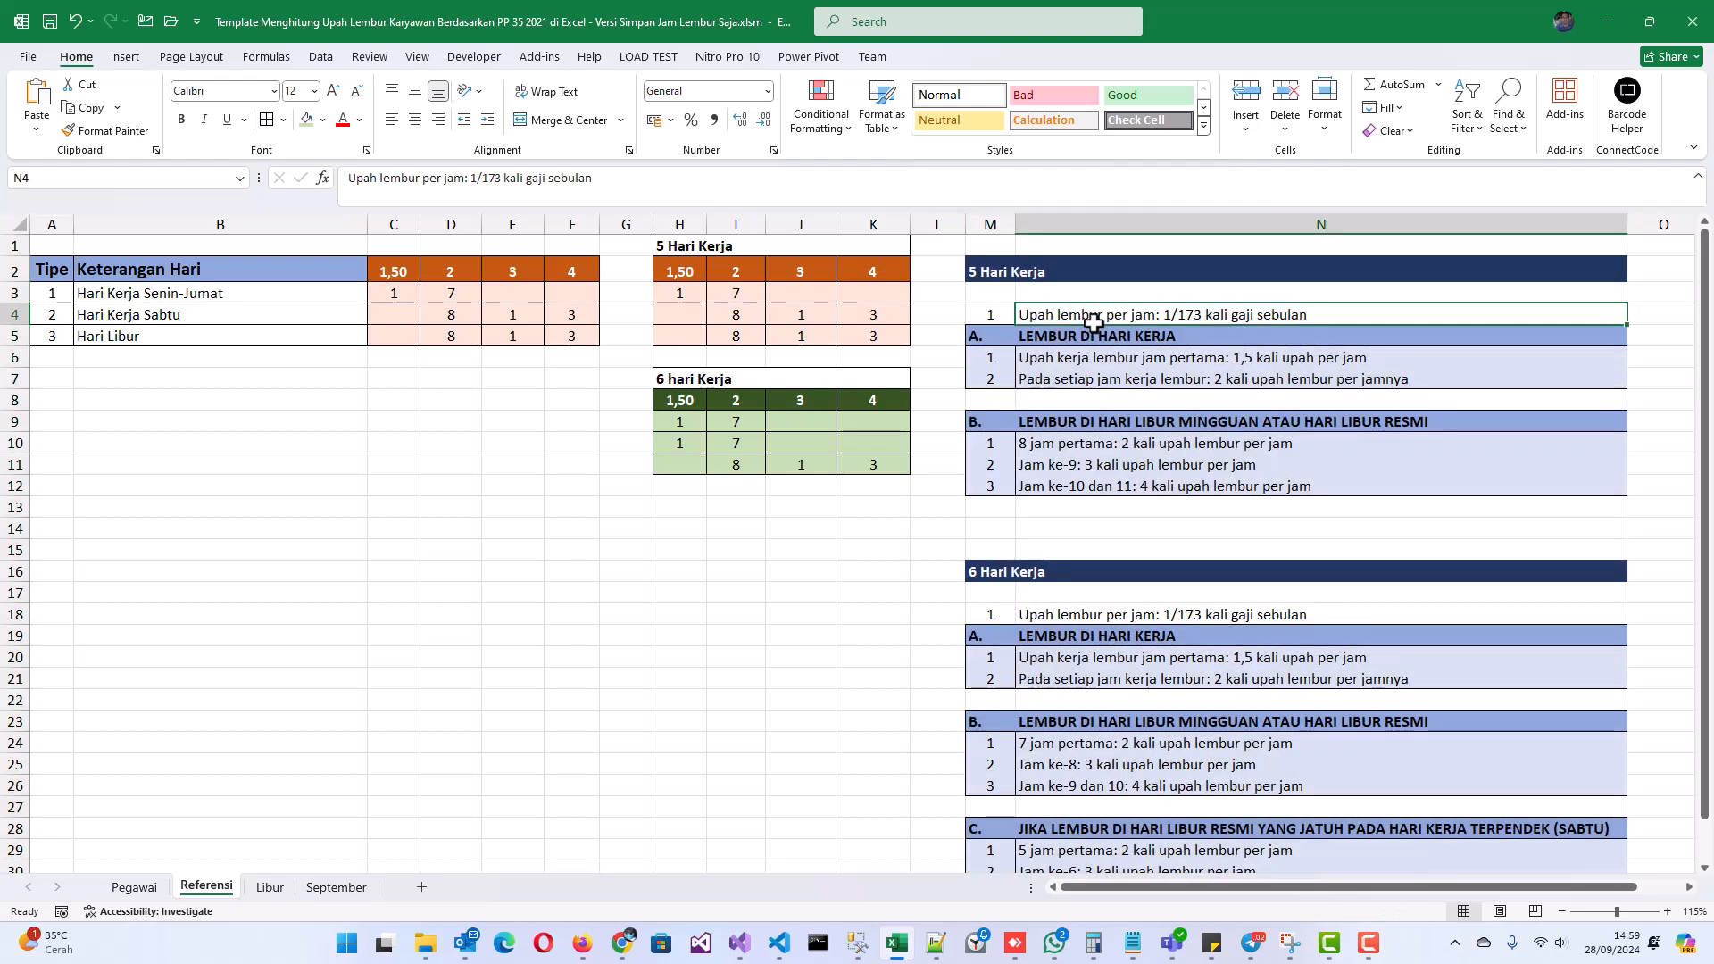
click(1002, 291)
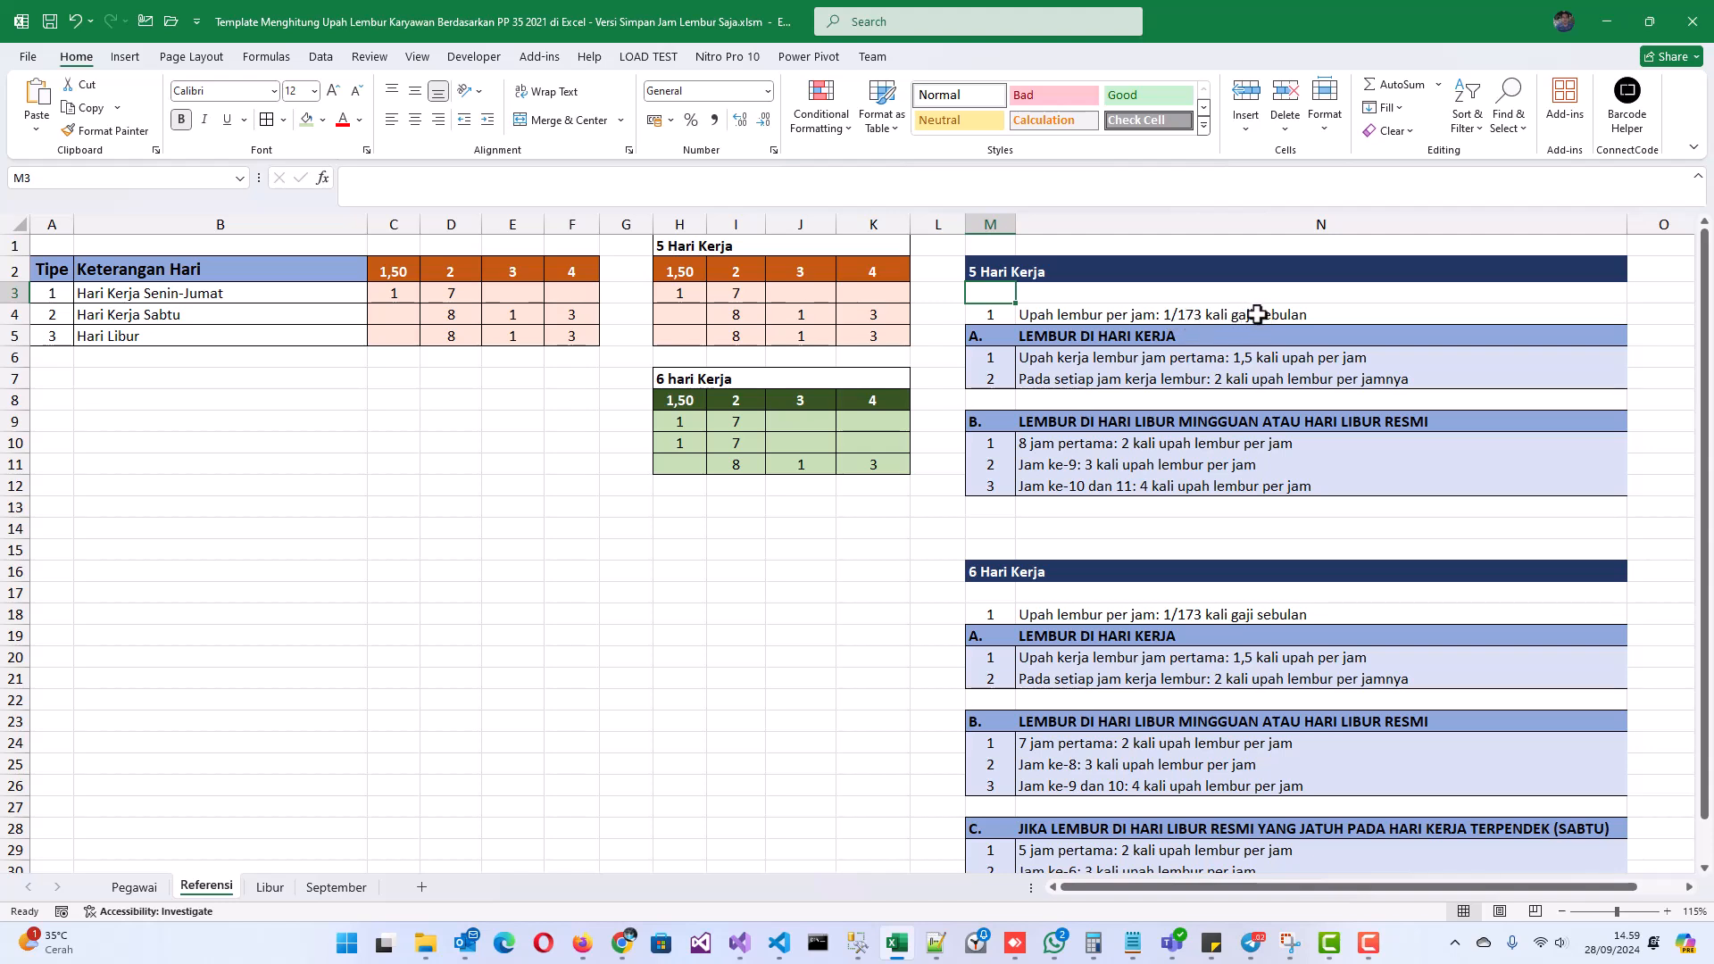
Compare the multiplier headings and the Hari Kerja Senin-Jumat hours with the 5-day rules for overtime on workdays.
click(395, 272)
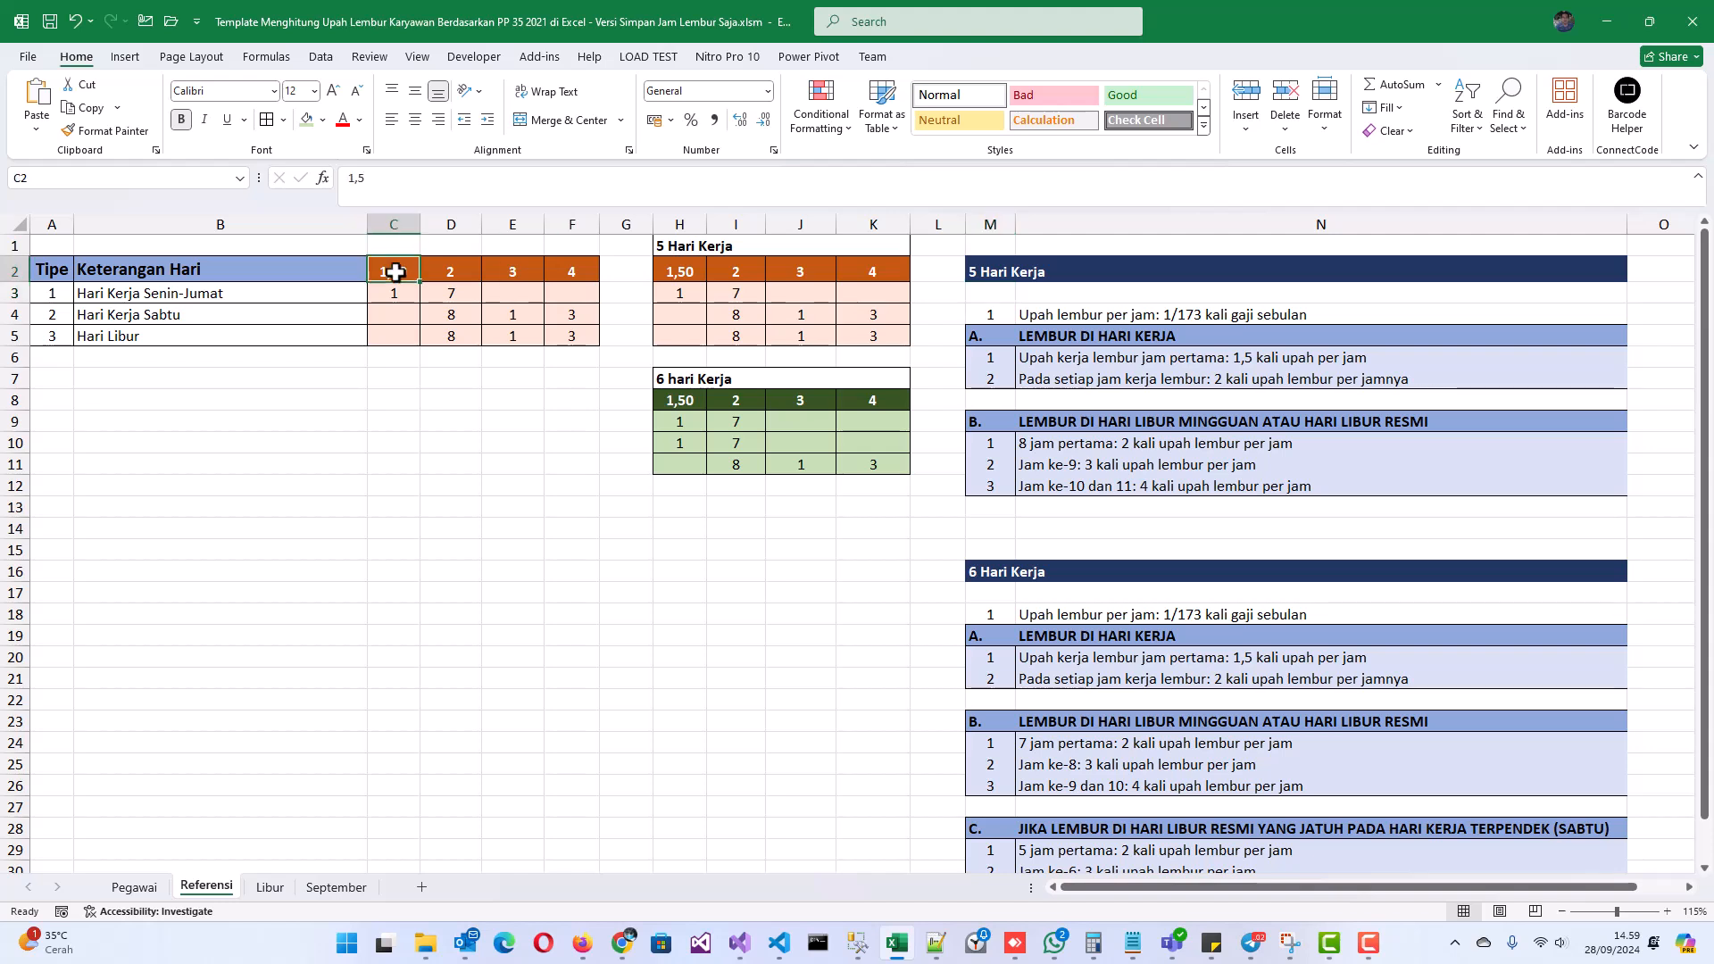
drag(566, 270, 392, 269)
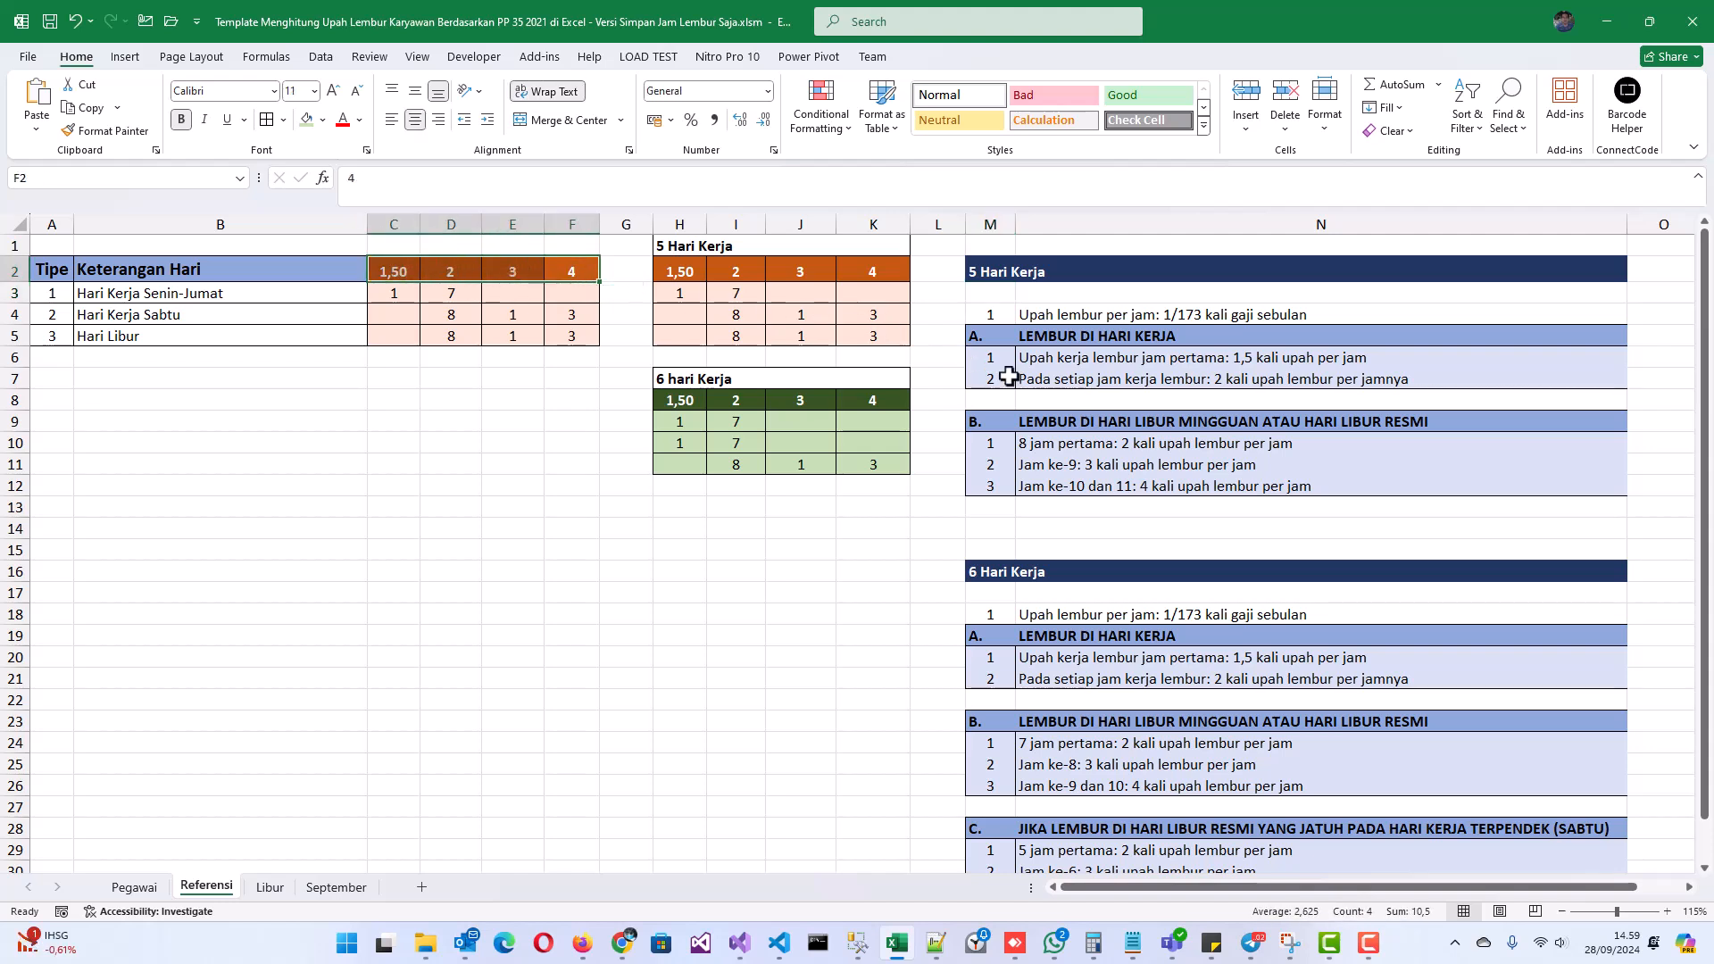
drag(982, 336, 1200, 382)
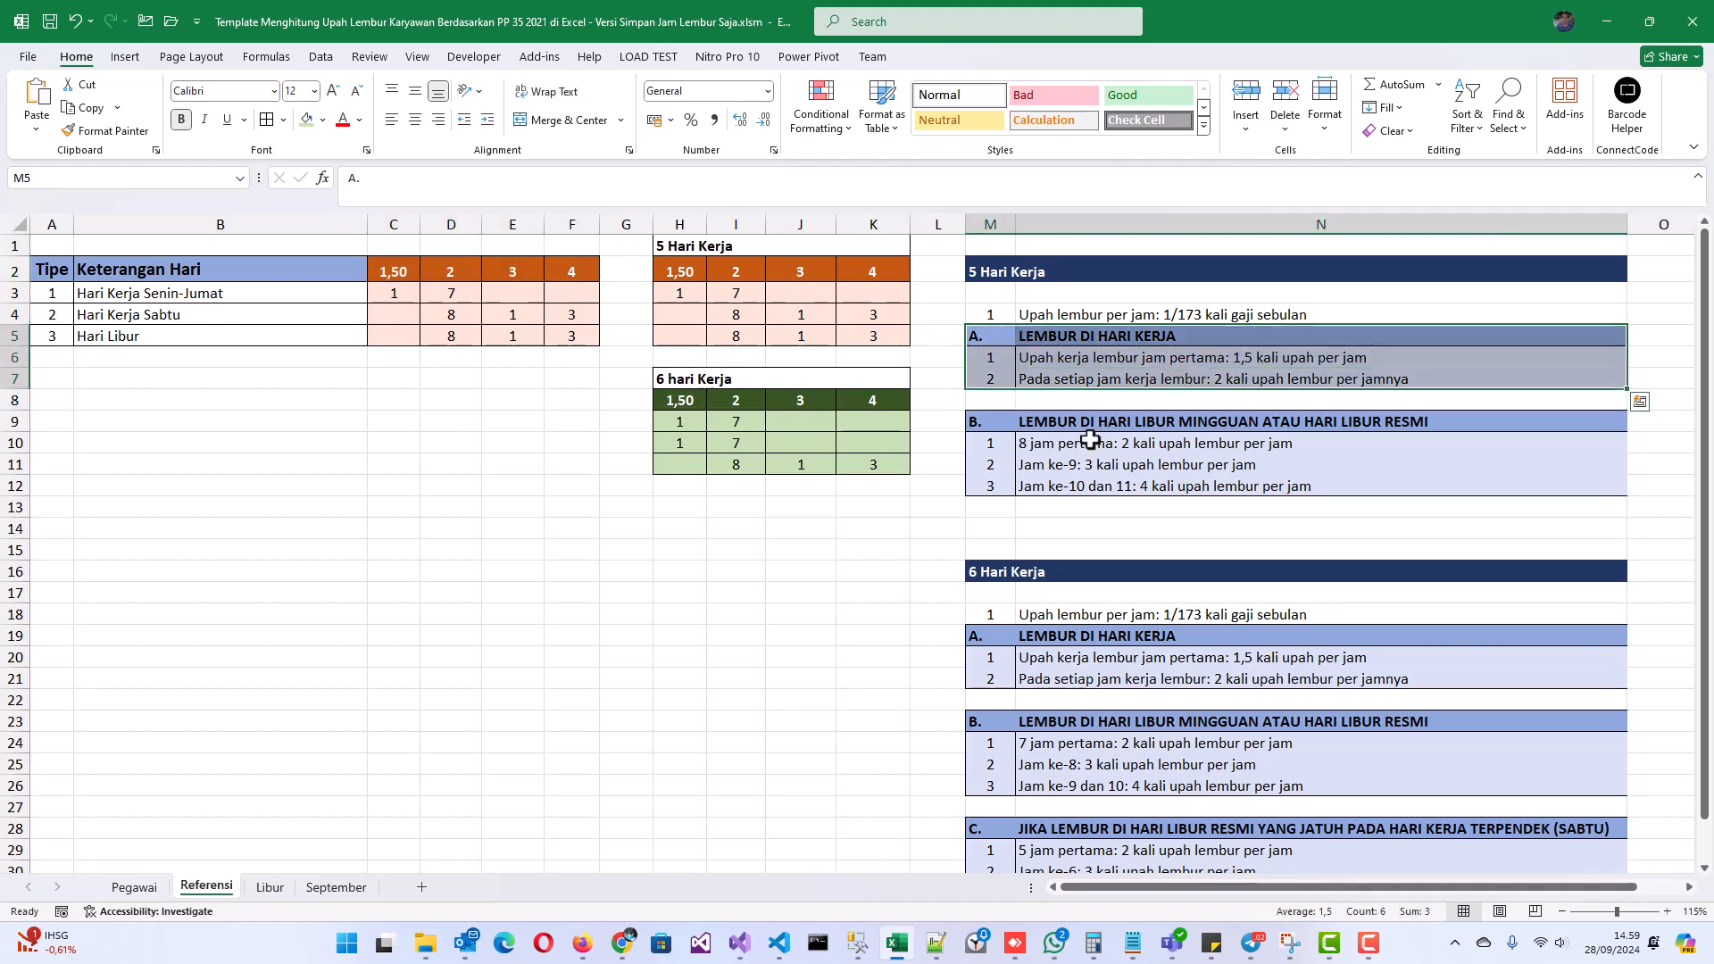
click(990, 361)
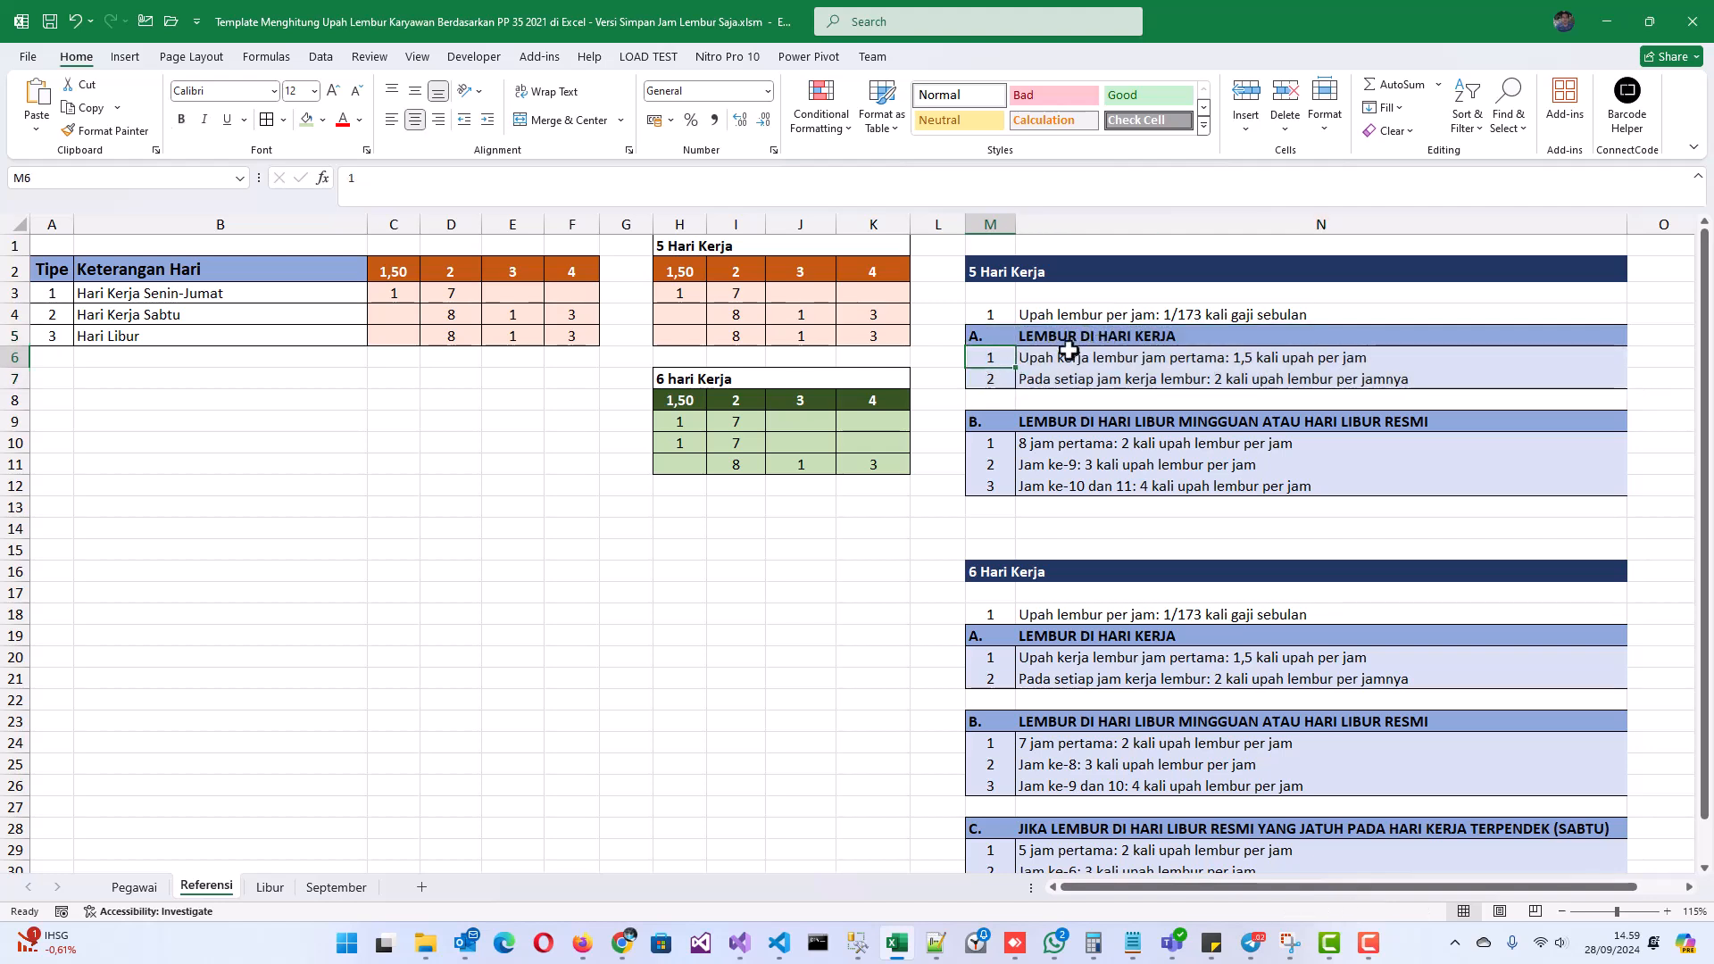
click(397, 291)
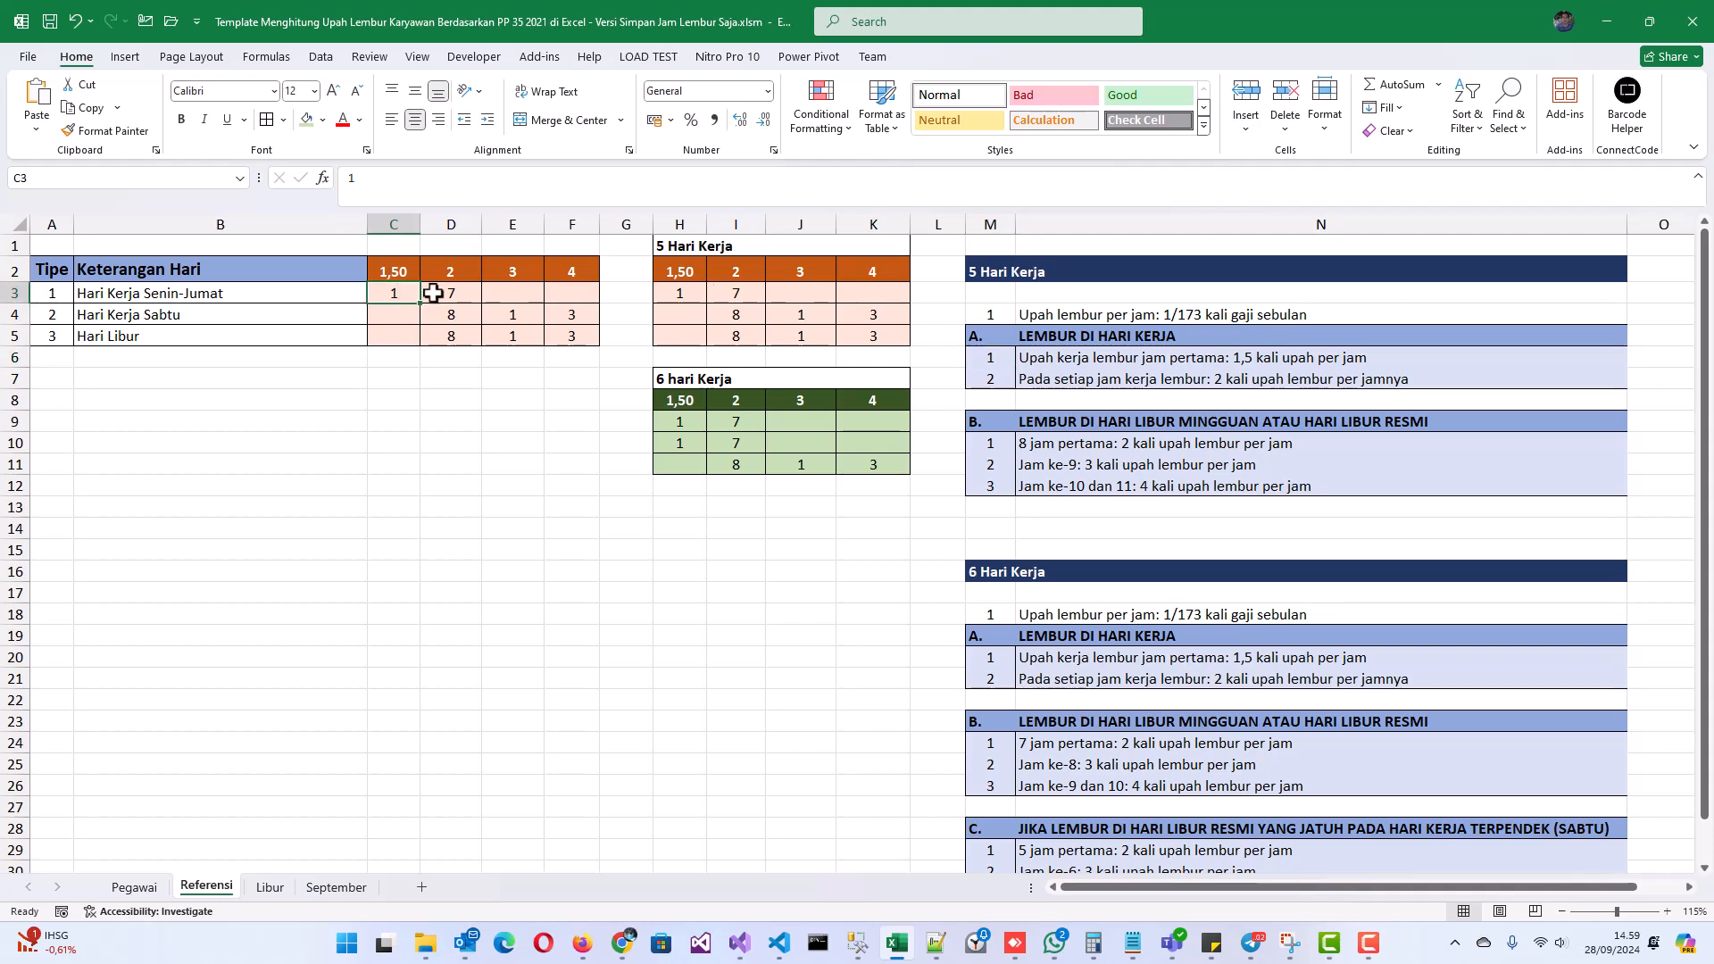
click(399, 274)
click(401, 290)
click(465, 291)
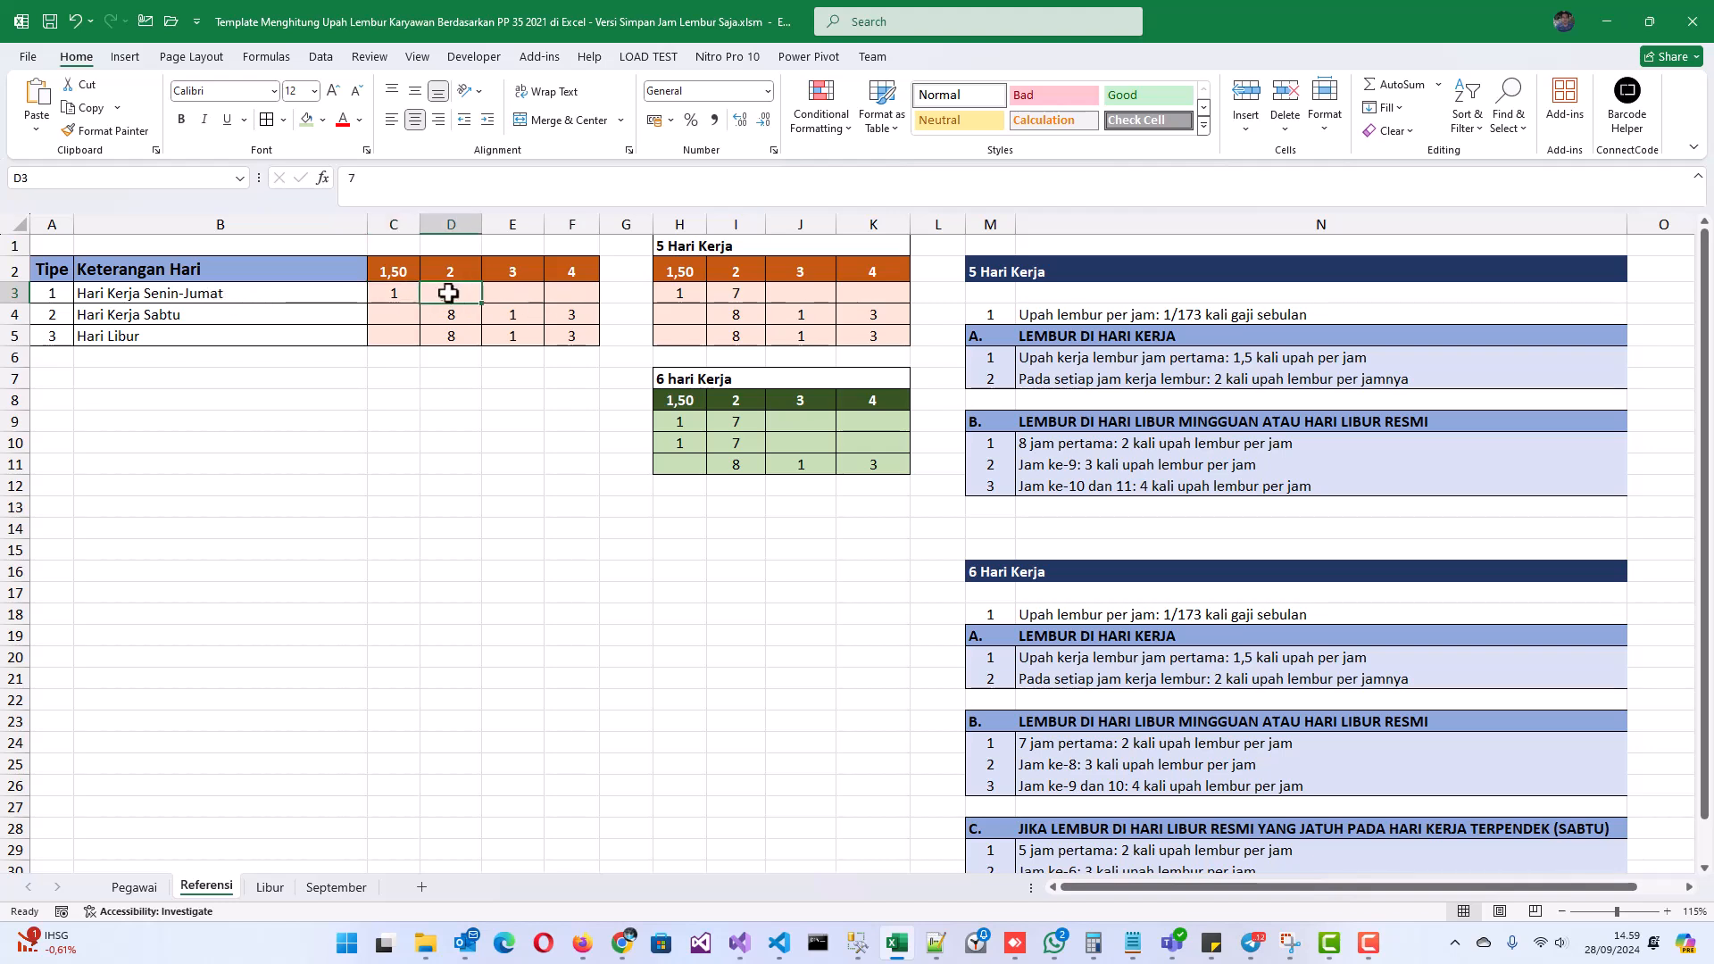
click(995, 379)
mouse_move(995, 379)
mouse_down()
mouse_move(1377, 378)
mouse_move(1002, 371)
mouse_up()
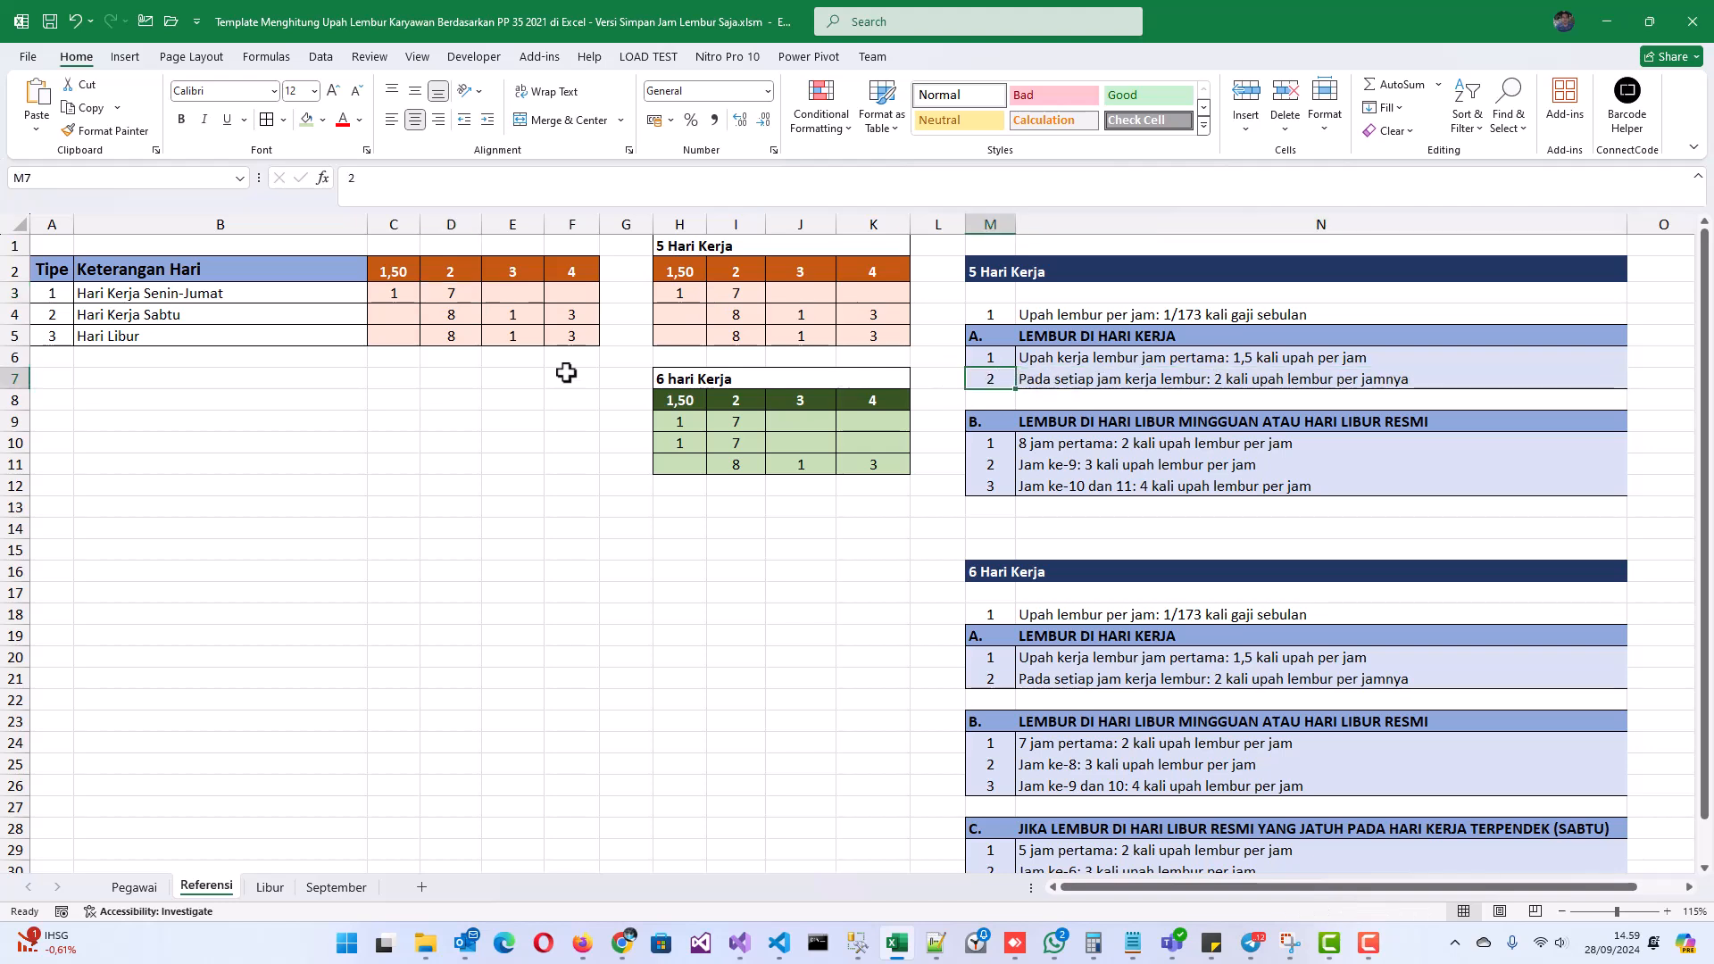
click(451, 294)
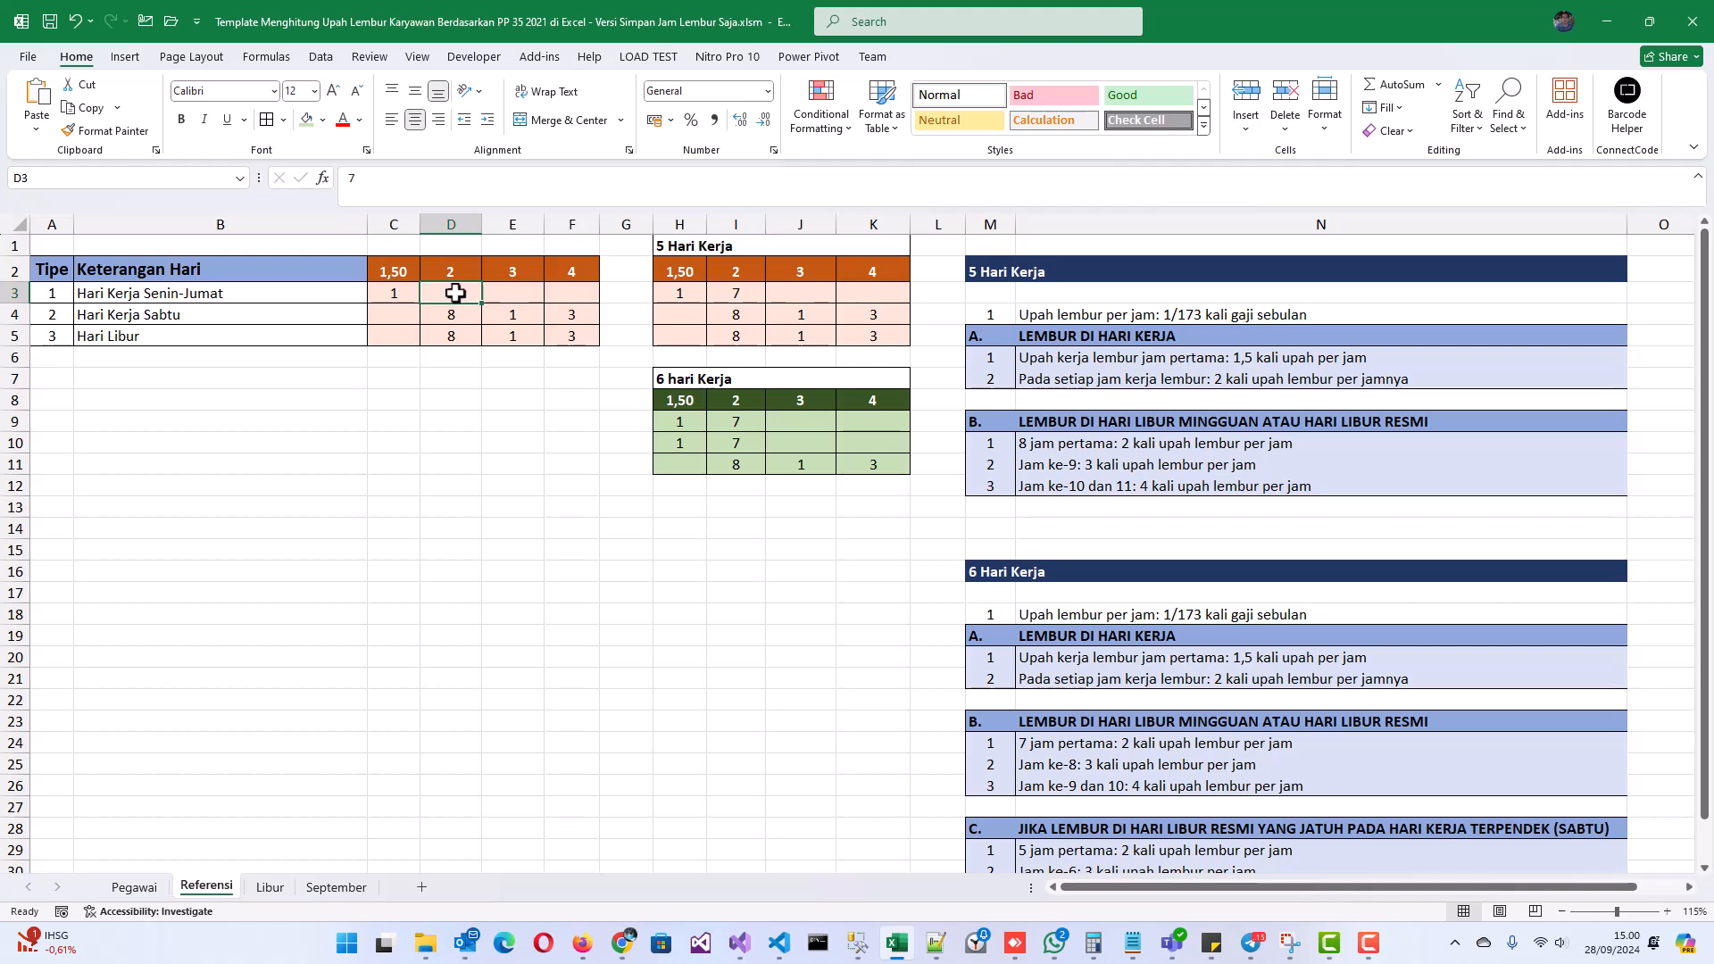
Compare the Hari Kerja Sabtu and Hari Libur hours with the 5-day rules for overtime on weekly or official holidays.
click(177, 317)
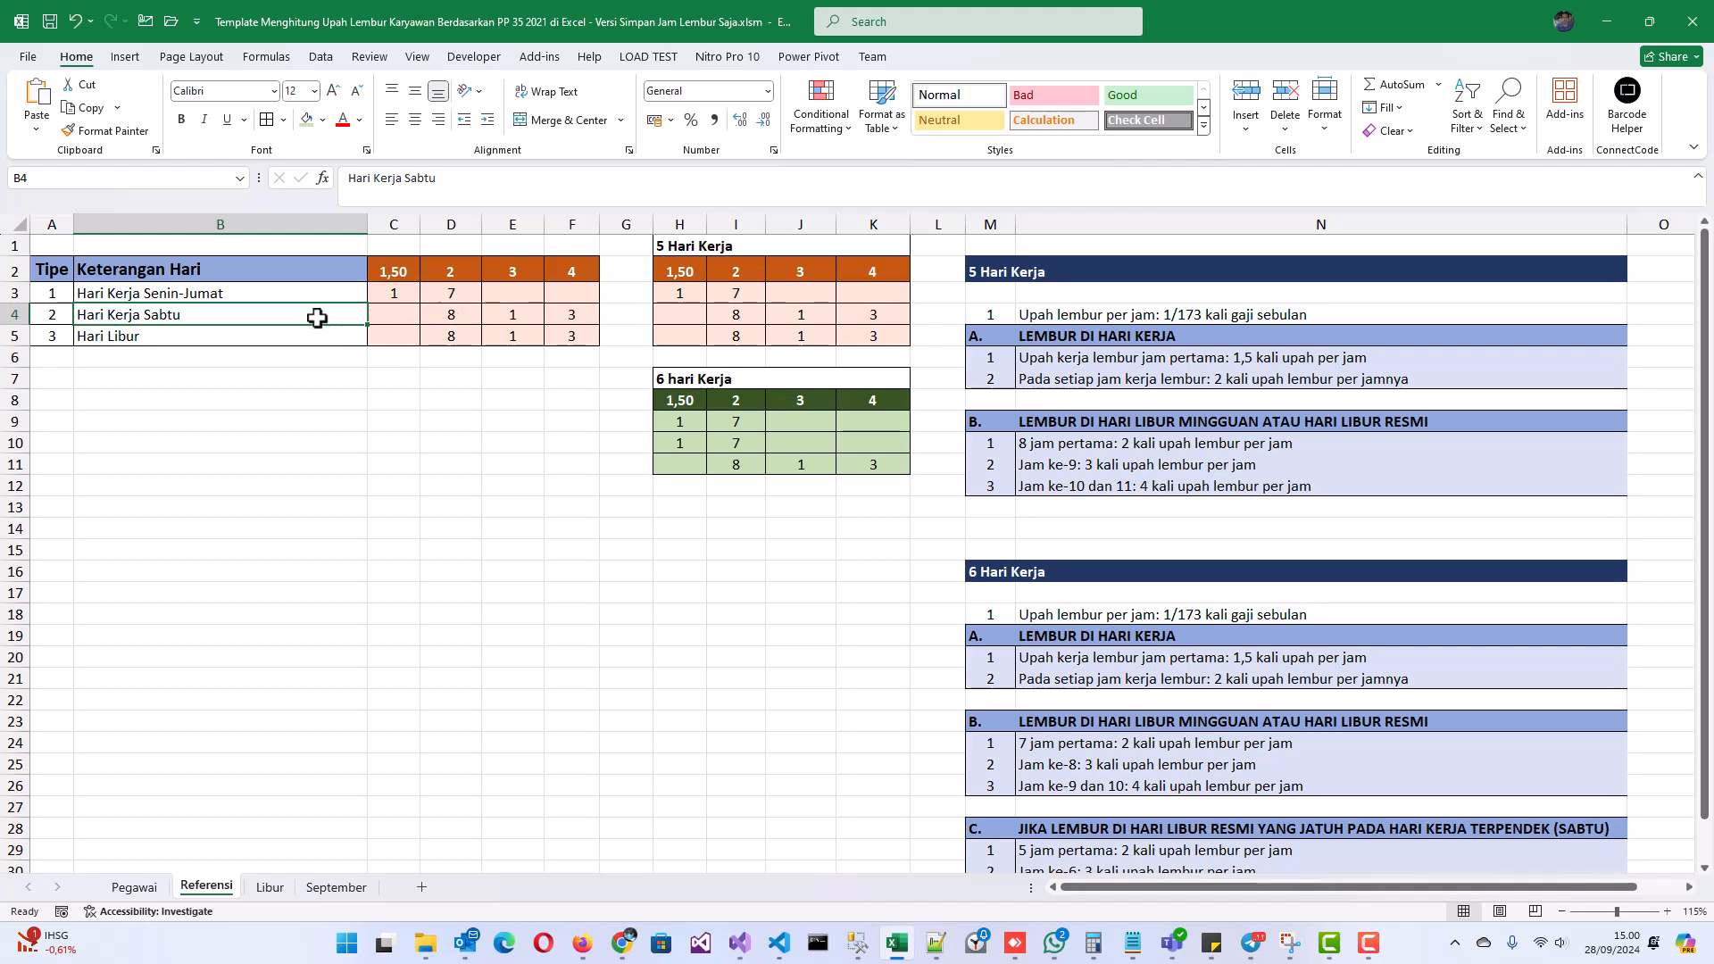
drag(452, 308, 452, 337)
text(8)
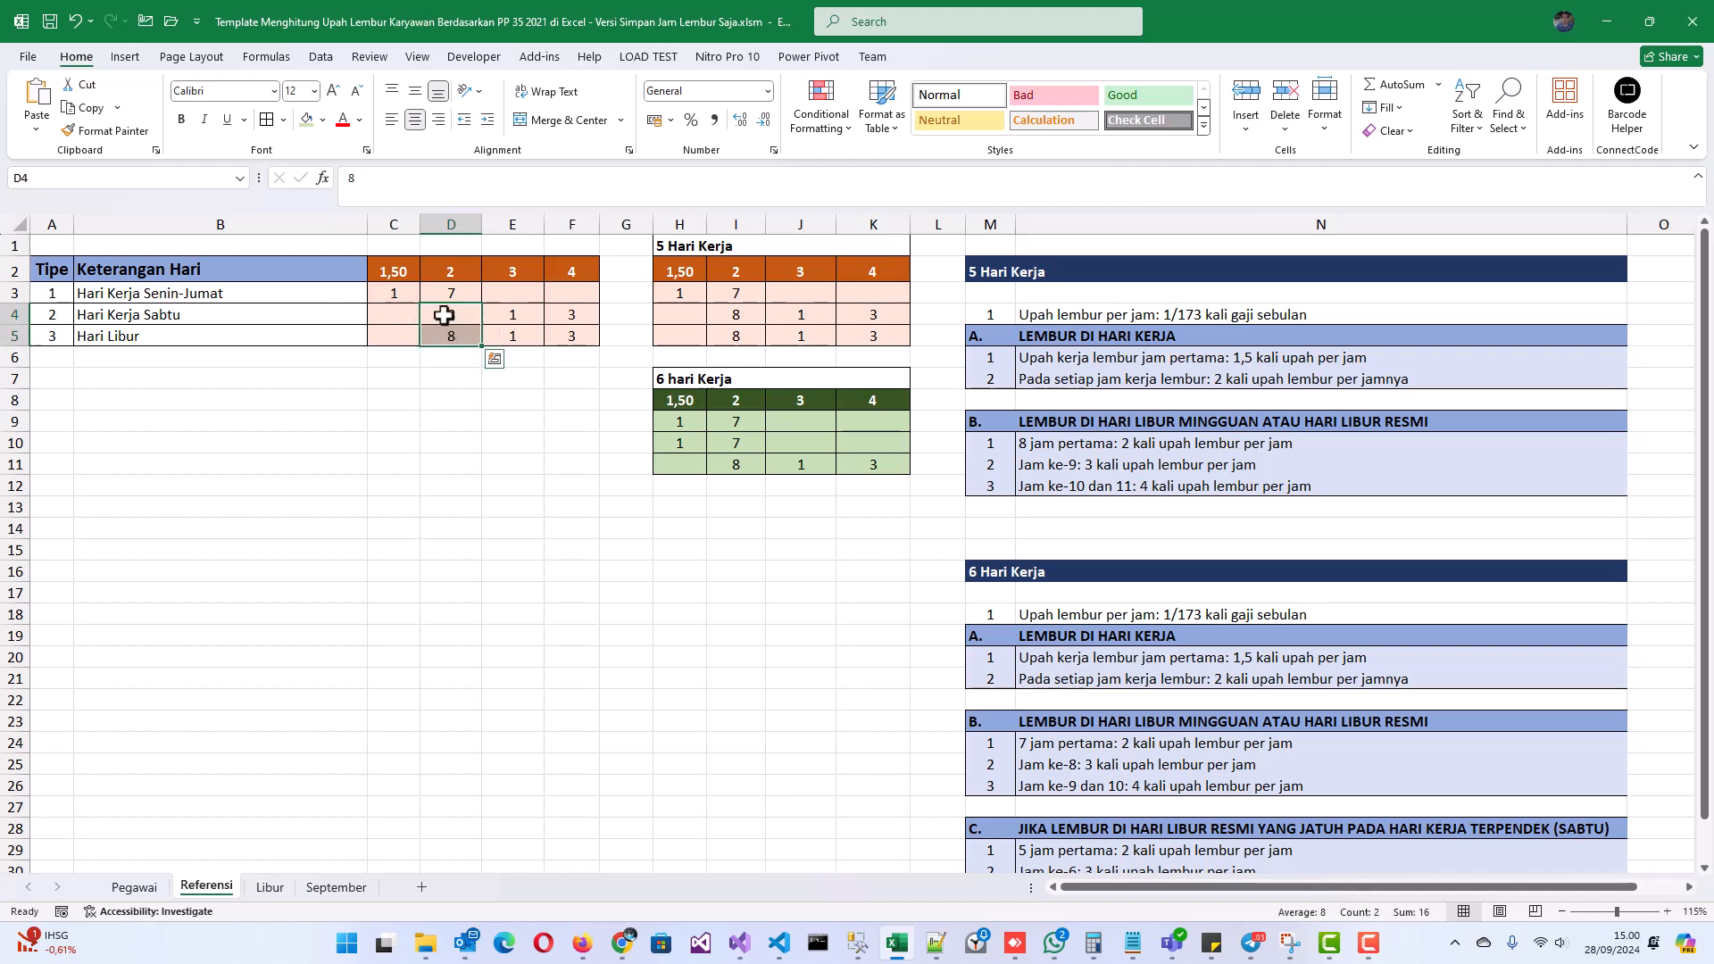
click(1023, 443)
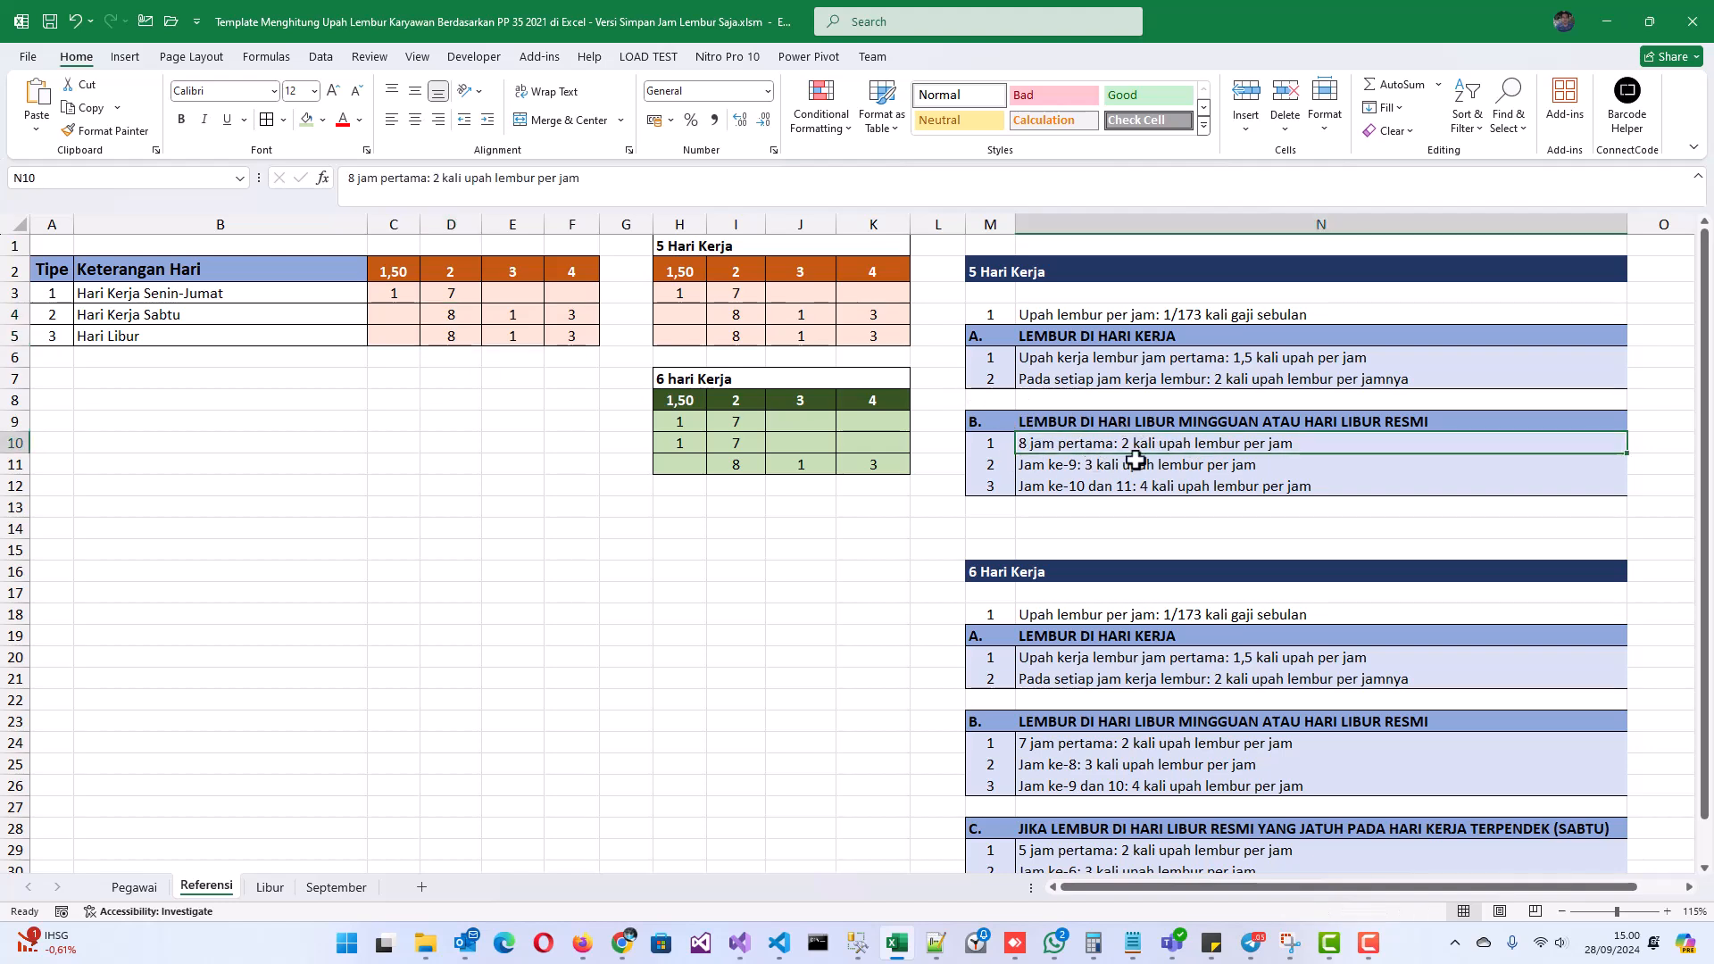
click(451, 224)
click(458, 317)
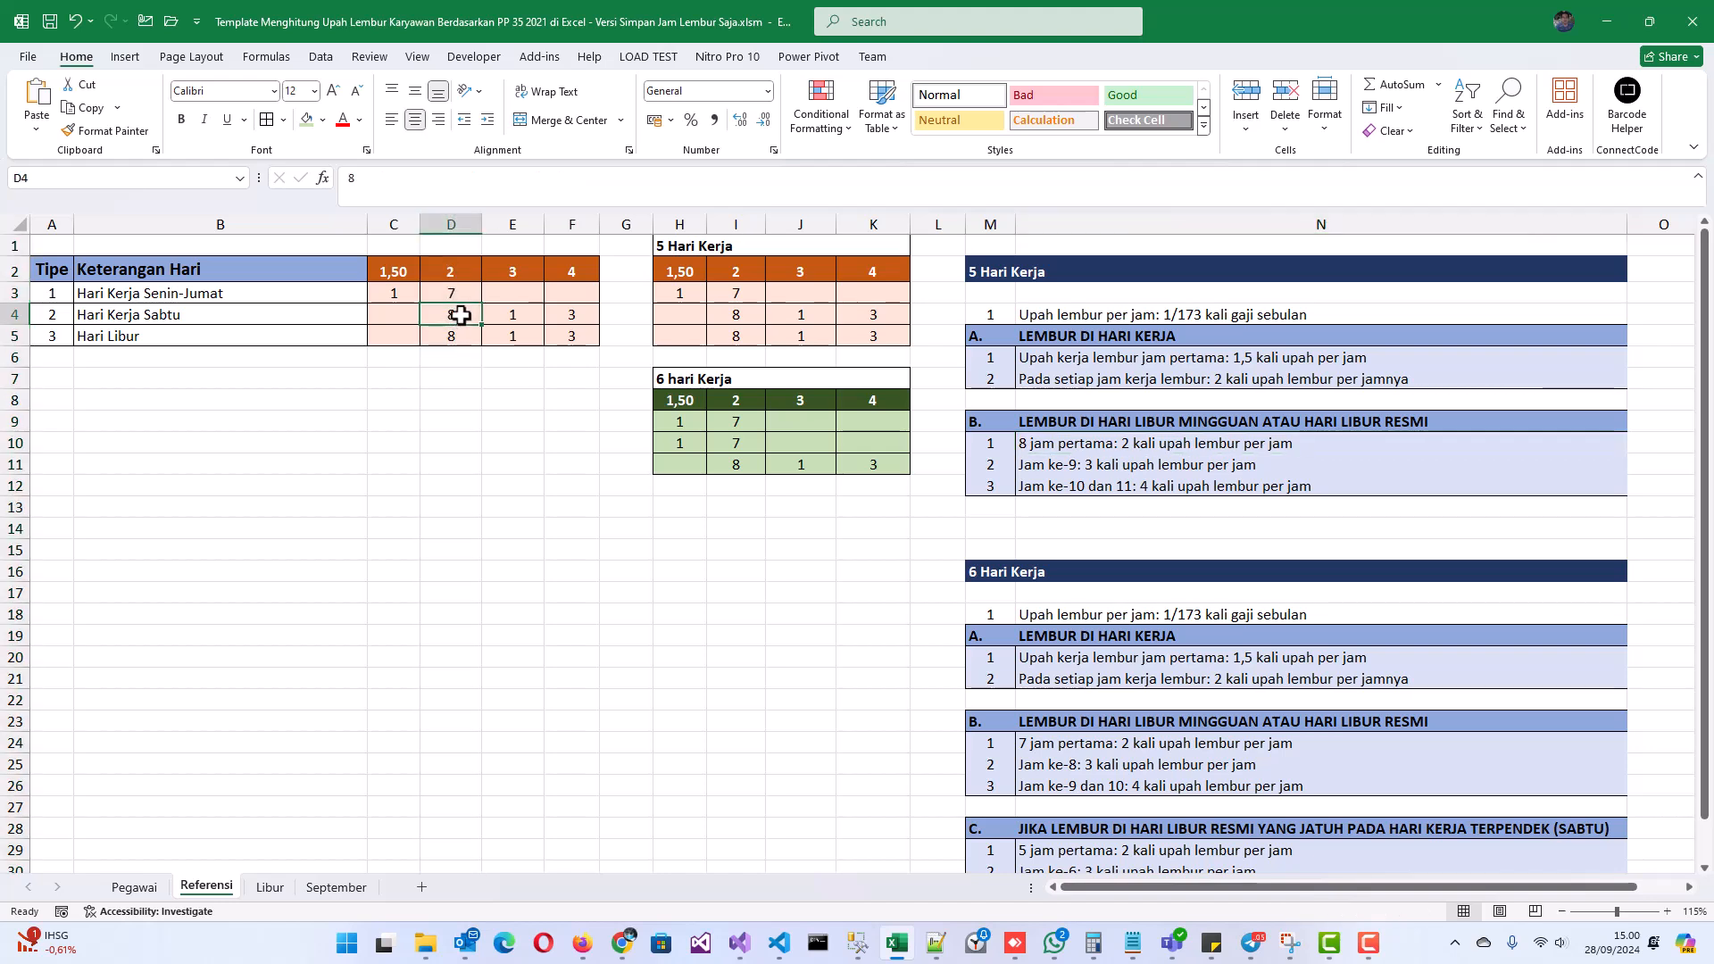
click(453, 272)
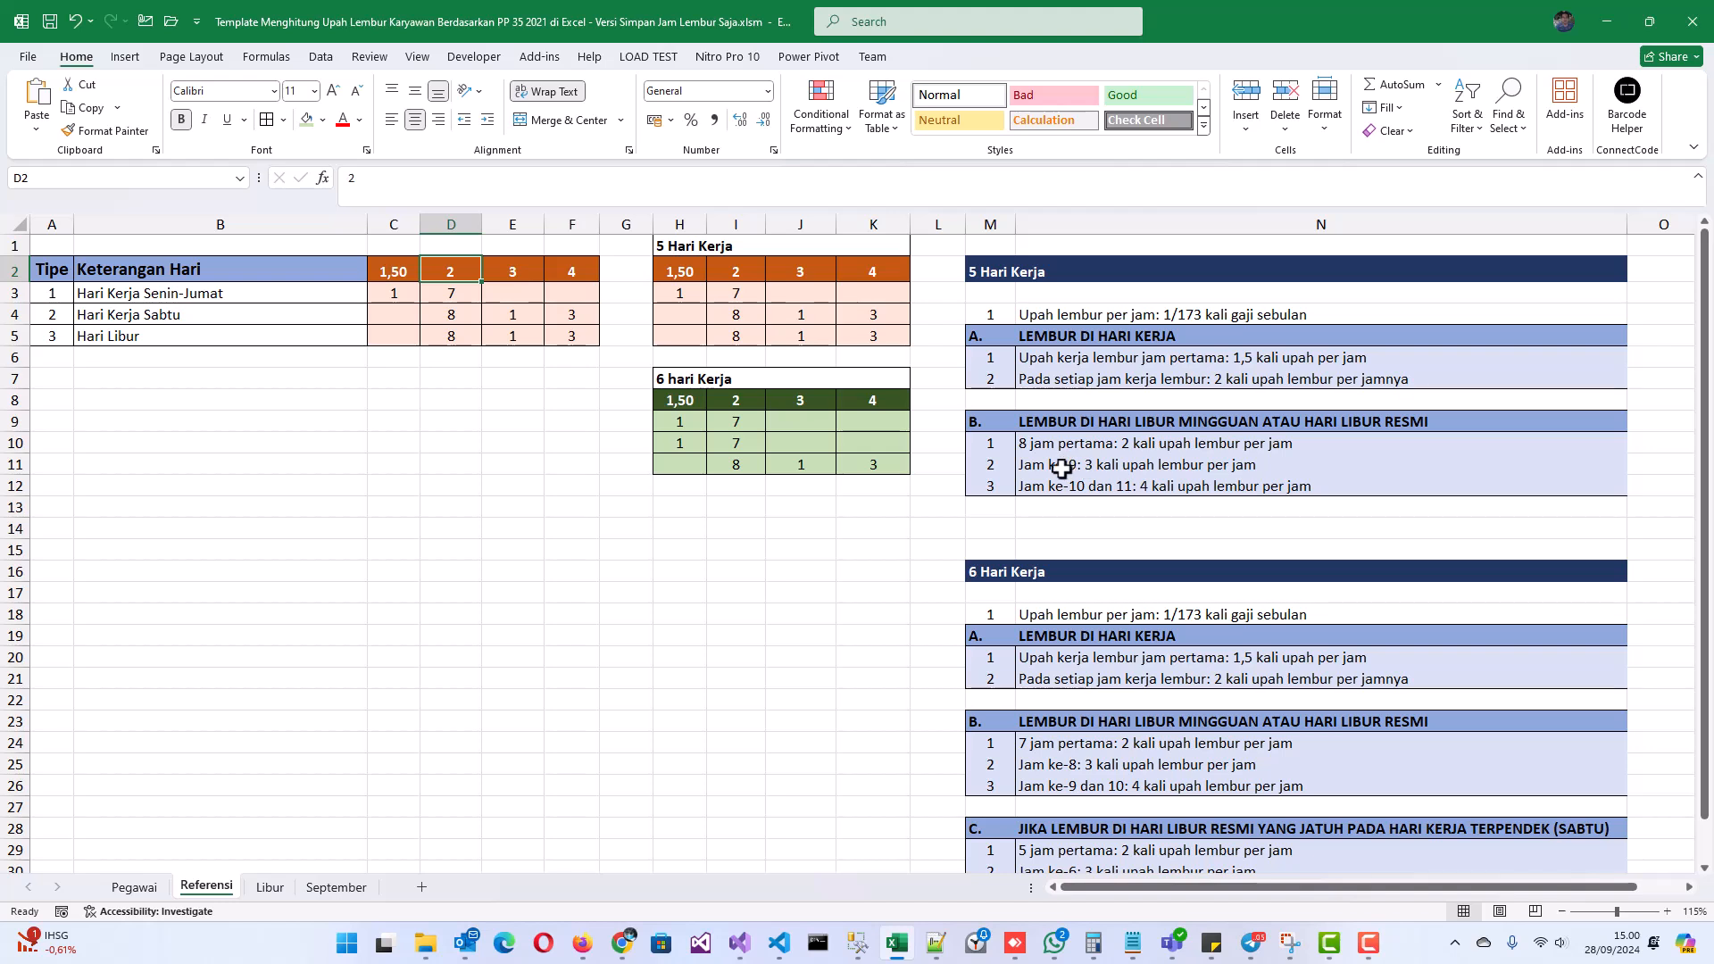
click(523, 319)
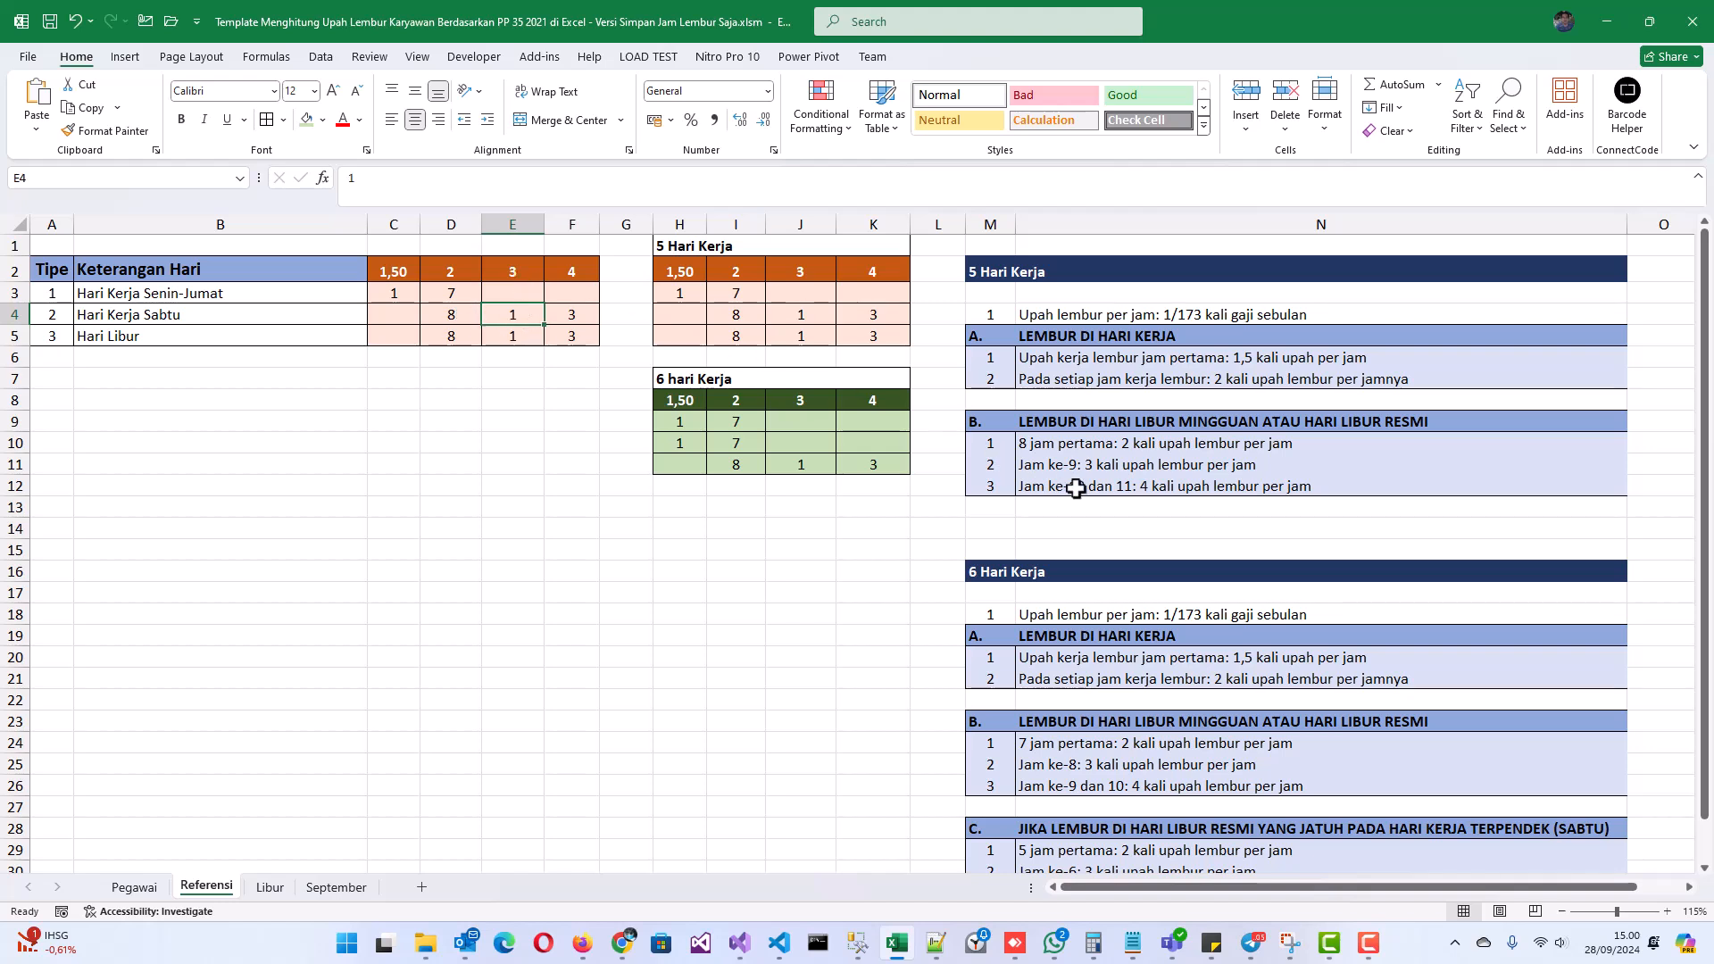
Set the hours paid at multiplier 4 to 2 for both Hari Kerja Sabtu and Hari Libur in the main reference table.
click(569, 319)
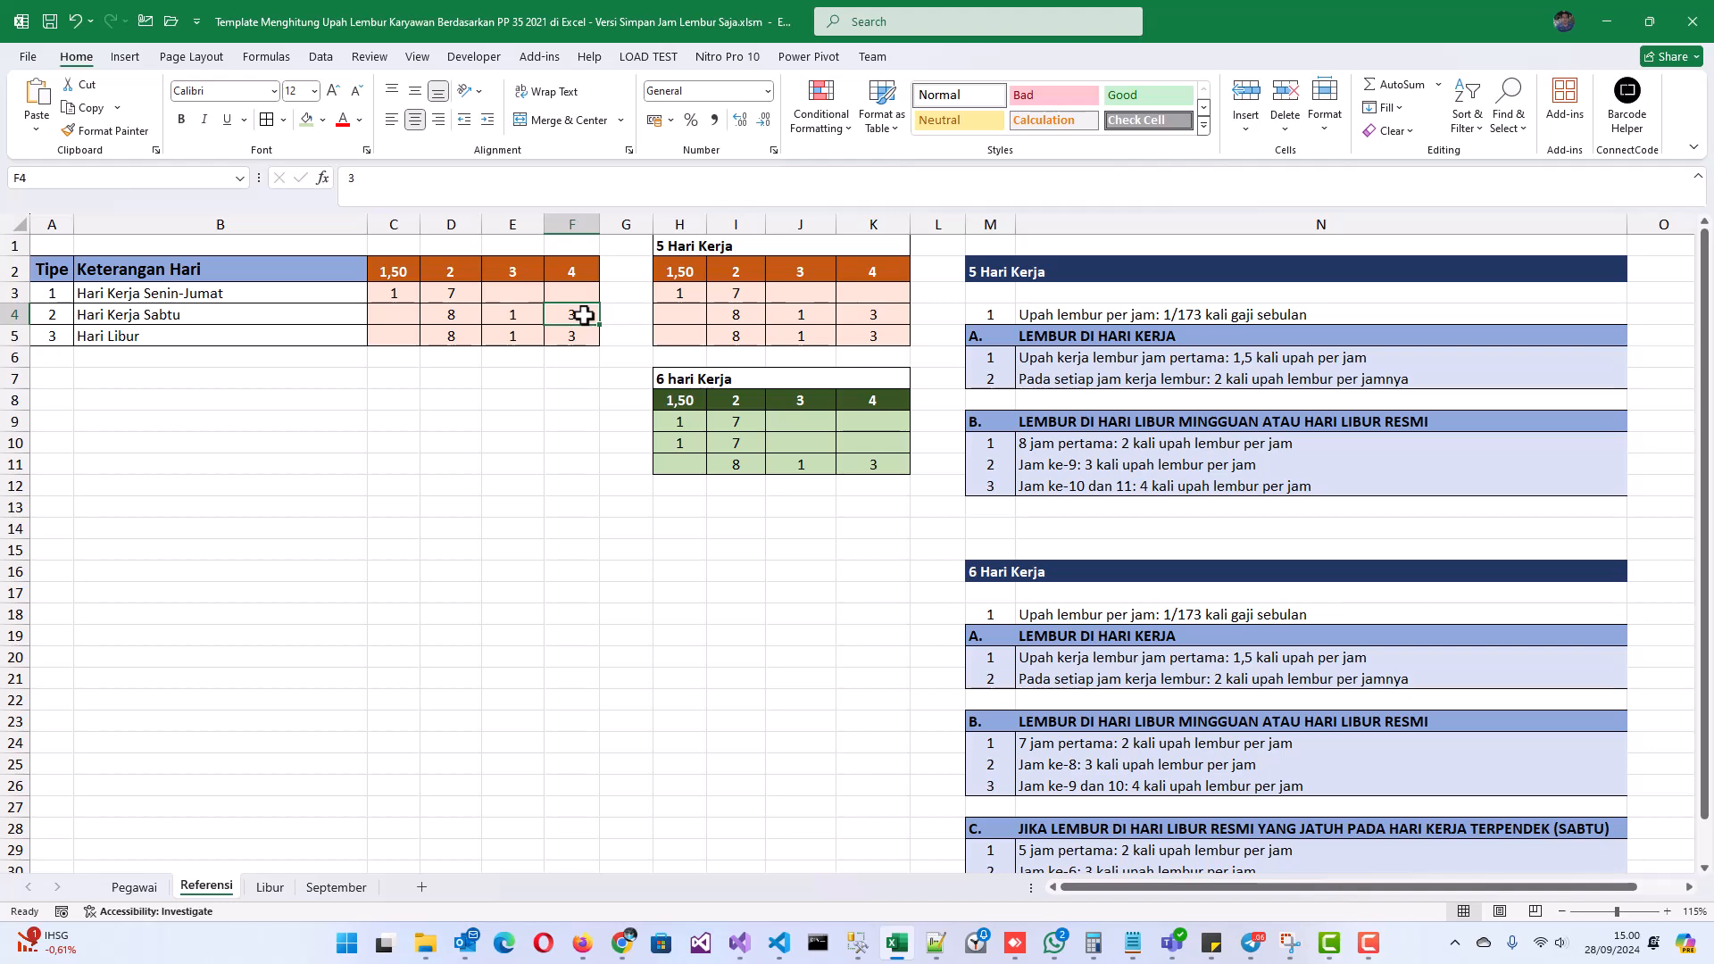
drag(987, 421, 1110, 463)
click(1119, 487)
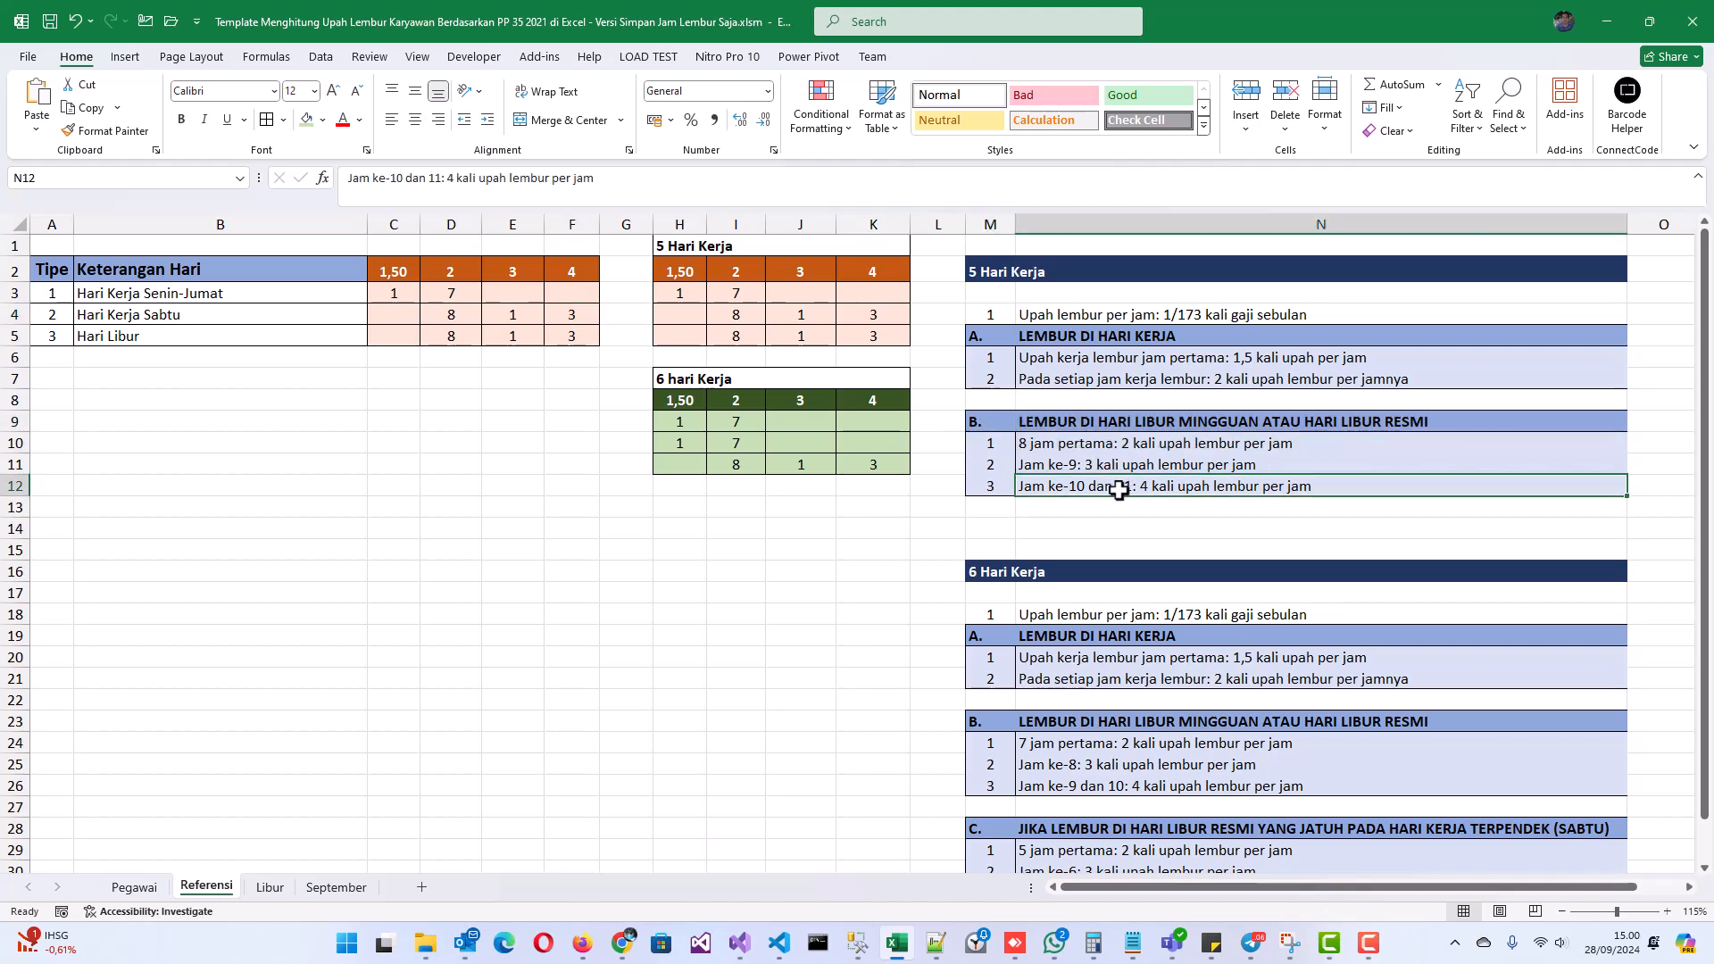
click(579, 316)
click(574, 332)
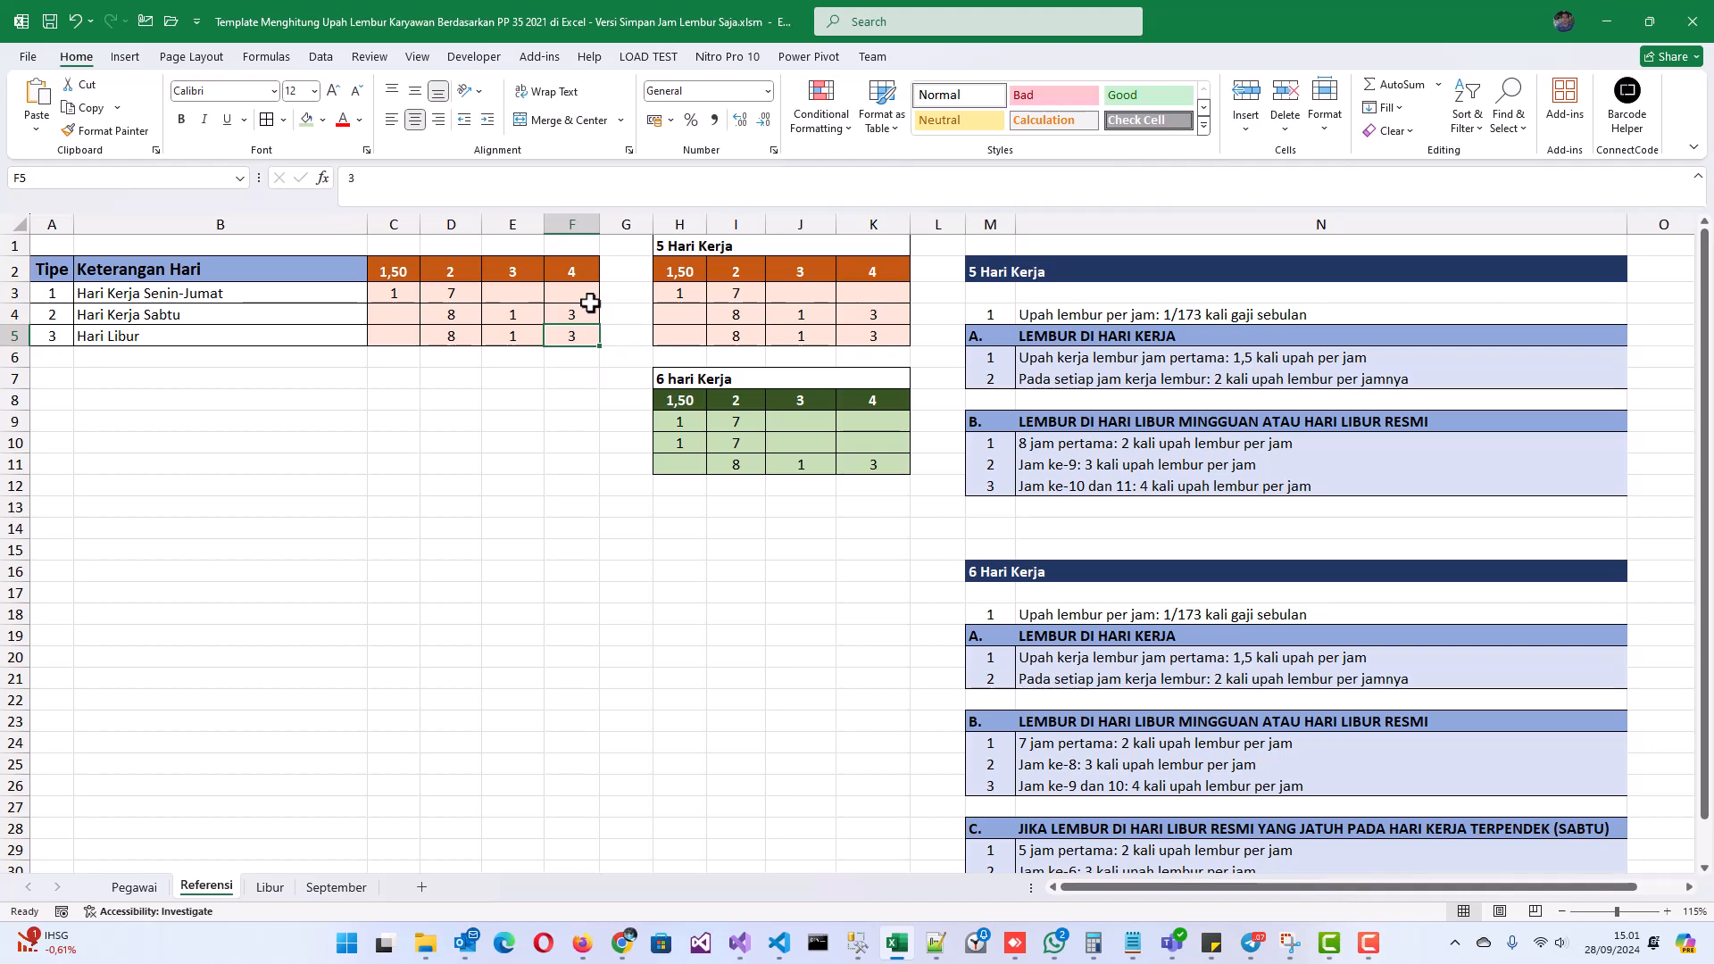
click(590, 305)
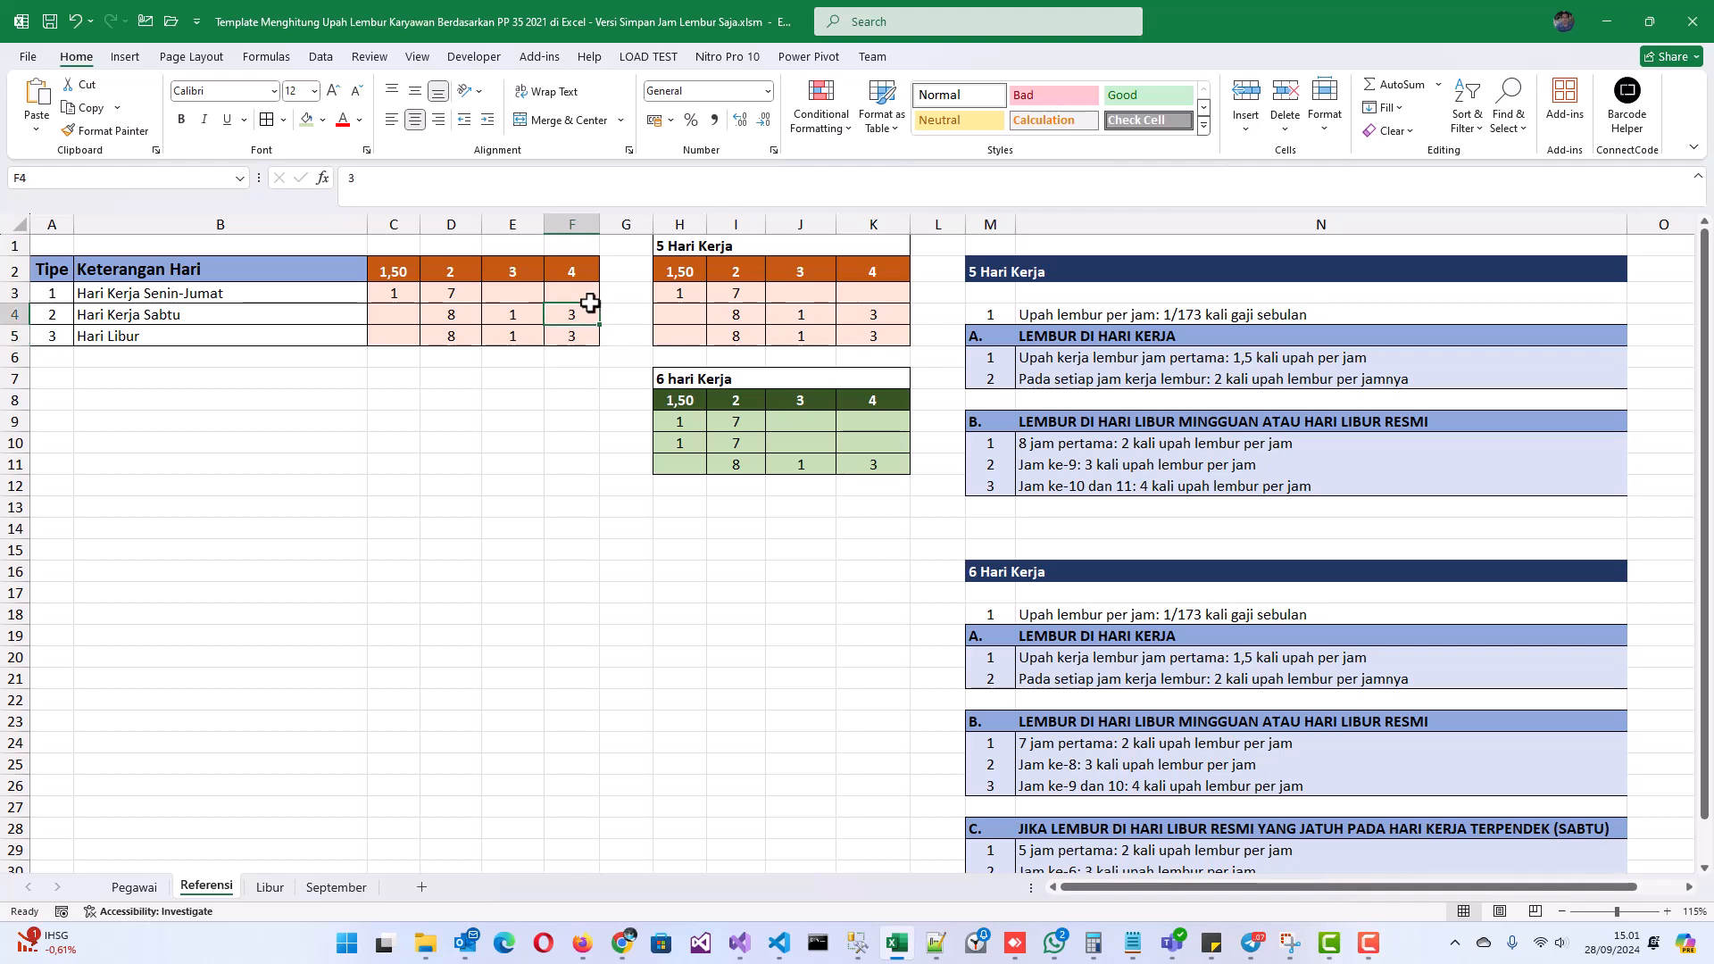
text(2)
key(Return)
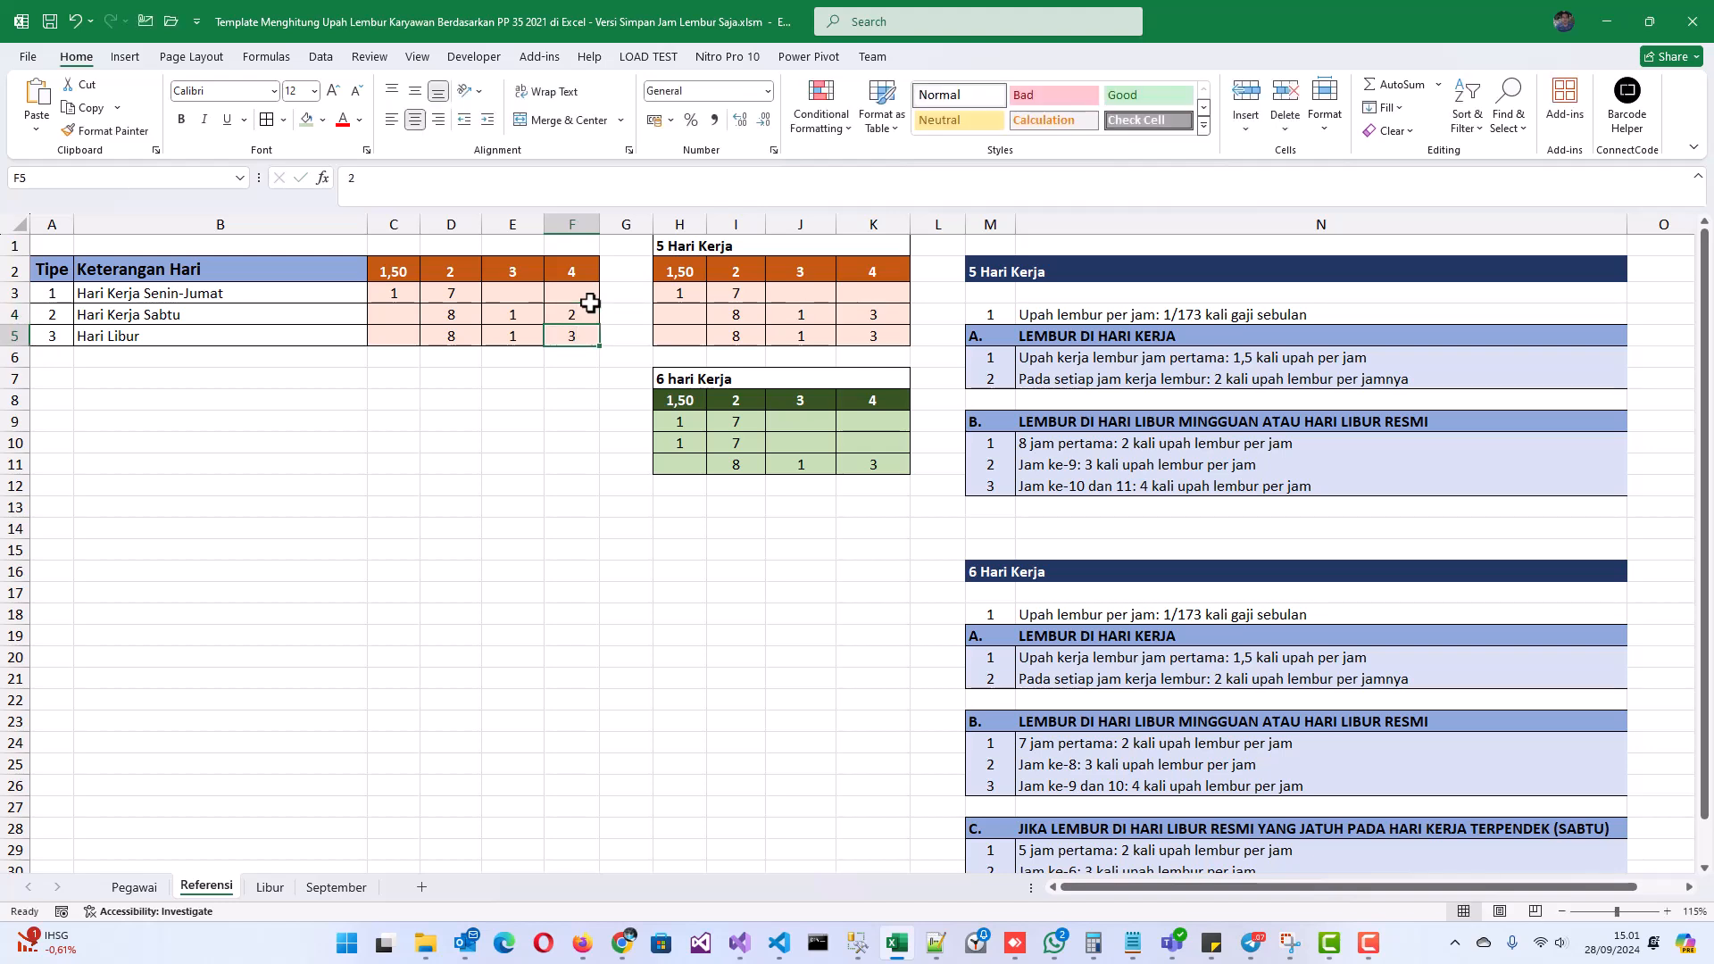
click(590, 304)
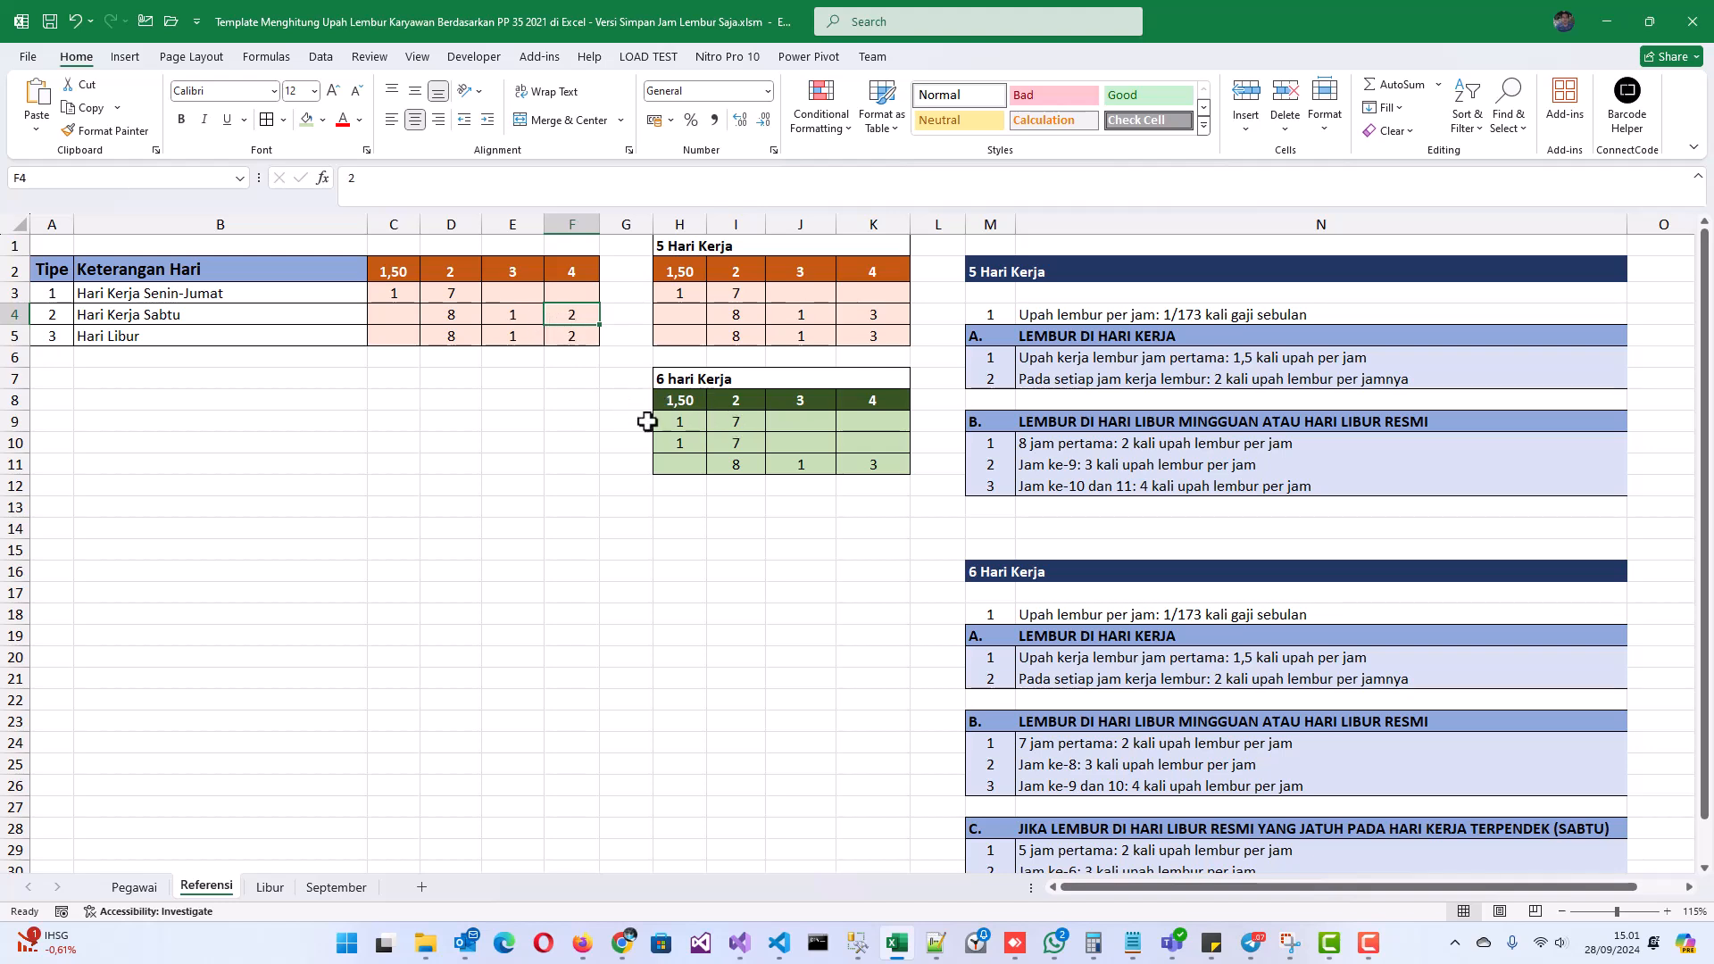
Examine the 6 Hari Kerja multiplier table, including the hours in its first two day-type rows.
drag(676, 400, 865, 463)
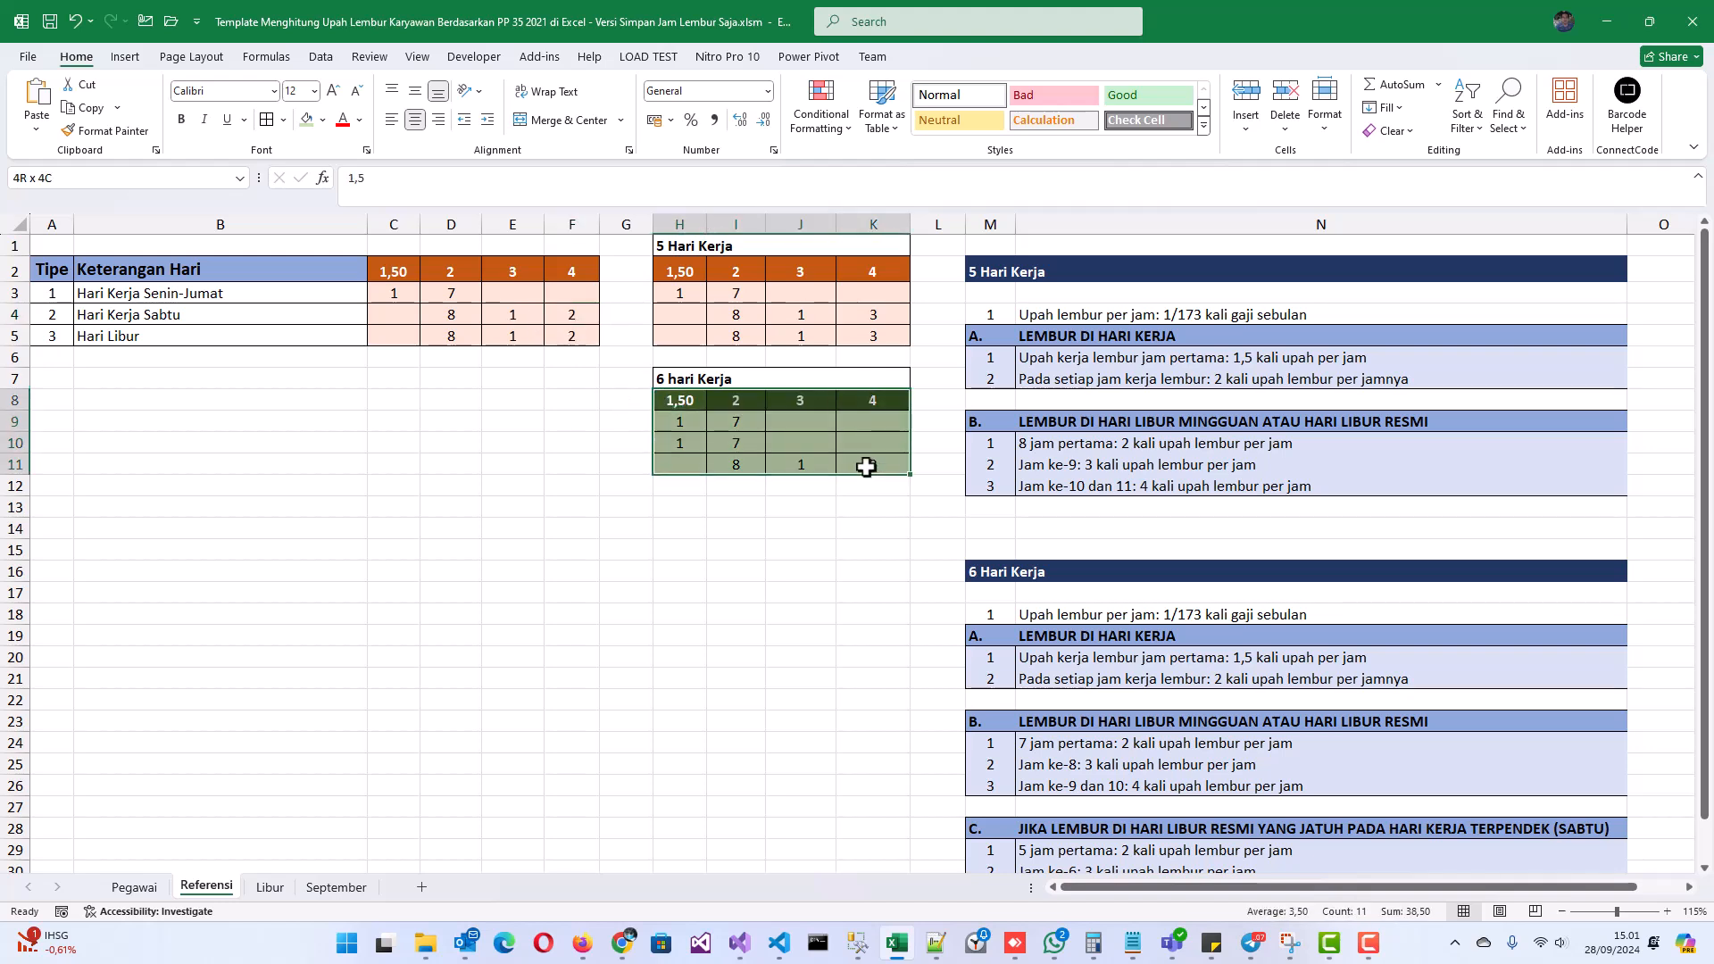
click(689, 446)
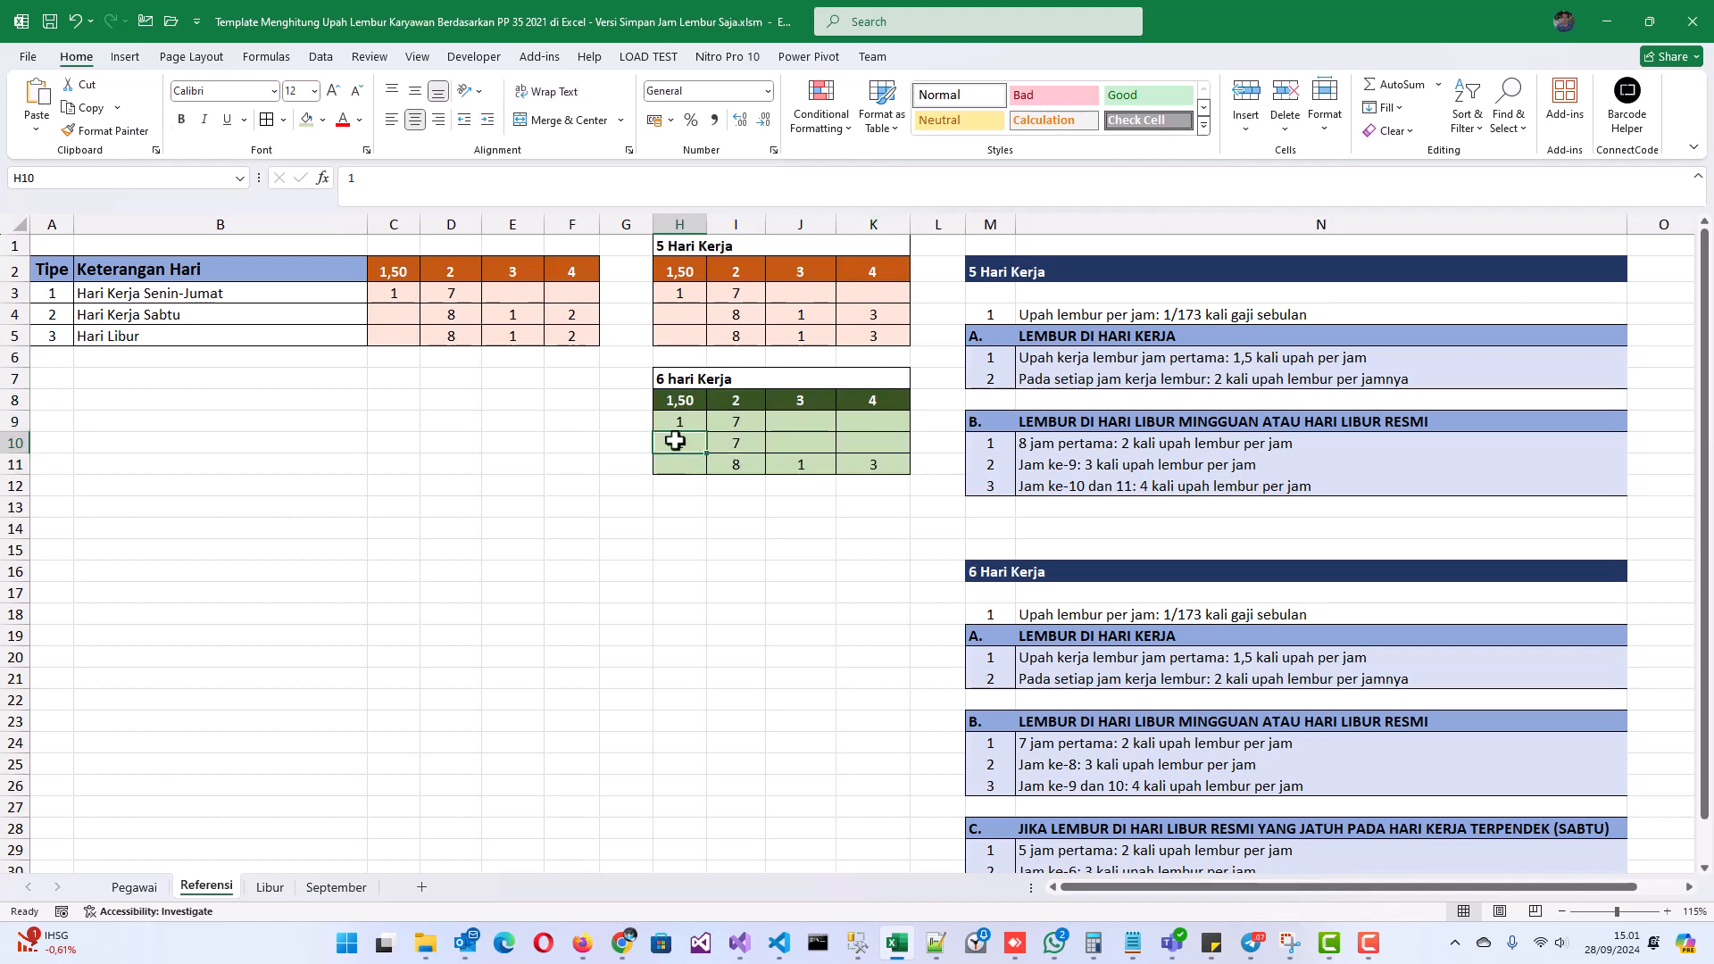
drag(676, 446, 739, 447)
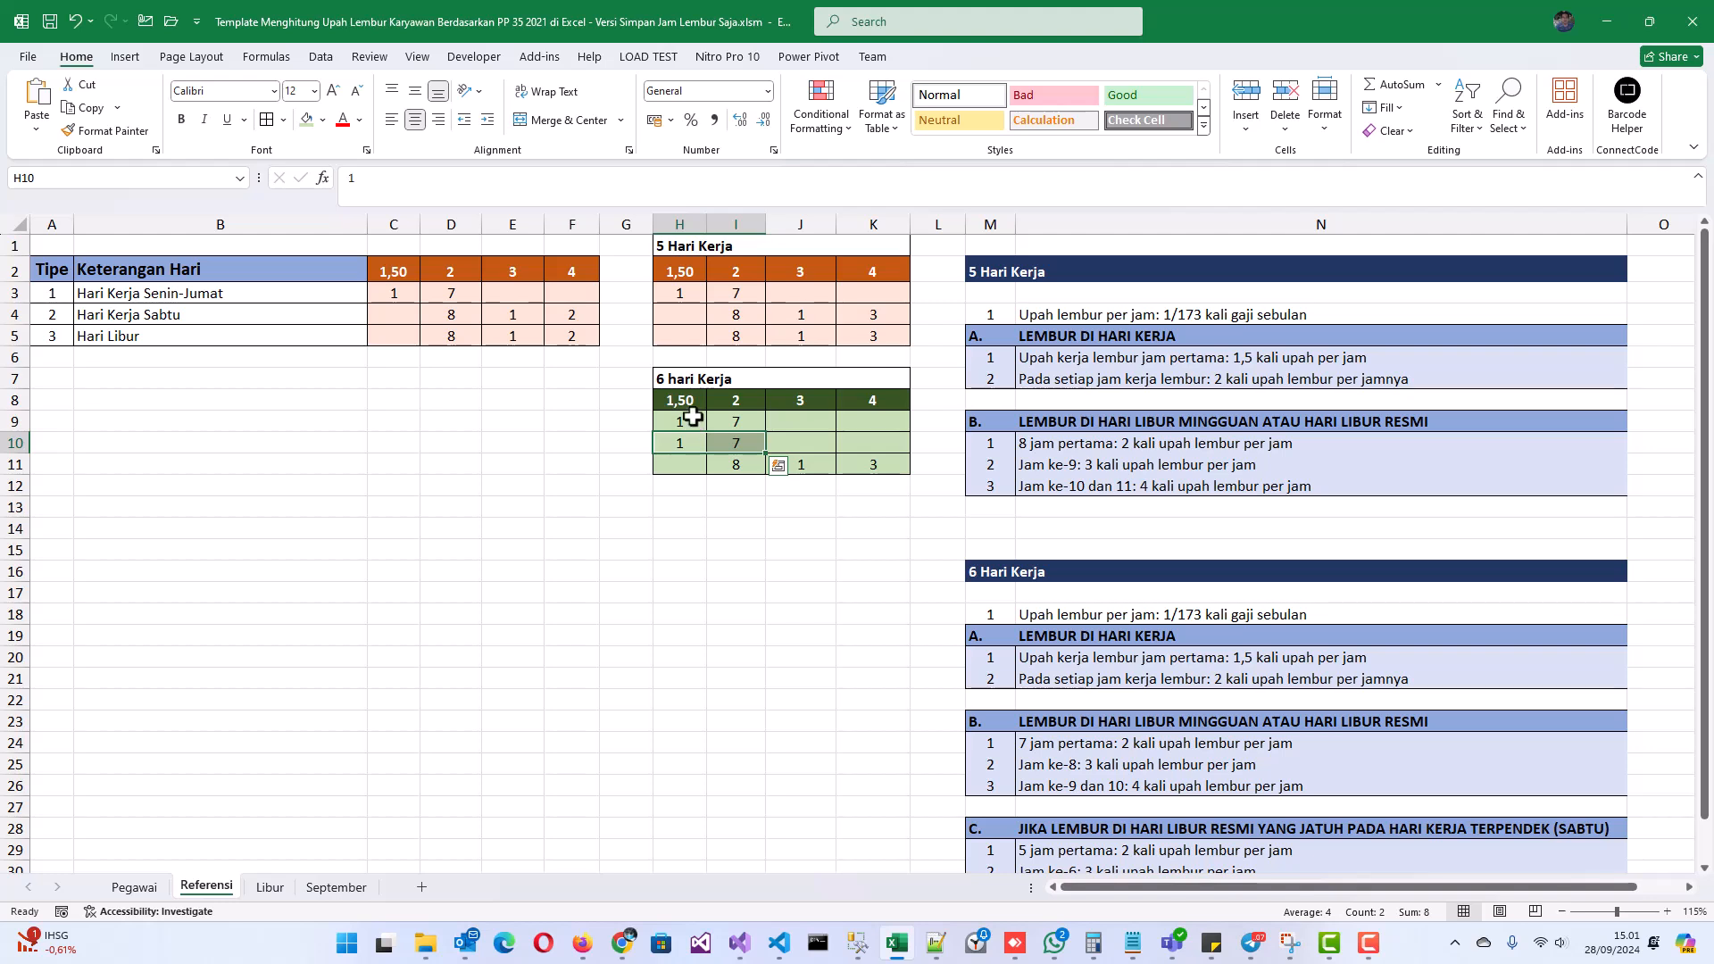
click(697, 425)
click(725, 423)
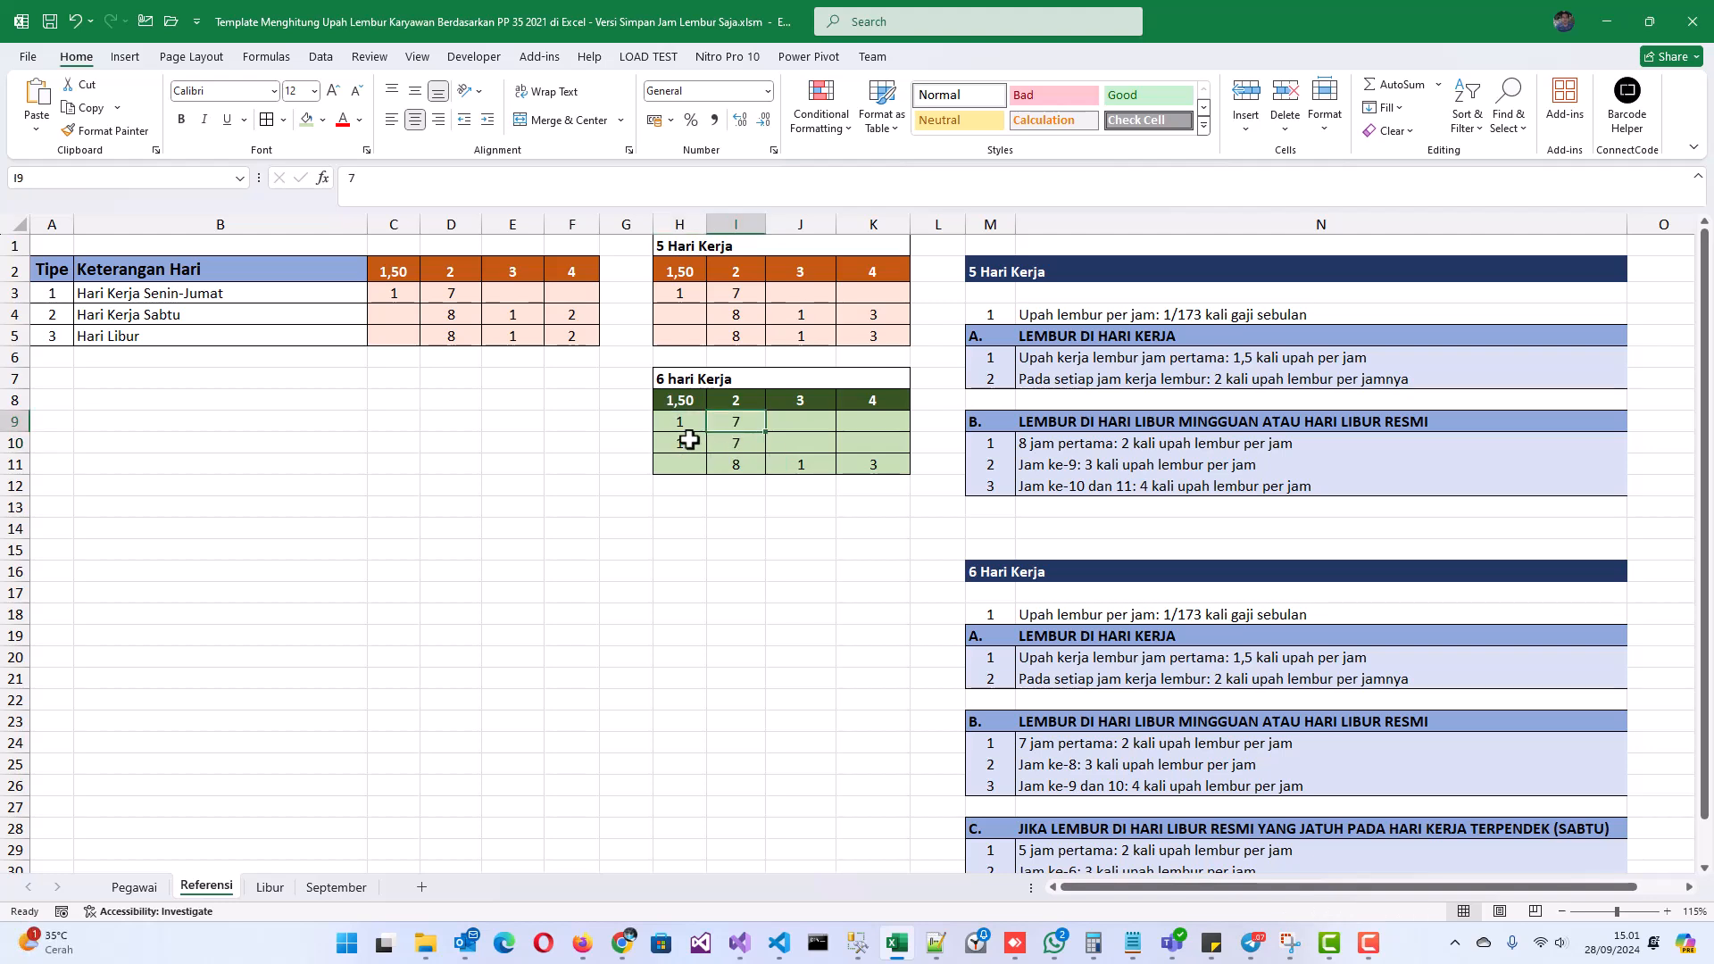
Copy the hours from the 6 Hari Kerja table and paste them as values into the main reference table.
click(390, 296)
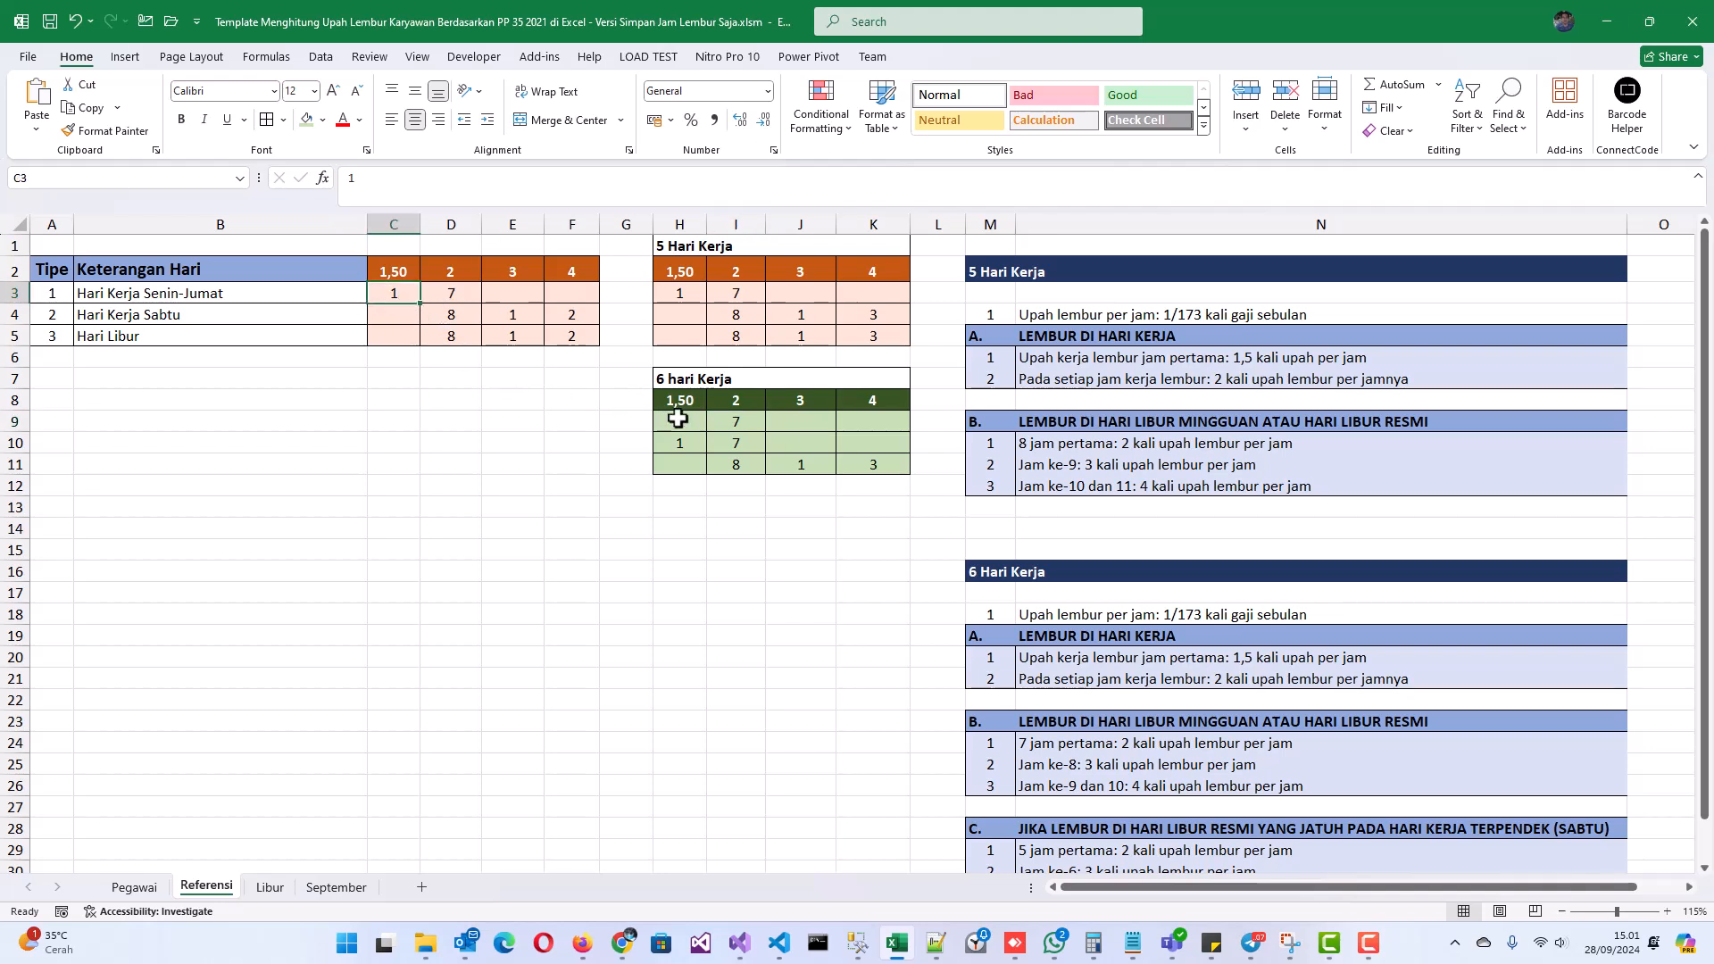
drag(676, 418, 866, 465)
key(ctrl+c)
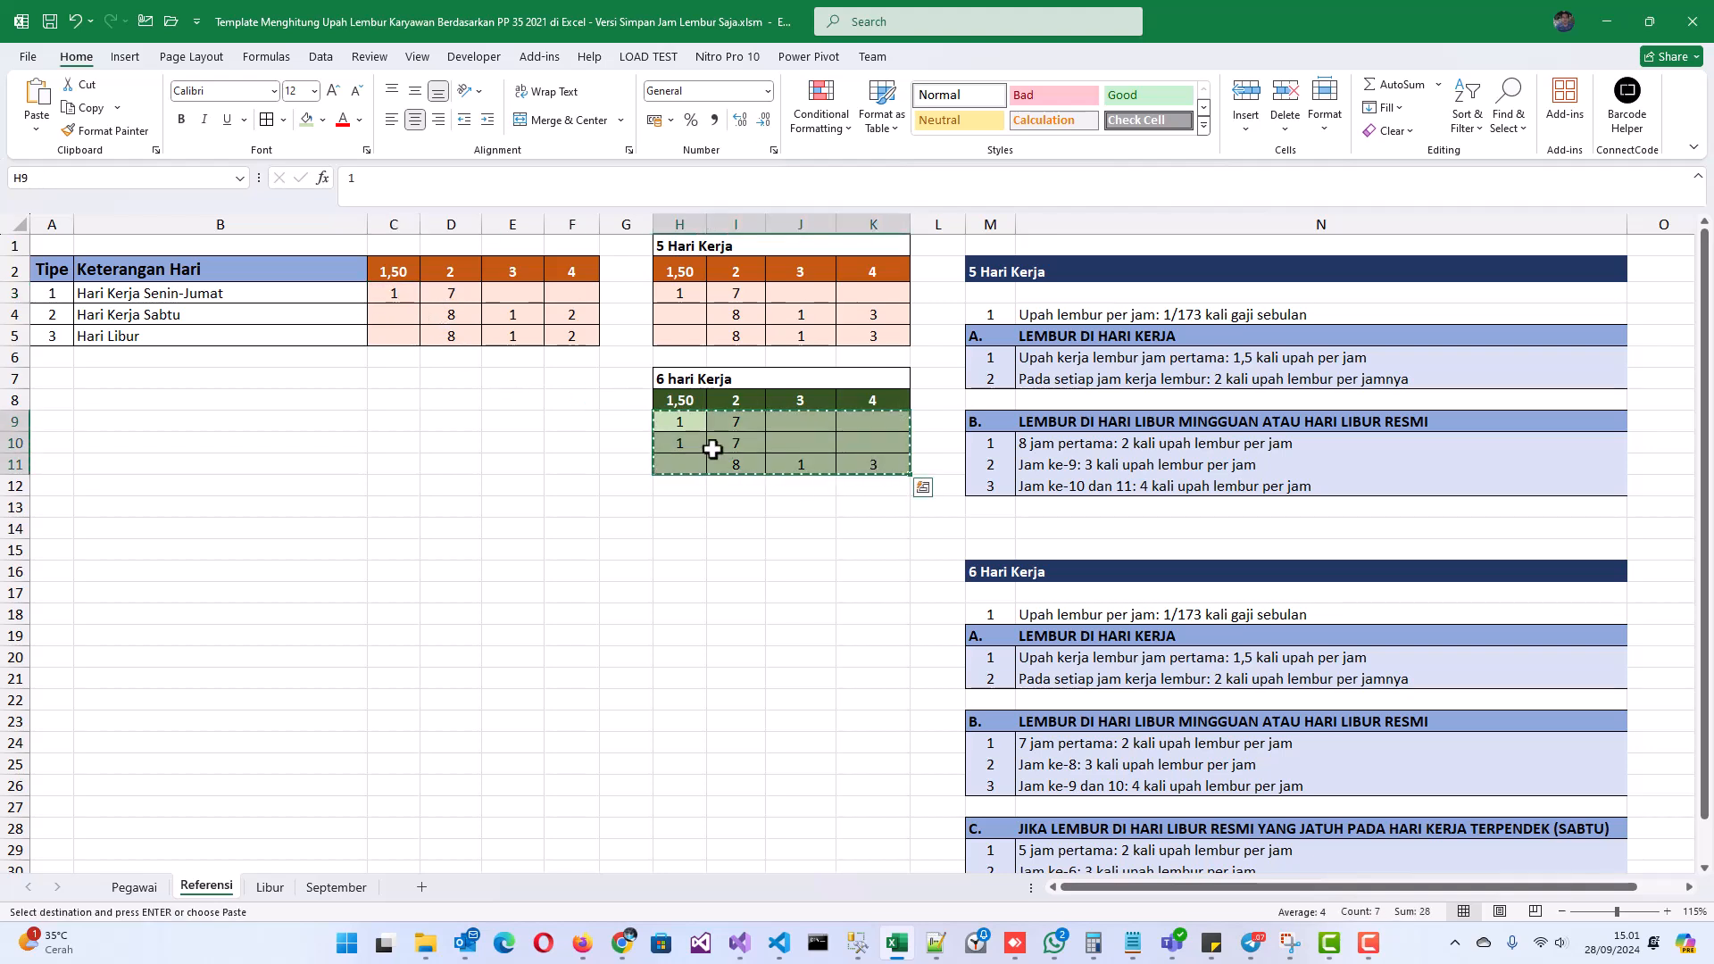
click(395, 294)
right_click(396, 294)
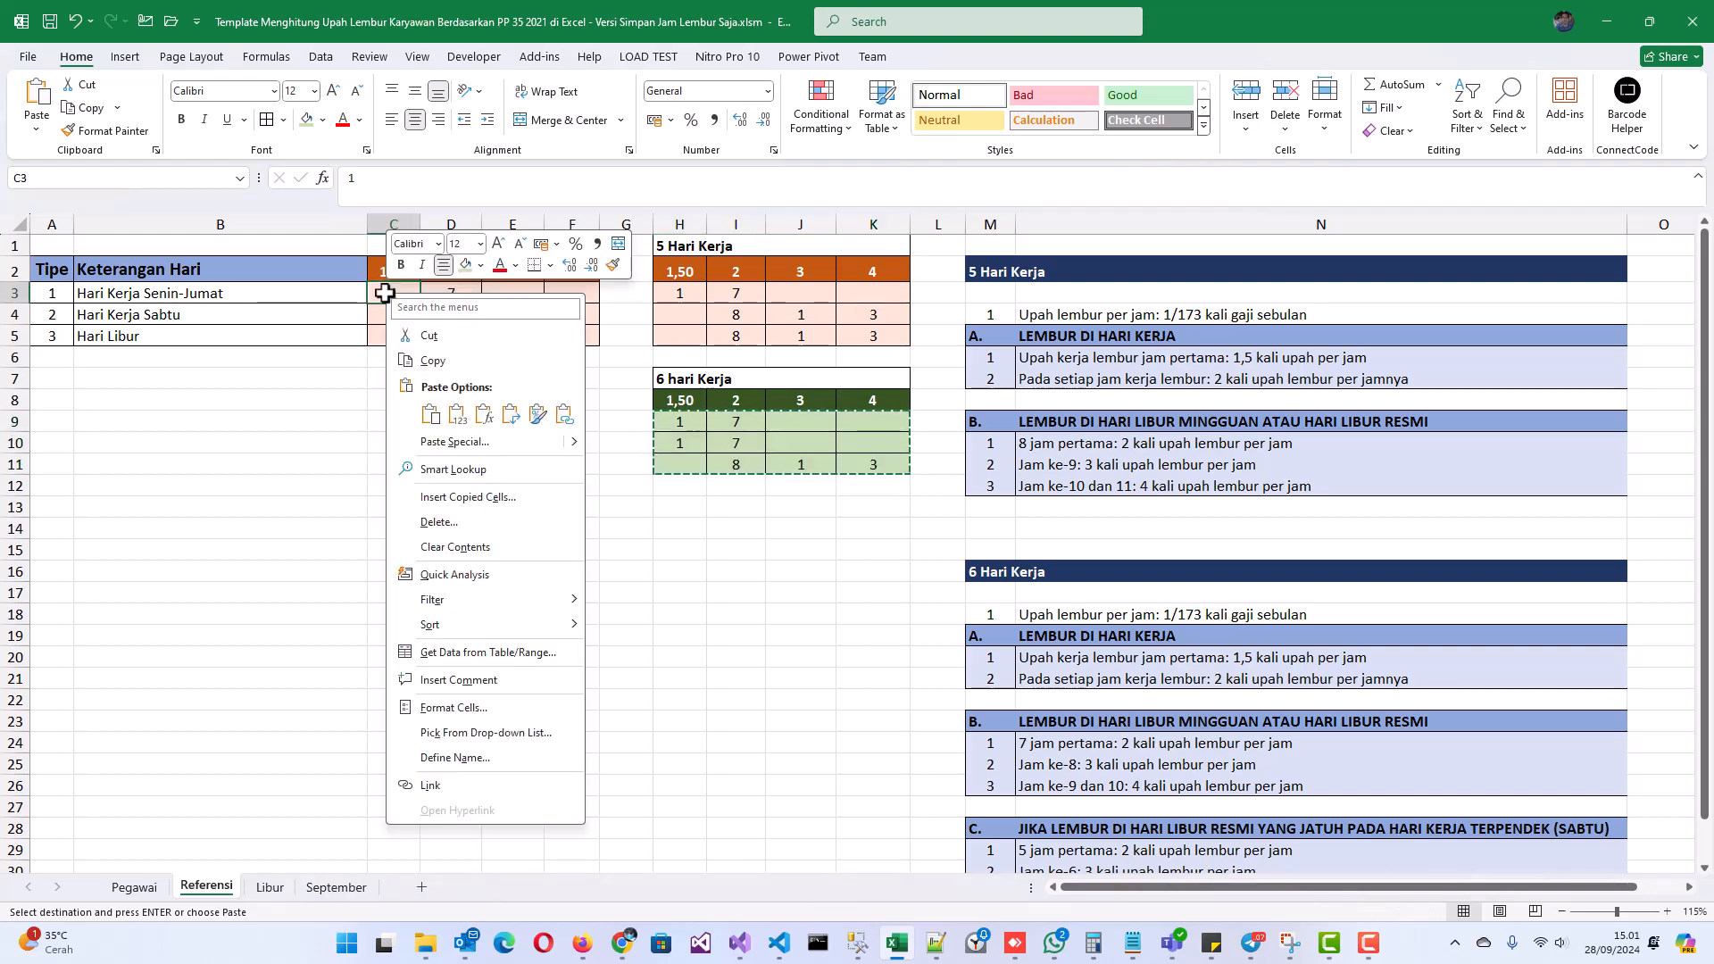
click(457, 424)
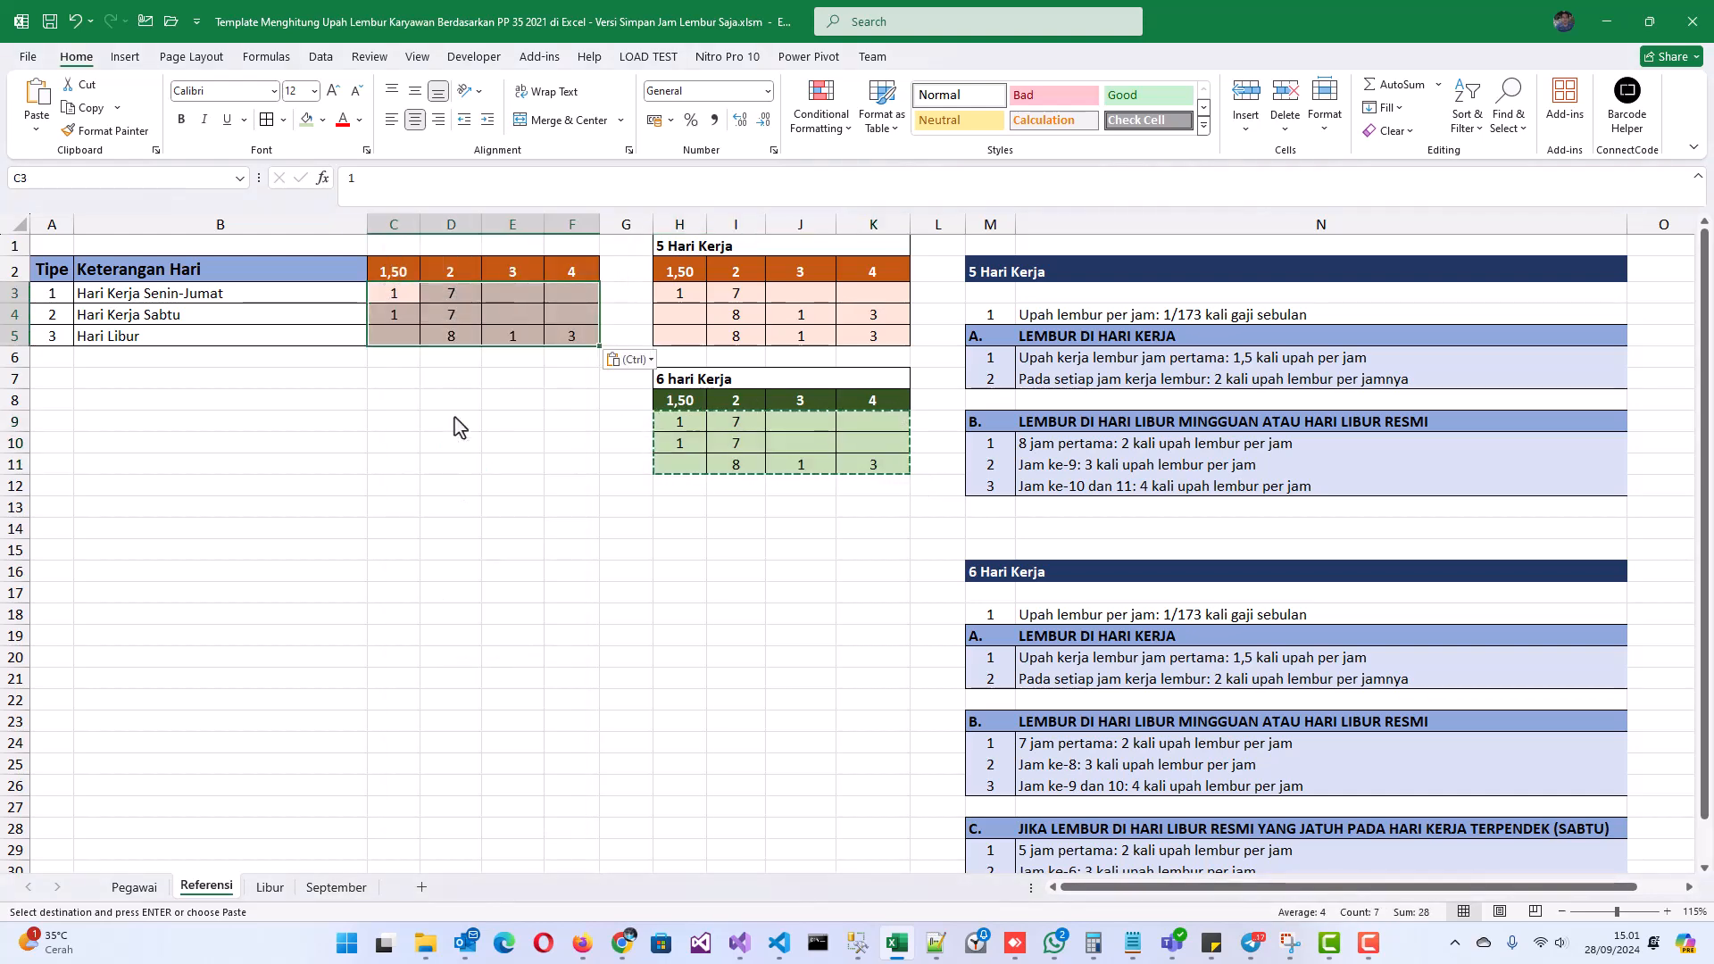
Compare the hours of day types 1 and 2, Hari Kerja Senin-Jumat and Hari Kerja Sabtu, in the main table.
click(397, 316)
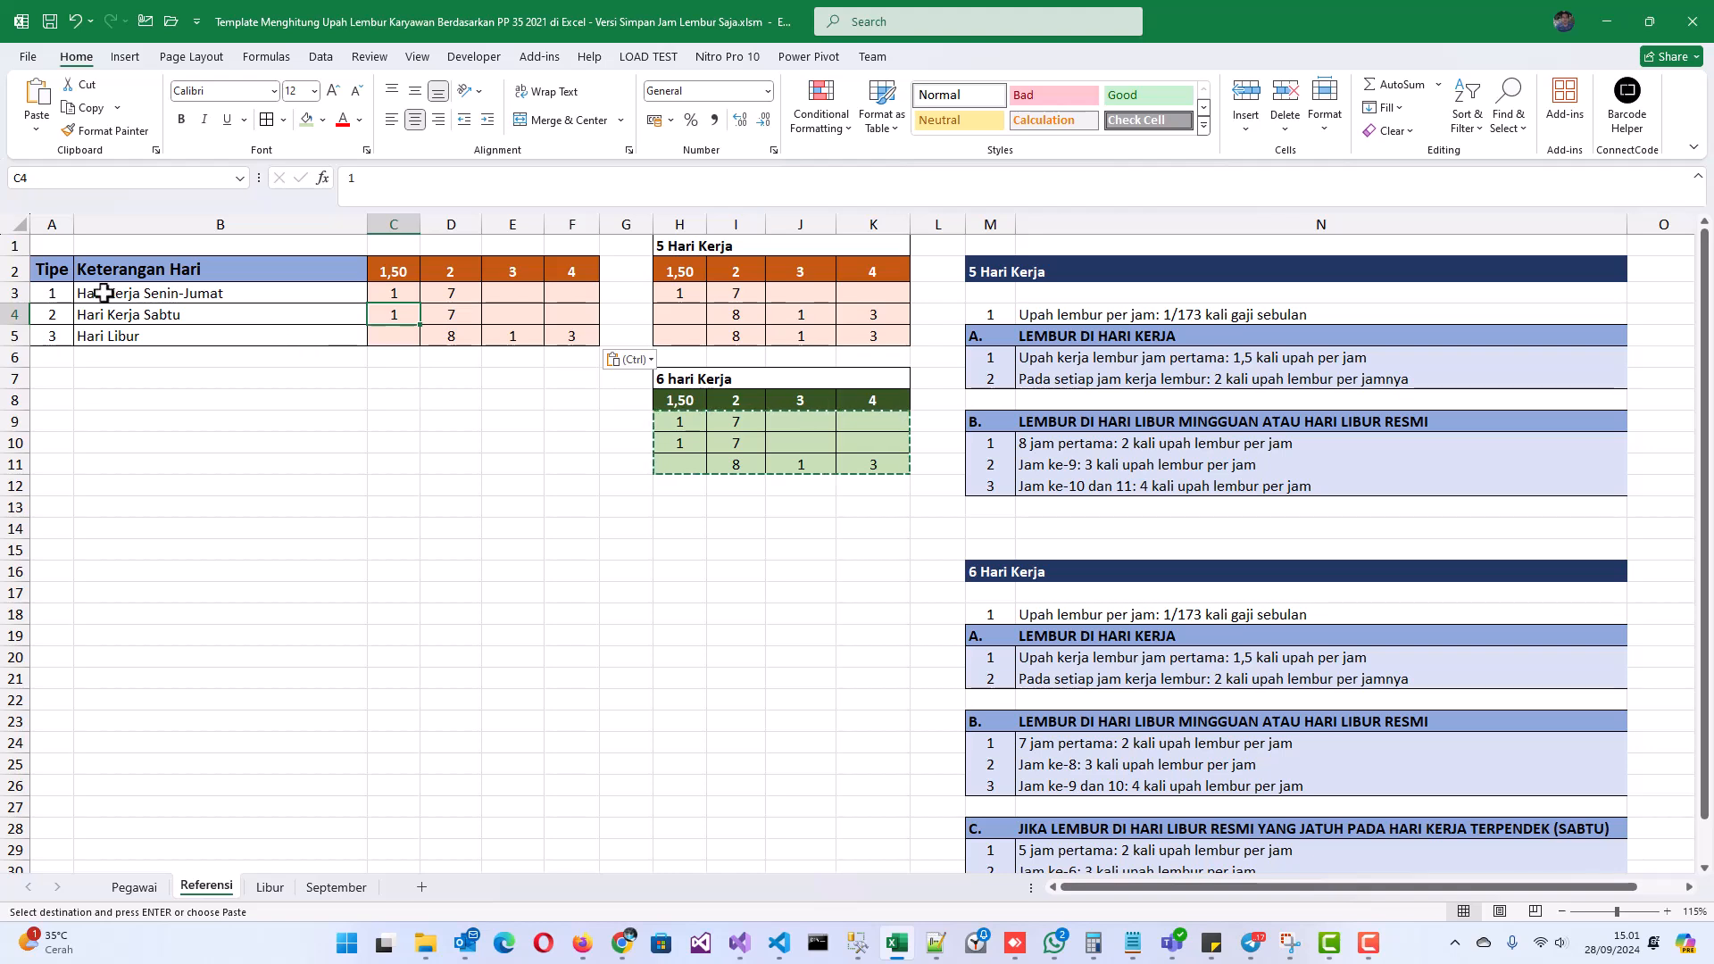
click(144, 297)
click(49, 293)
click(49, 312)
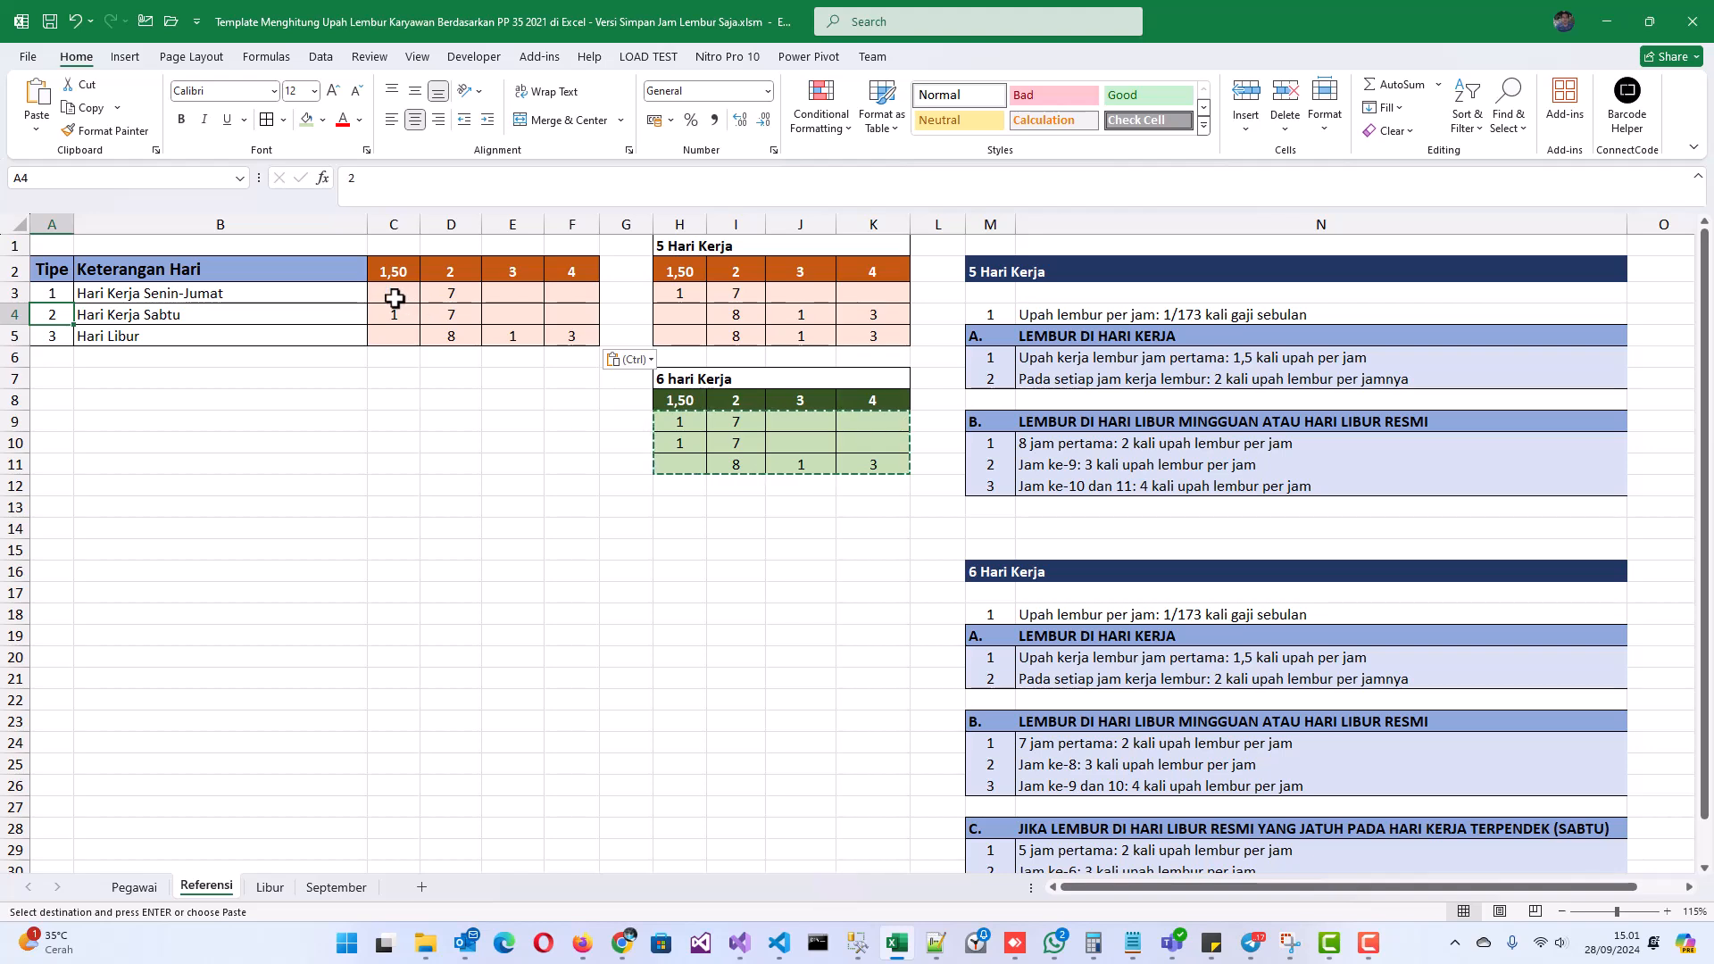
drag(394, 292, 394, 314)
click(471, 316)
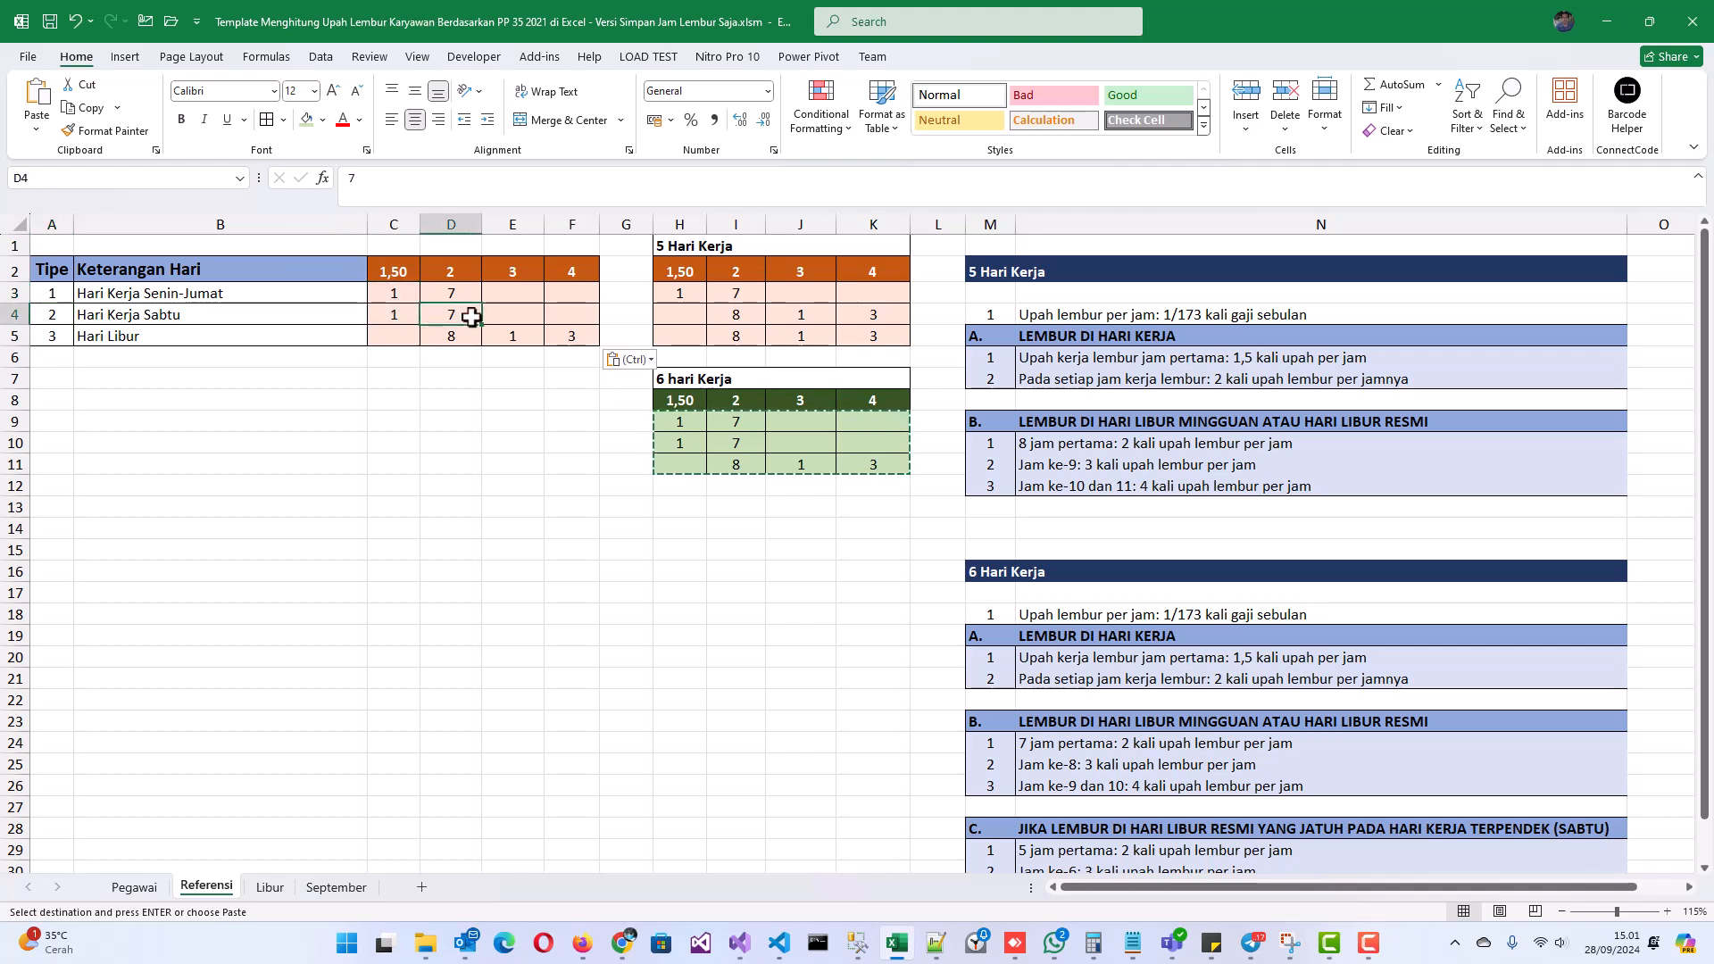
Undo the paste of the 6-day hours into the main reference table.
key(ctrl+z)
click(533, 318)
scroll(947, 399, down, 2)
scroll(946, 399, up, 2)
View the holiday list on the Libur sheet and recheck the 5-day rule for multiplier 4 on the Referensi sheet.
click(270, 887)
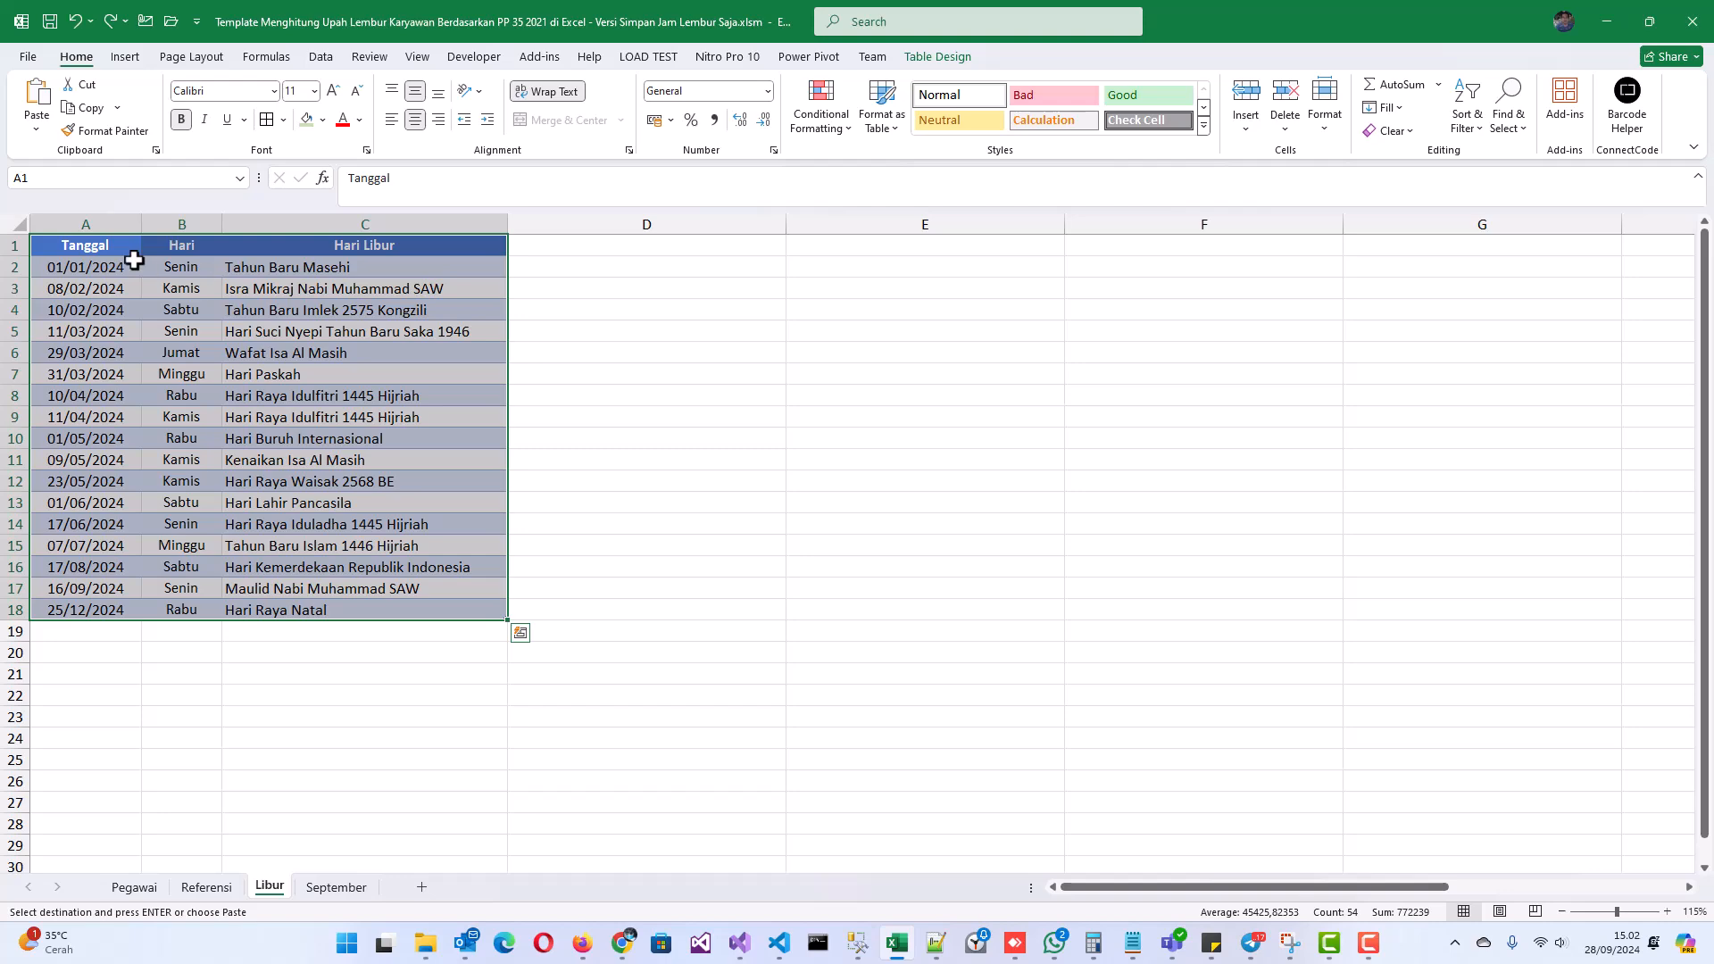
click(206, 887)
click(1124, 479)
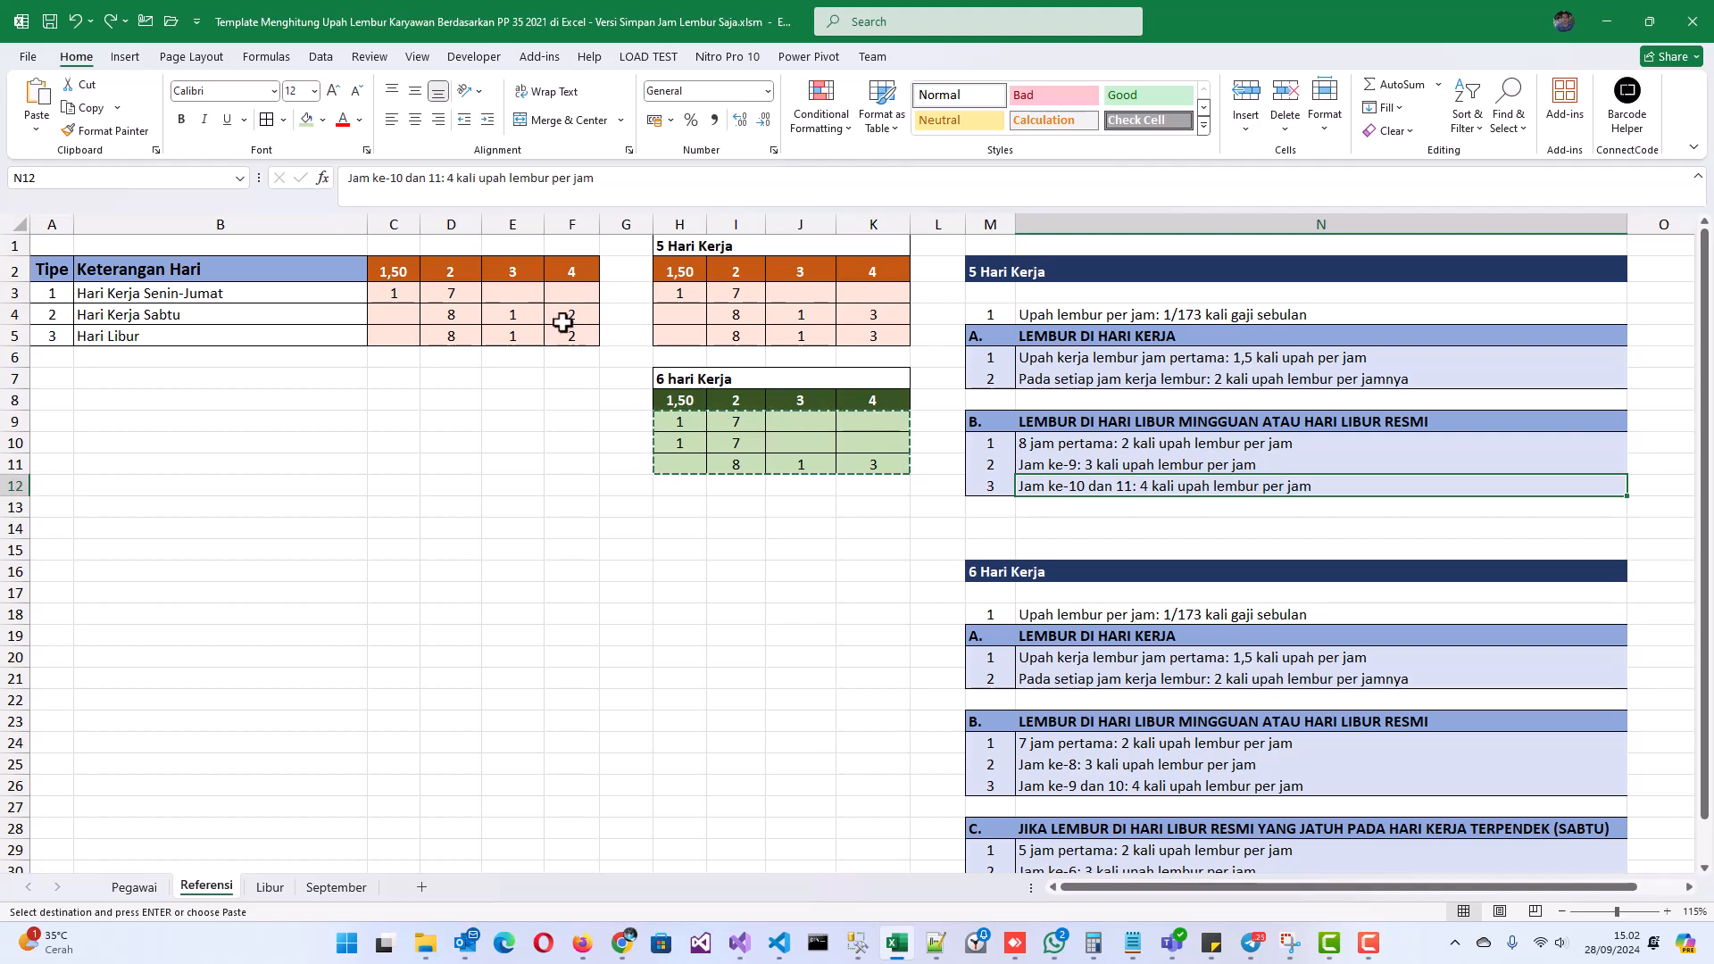
click(582, 265)
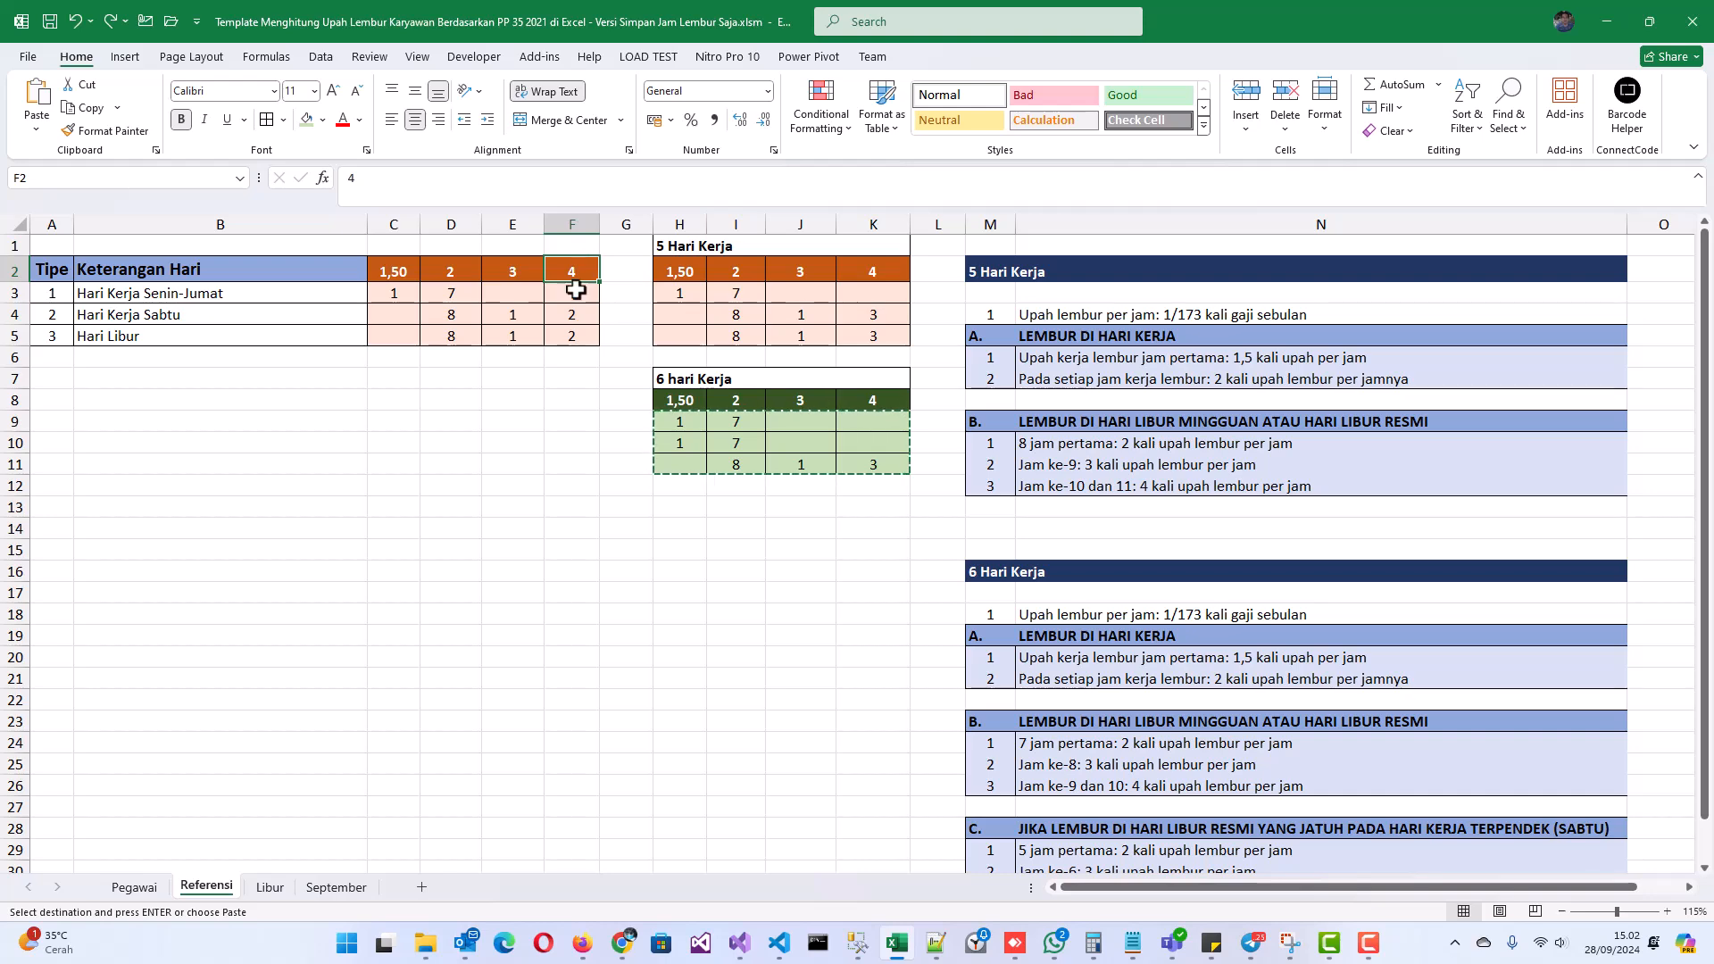
Compare the Hari Kerja setting on the September sheet with the hours in the Referensi sheet's main table.
click(339, 888)
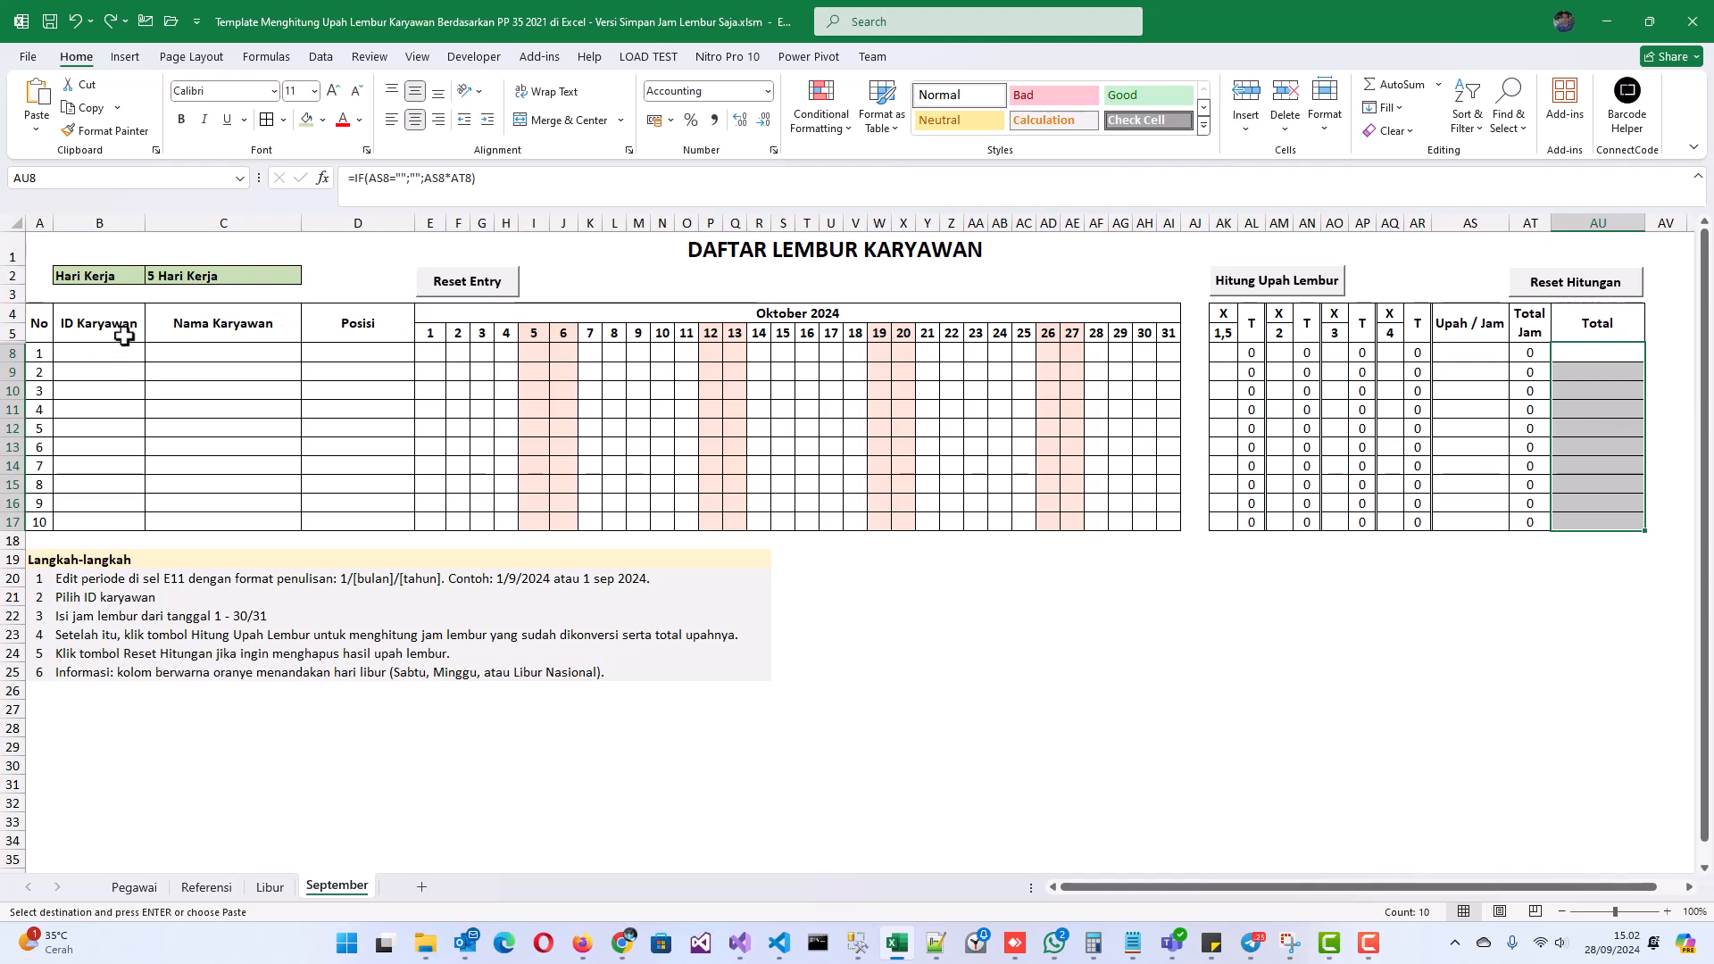
click(161, 278)
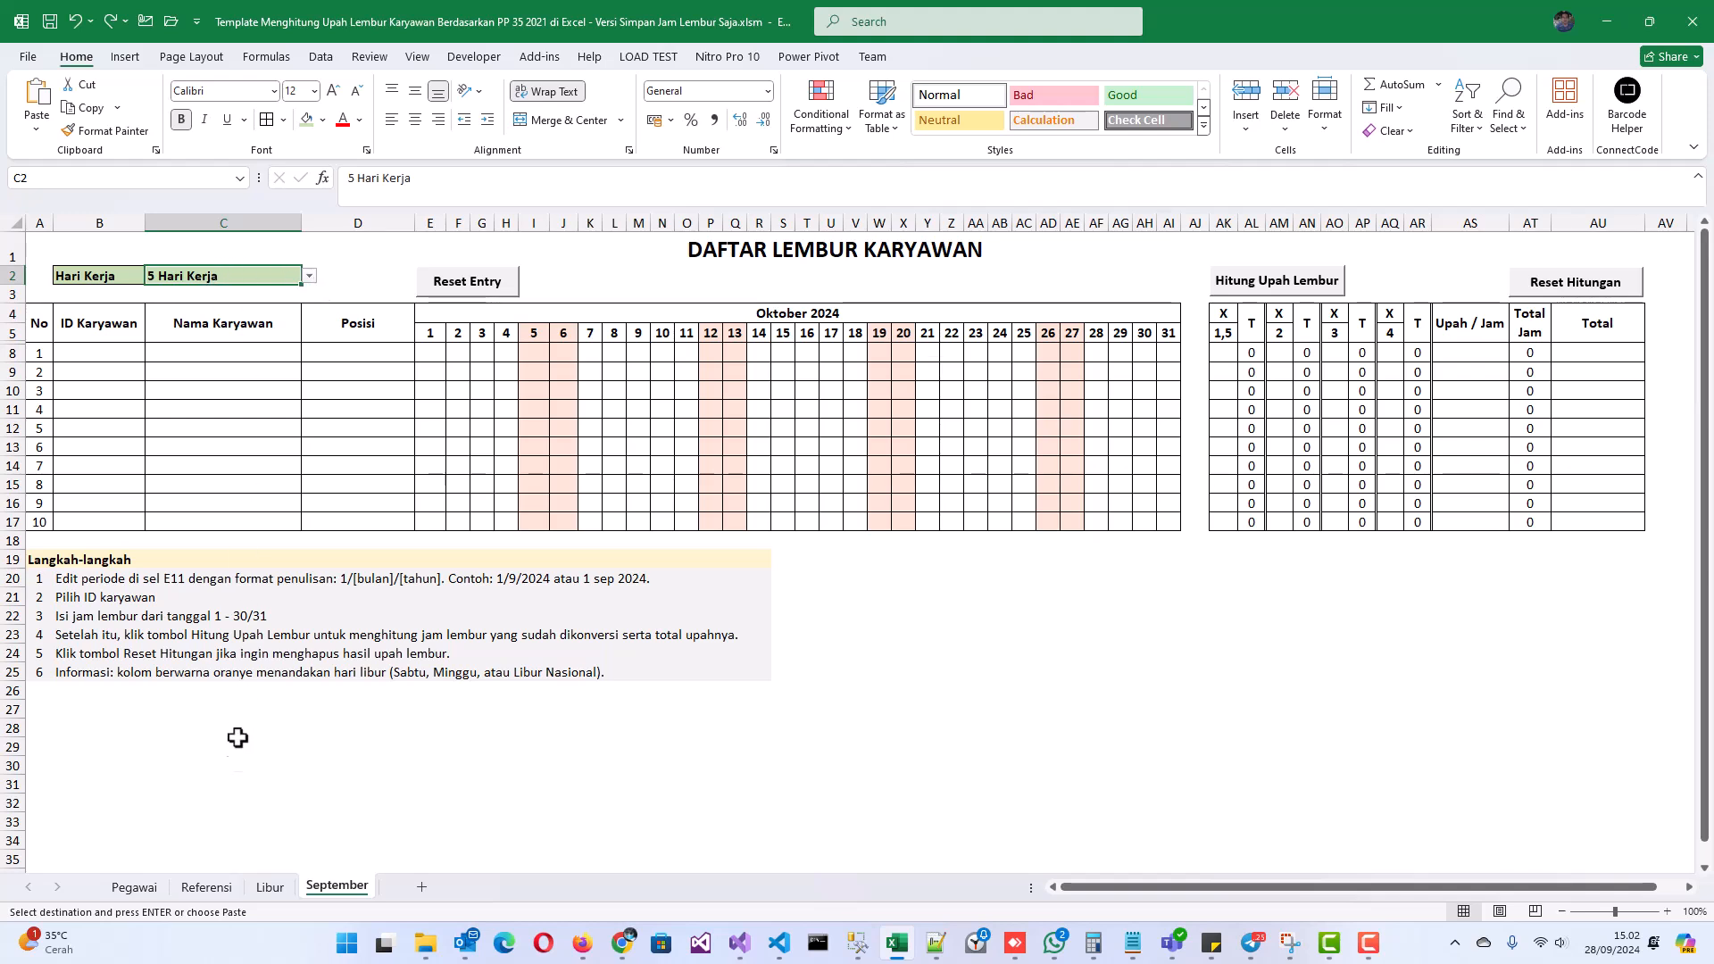
click(198, 887)
drag(416, 292, 566, 330)
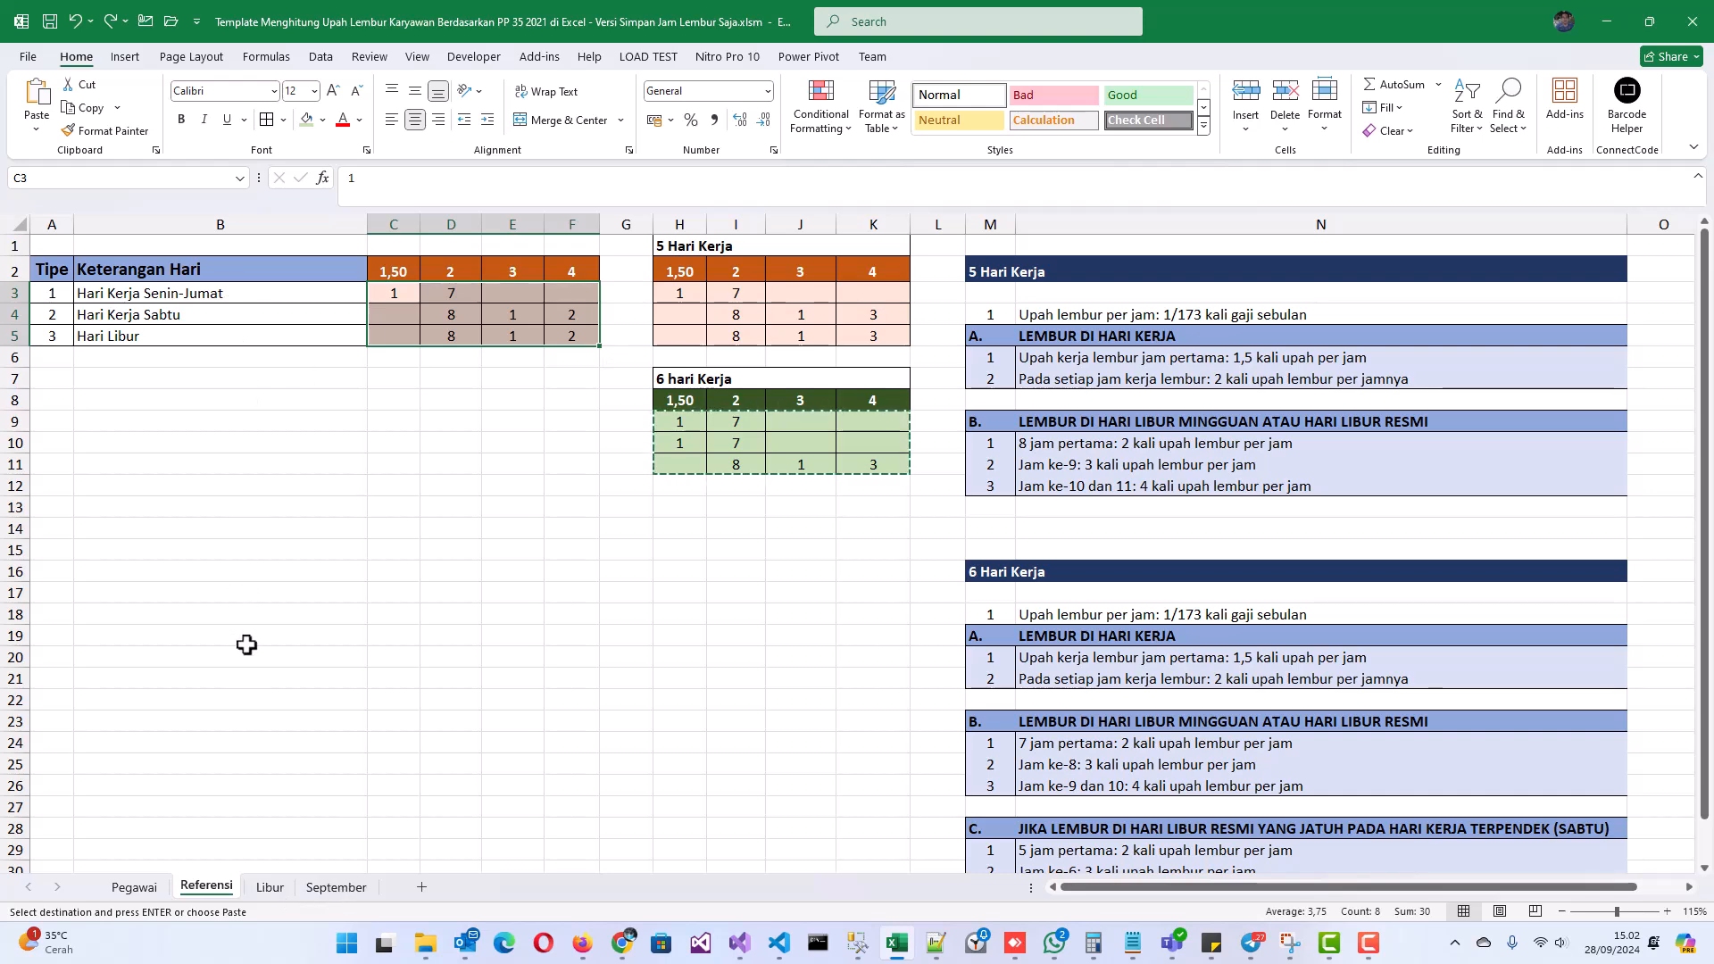
click(336, 886)
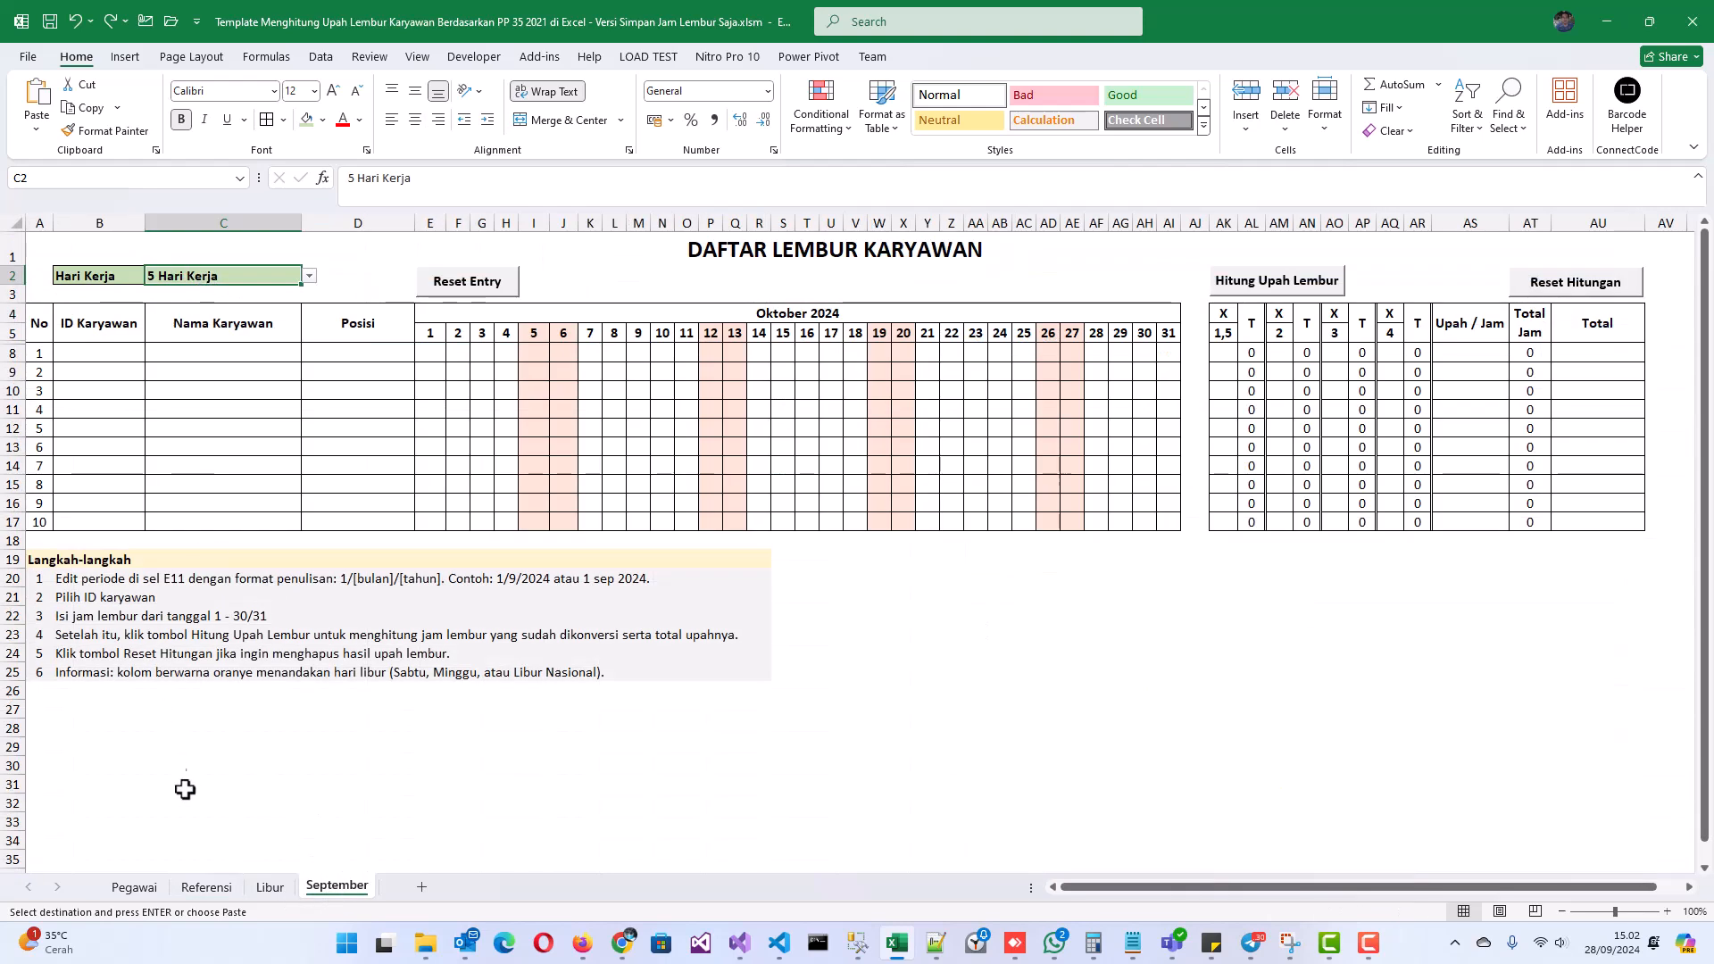
click(206, 886)
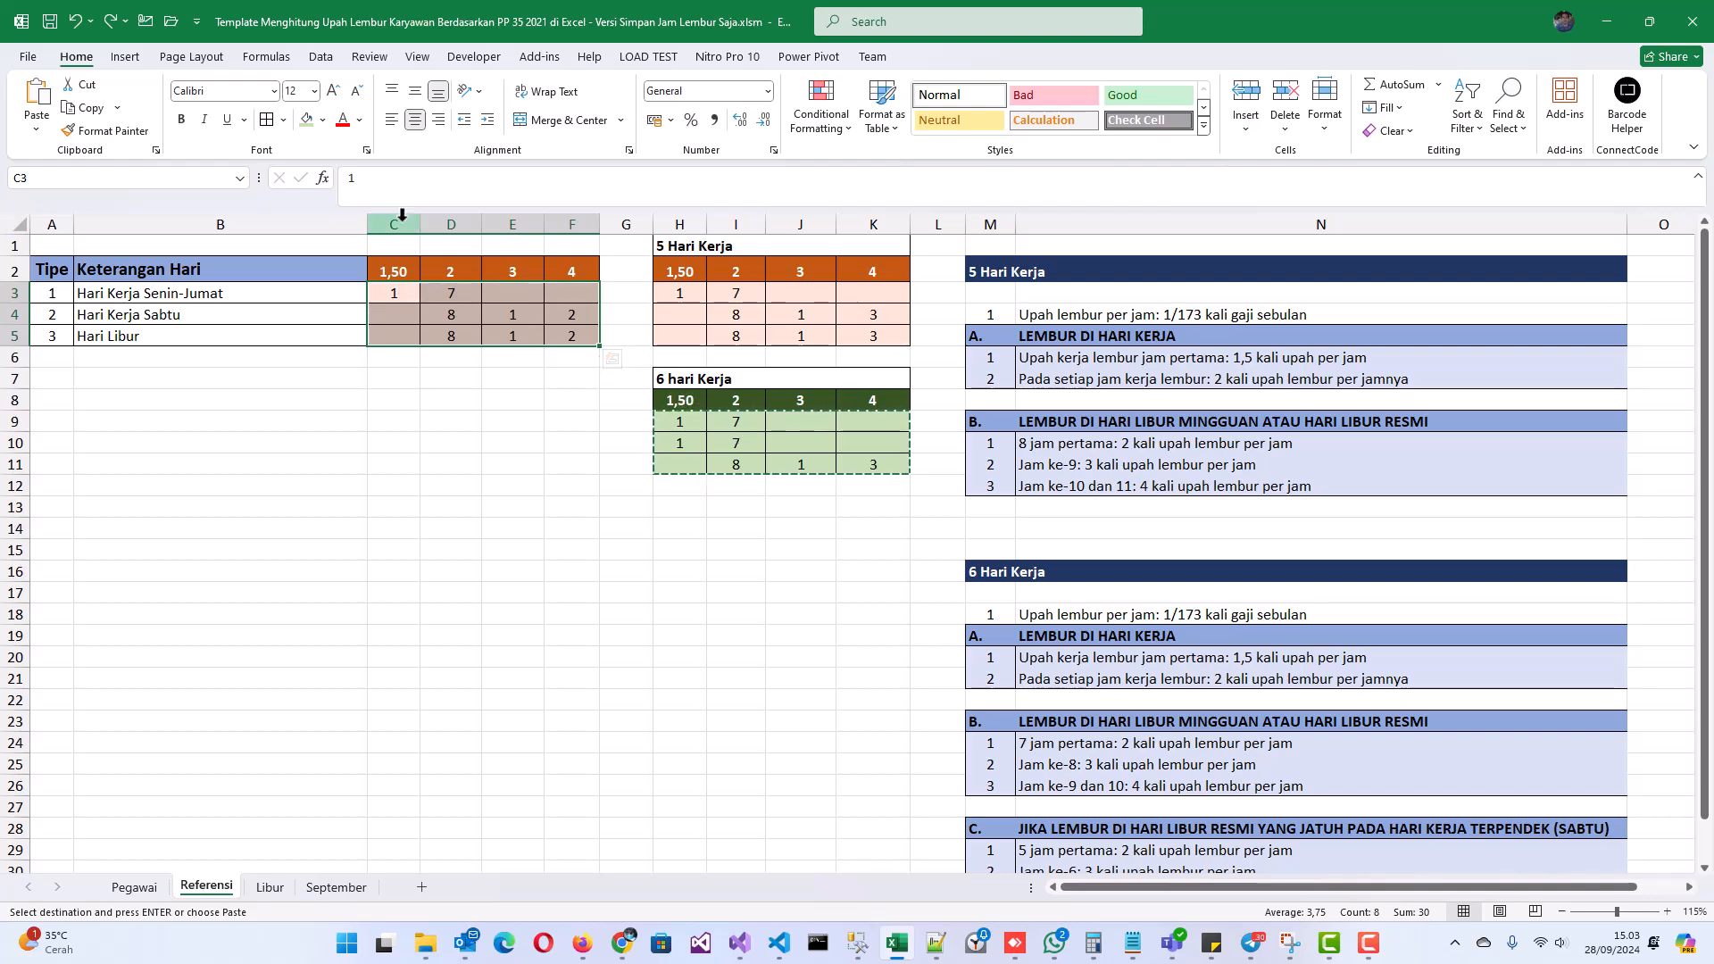
Set Hari Kerja to 6 Hari Kerja on the September sheet and check which October dates are shaded as holidays.
click(338, 886)
click(309, 276)
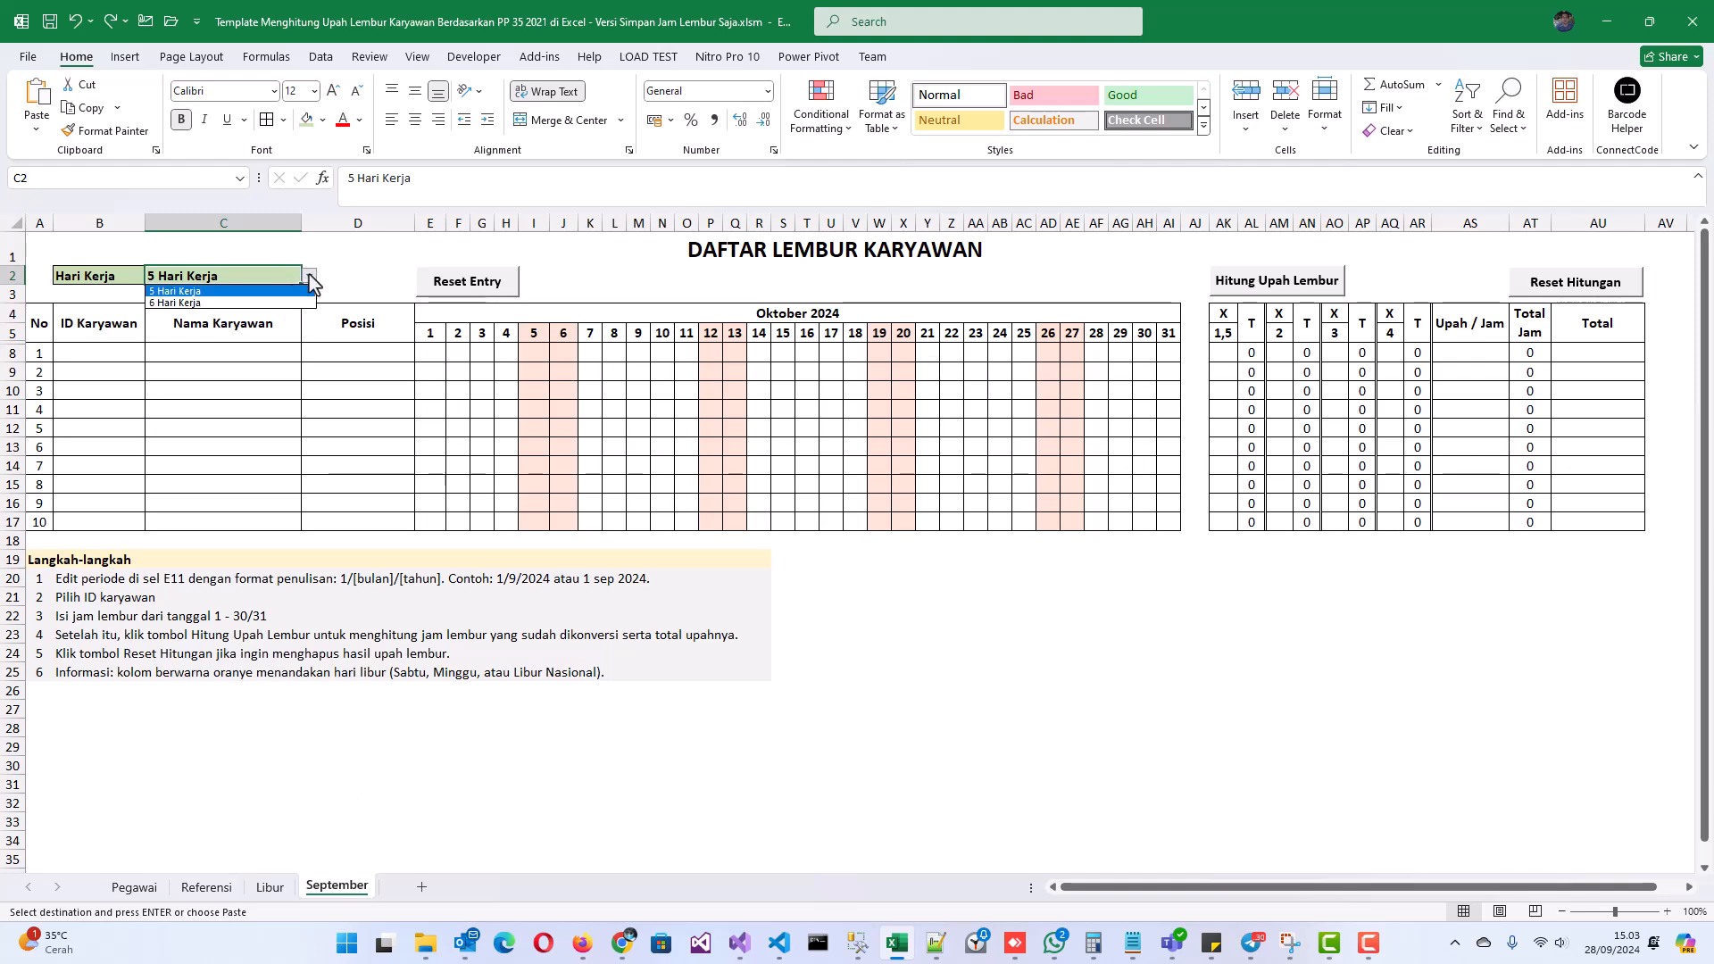
click(271, 303)
drag(420, 335, 547, 336)
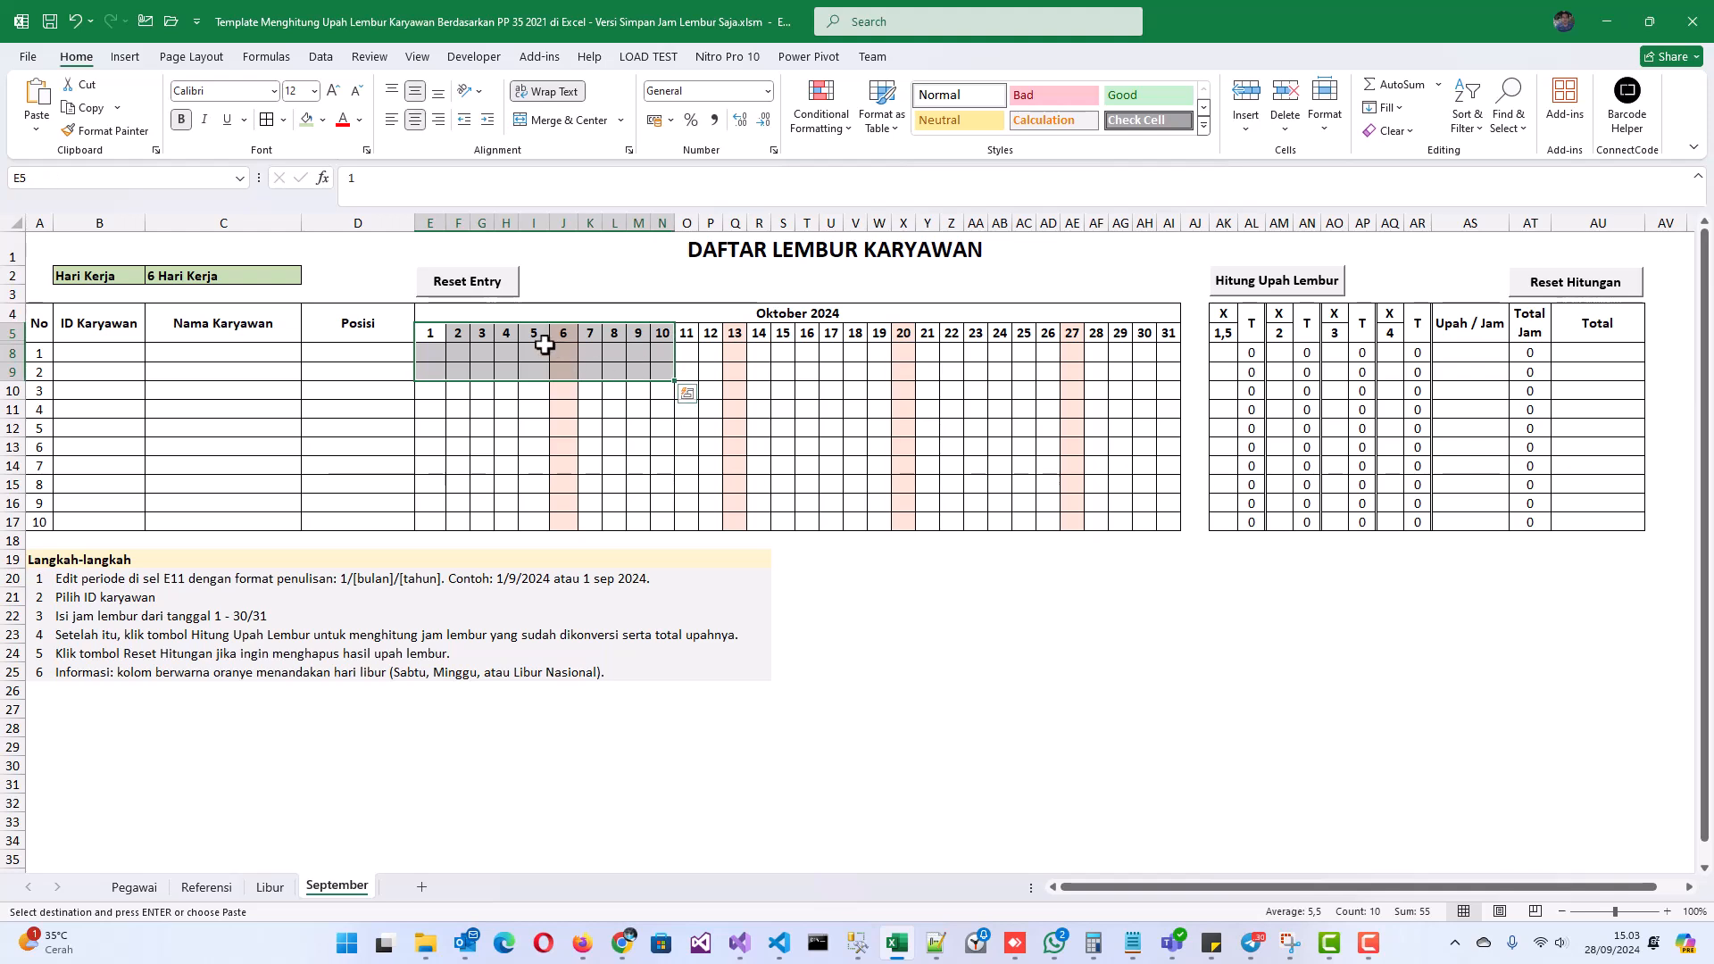
click(531, 350)
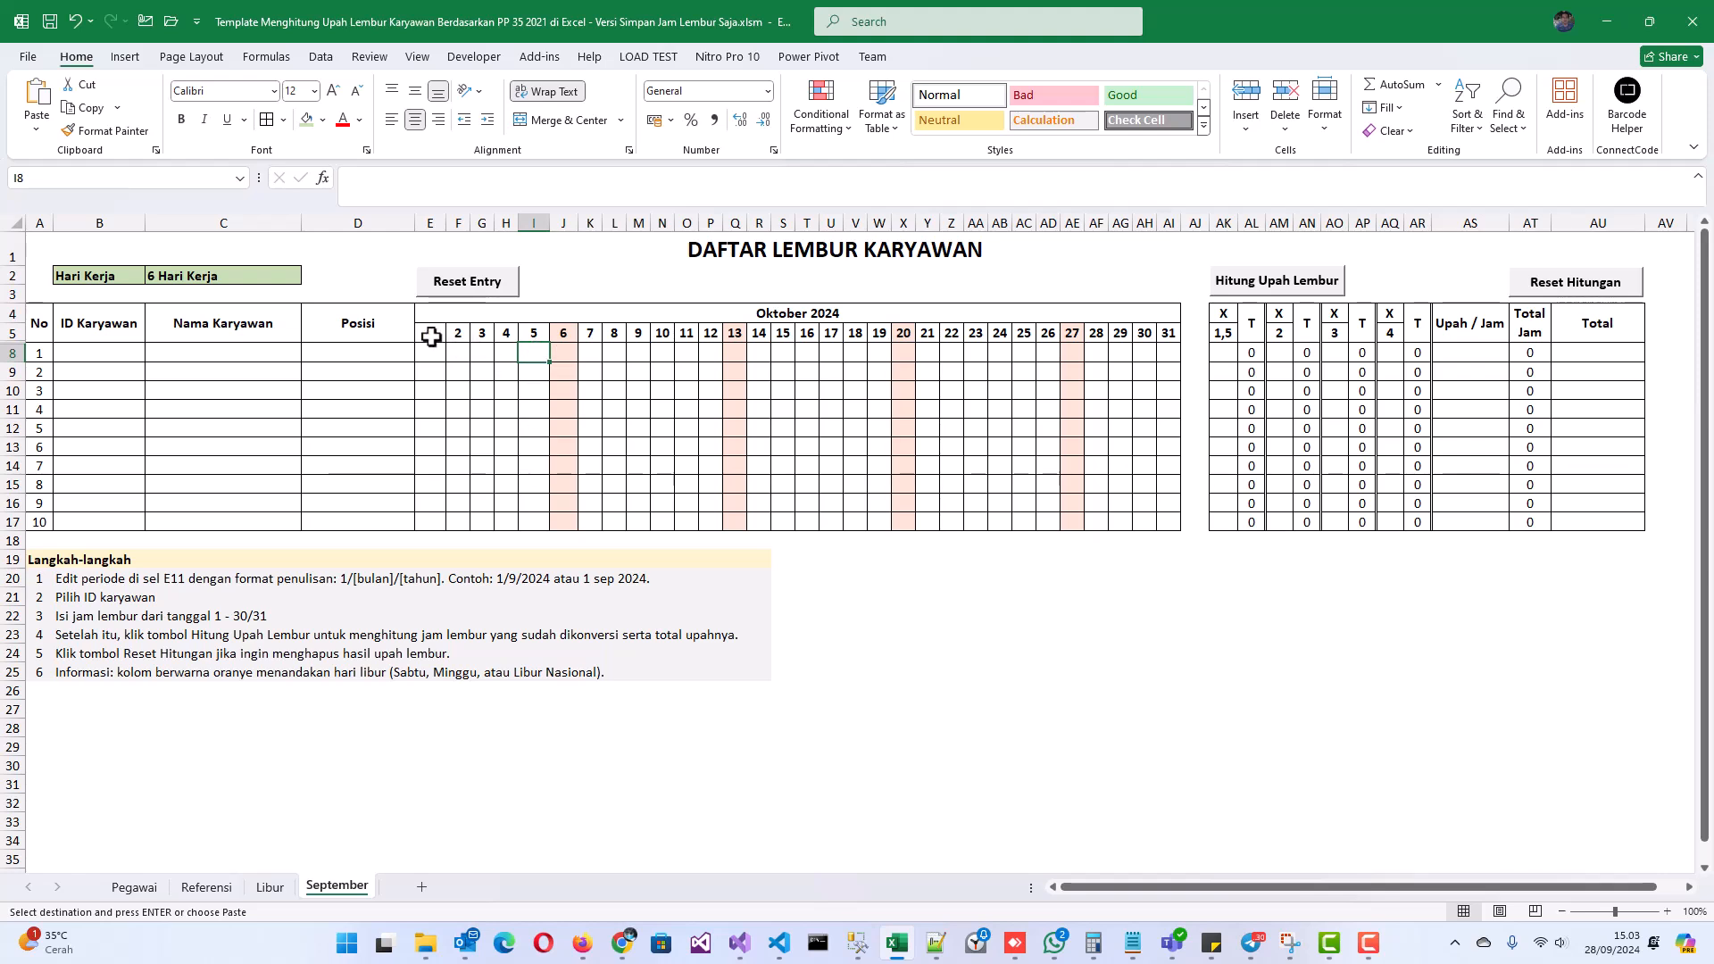
drag(566, 332, 569, 519)
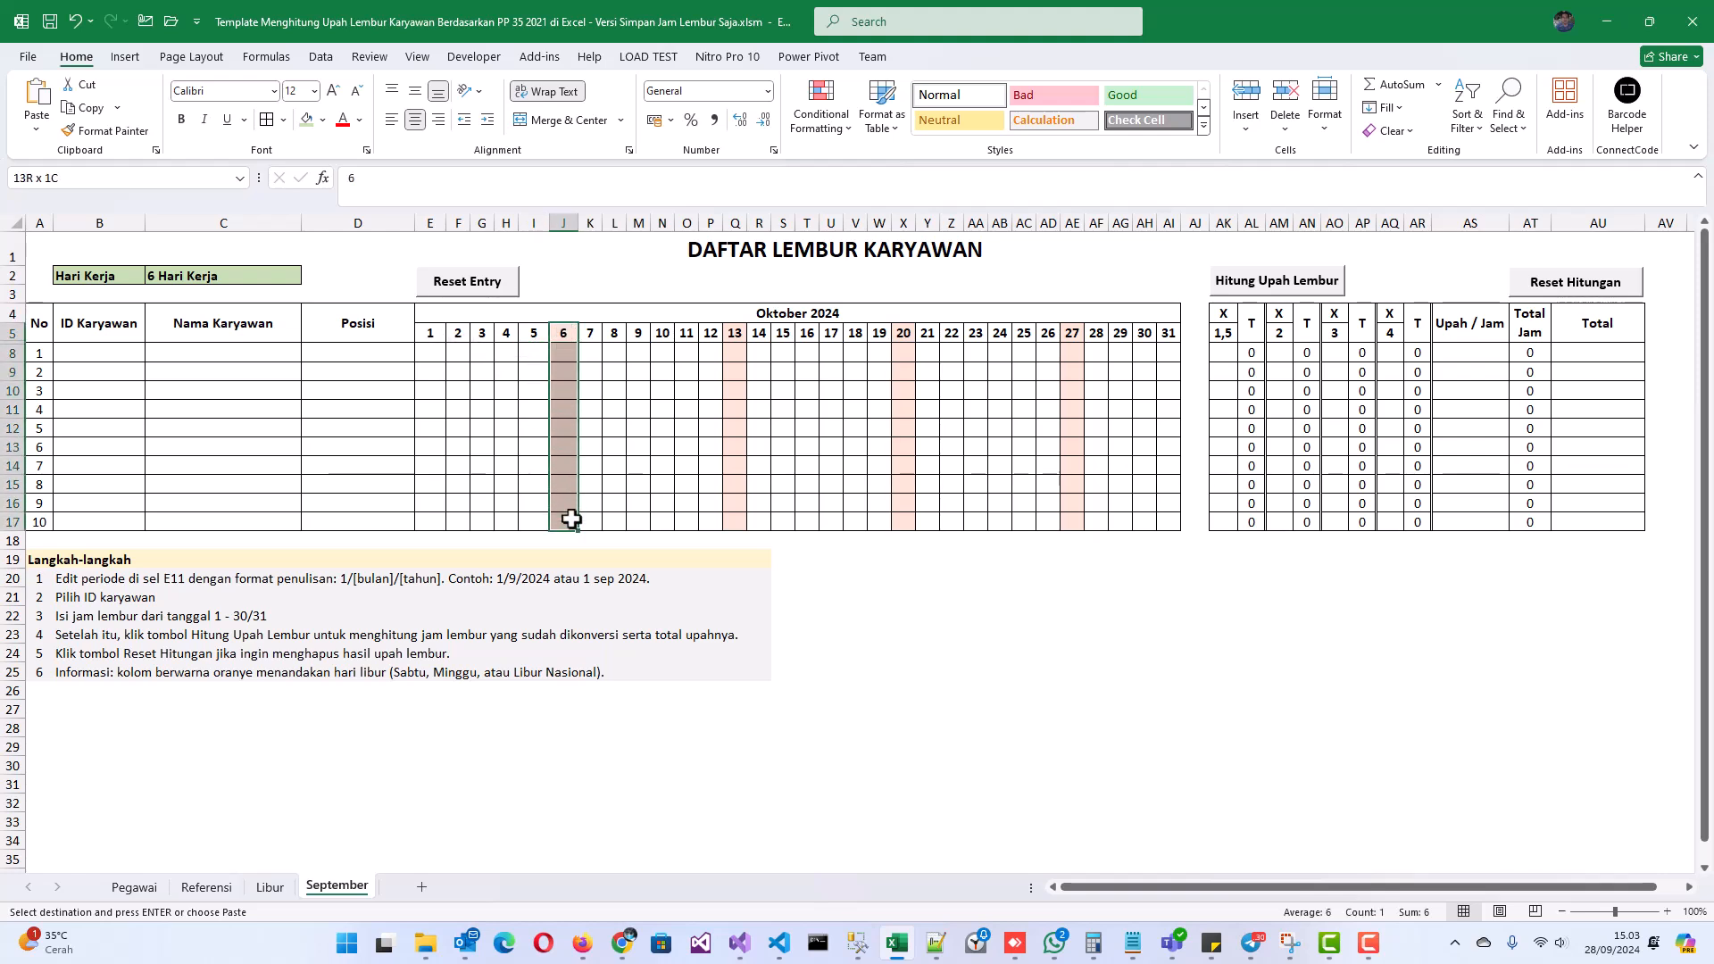
click(738, 338)
click(567, 331)
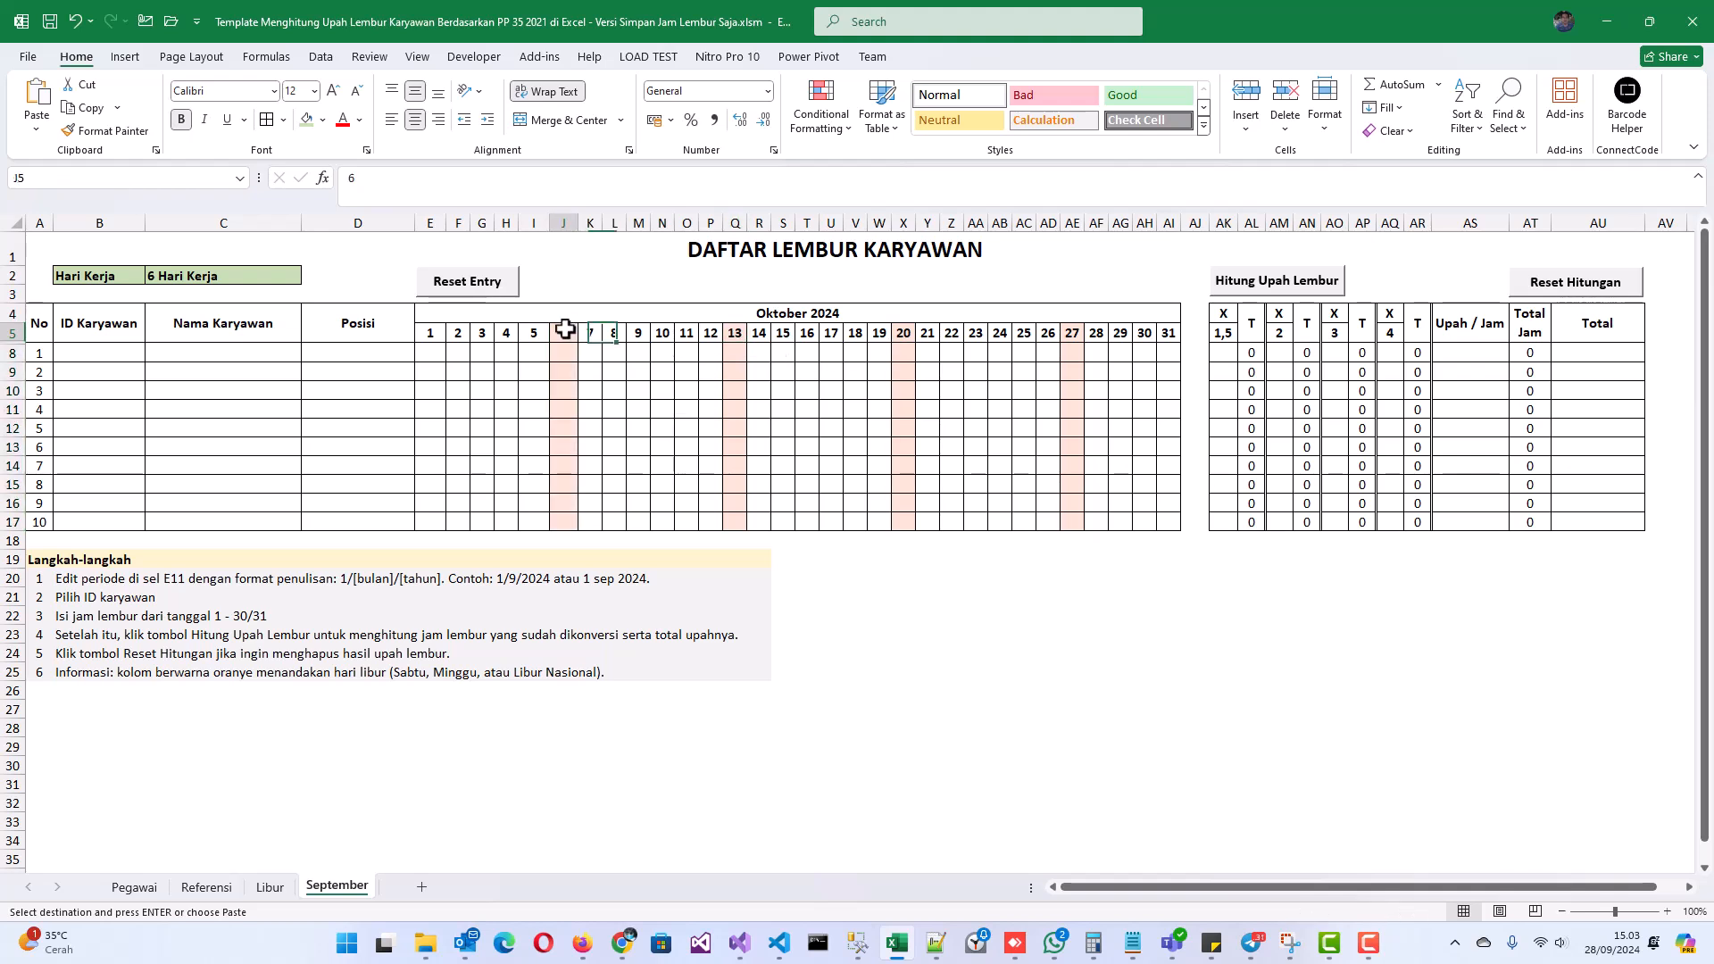
Set Hari Kerja back to 5 Hari Kerja on the September sheet.
click(239, 276)
click(309, 276)
click(294, 301)
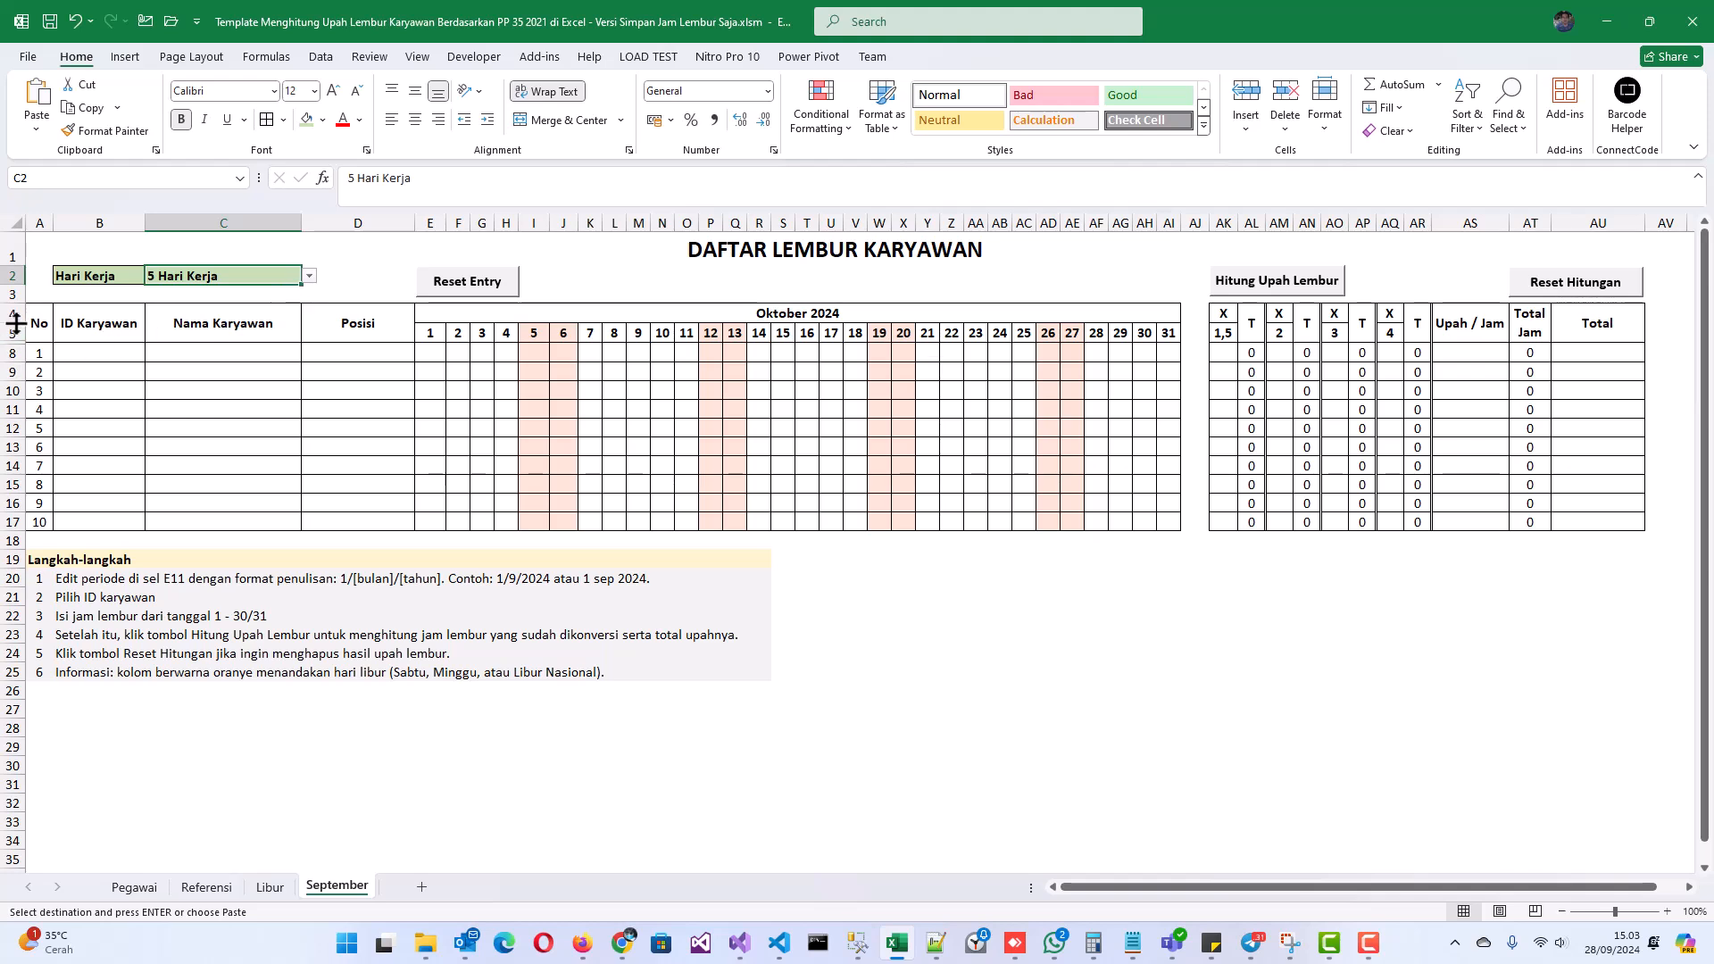
Unhide the rows between rows 5 and 8 and inspect the Week Day label and the first date's Tipe formula.
drag(12, 332, 13, 357)
right_click(14, 358)
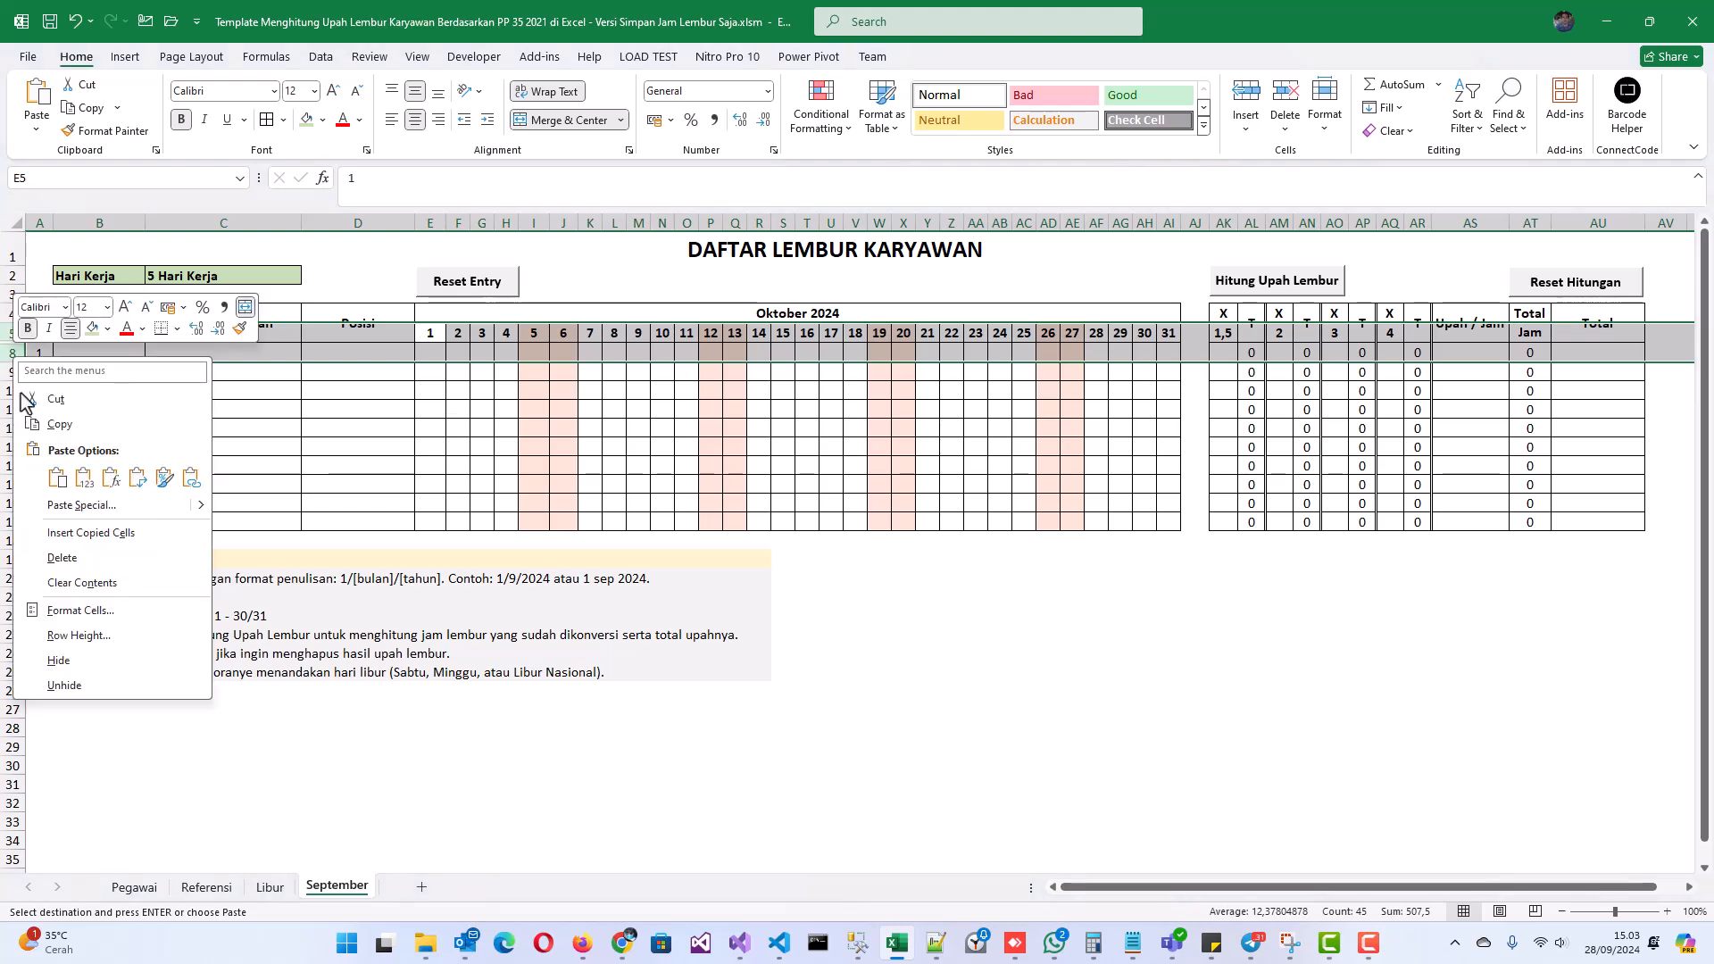
click(89, 685)
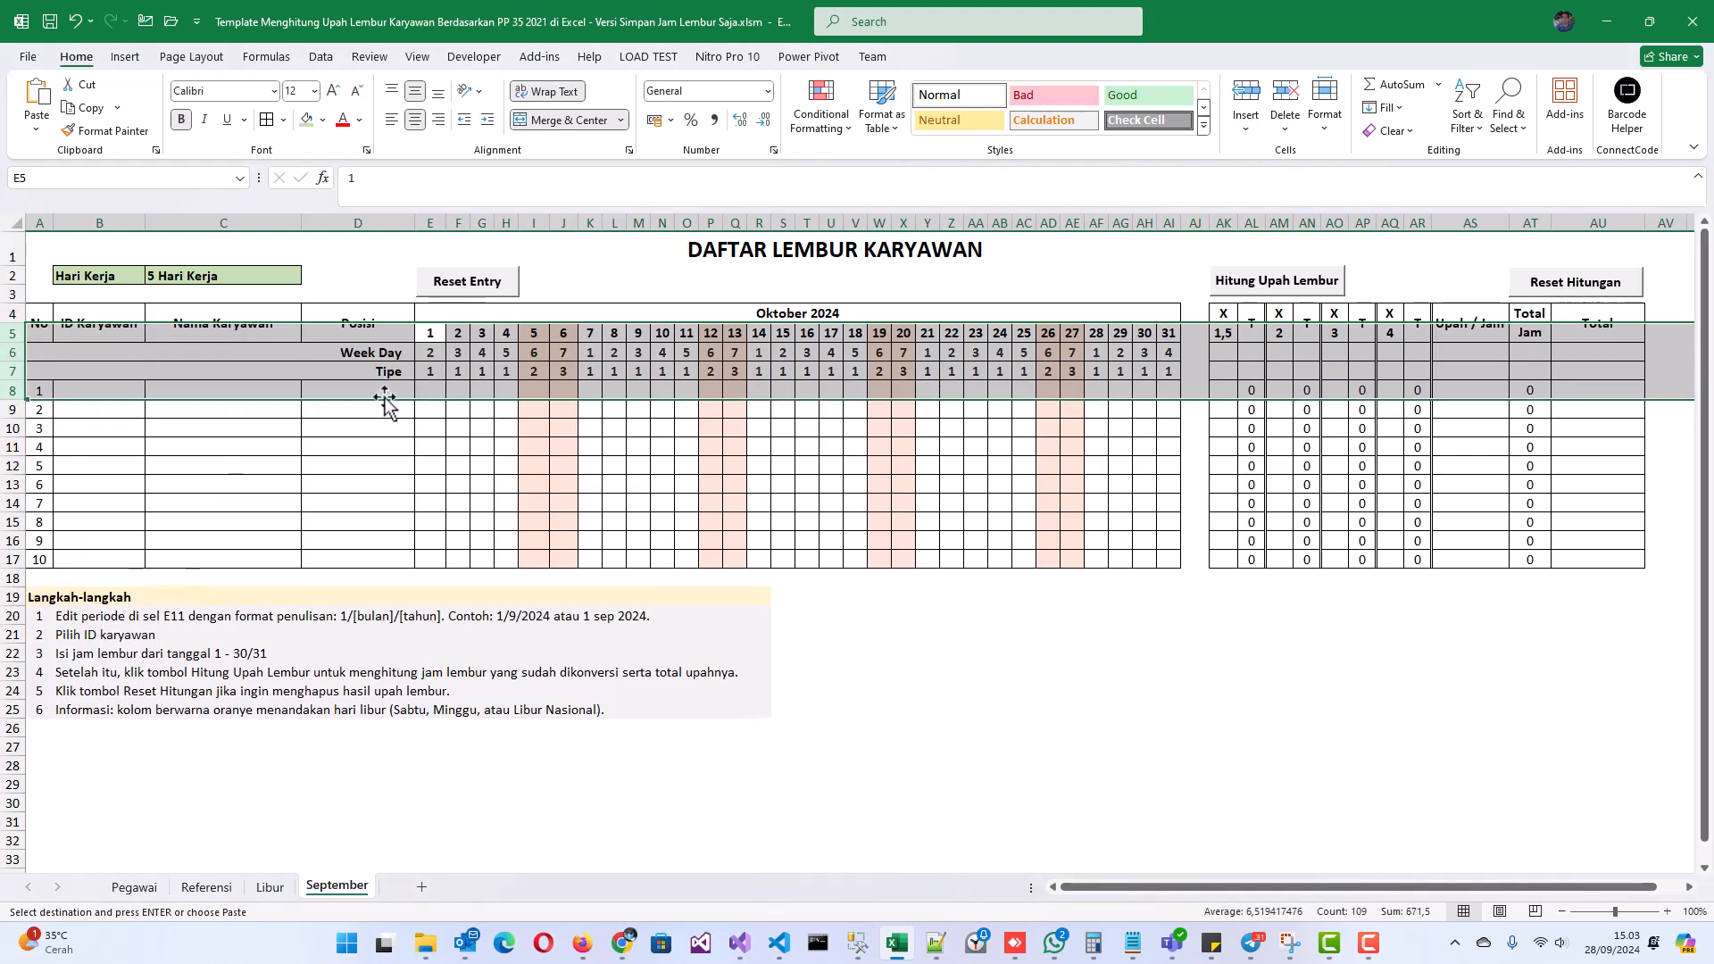
click(389, 352)
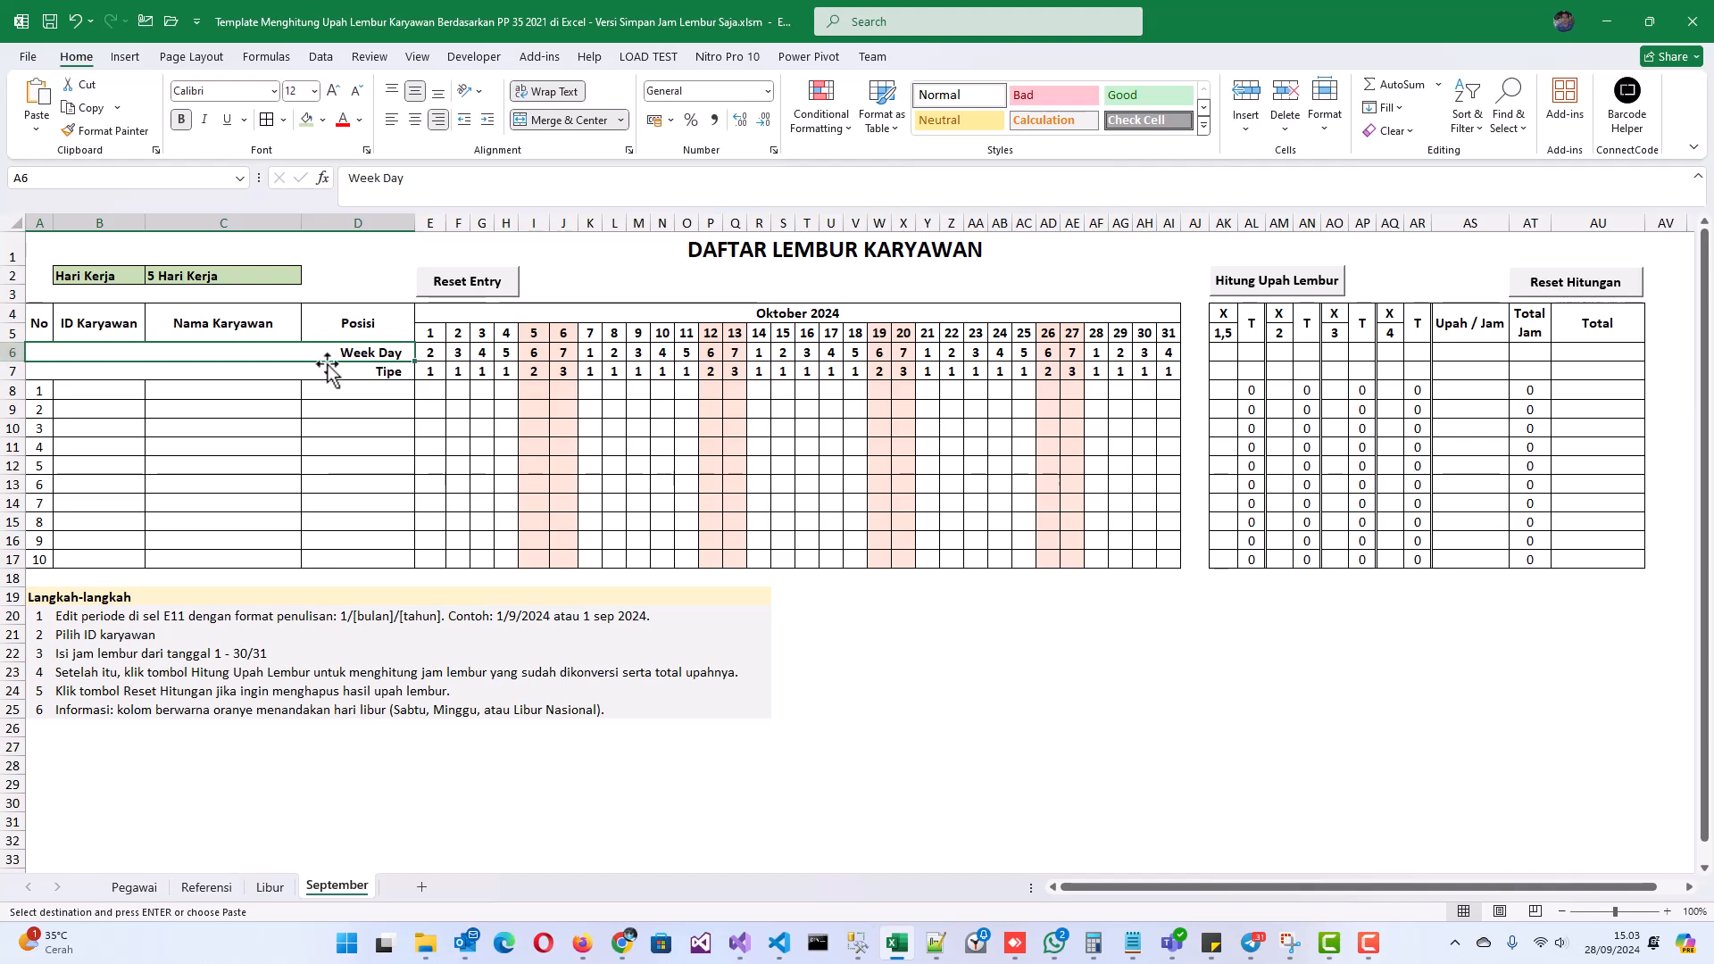
click(432, 373)
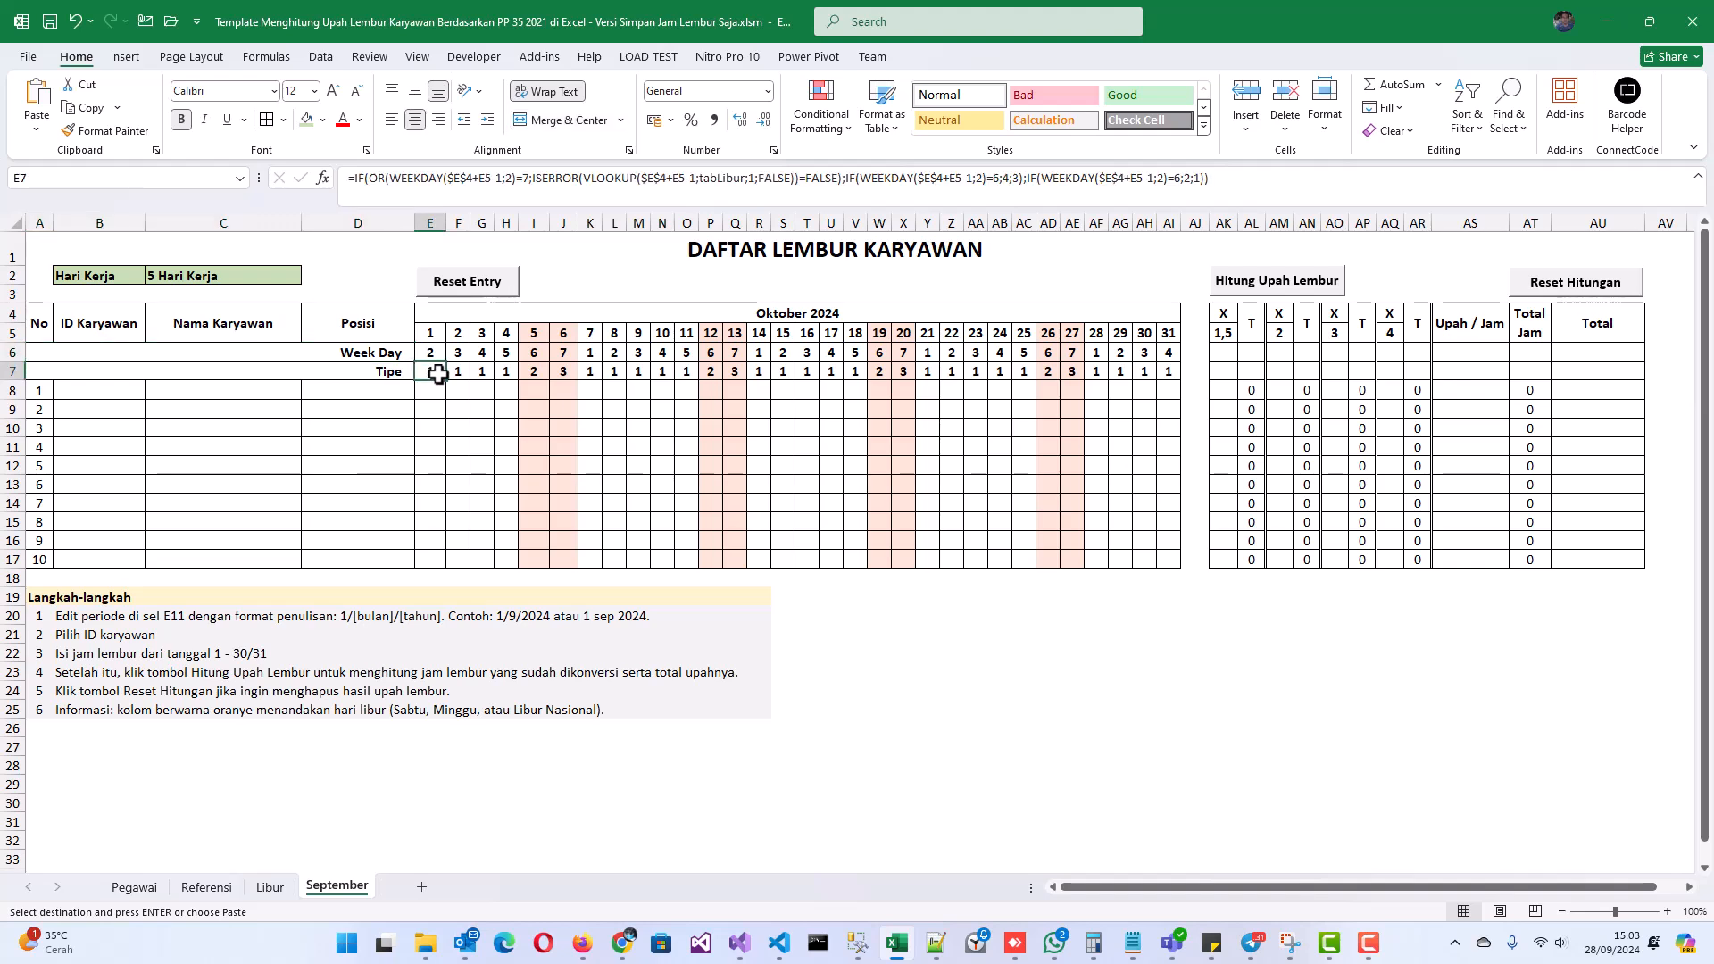
Check the hours per day type in the Referensi sheet's main table and return to the September sheet.
click(228, 893)
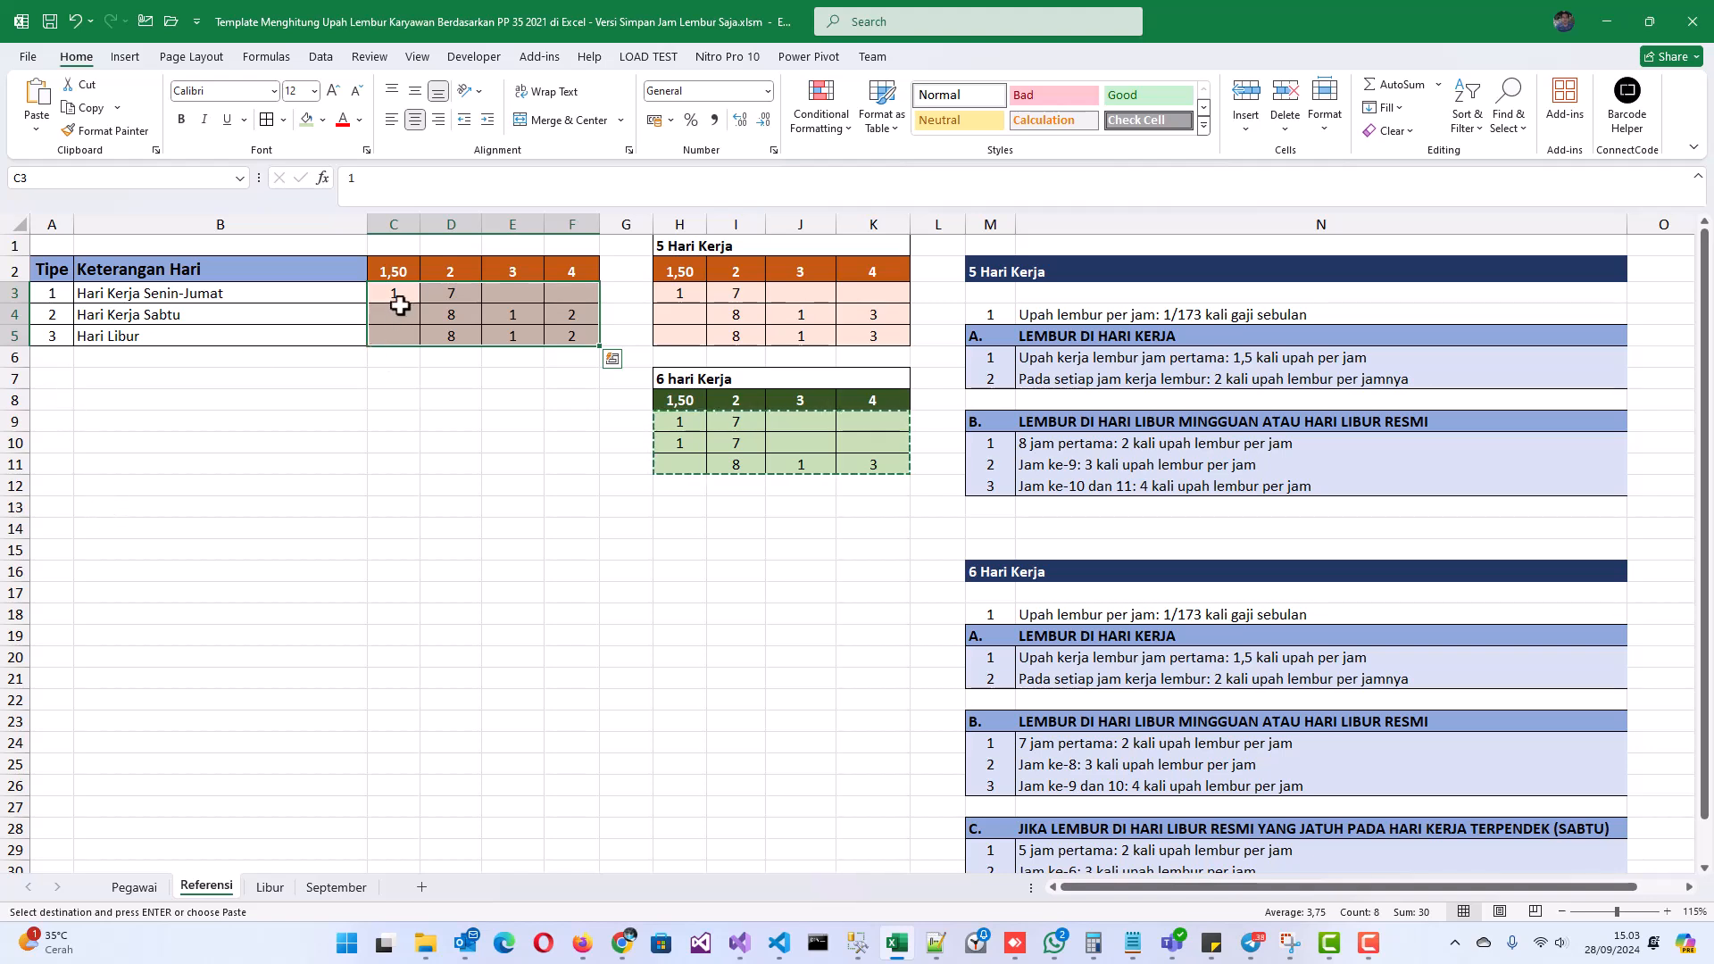
drag(395, 294, 574, 344)
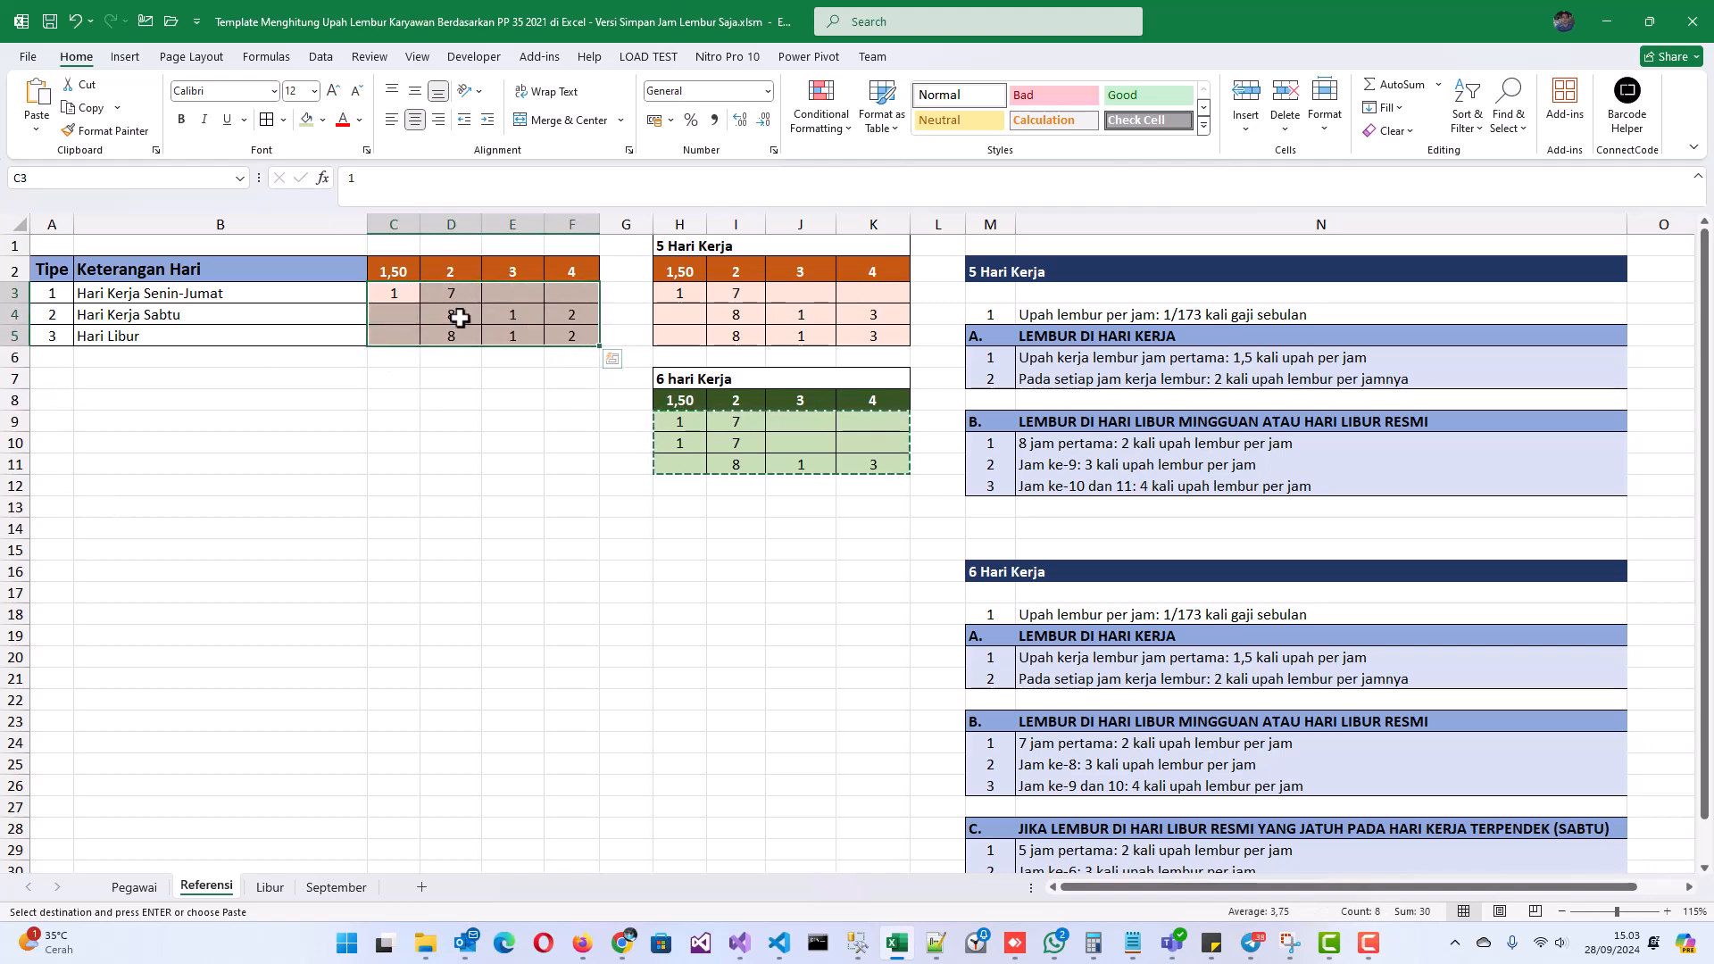
click(332, 888)
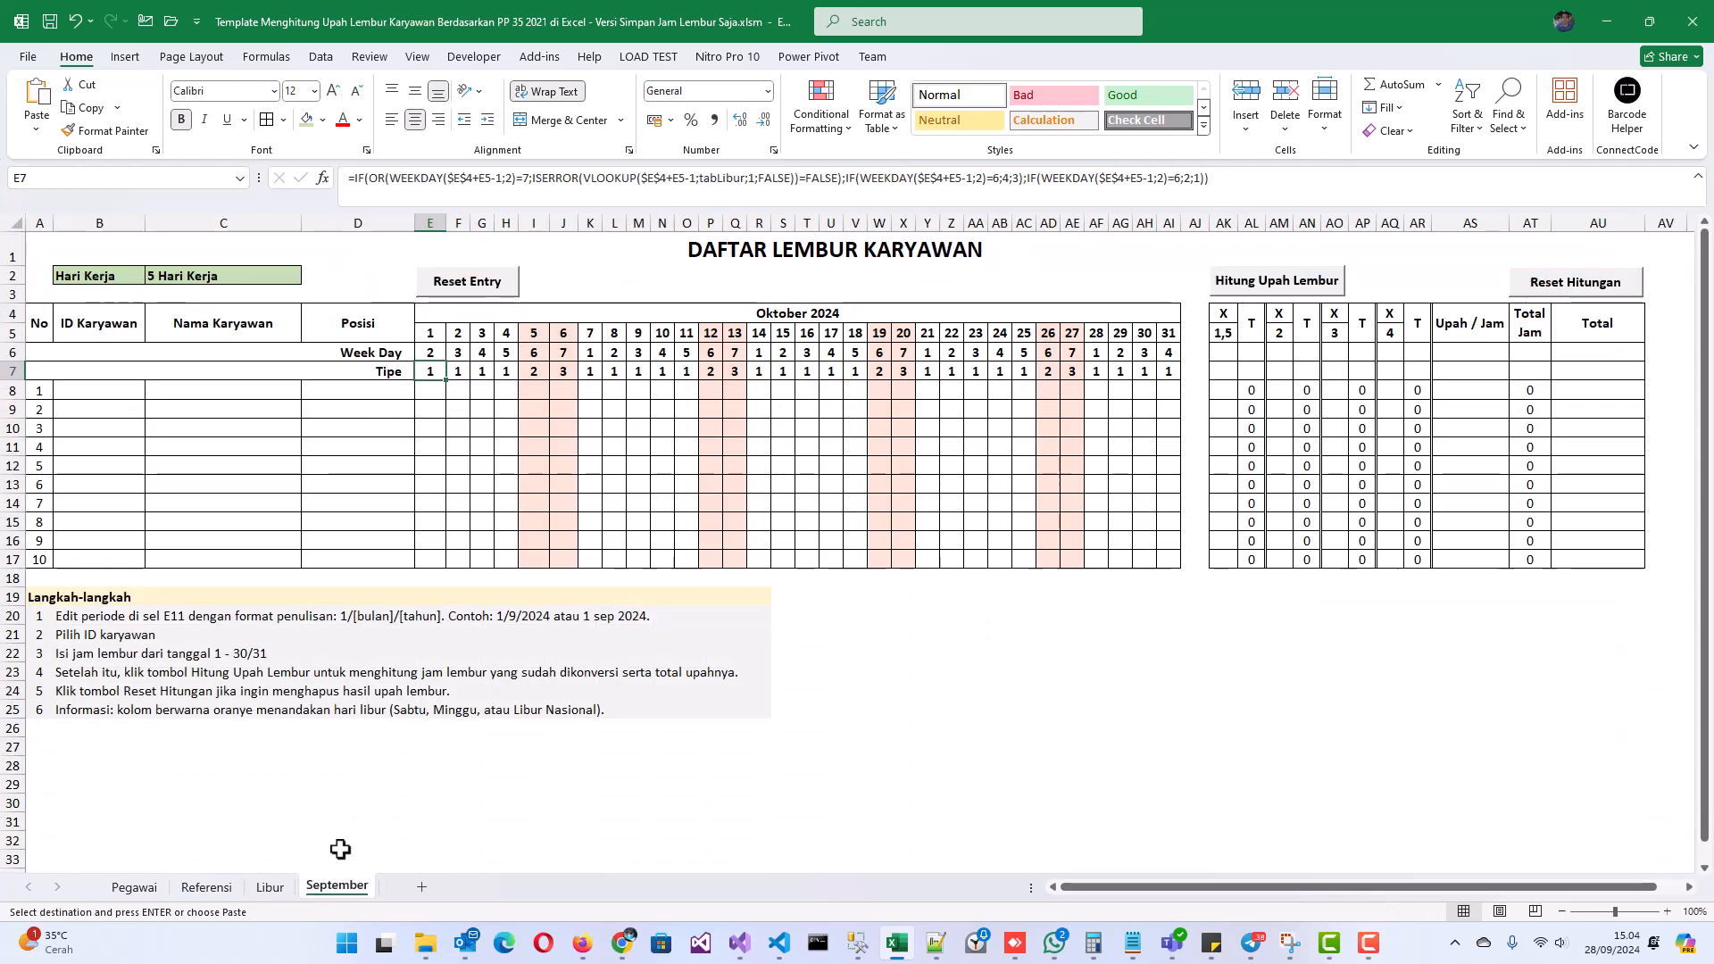
Hide the Week Day and Tipe rows, rows 6 and 7, on the September sheet.
drag(12, 352, 19, 366)
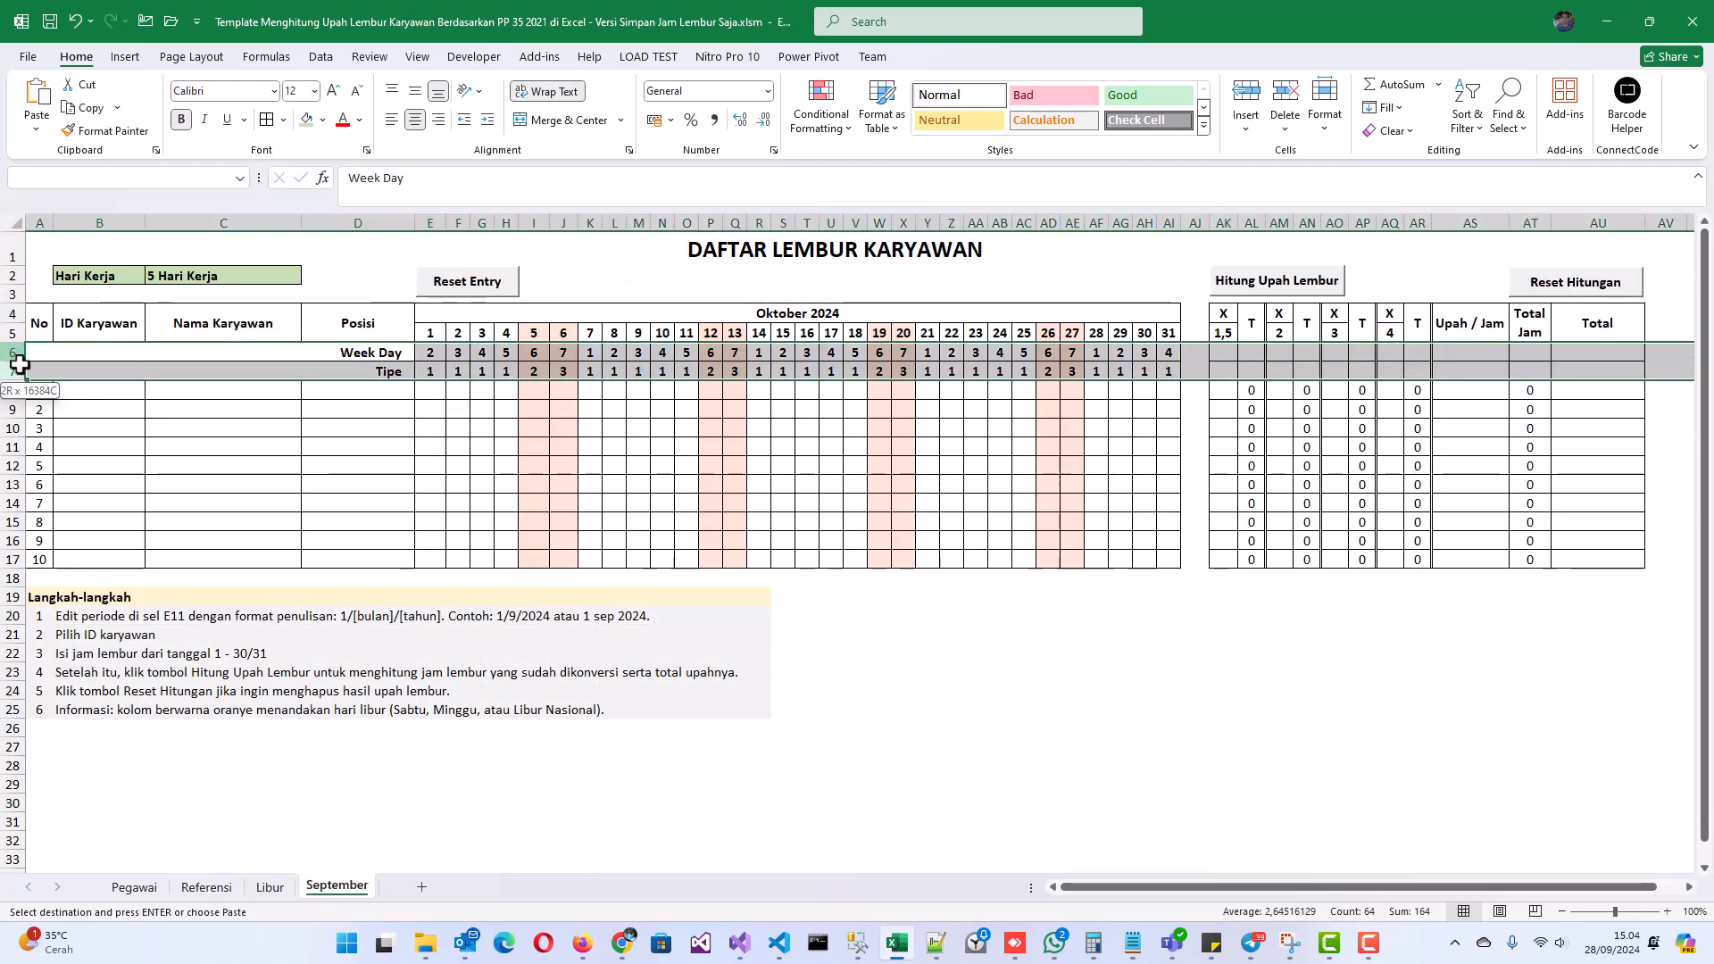
right_click(20, 370)
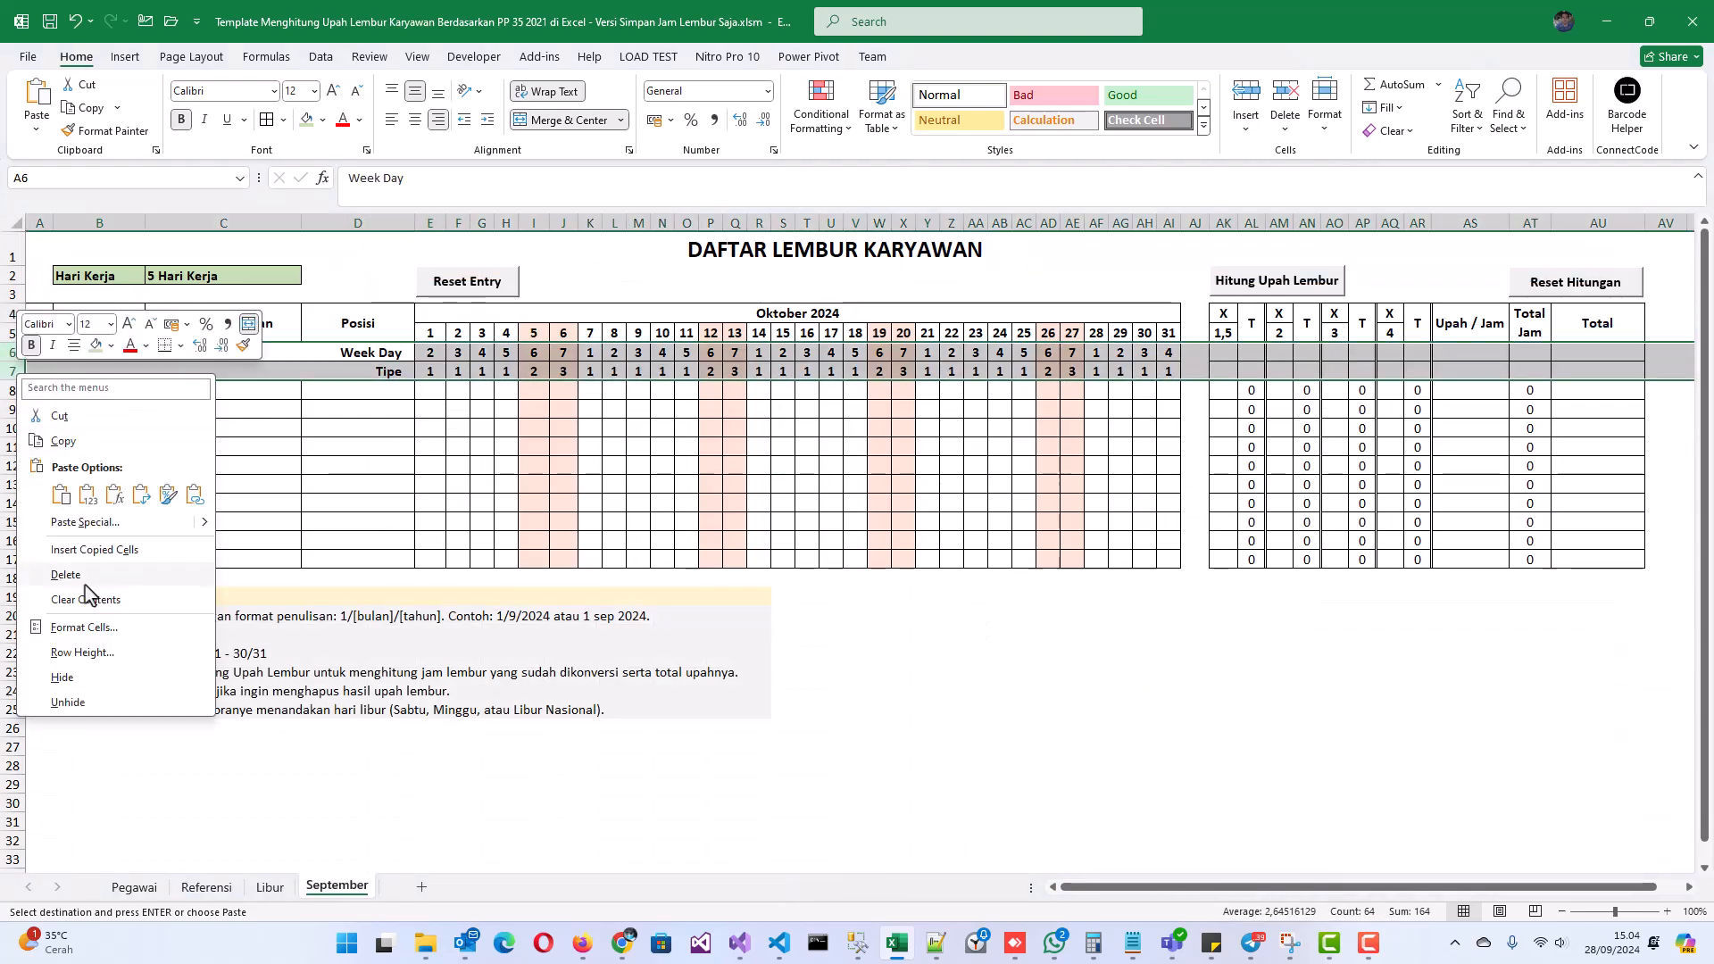
click(100, 675)
click(453, 350)
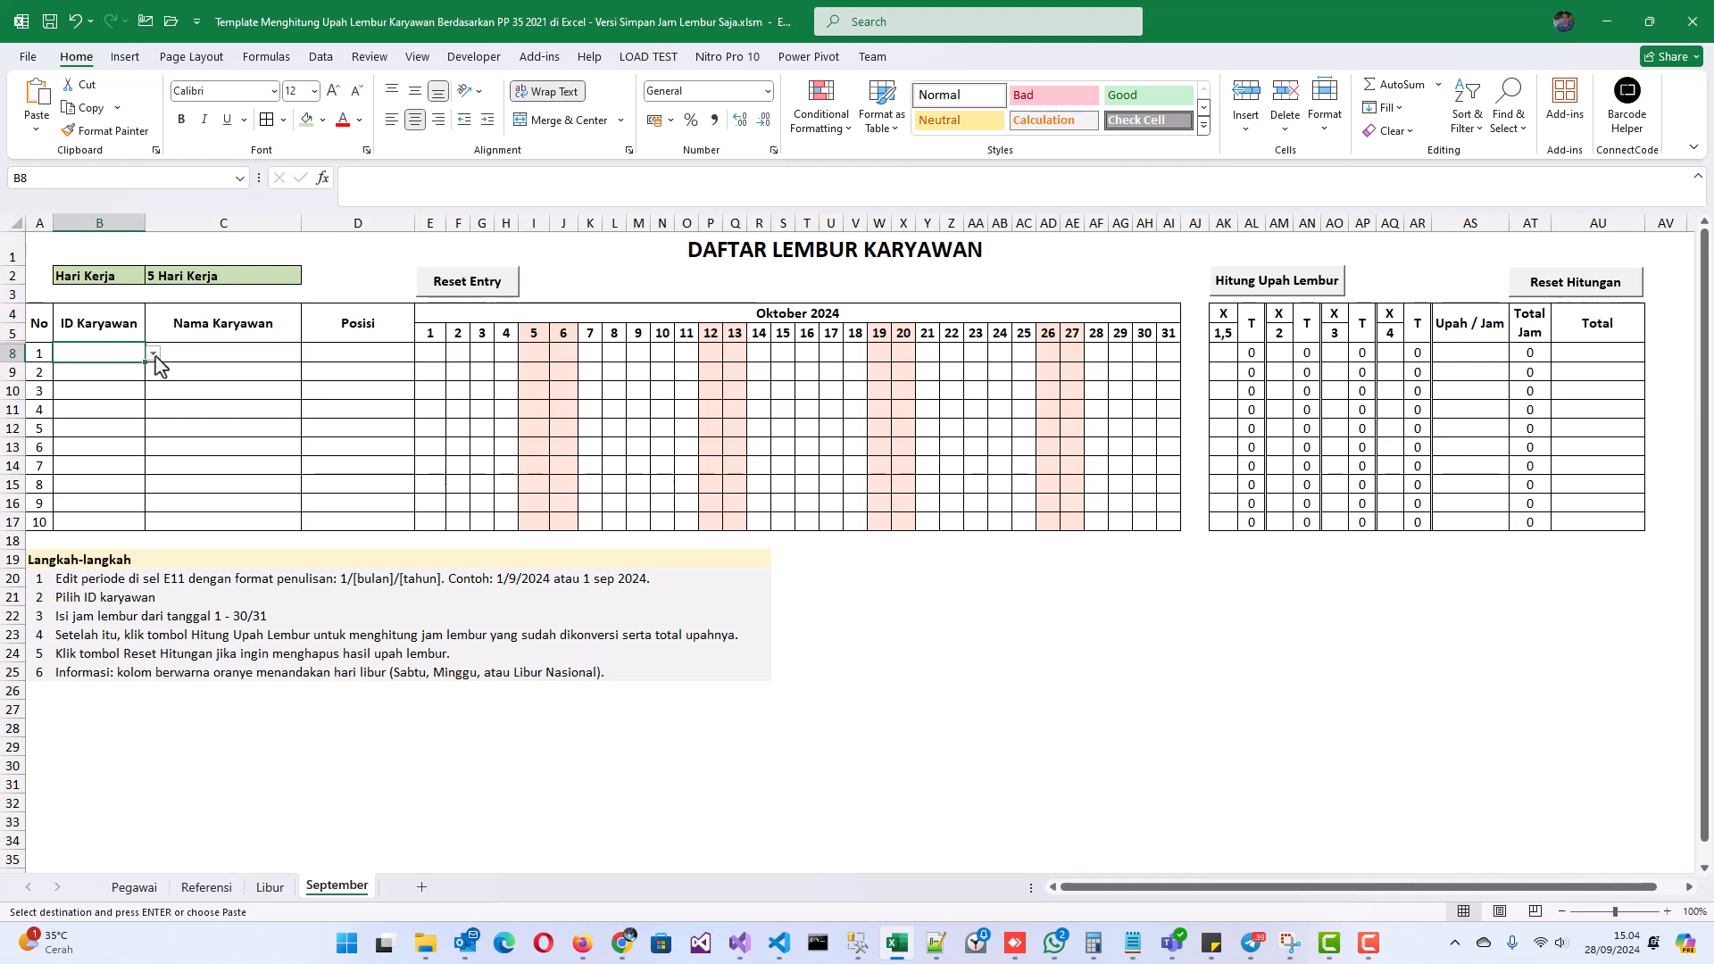
Select the first listed employee ID in the first employee row and inspect its Nama Karyawan, Posisi and Upah / Jam lookup formulas.
click(152, 355)
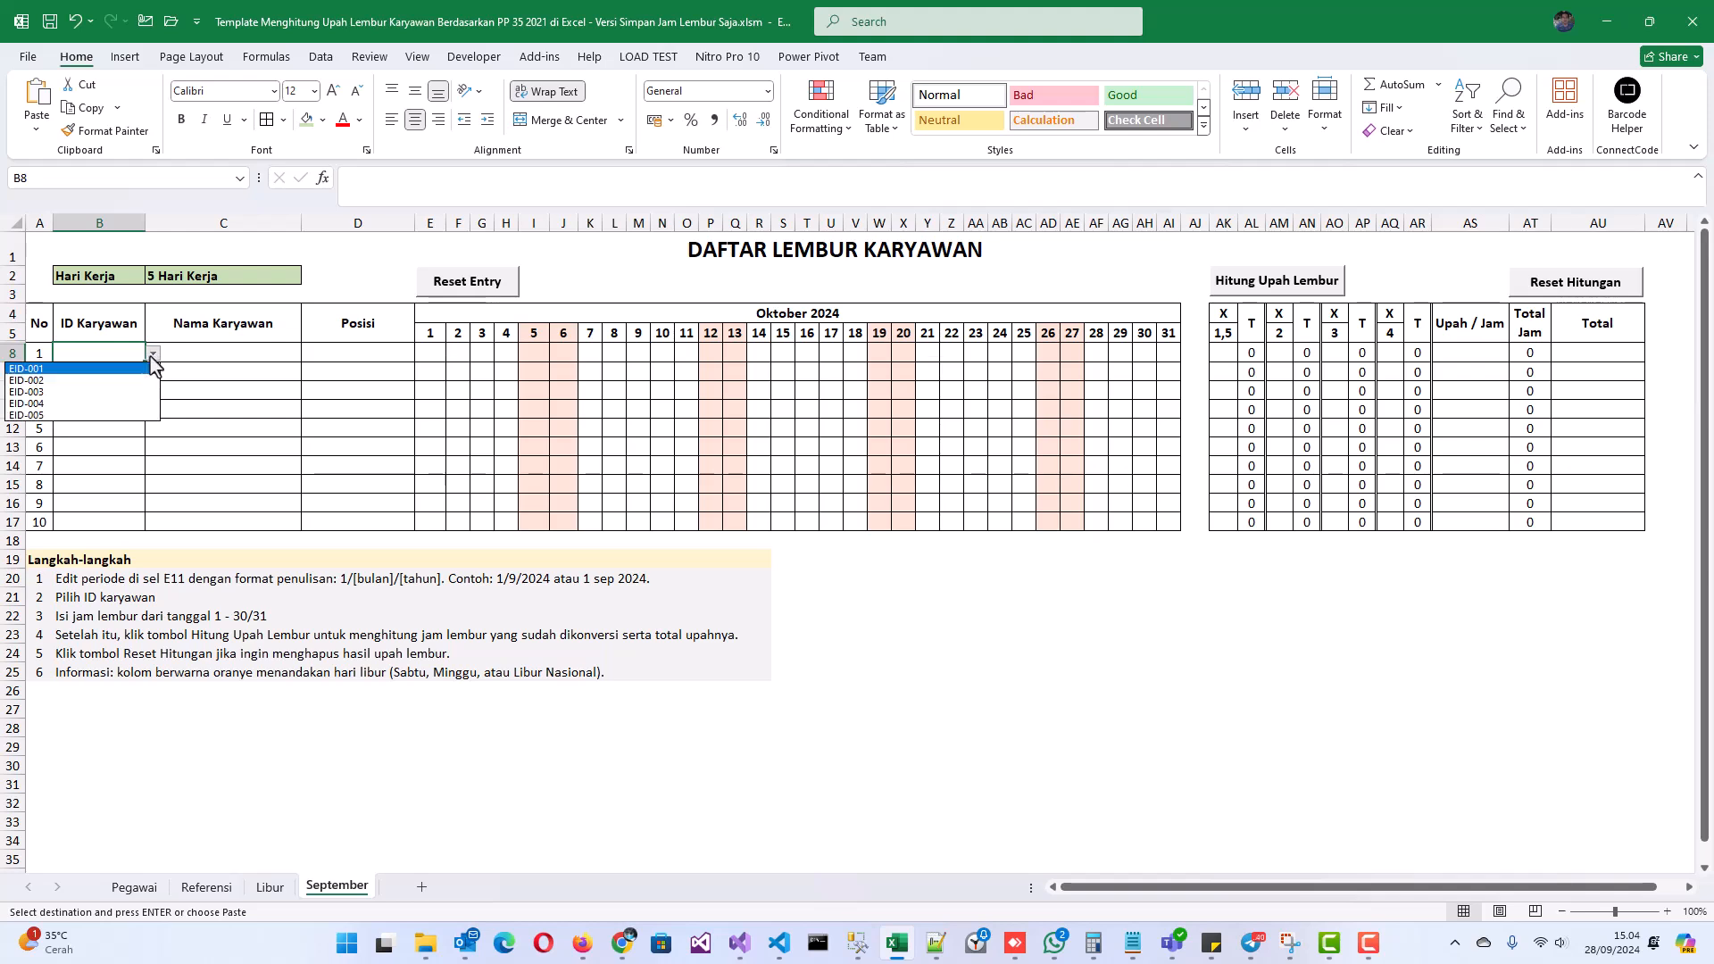
click(108, 379)
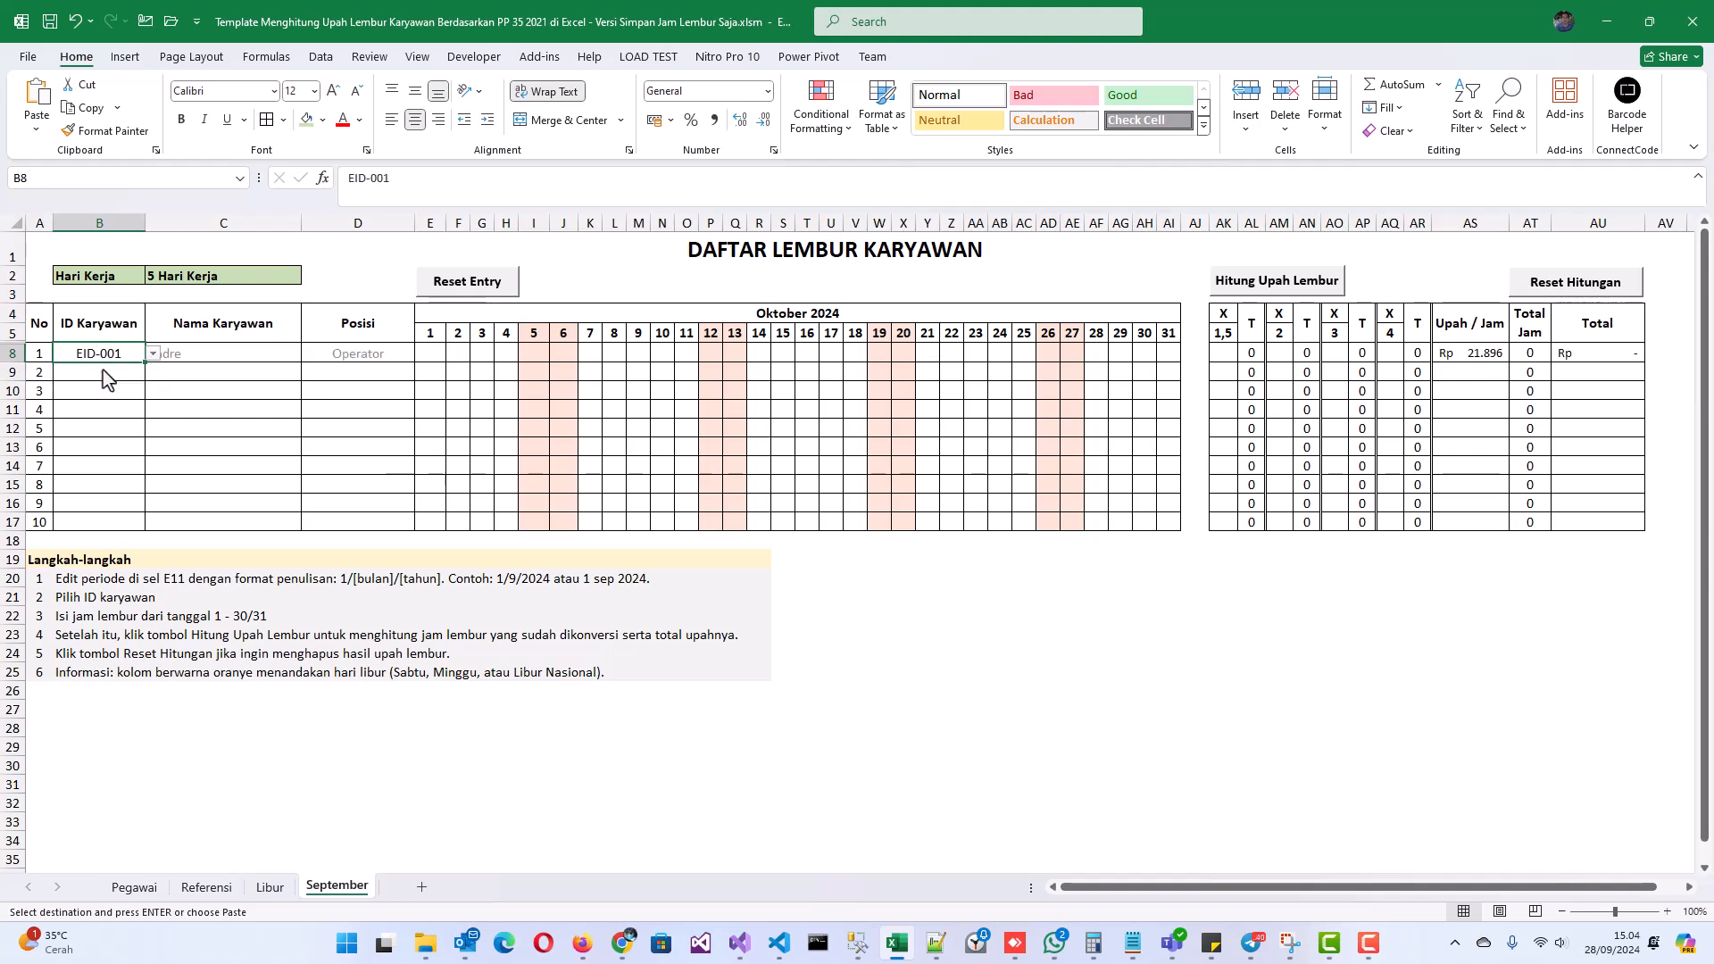
click(191, 351)
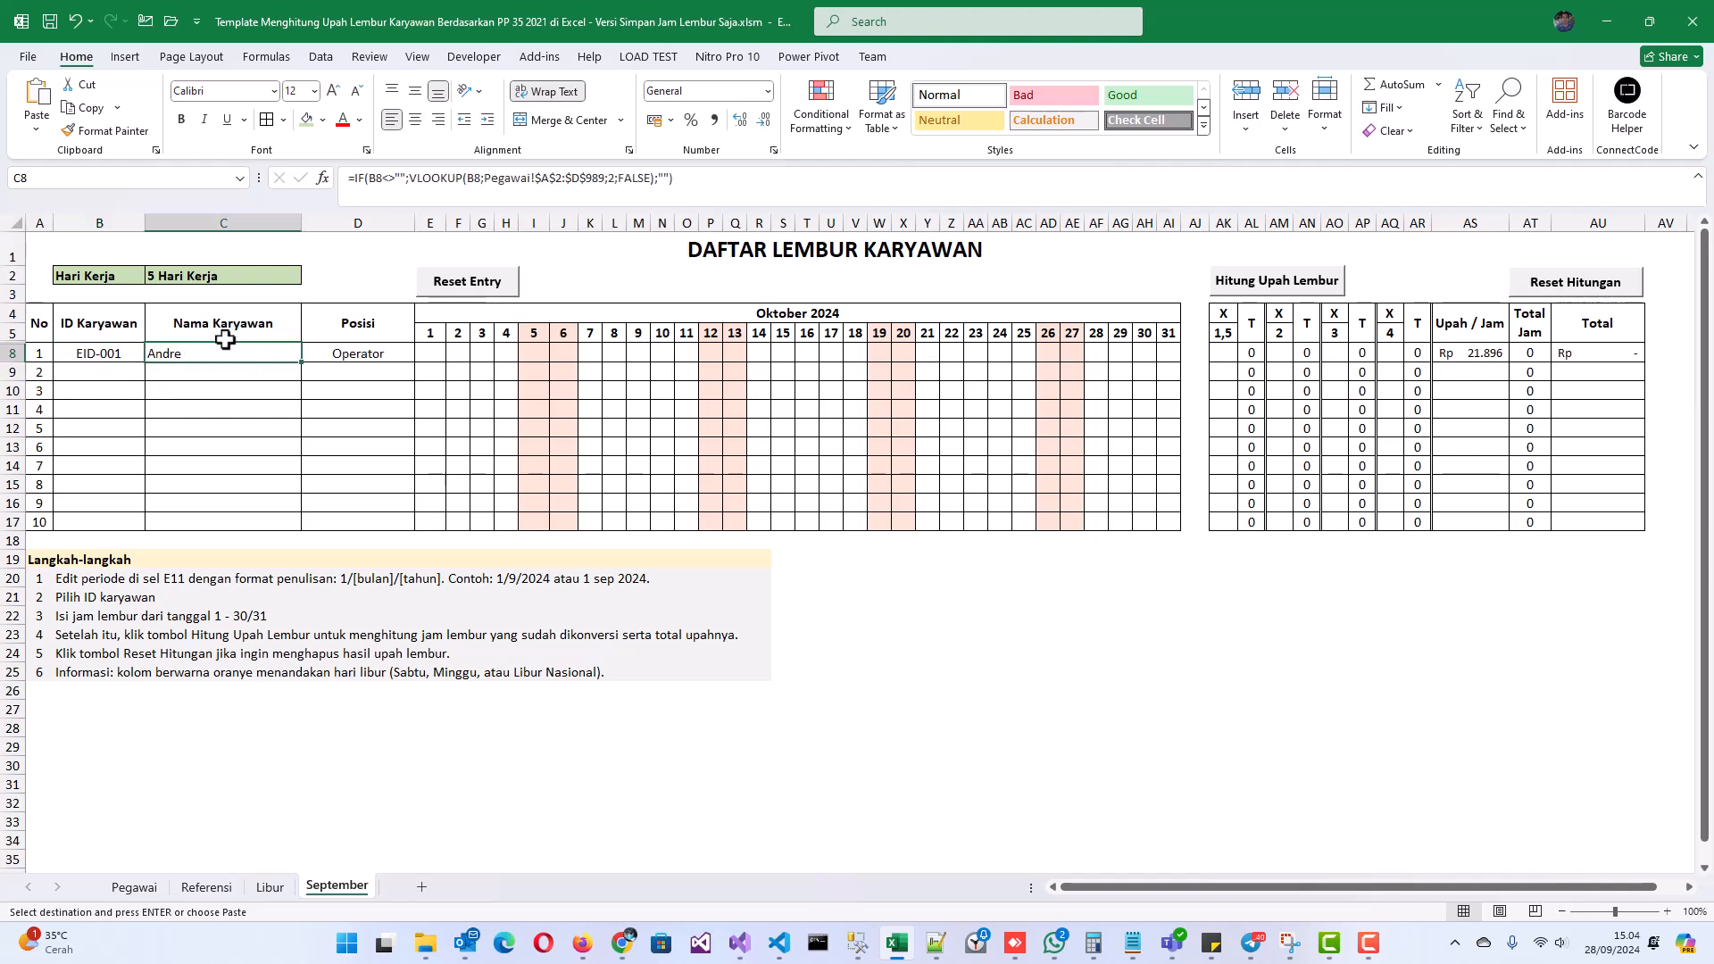
click(341, 353)
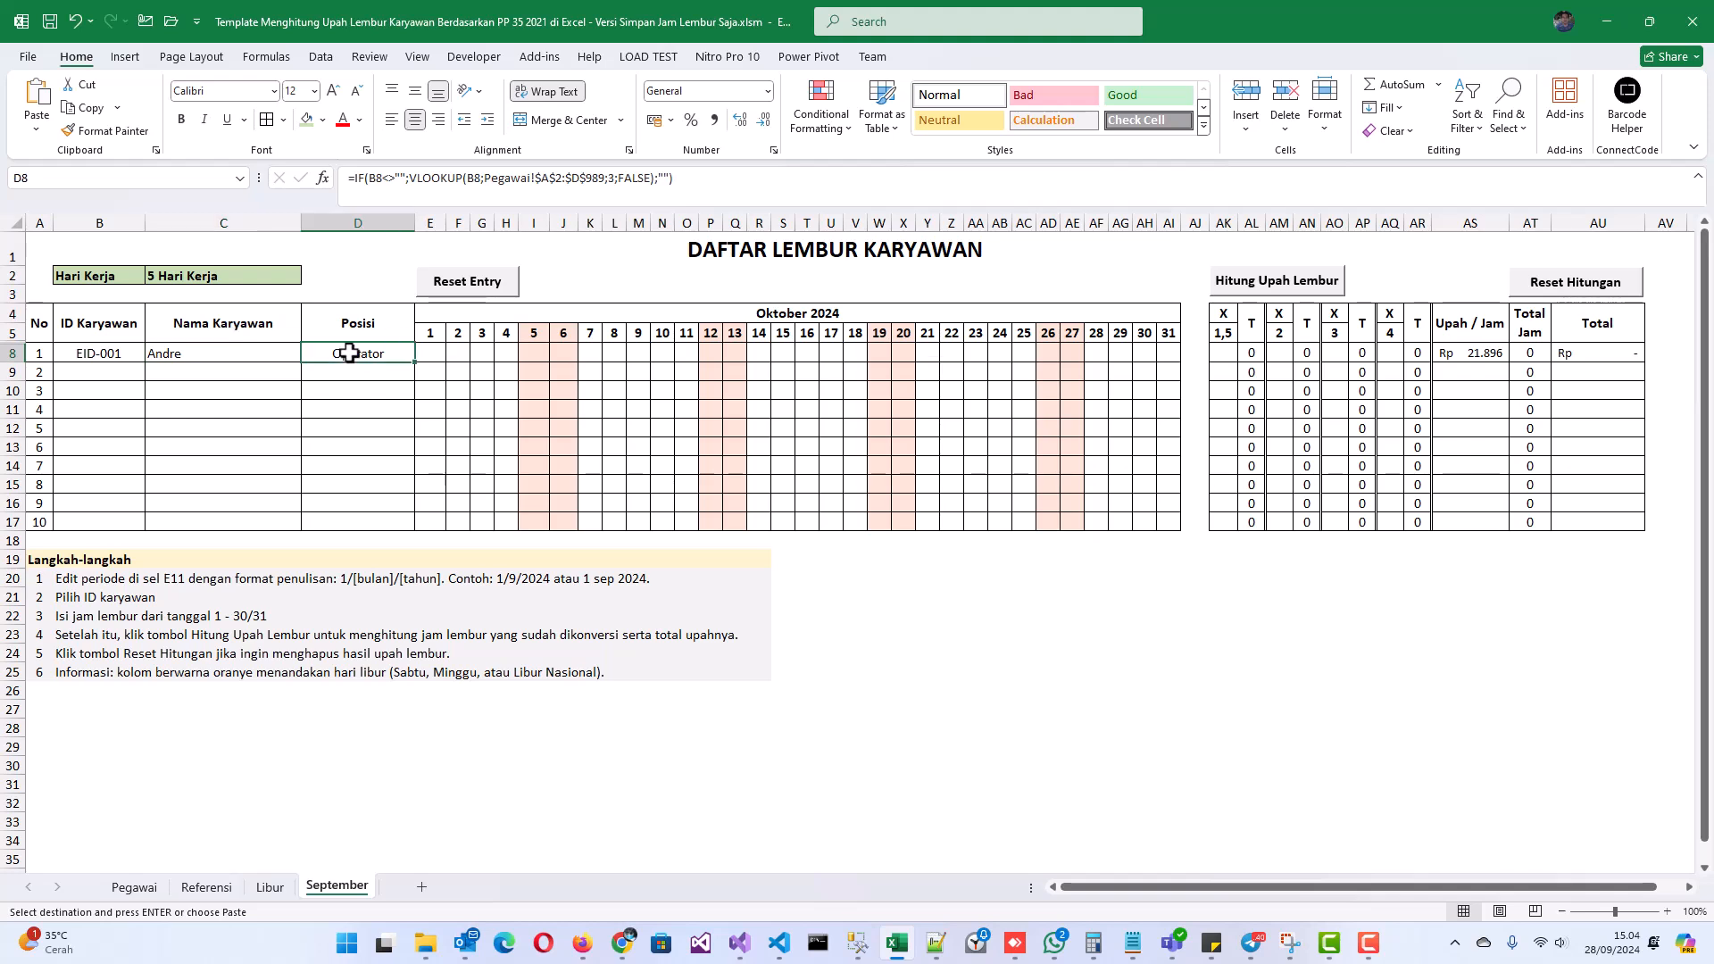
click(1480, 356)
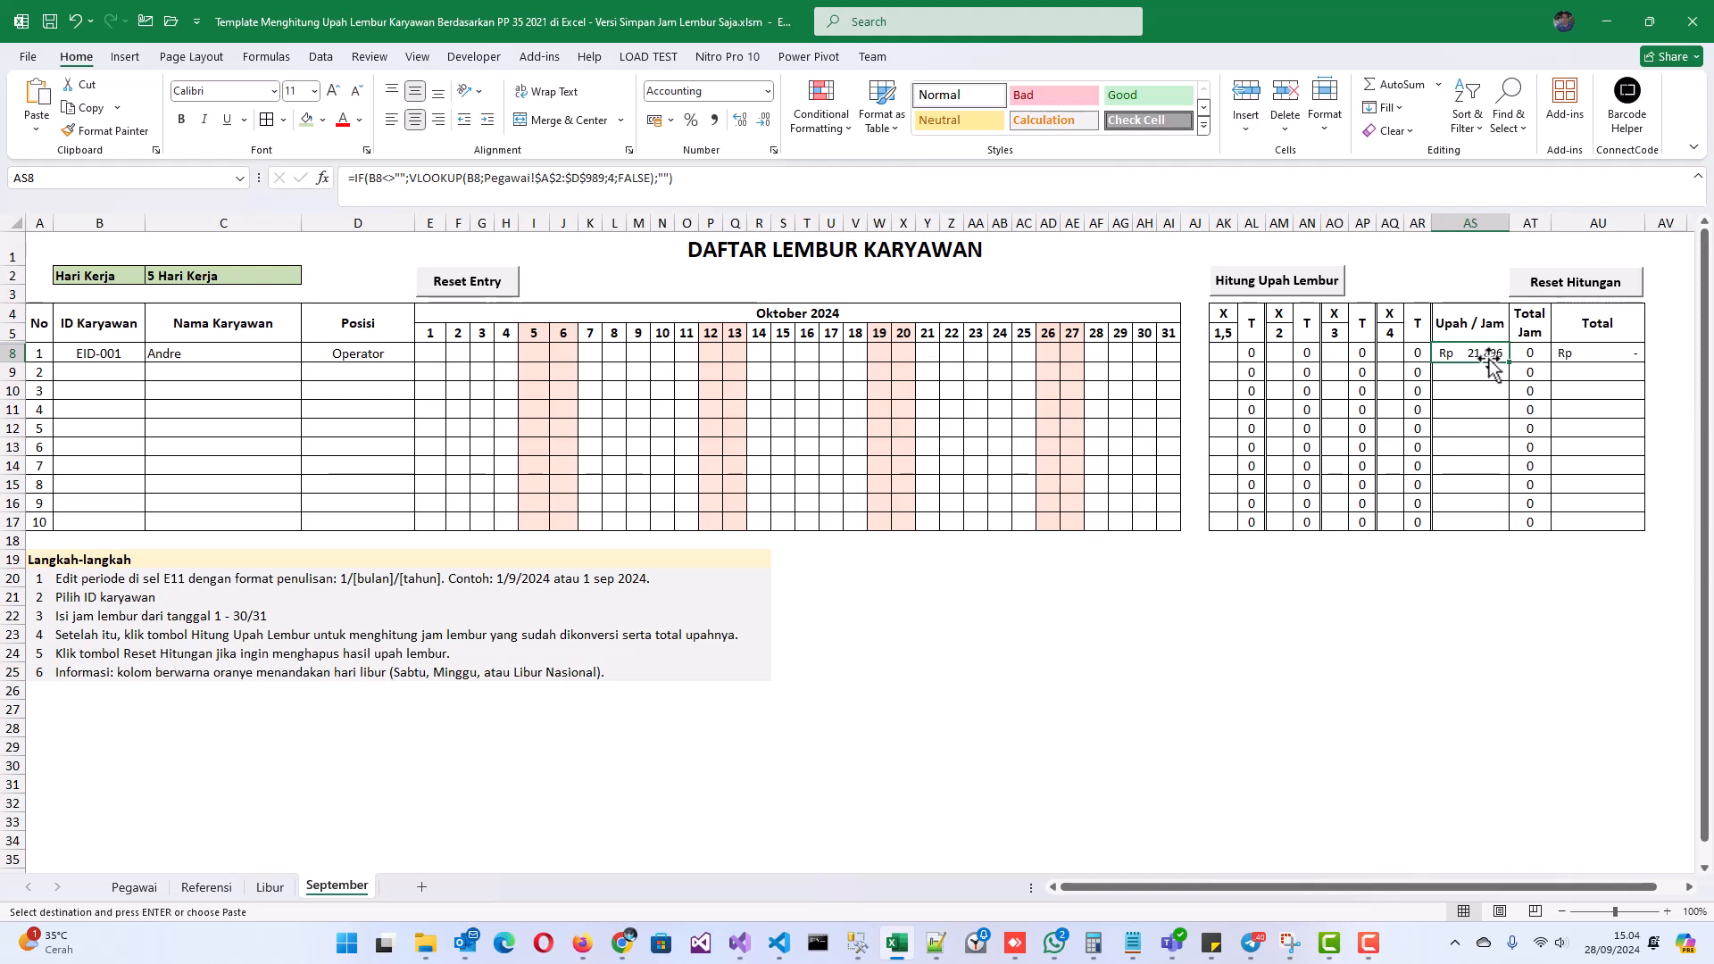
Set the period header above the date columns to 1 sep 2024.
click(429, 359)
click(815, 314)
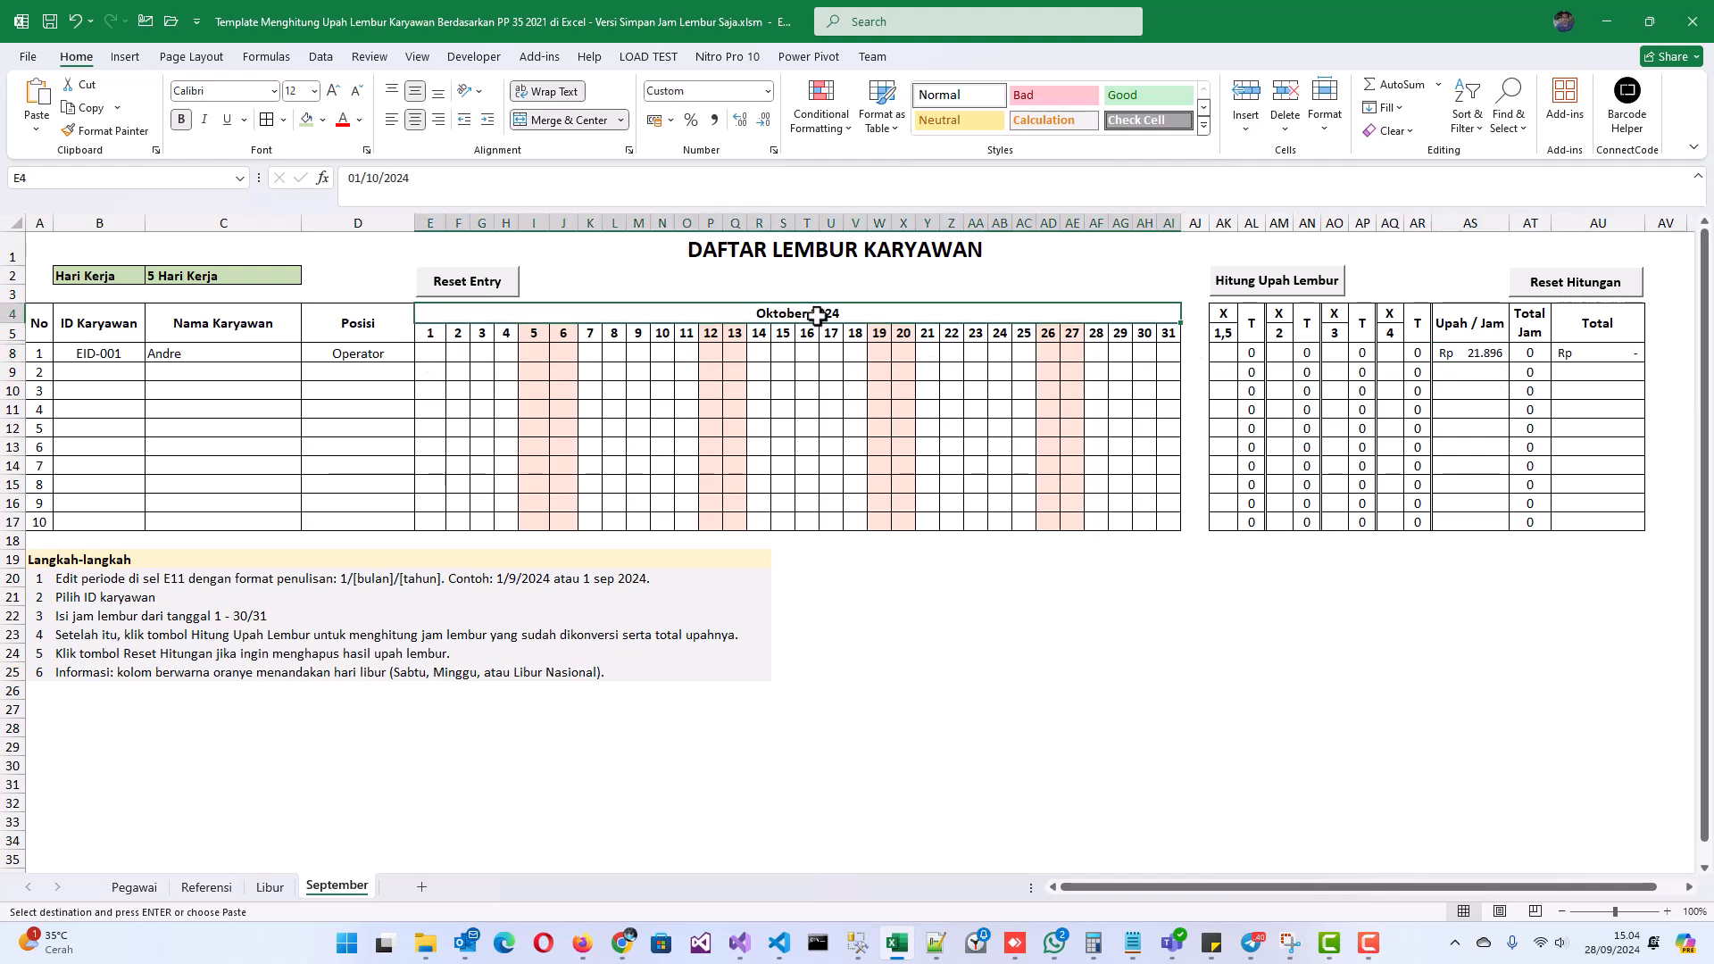
text(1 sep 202)
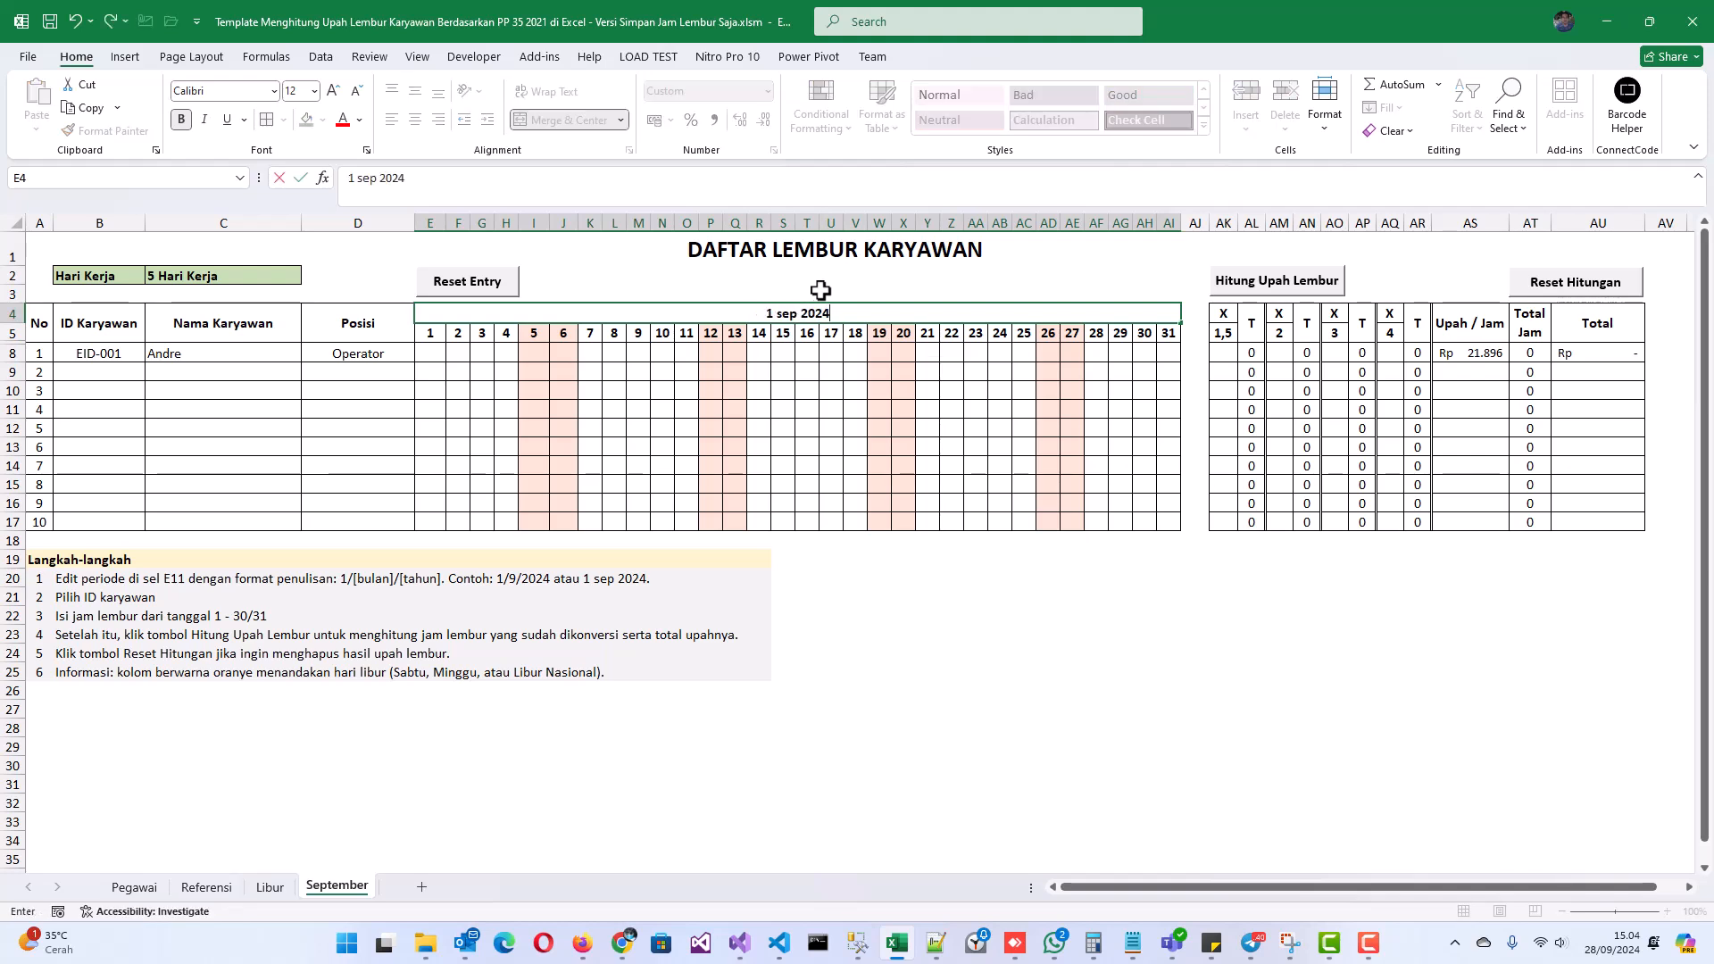
key(Return)
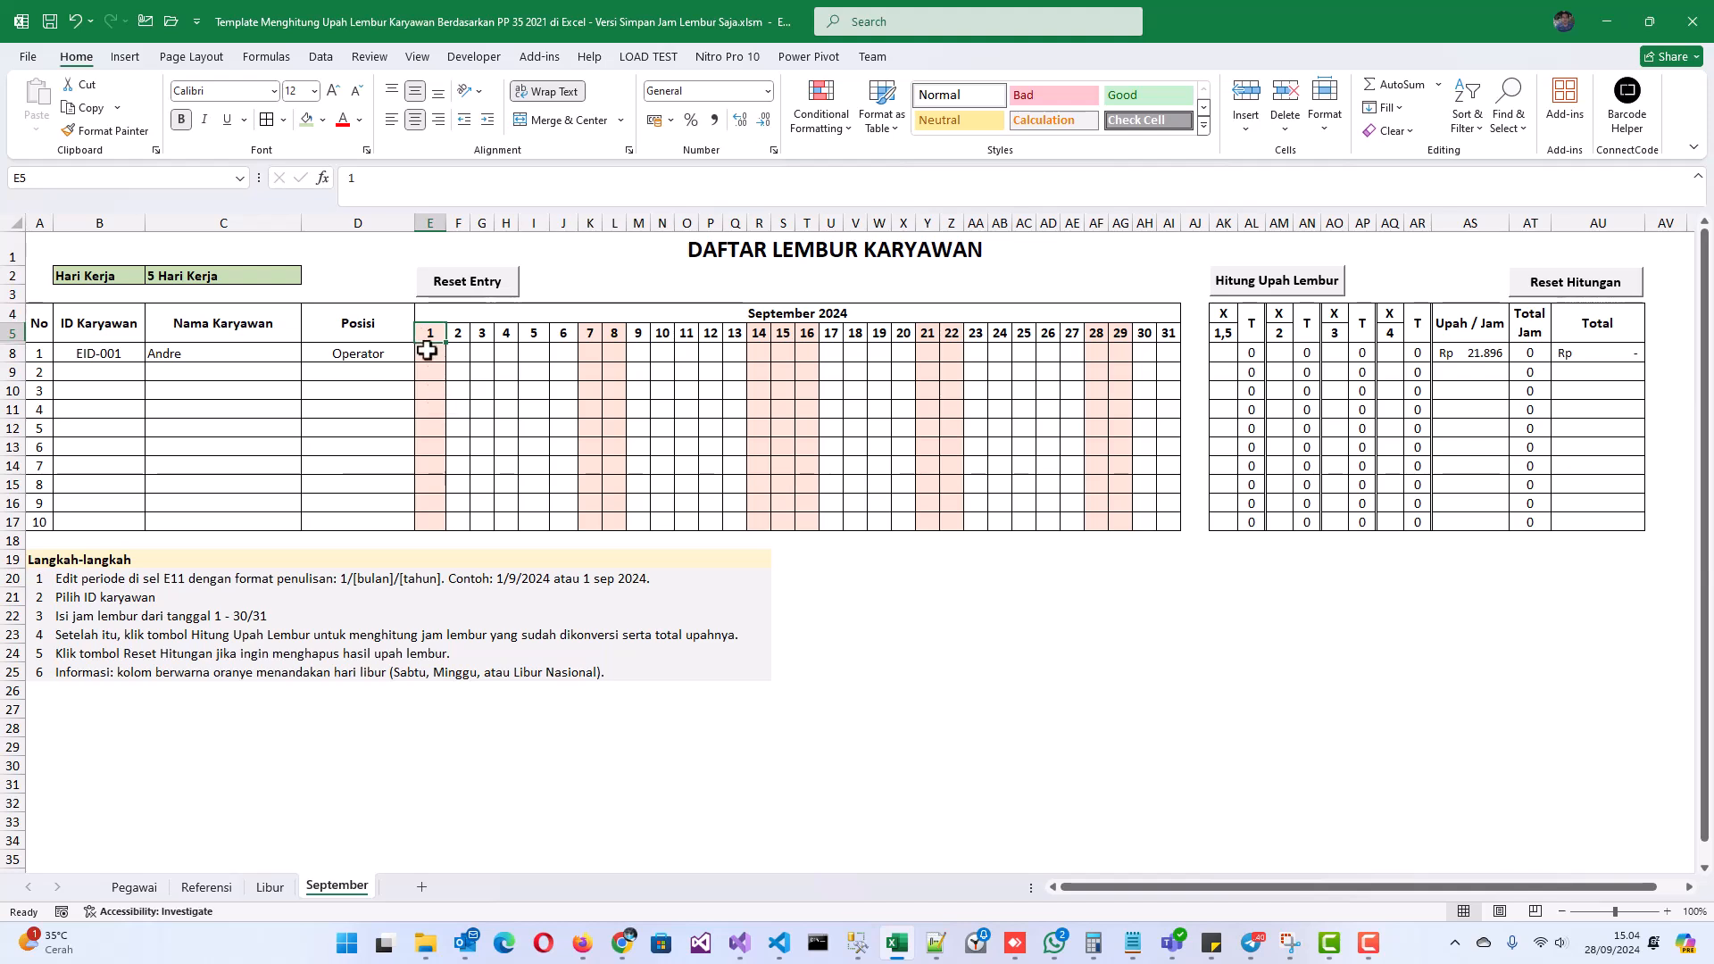
Review the shaded date 1 column, the Hari Kerja setting, the period header and the first employee's cells for dates 1 and 2.
drag(432, 336, 429, 507)
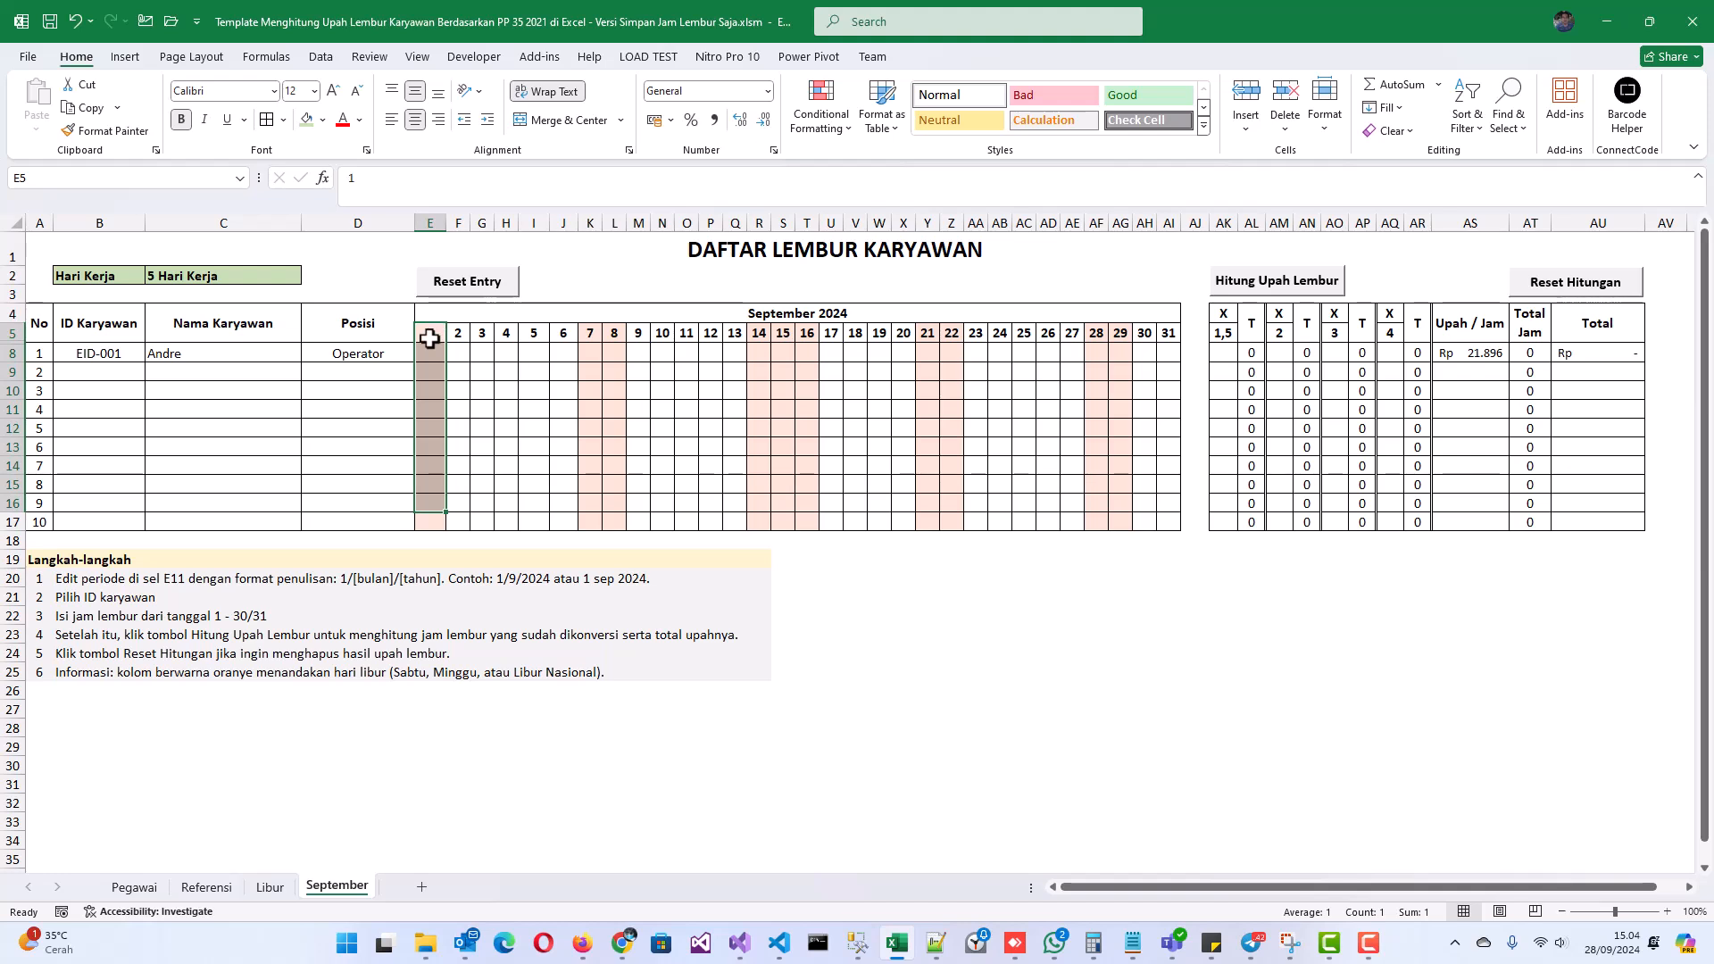
click(213, 273)
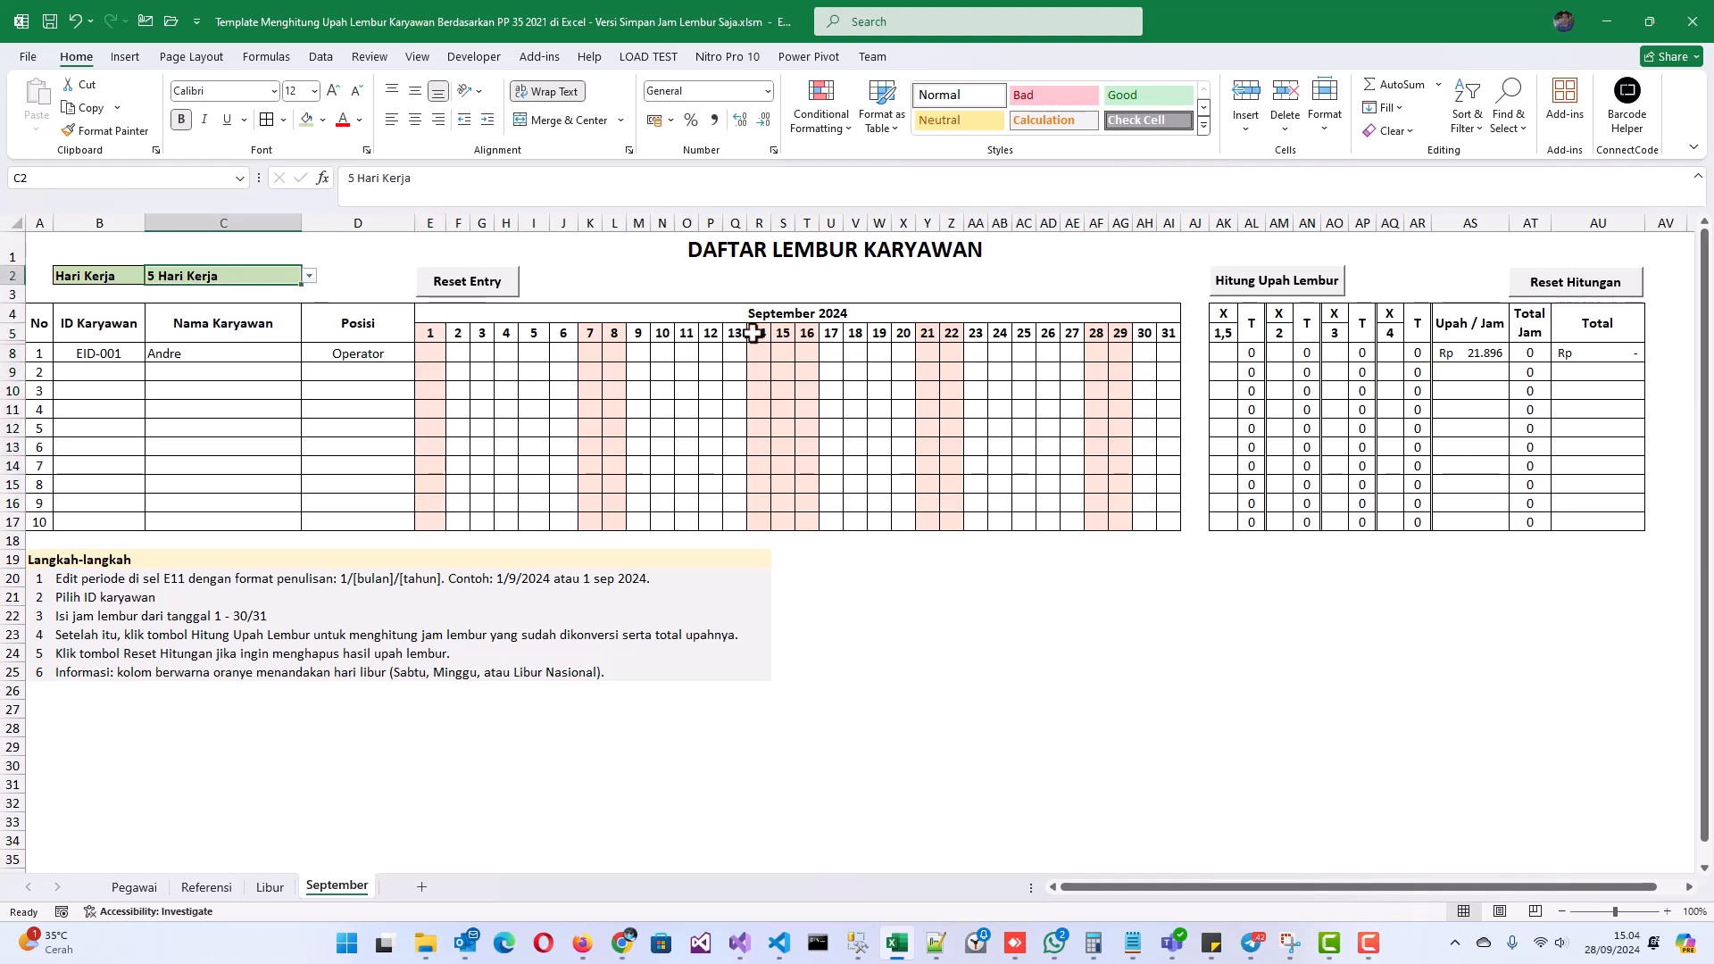
click(780, 317)
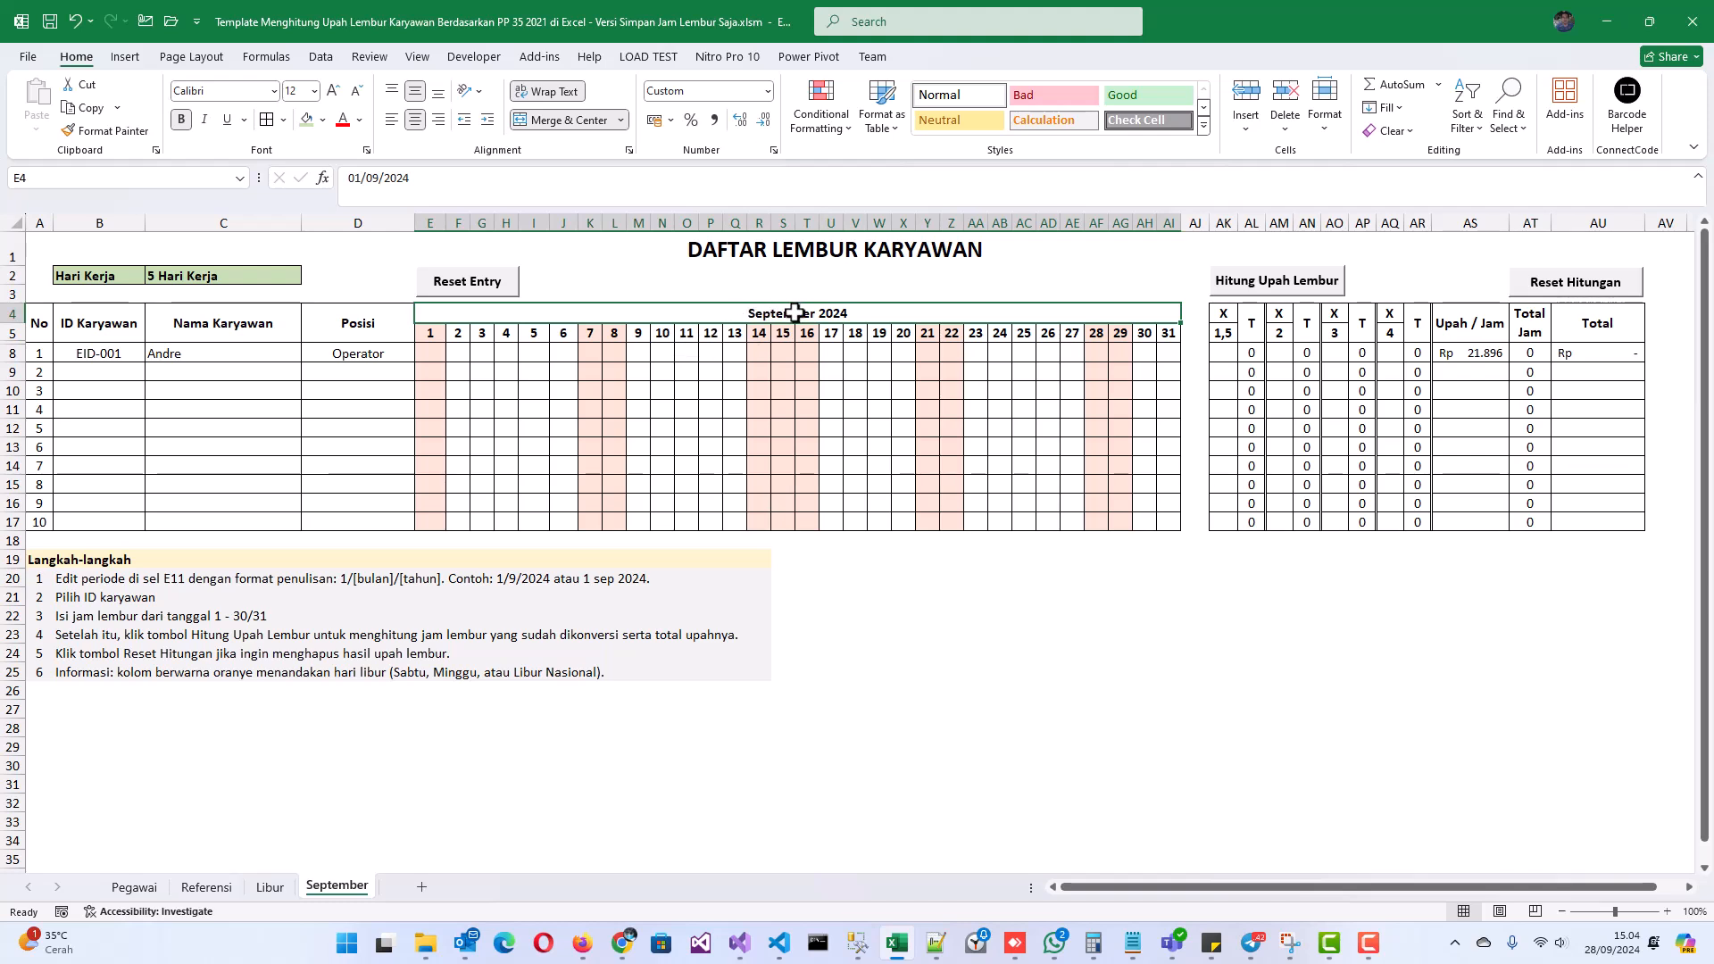
click(430, 354)
click(460, 353)
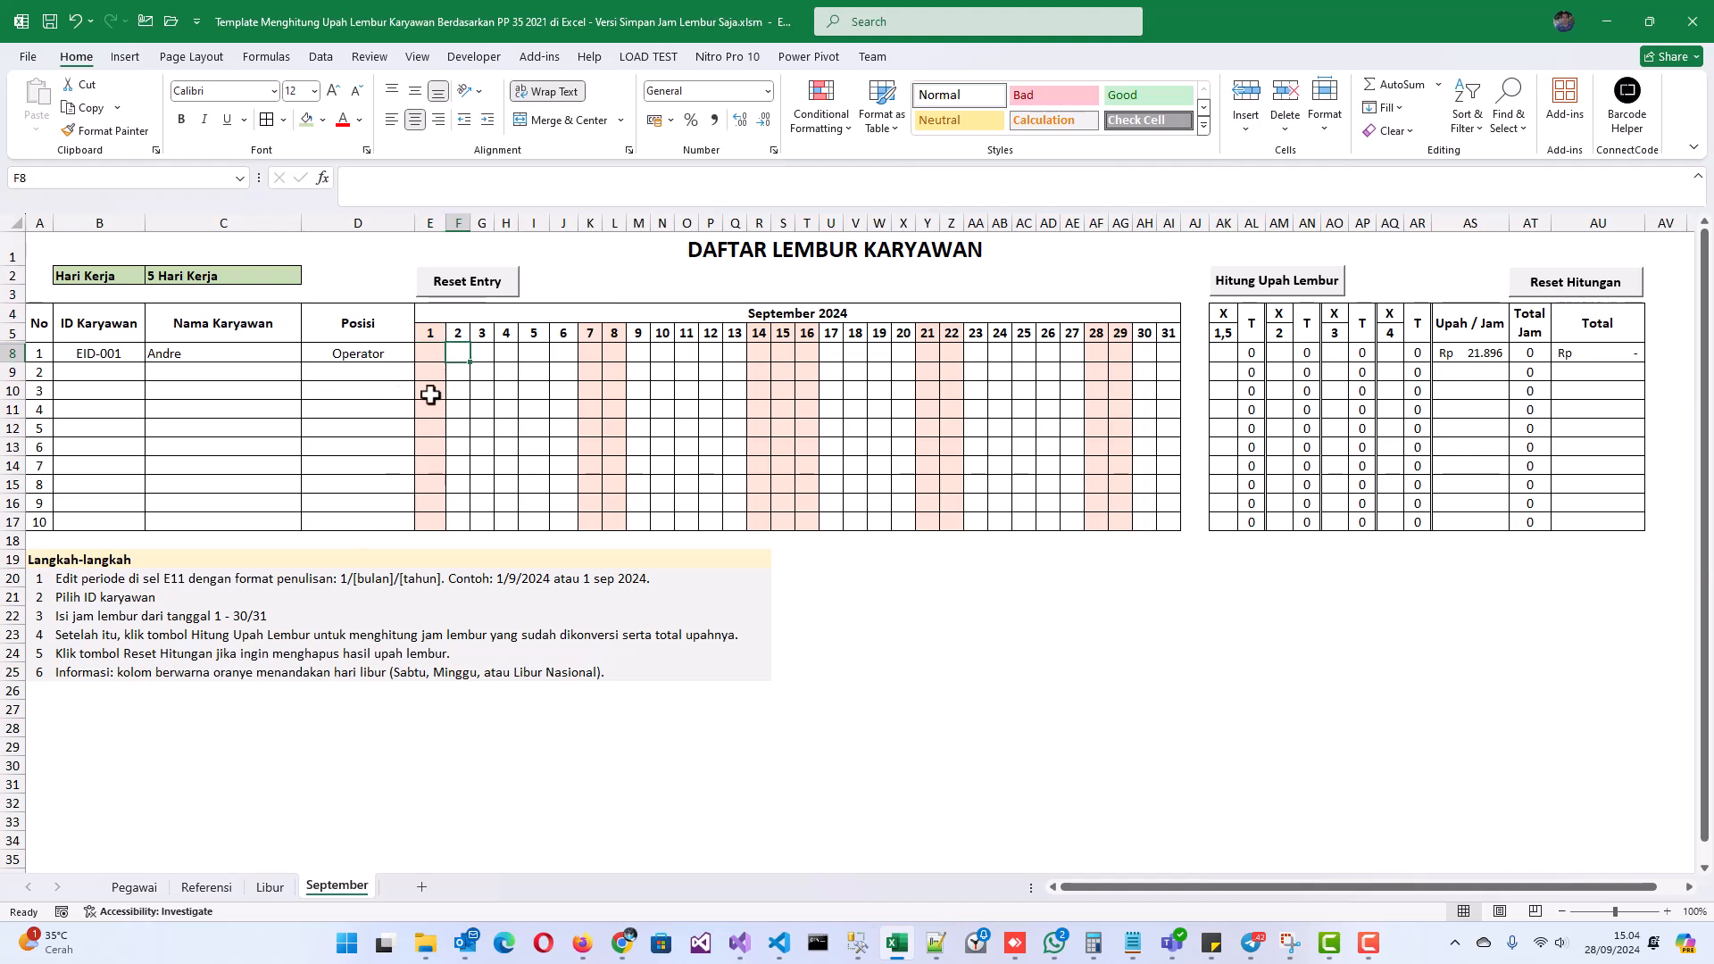
Check the first-hour workday overtime rule for 5 Hari Kerja in the Referensi sheet and return to the September sheet.
click(206, 886)
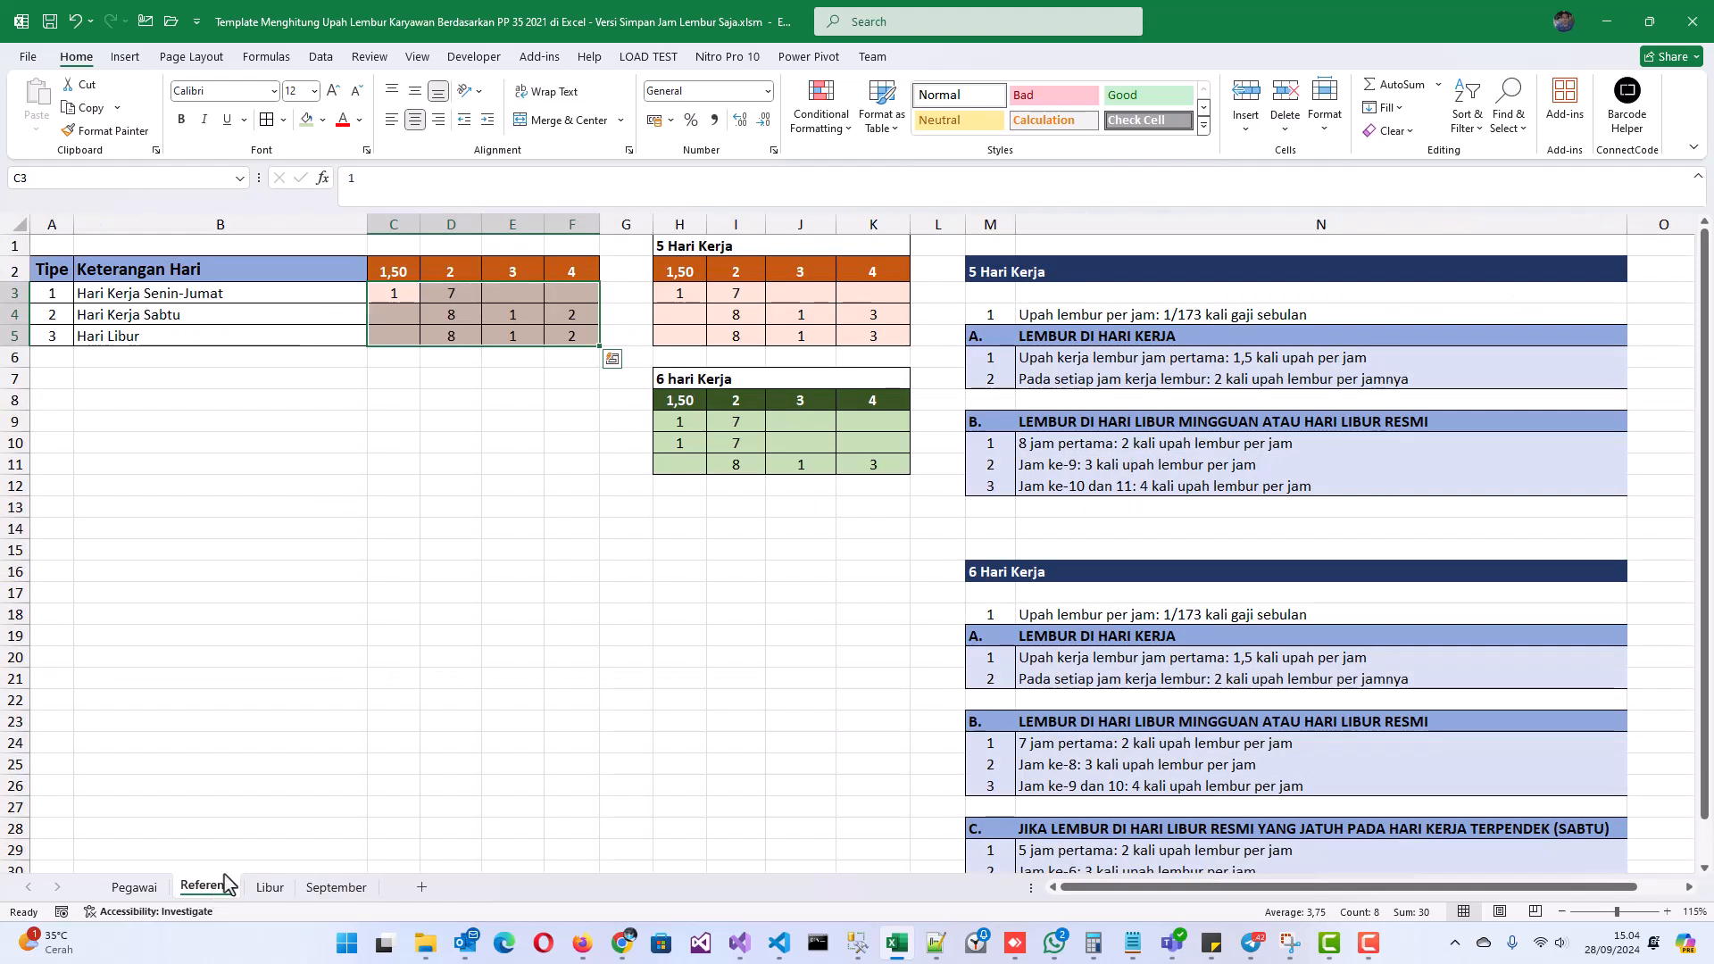
click(1059, 361)
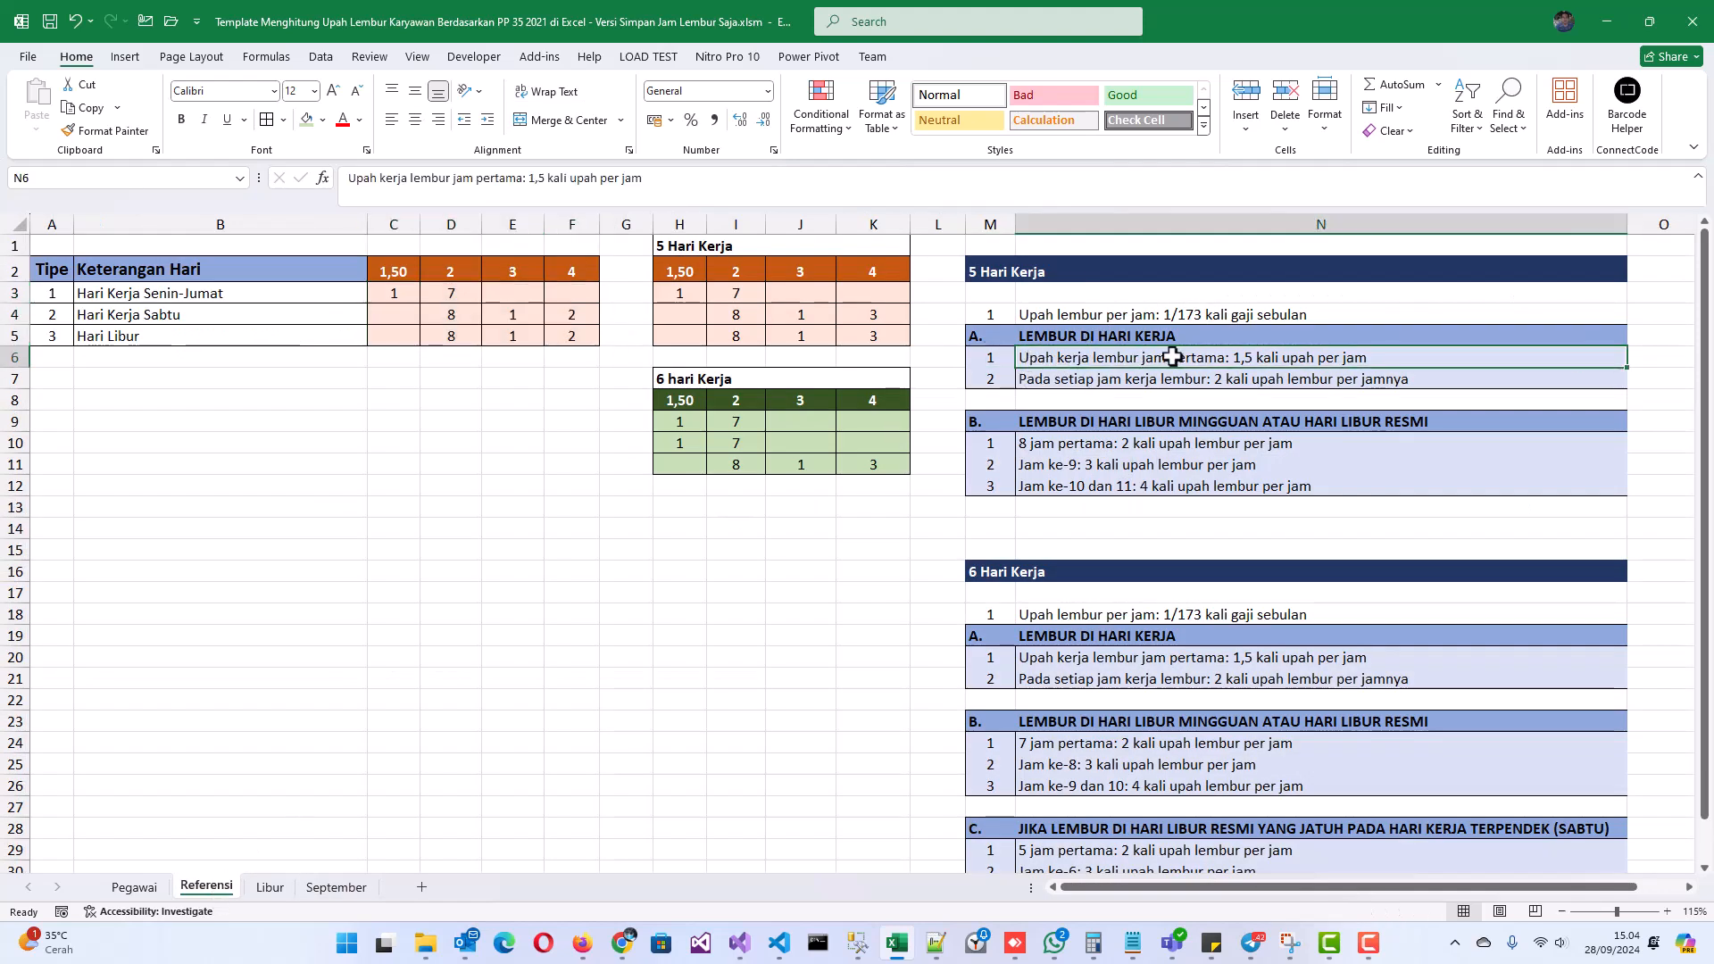
click(323, 887)
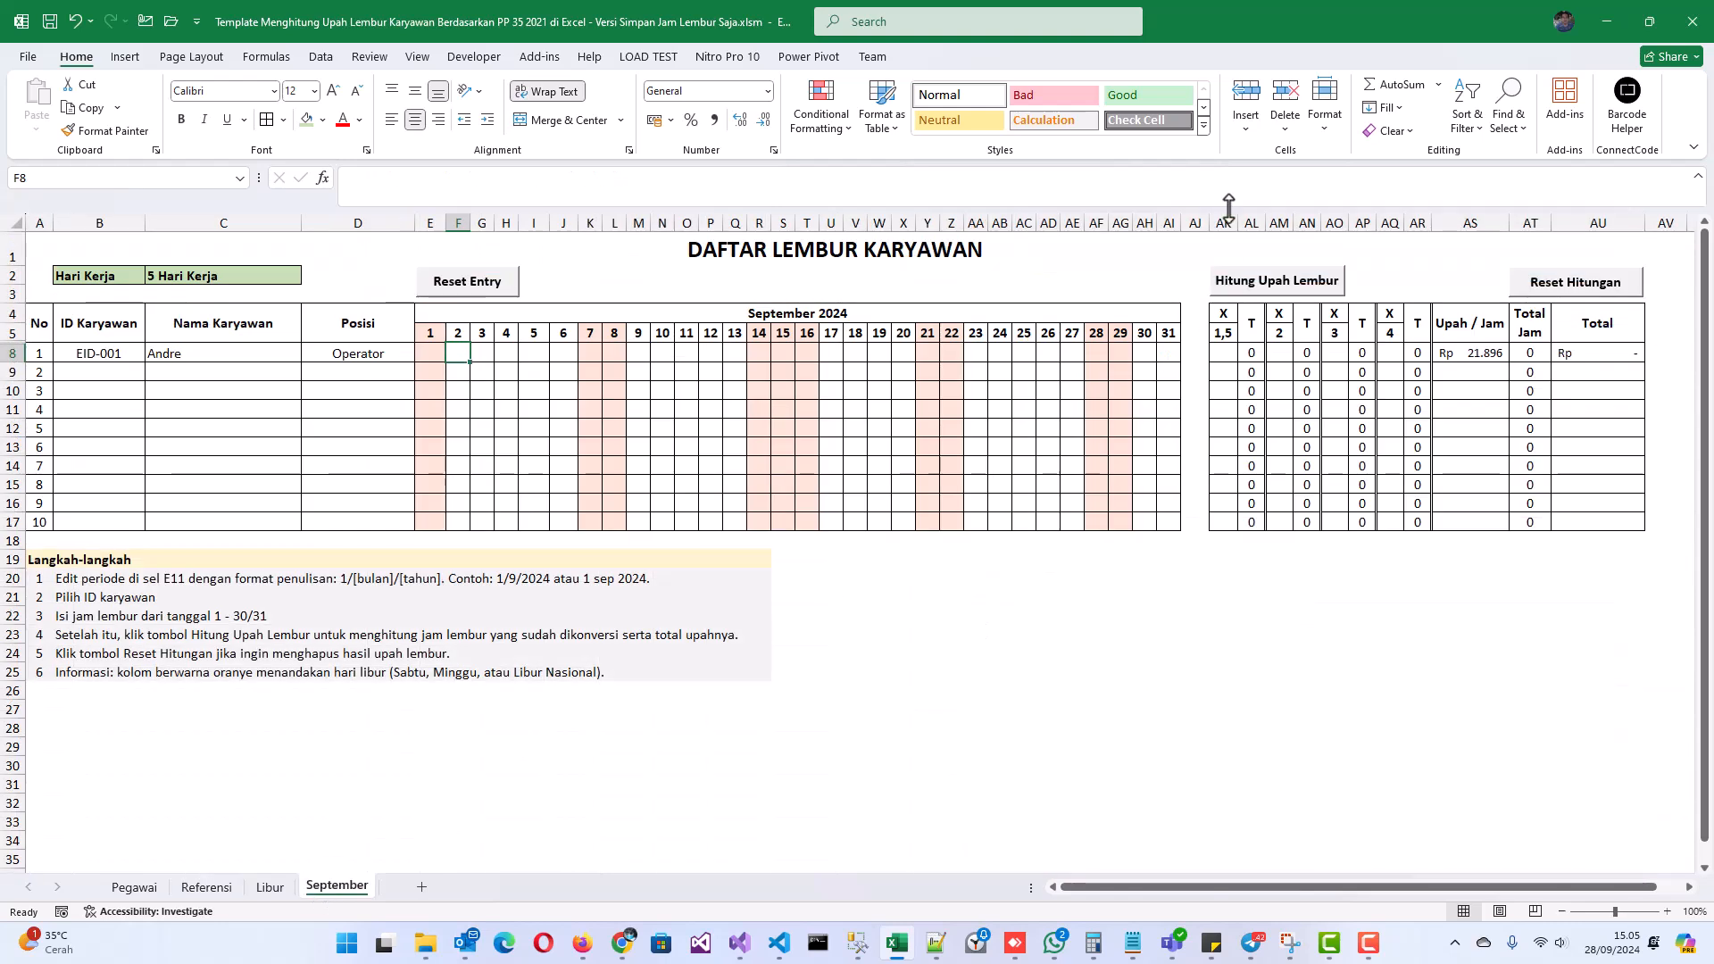
Examine the overtime result columns AK to AR for the X 1,5, X 2, X 3 and X 4 multipliers.
drag(1224, 221, 1421, 221)
click(1222, 338)
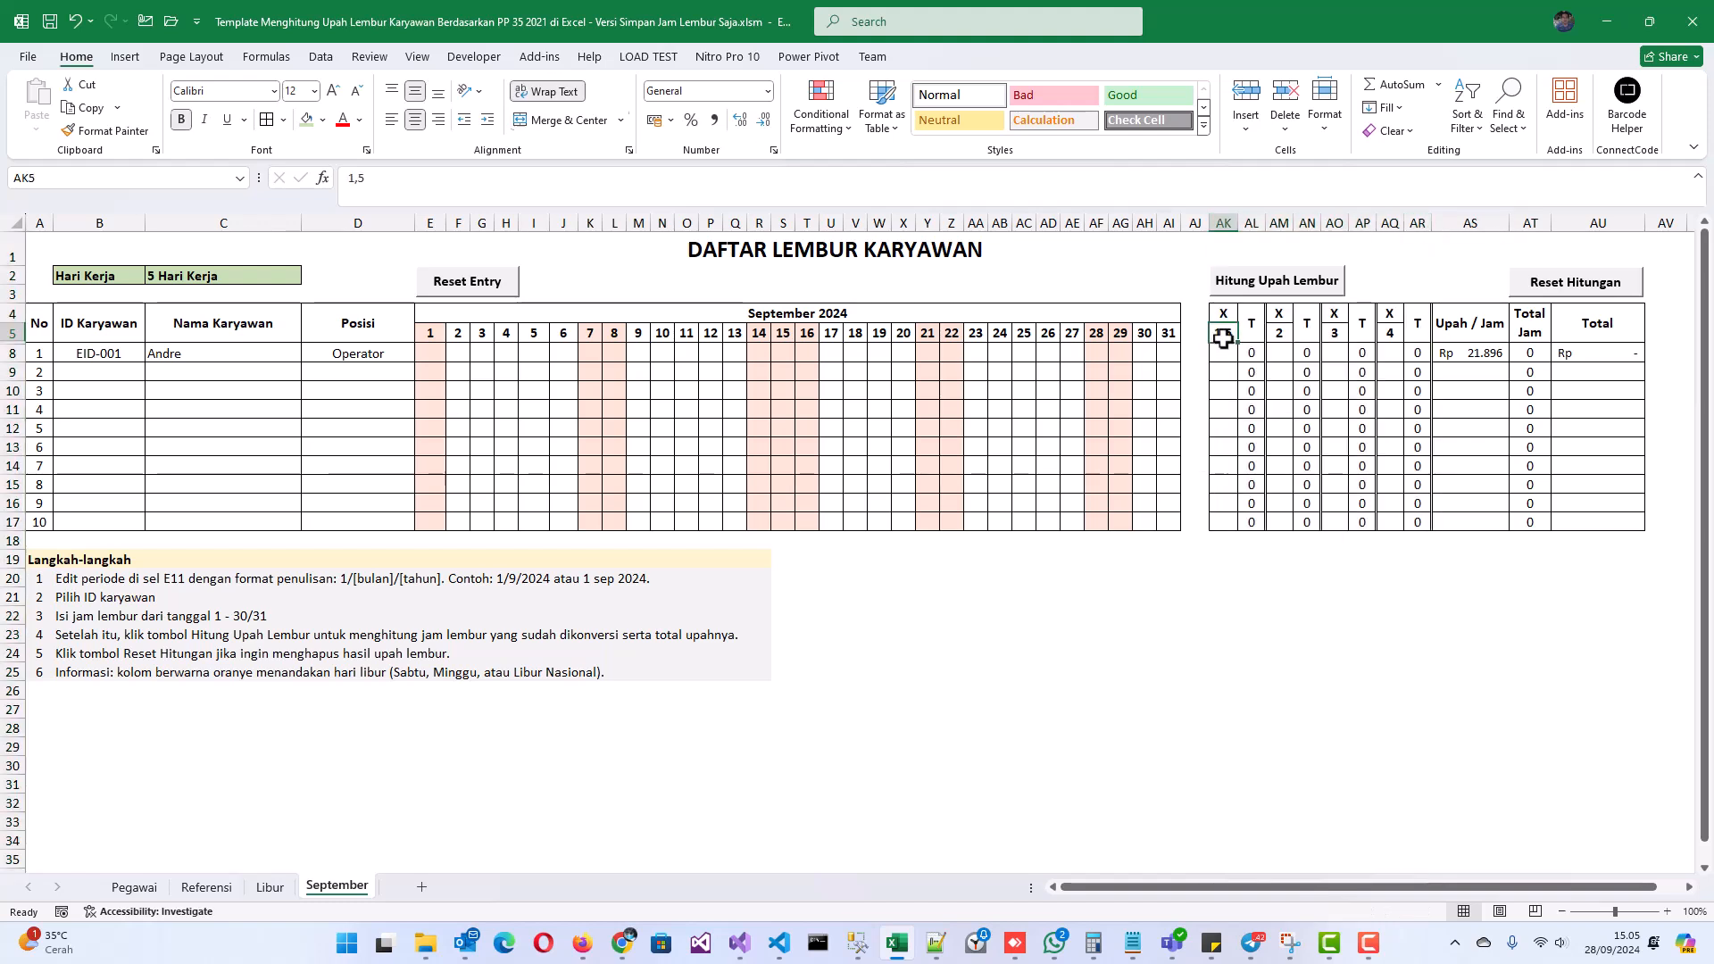
click(1222, 365)
drag(1223, 353, 1222, 522)
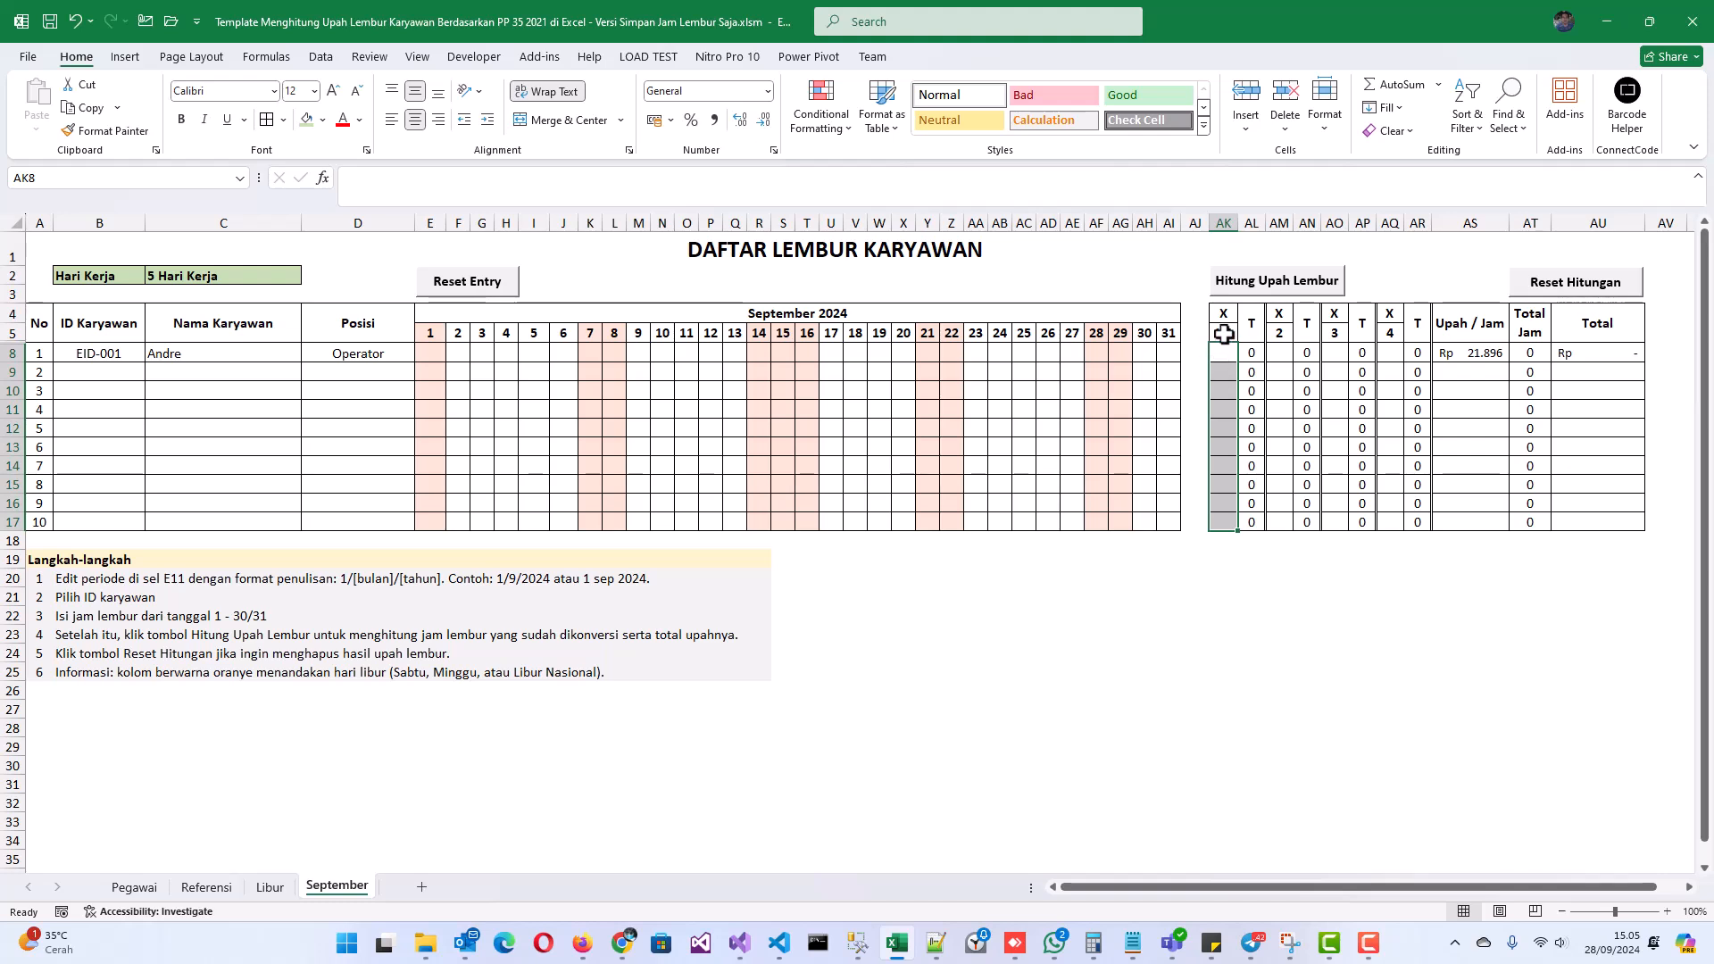
click(1281, 353)
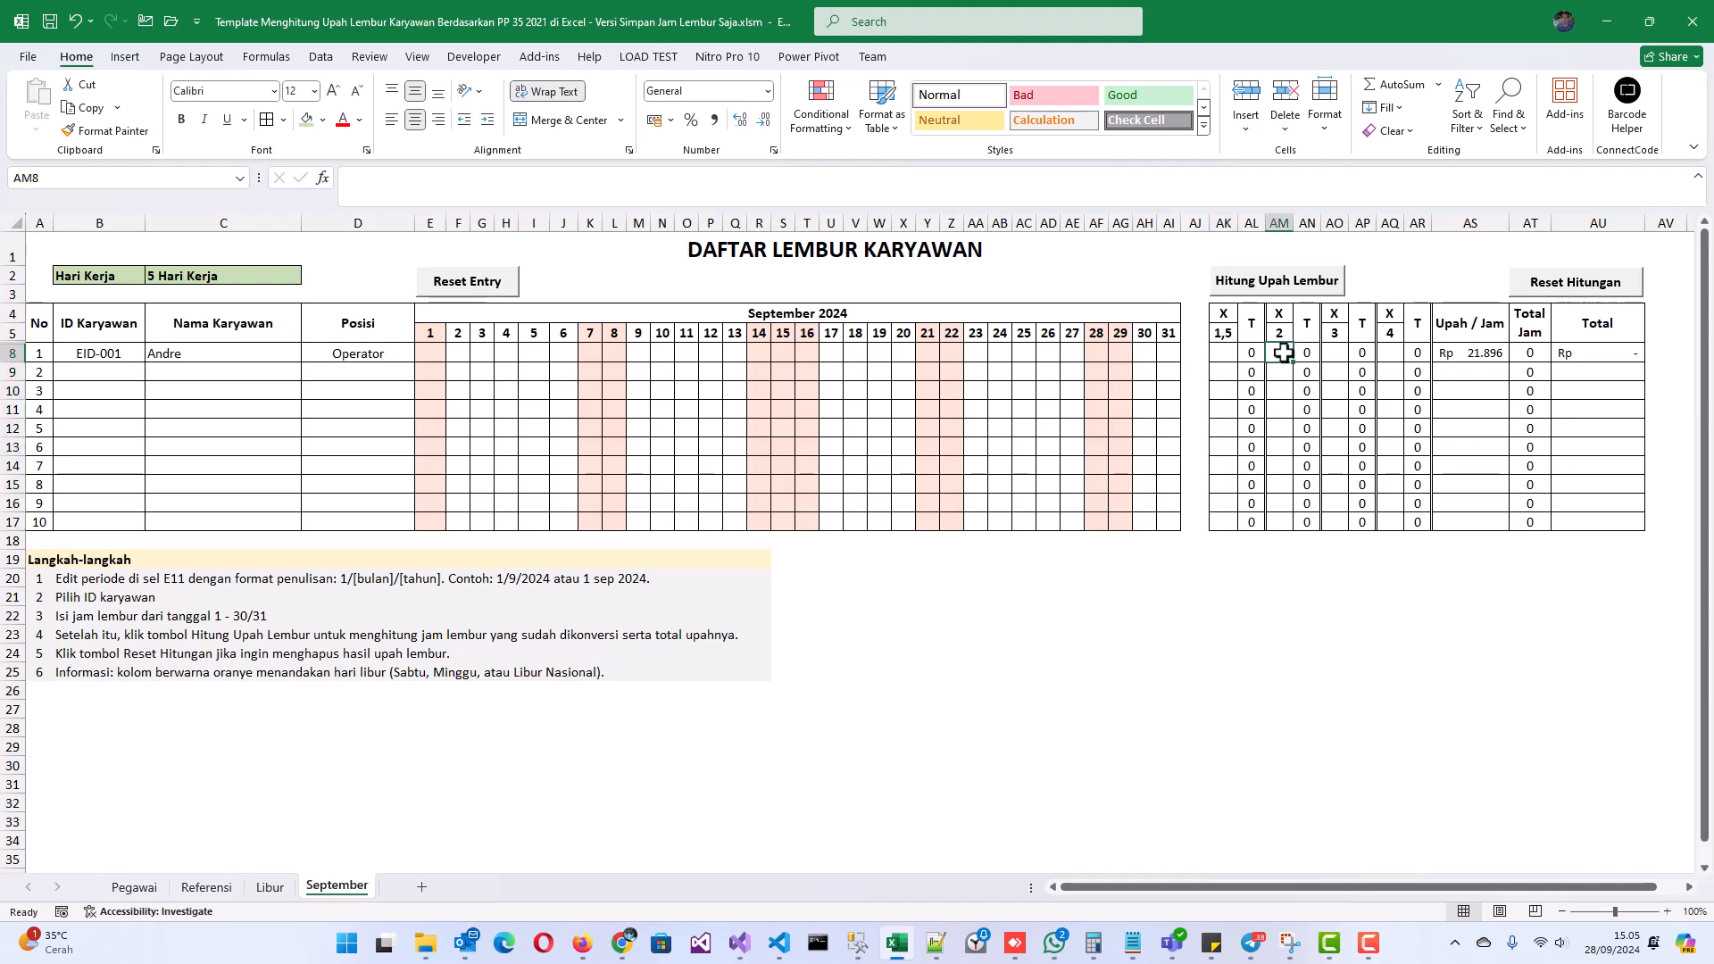
click(1339, 353)
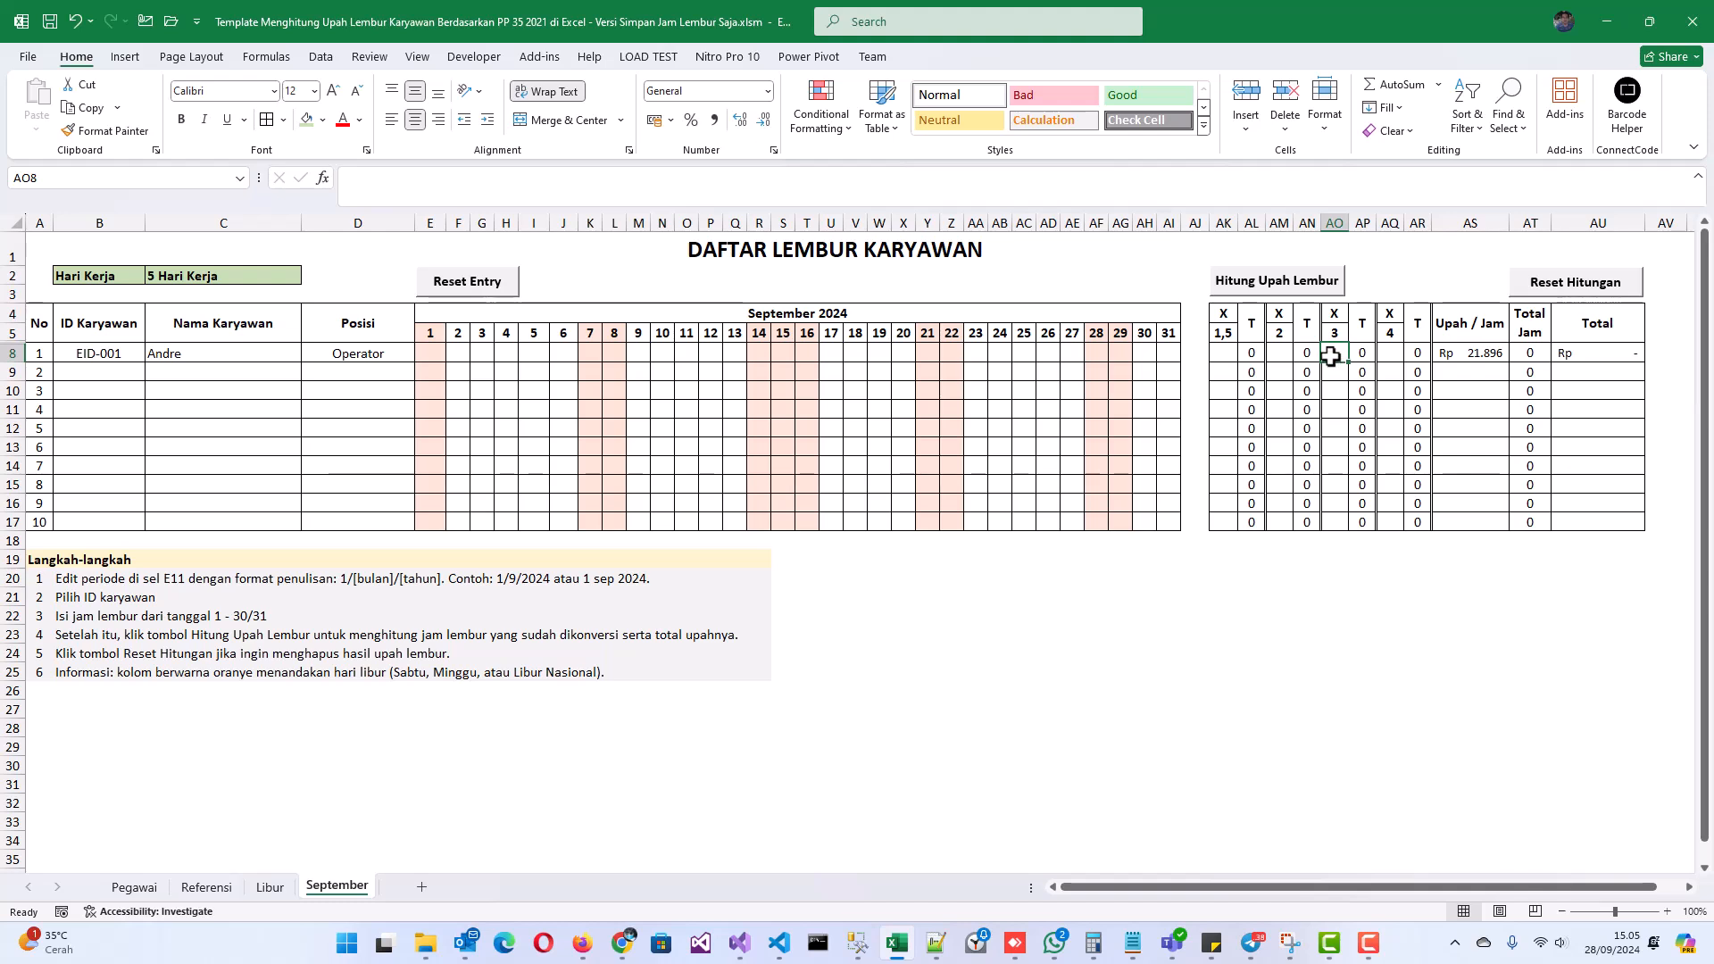
drag(1388, 353, 1401, 518)
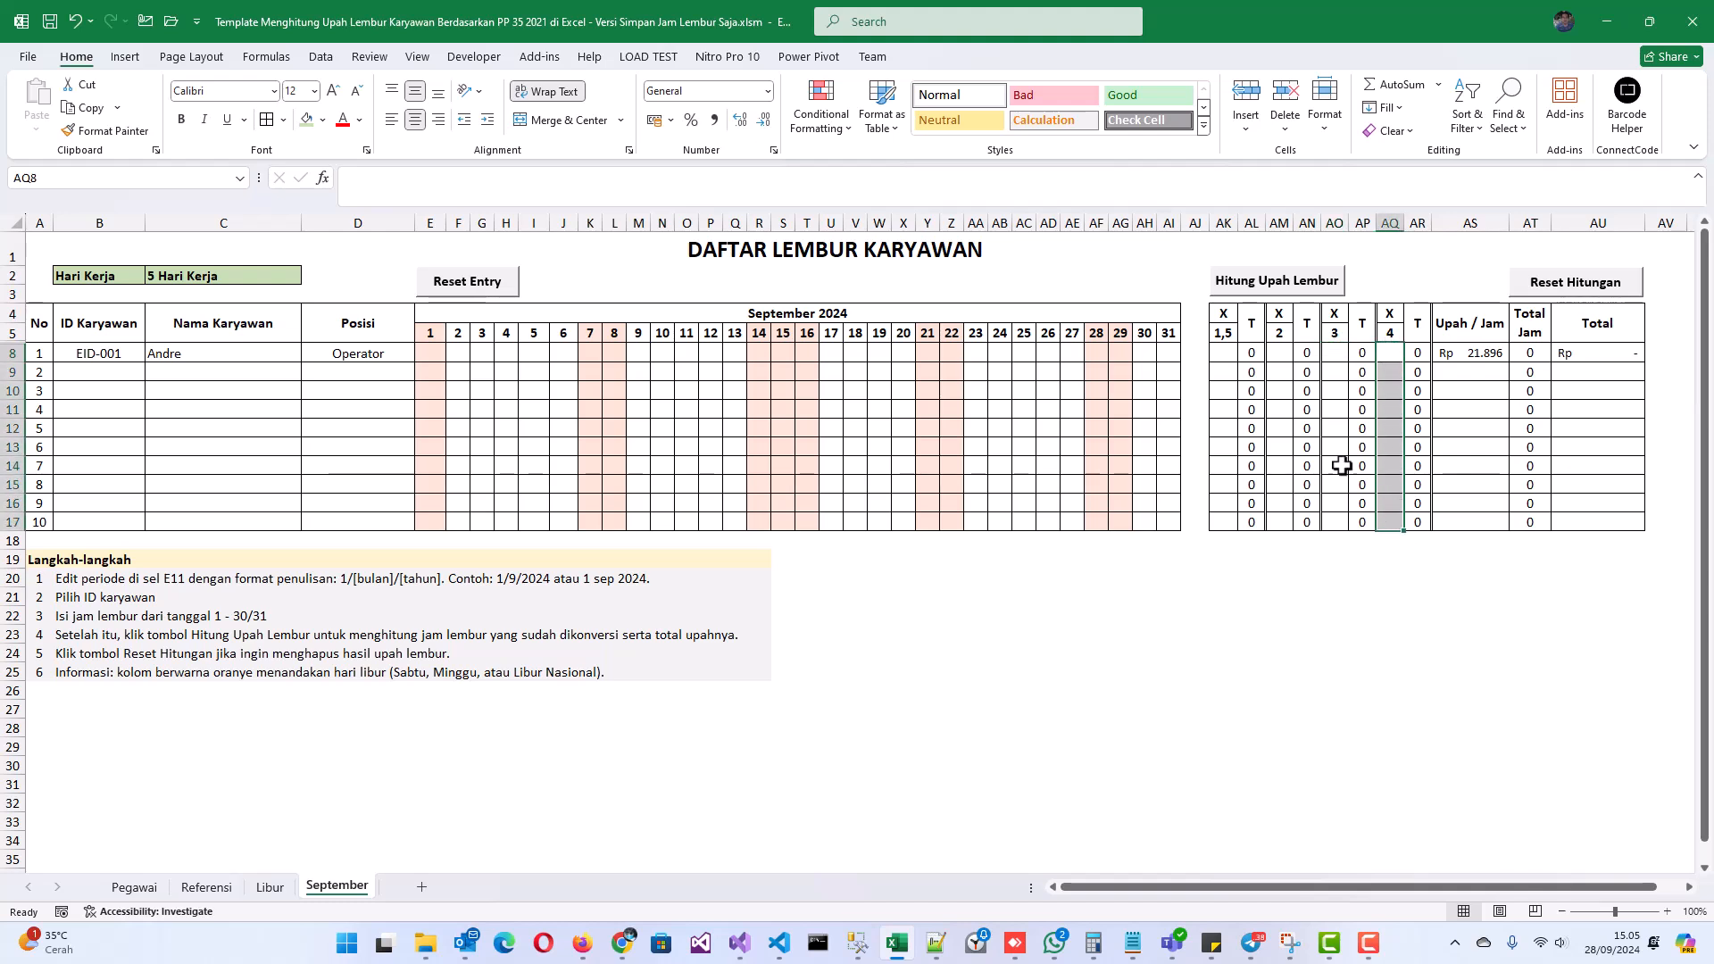
Enter 1 overtime hour on September 2 for the first employee, calculate the overtime pay and check the X 1,5 total column.
click(460, 349)
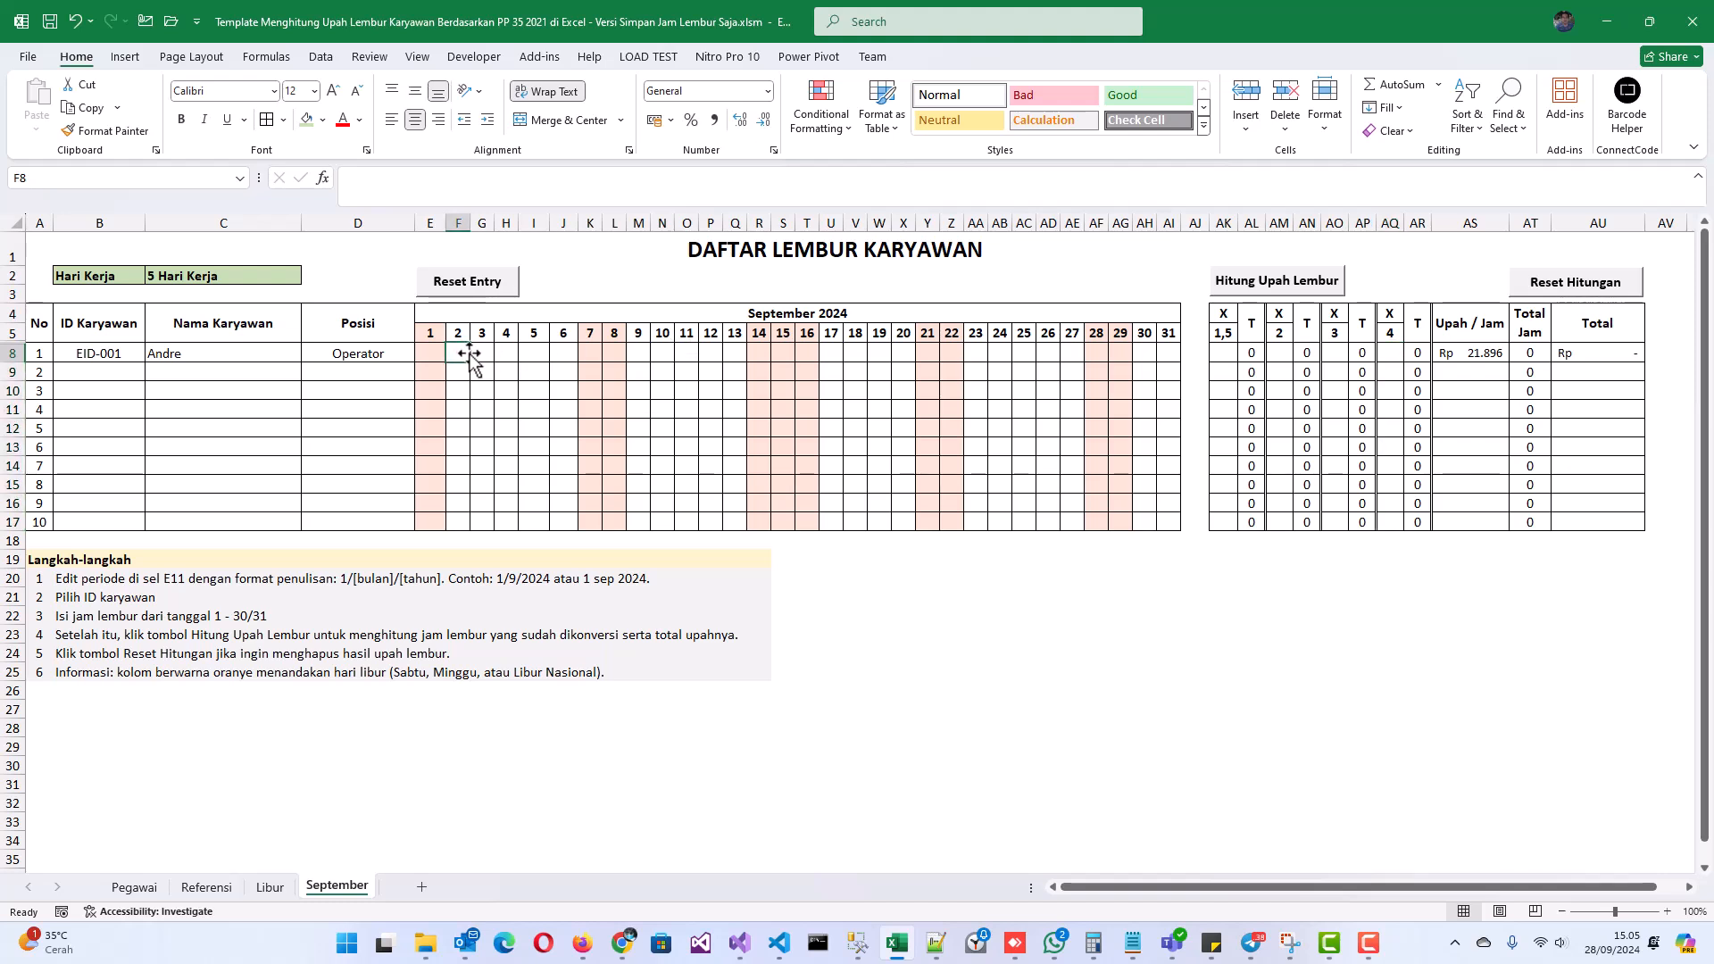
text(1)
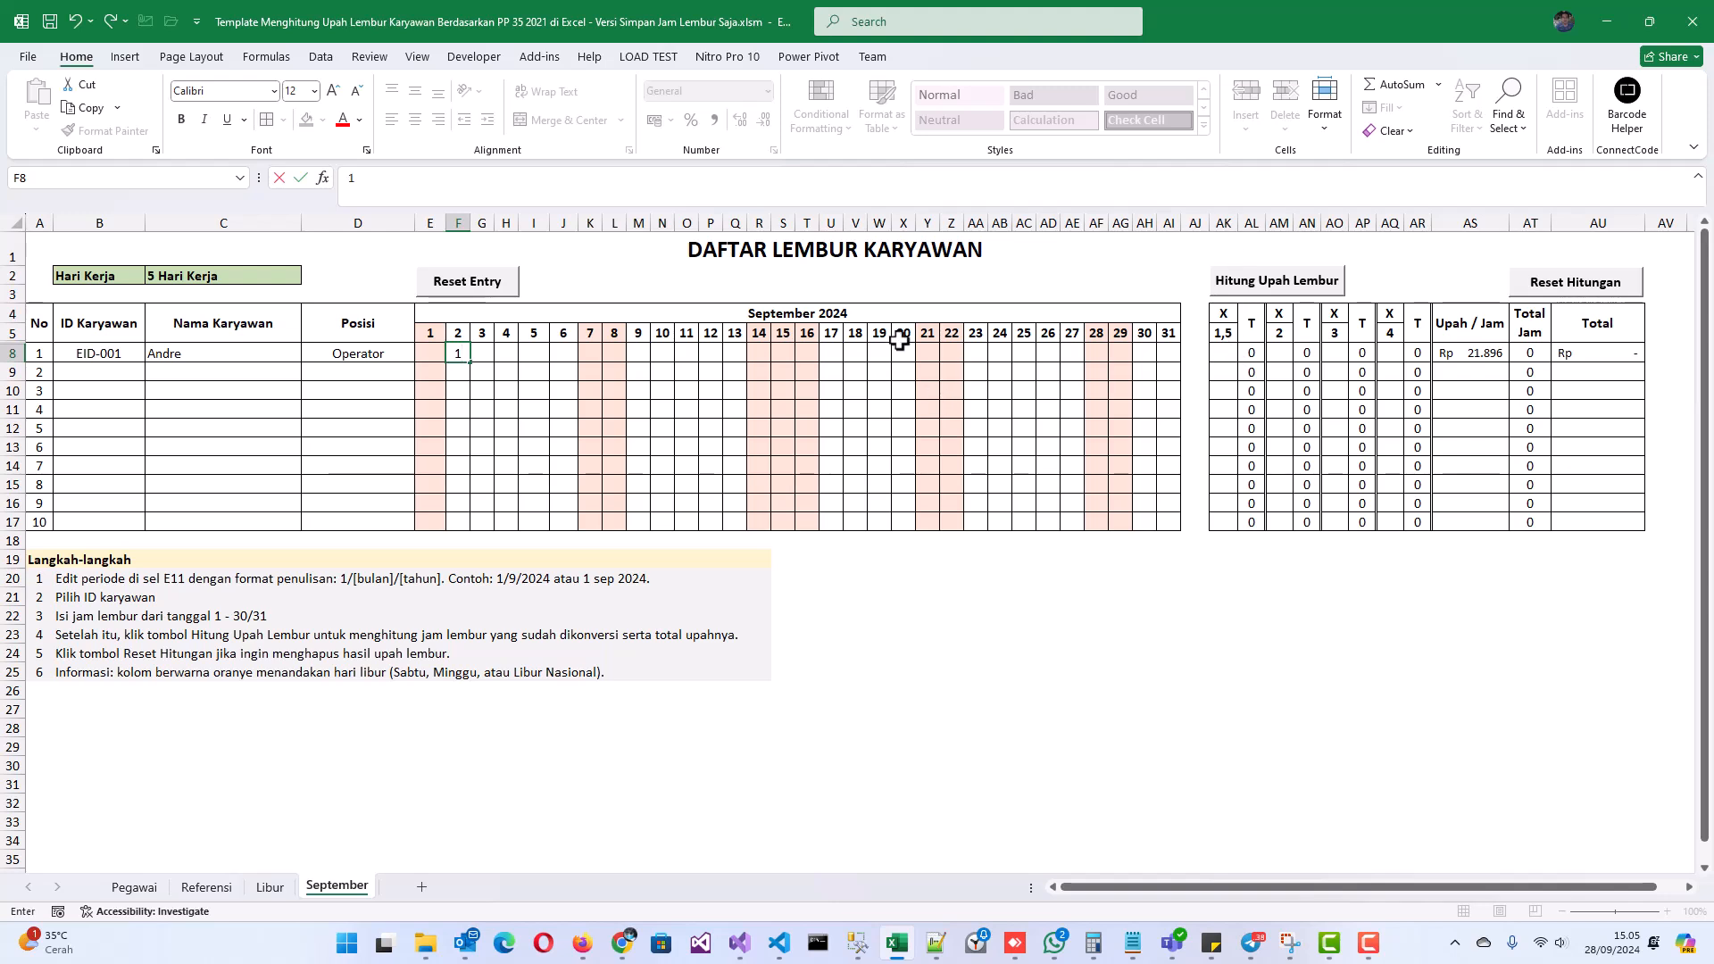
key(Return)
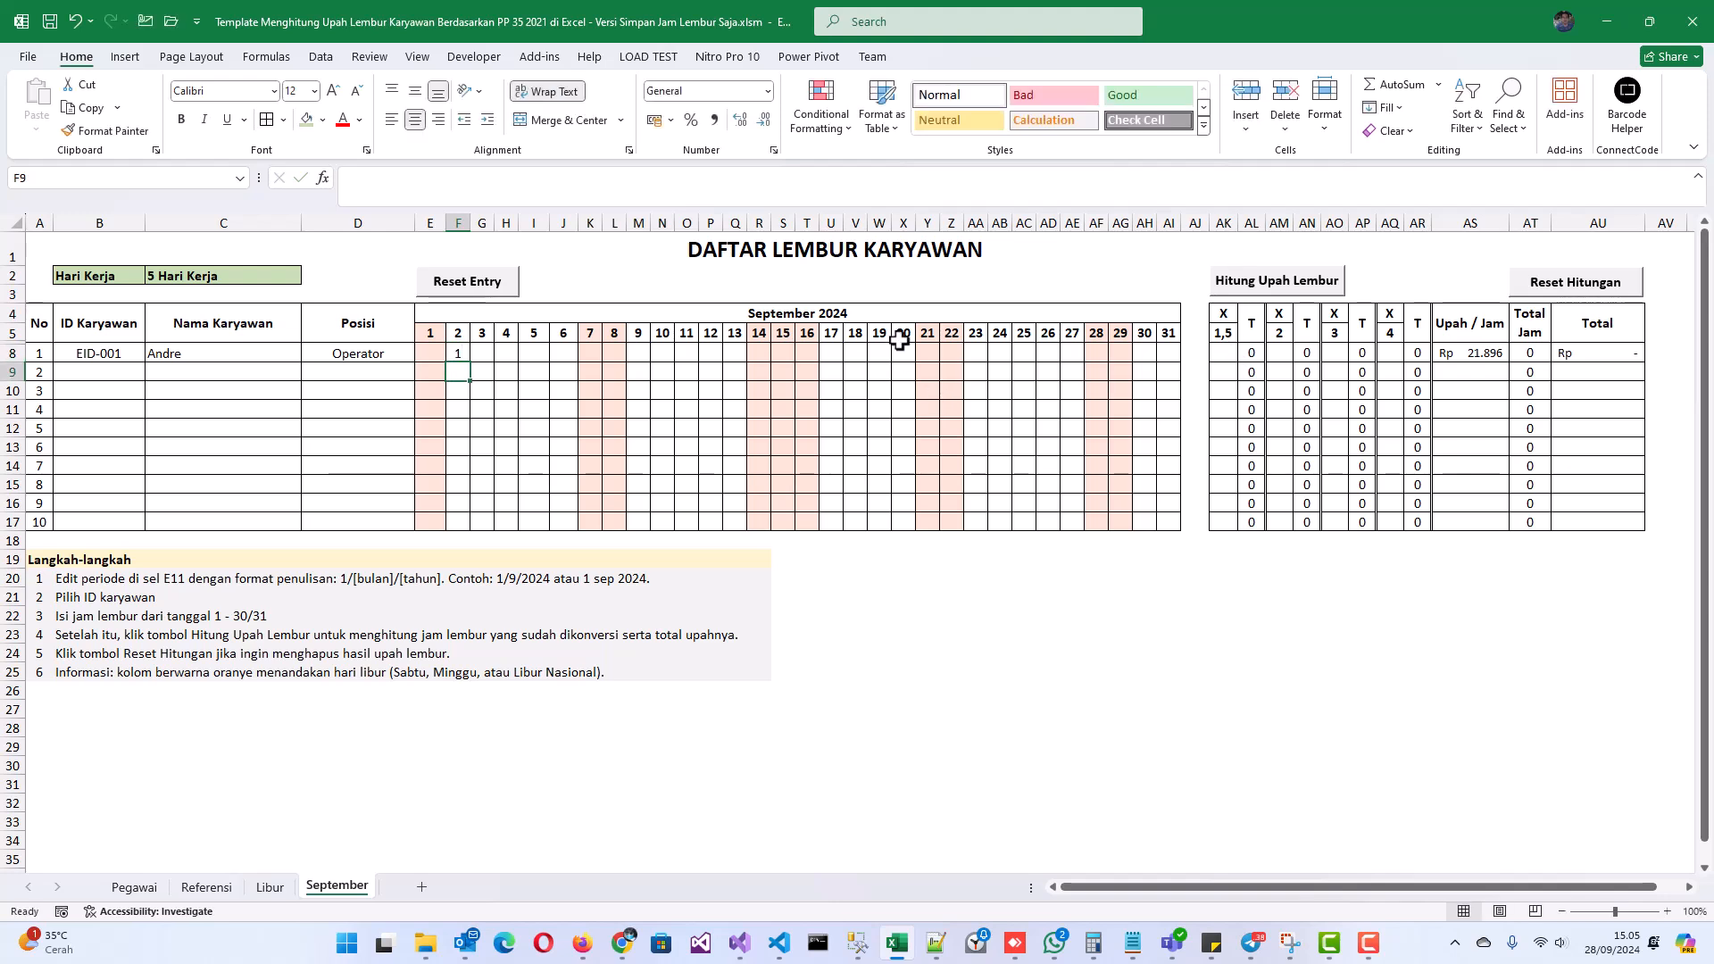
click(1278, 292)
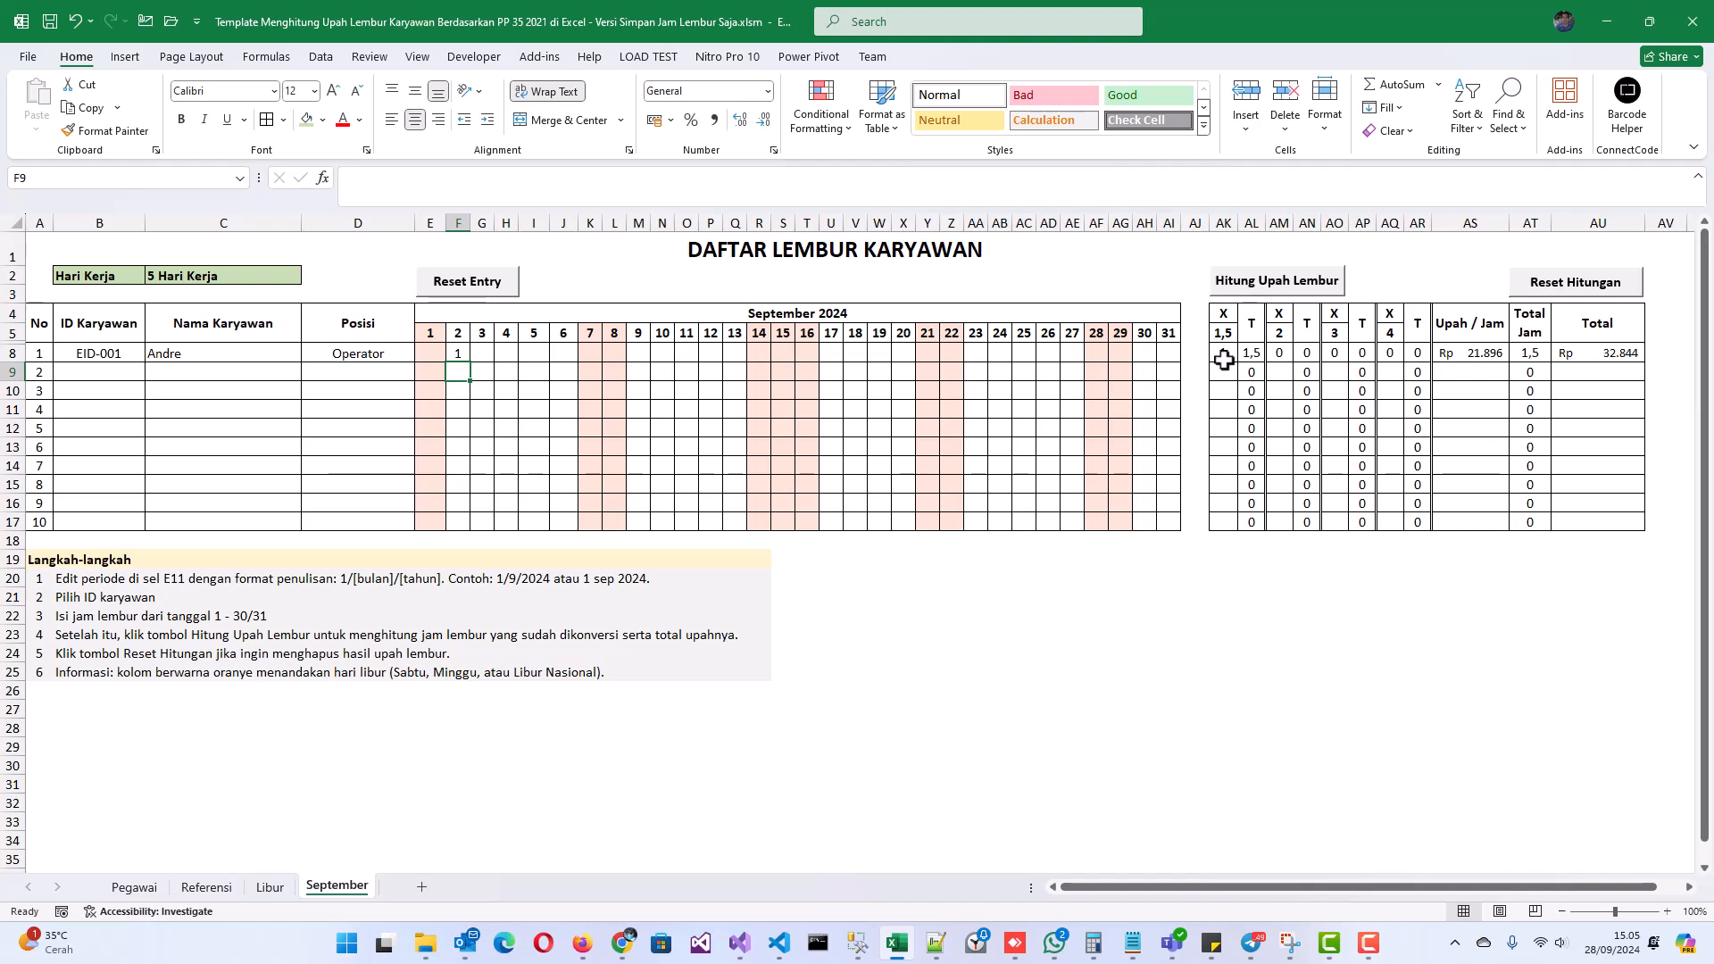
click(1252, 320)
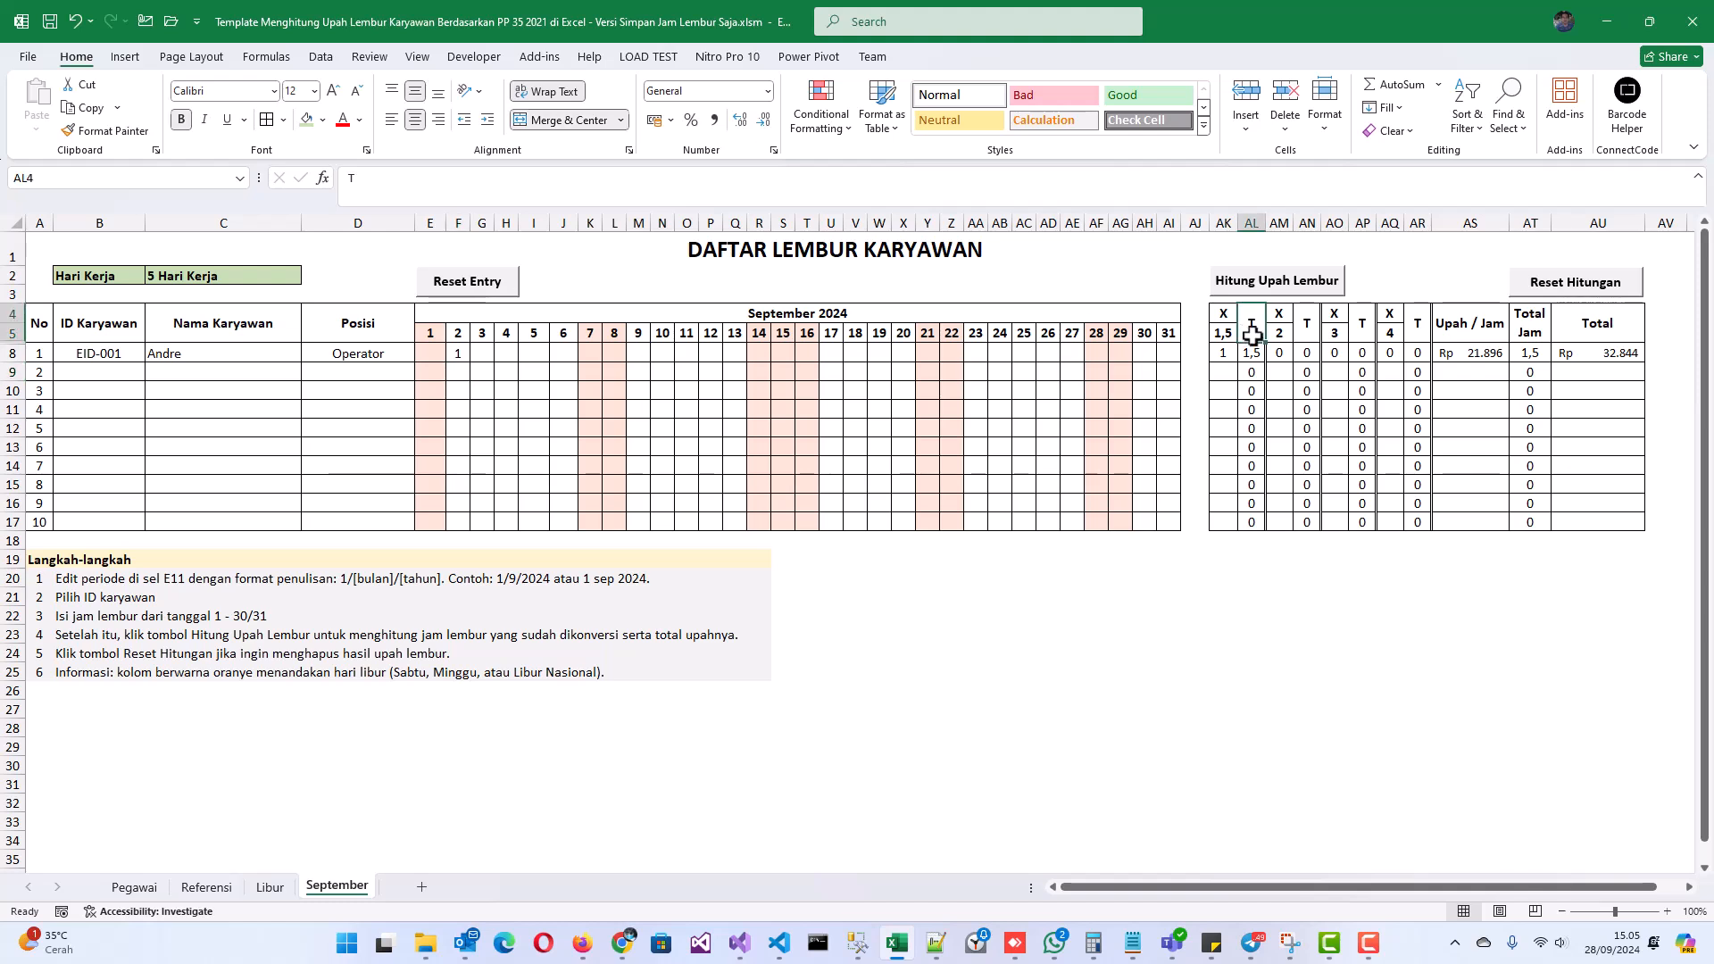
Enter 1 overtime hour on September 3 for the first employee, recalculate the overtime pay and check the X 1,5 hours.
click(482, 354)
text(1)
click(502, 353)
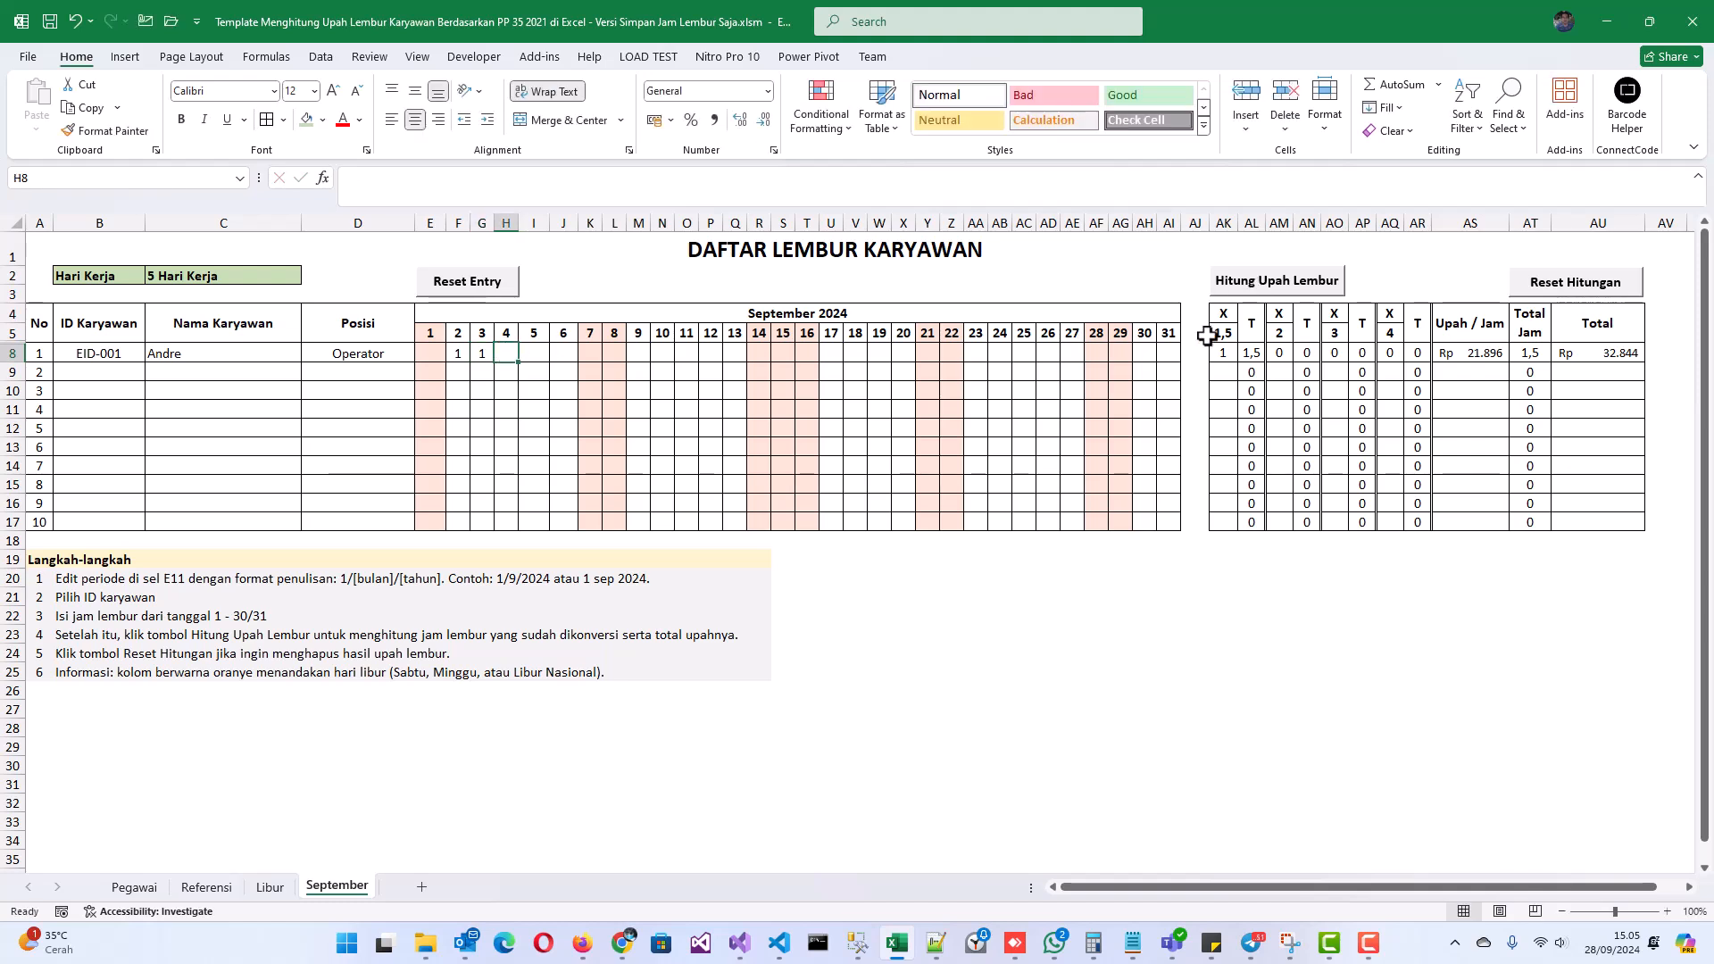
click(1249, 280)
click(1222, 355)
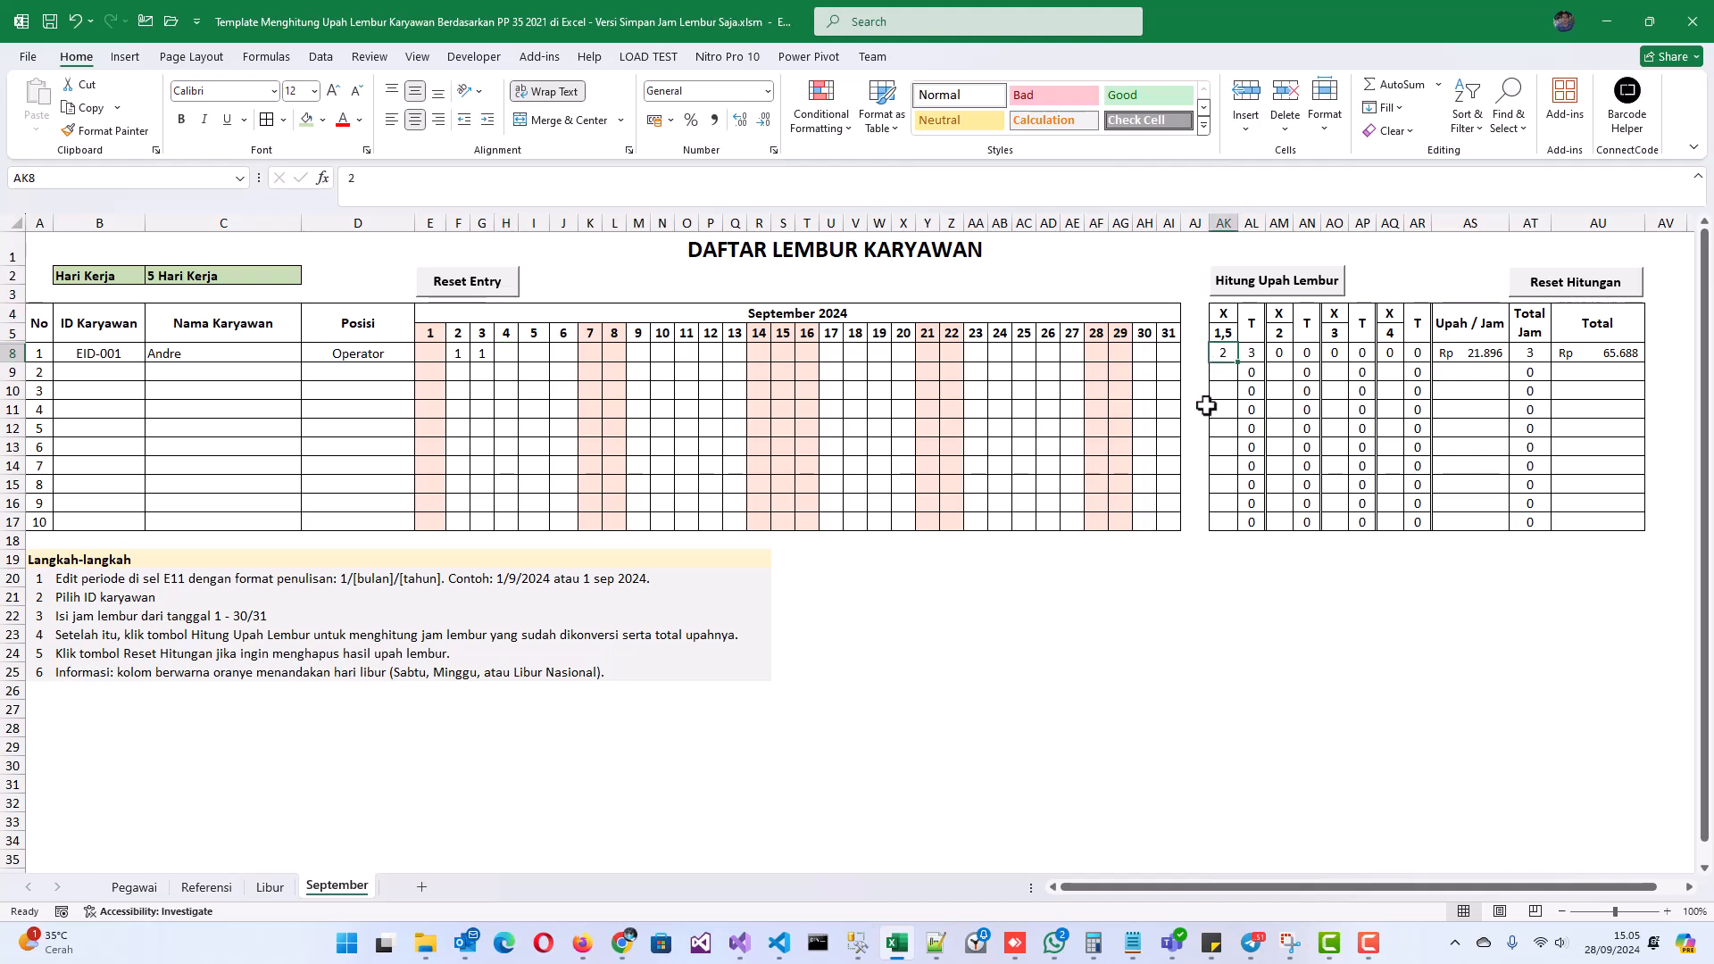
Add 1 overtime hour on September 4 for the first employee, recalculate the overtime pay and check the X 1,5 hours.
click(508, 353)
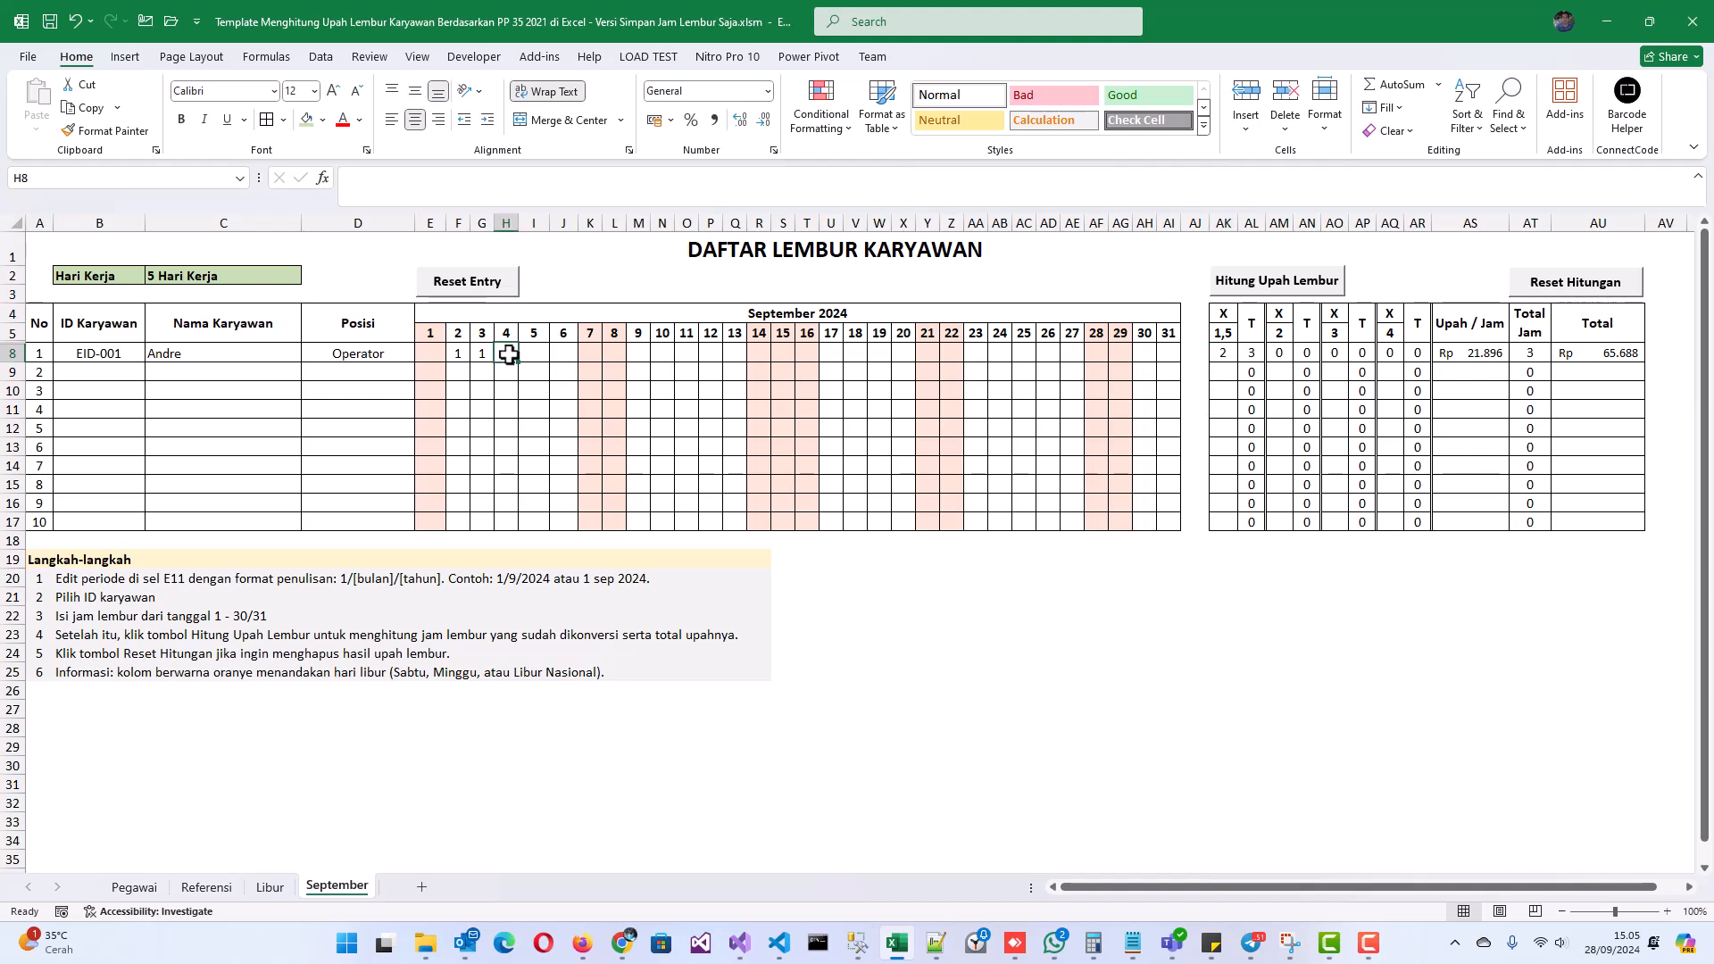
text(1)
key(Tab)
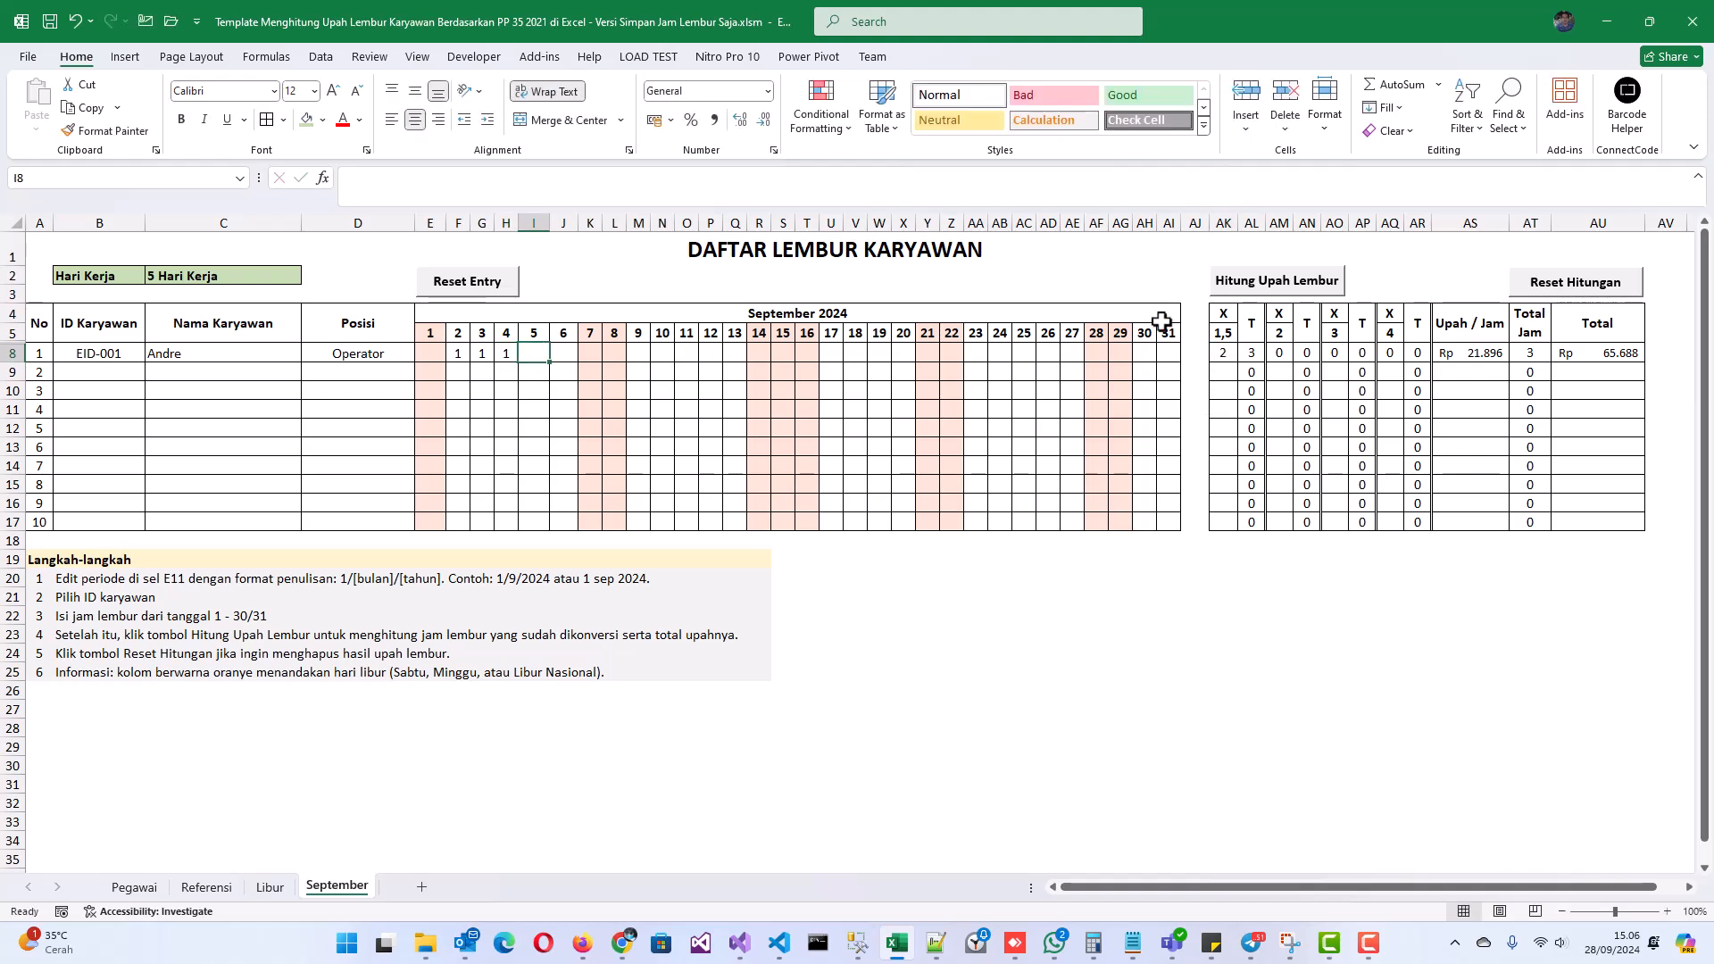
click(1257, 286)
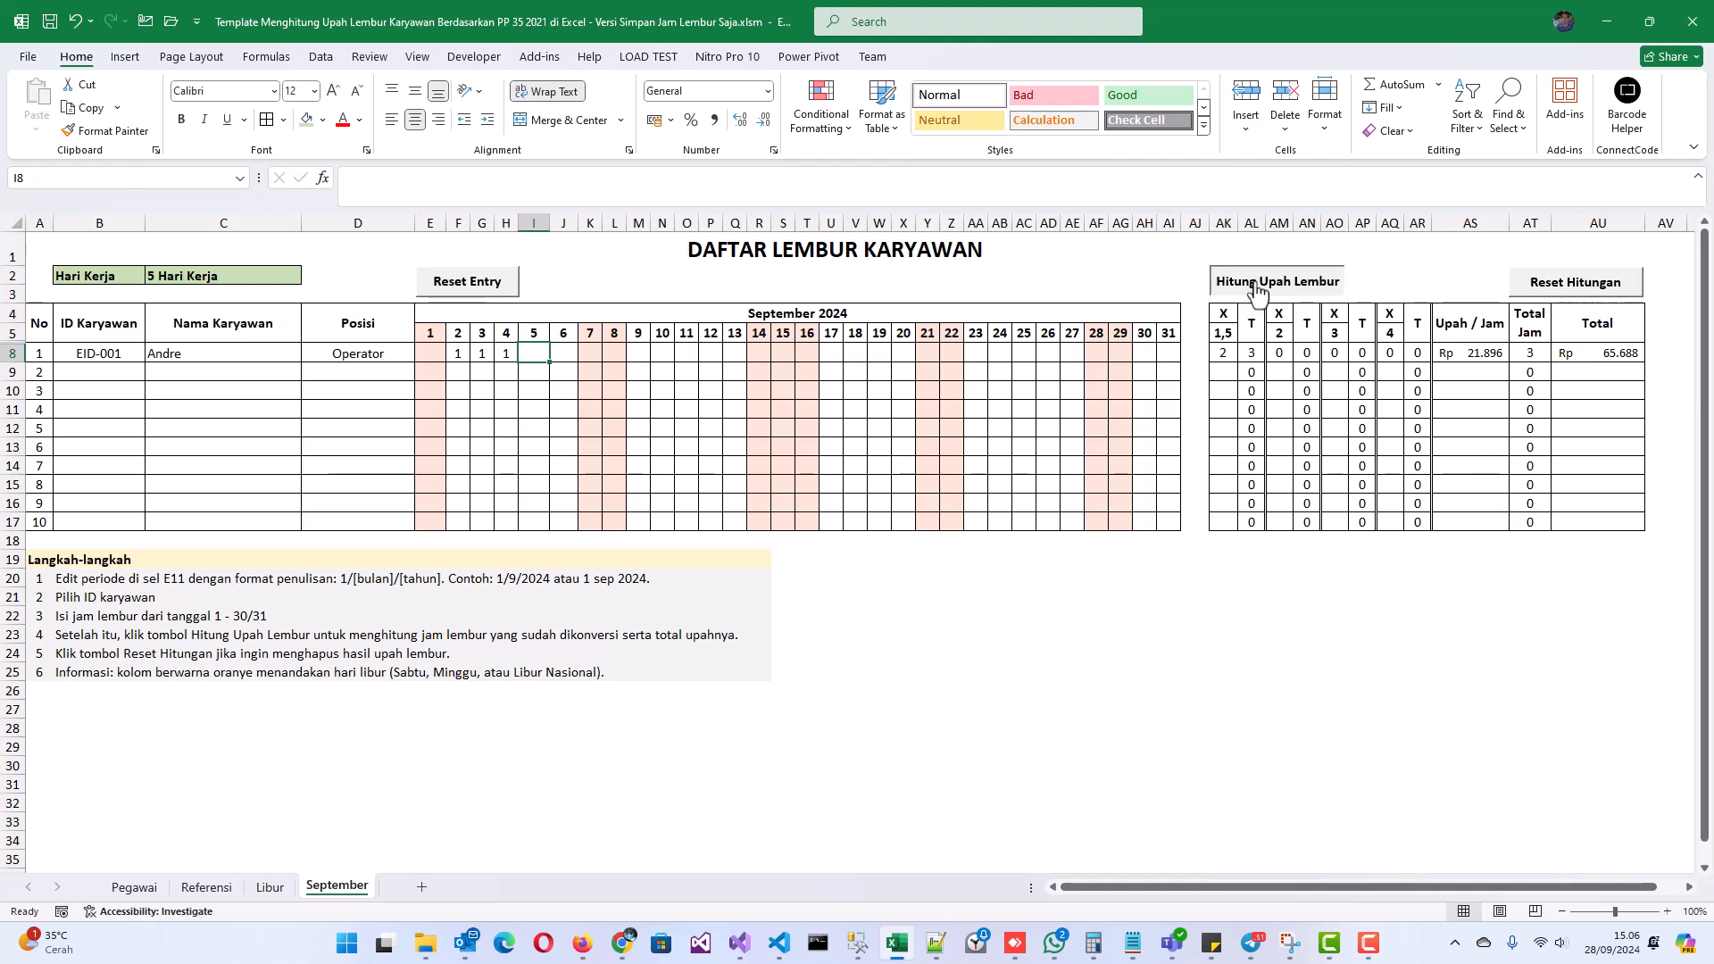
click(1223, 352)
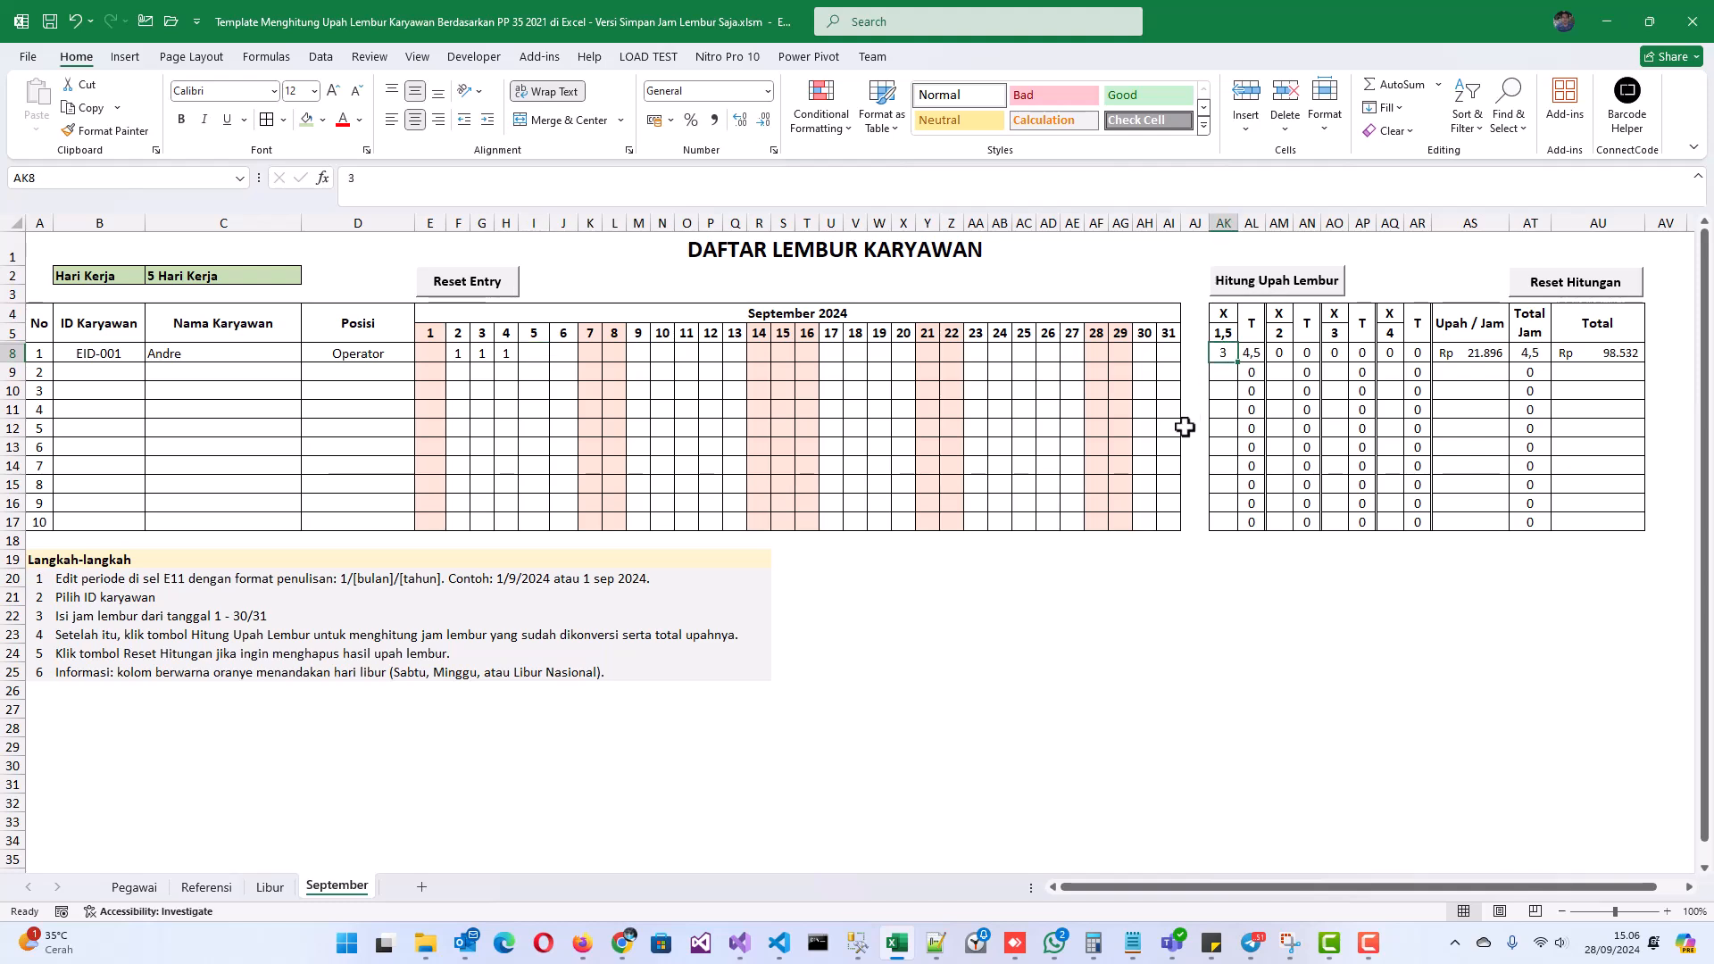
Enter 2 overtime hours on September 5 for the first employee, recalculate the overtime pay and check the X 2 and X 1,5 hours.
click(536, 352)
text(2)
key(Tab)
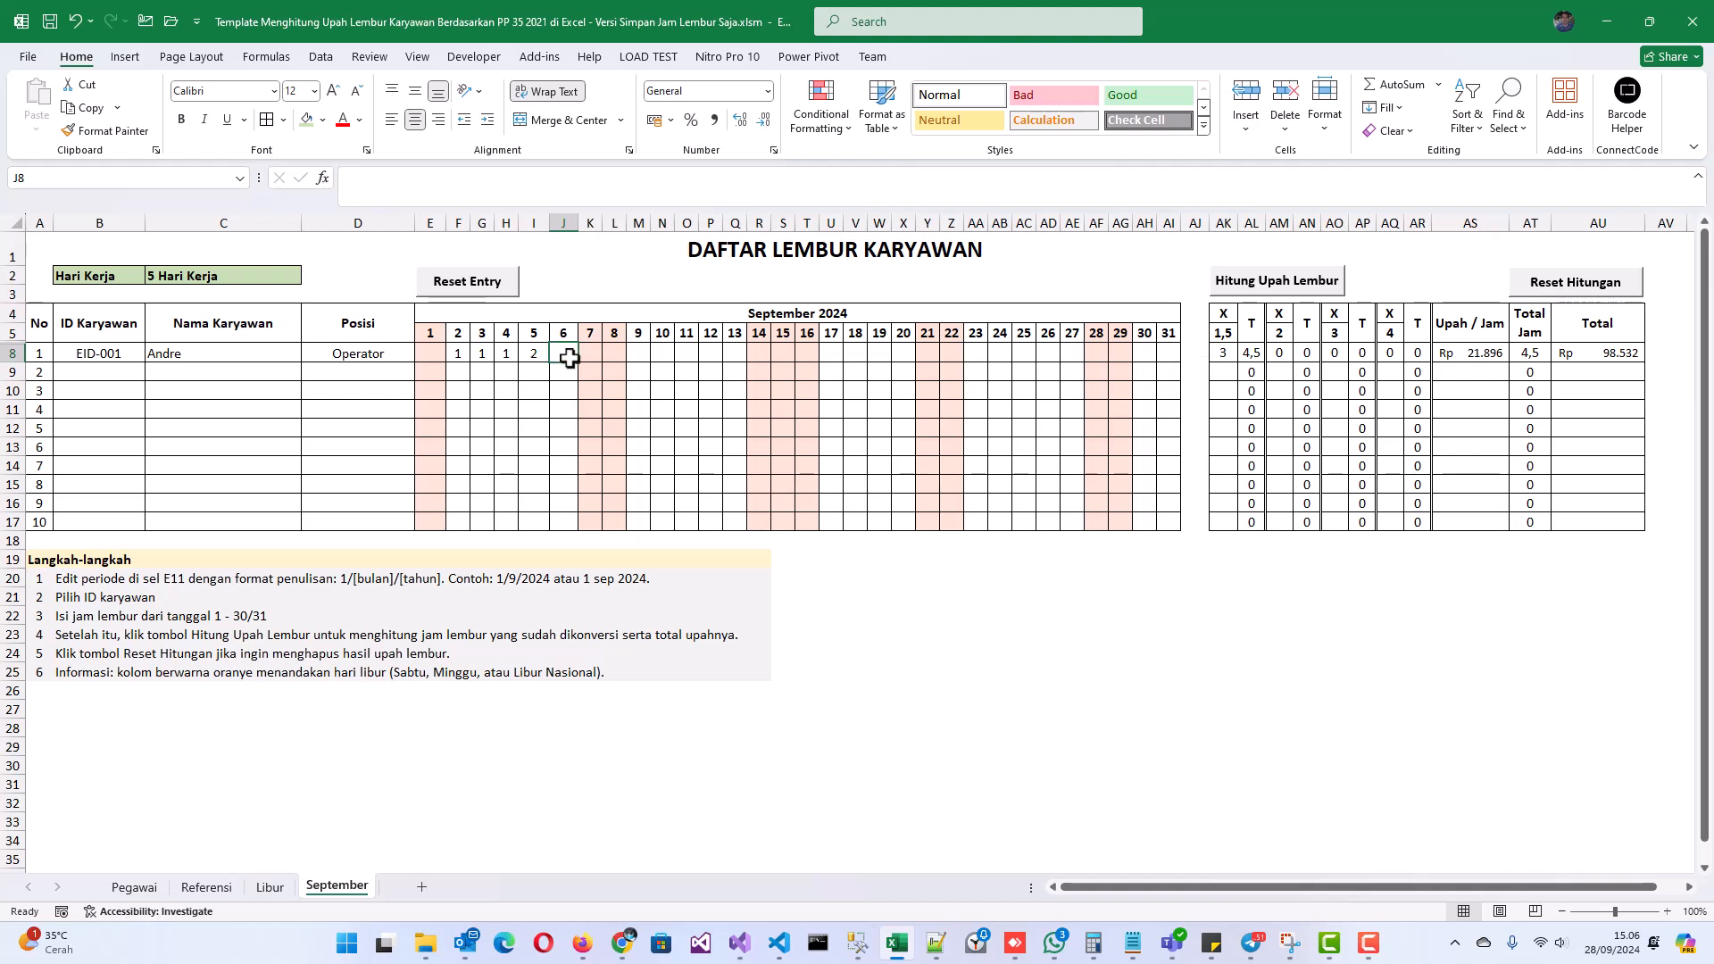
click(1282, 353)
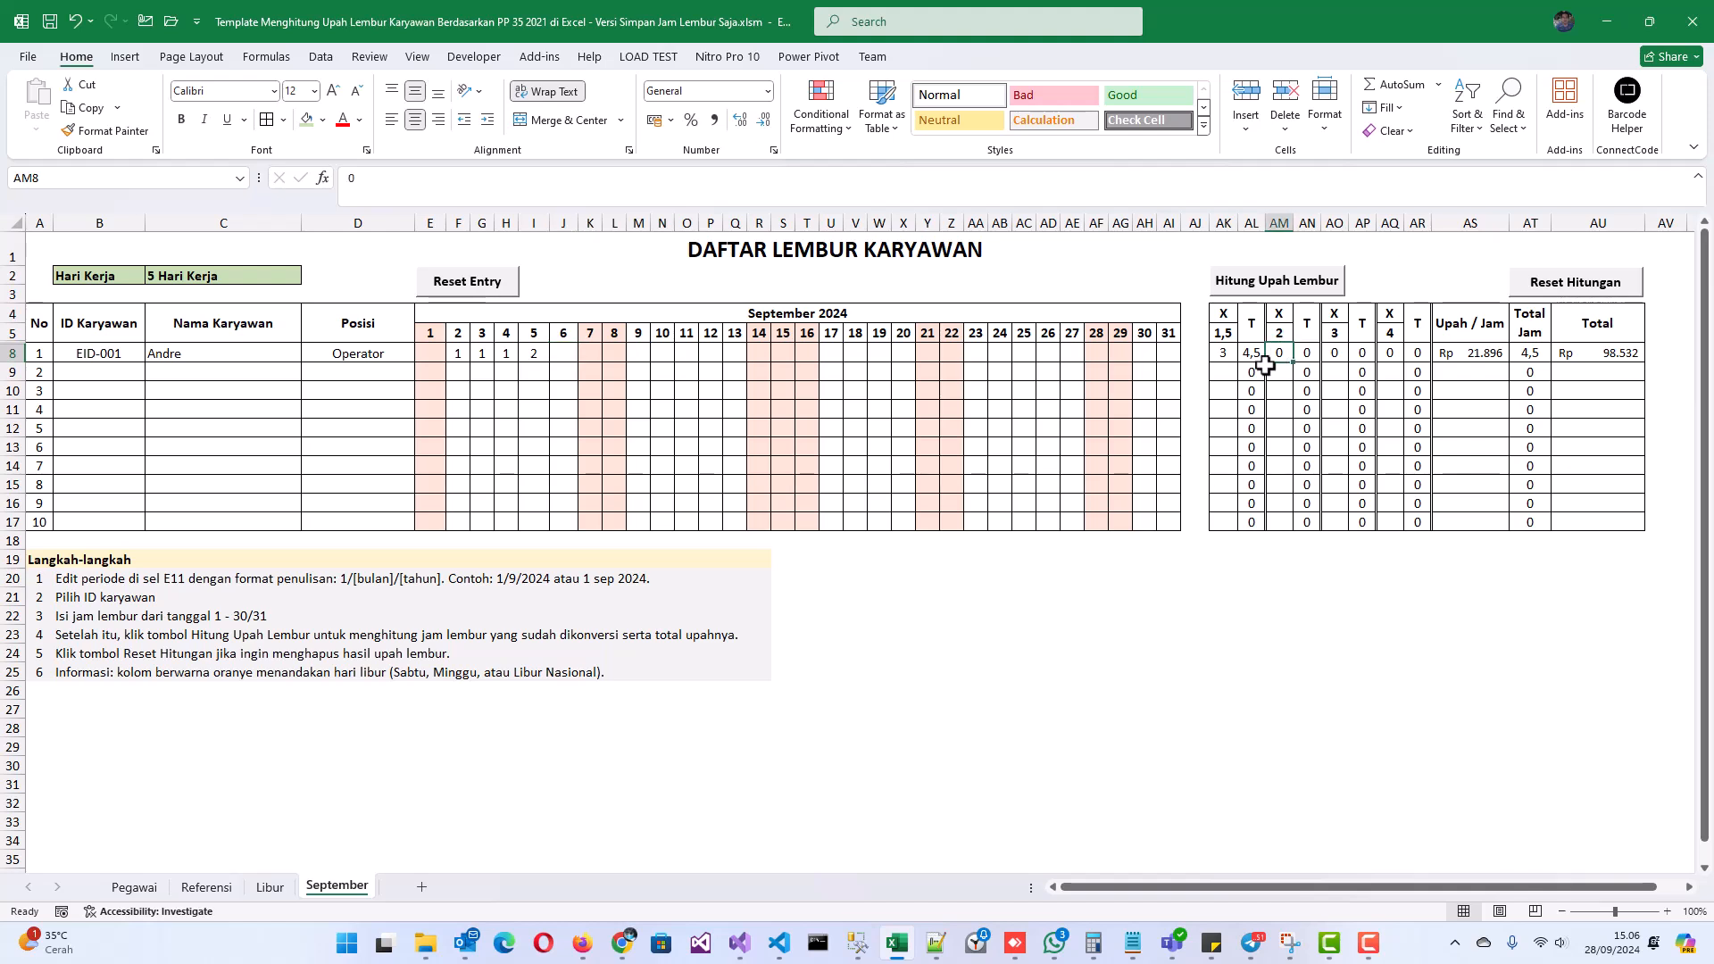
click(1271, 284)
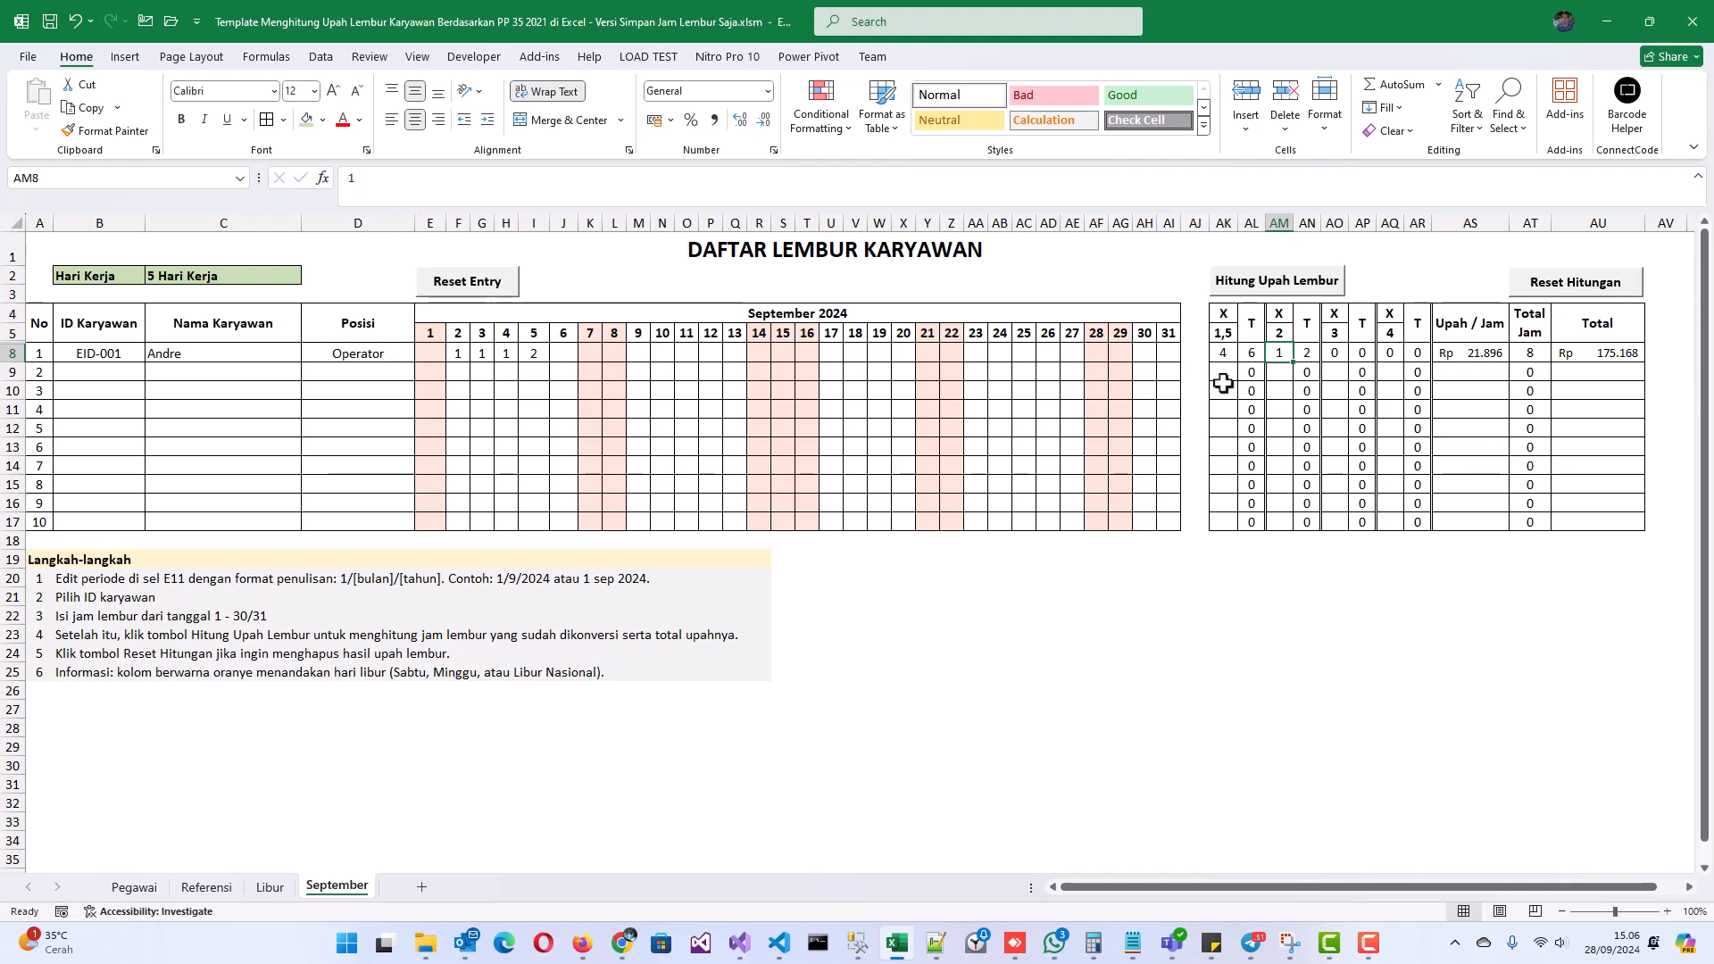
click(1223, 354)
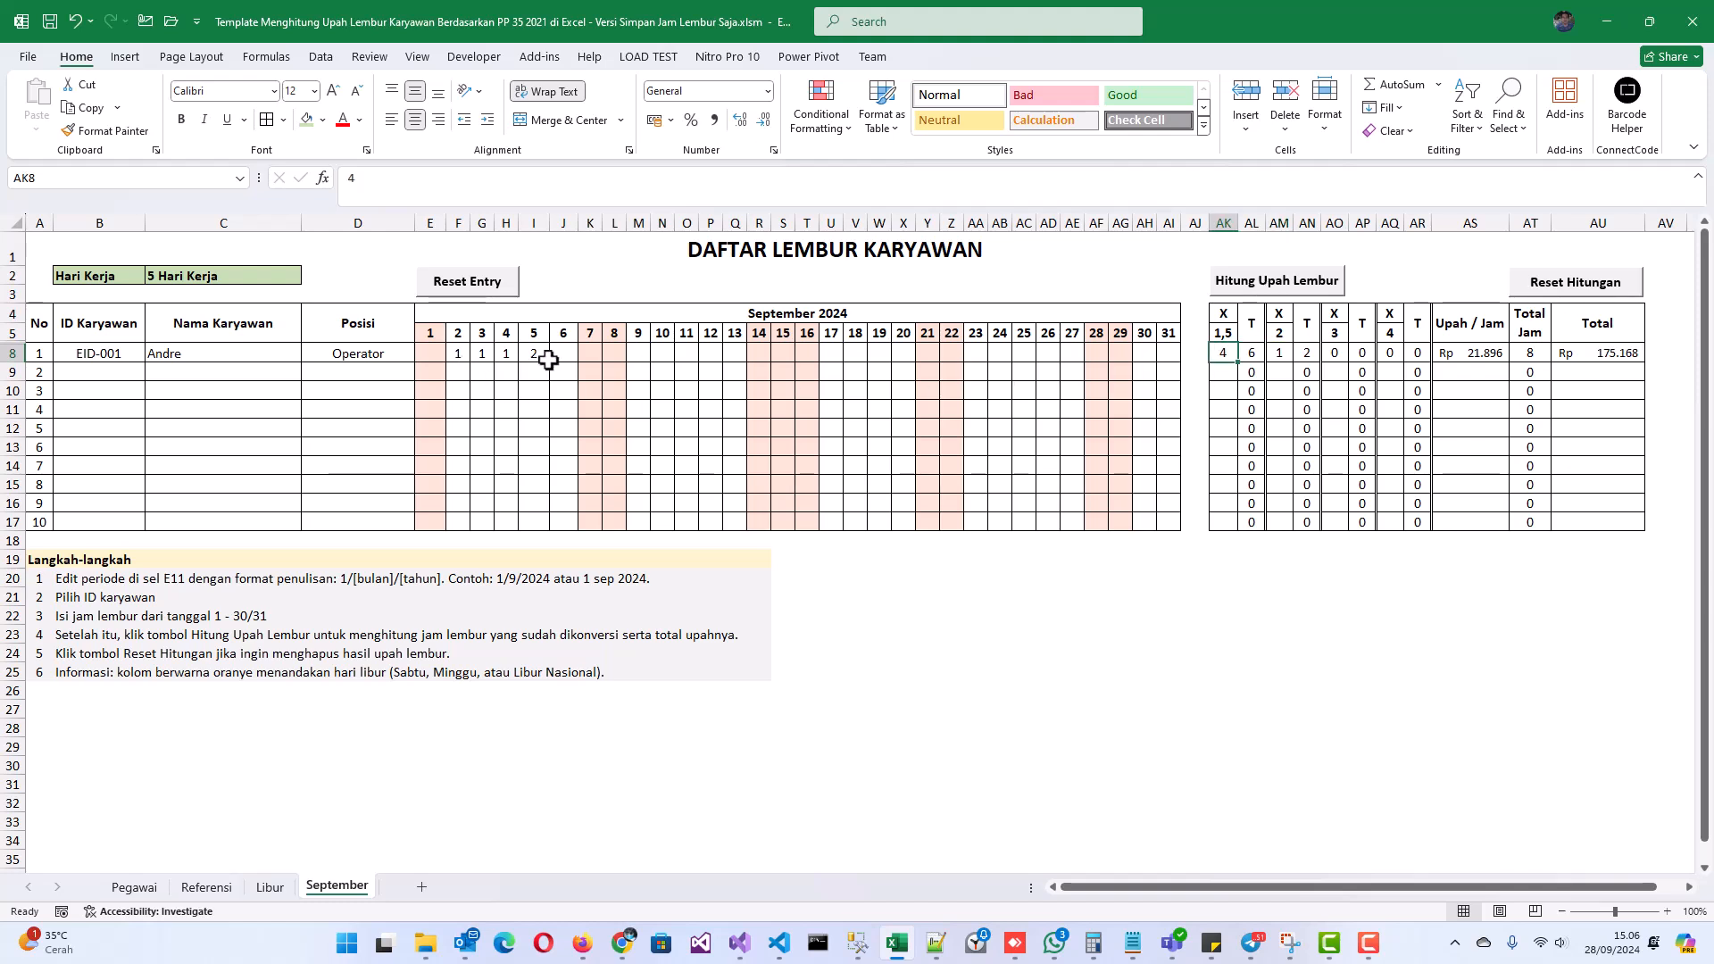
Check the first employee's X 2 hours, the Libur holiday list and the first-8-hours rest-day rule for 5 Hari Kerja in Referensi.
click(1277, 354)
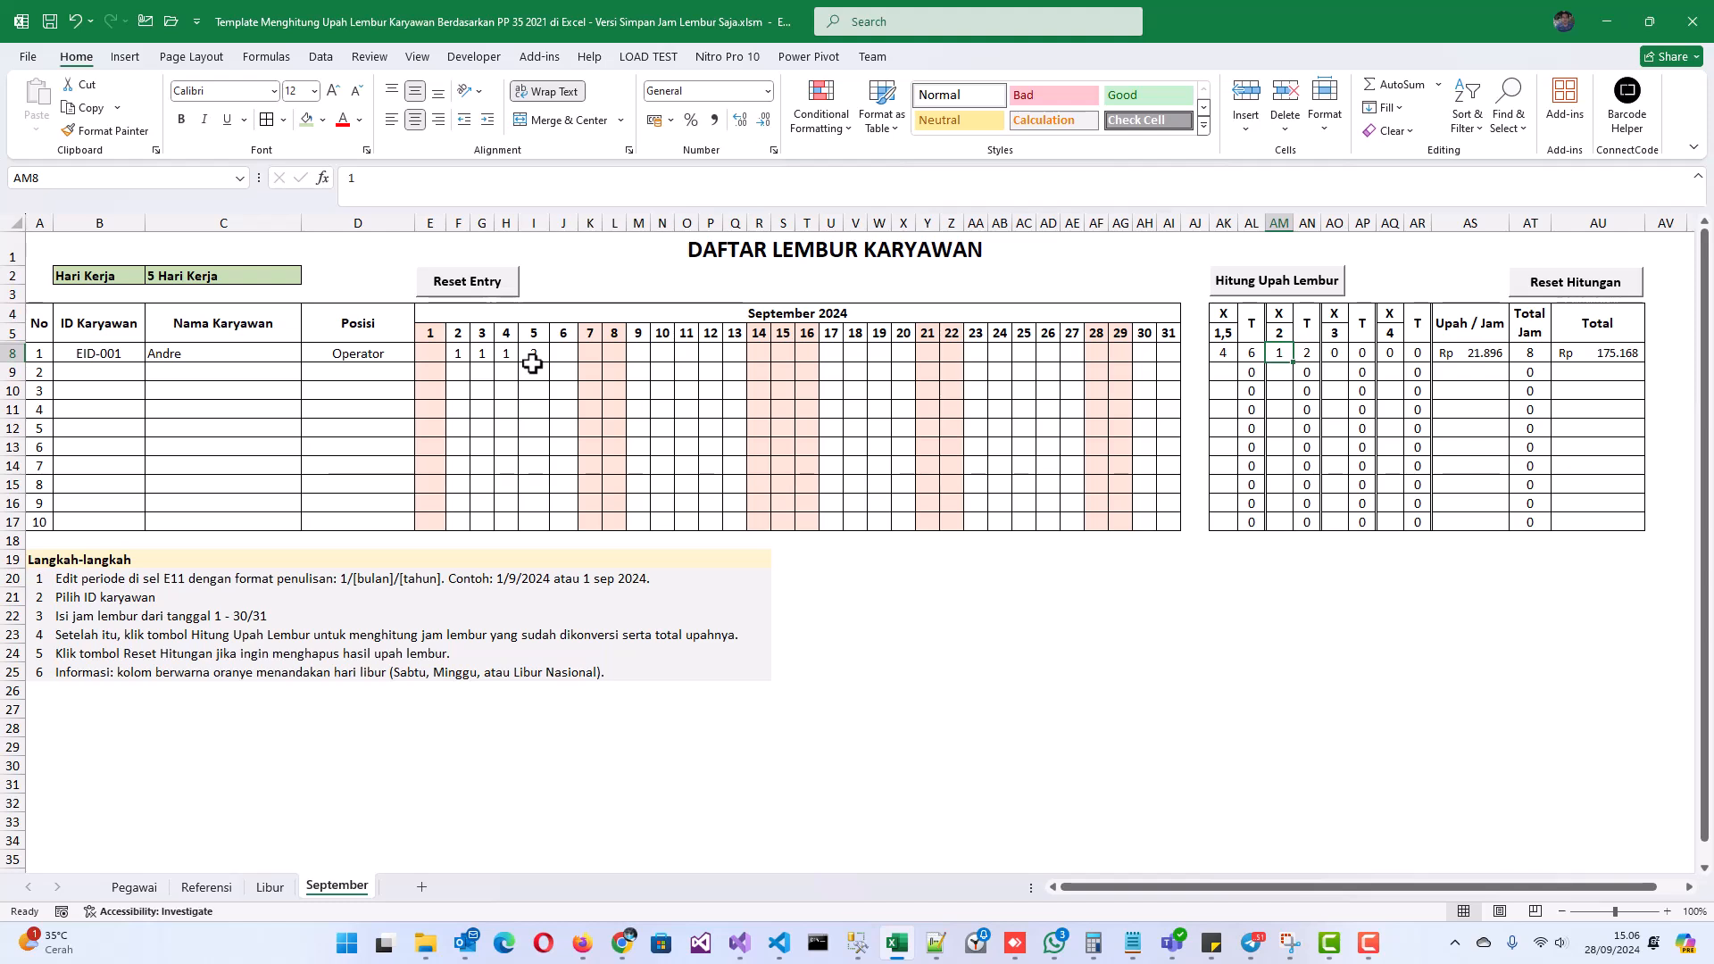
click(586, 351)
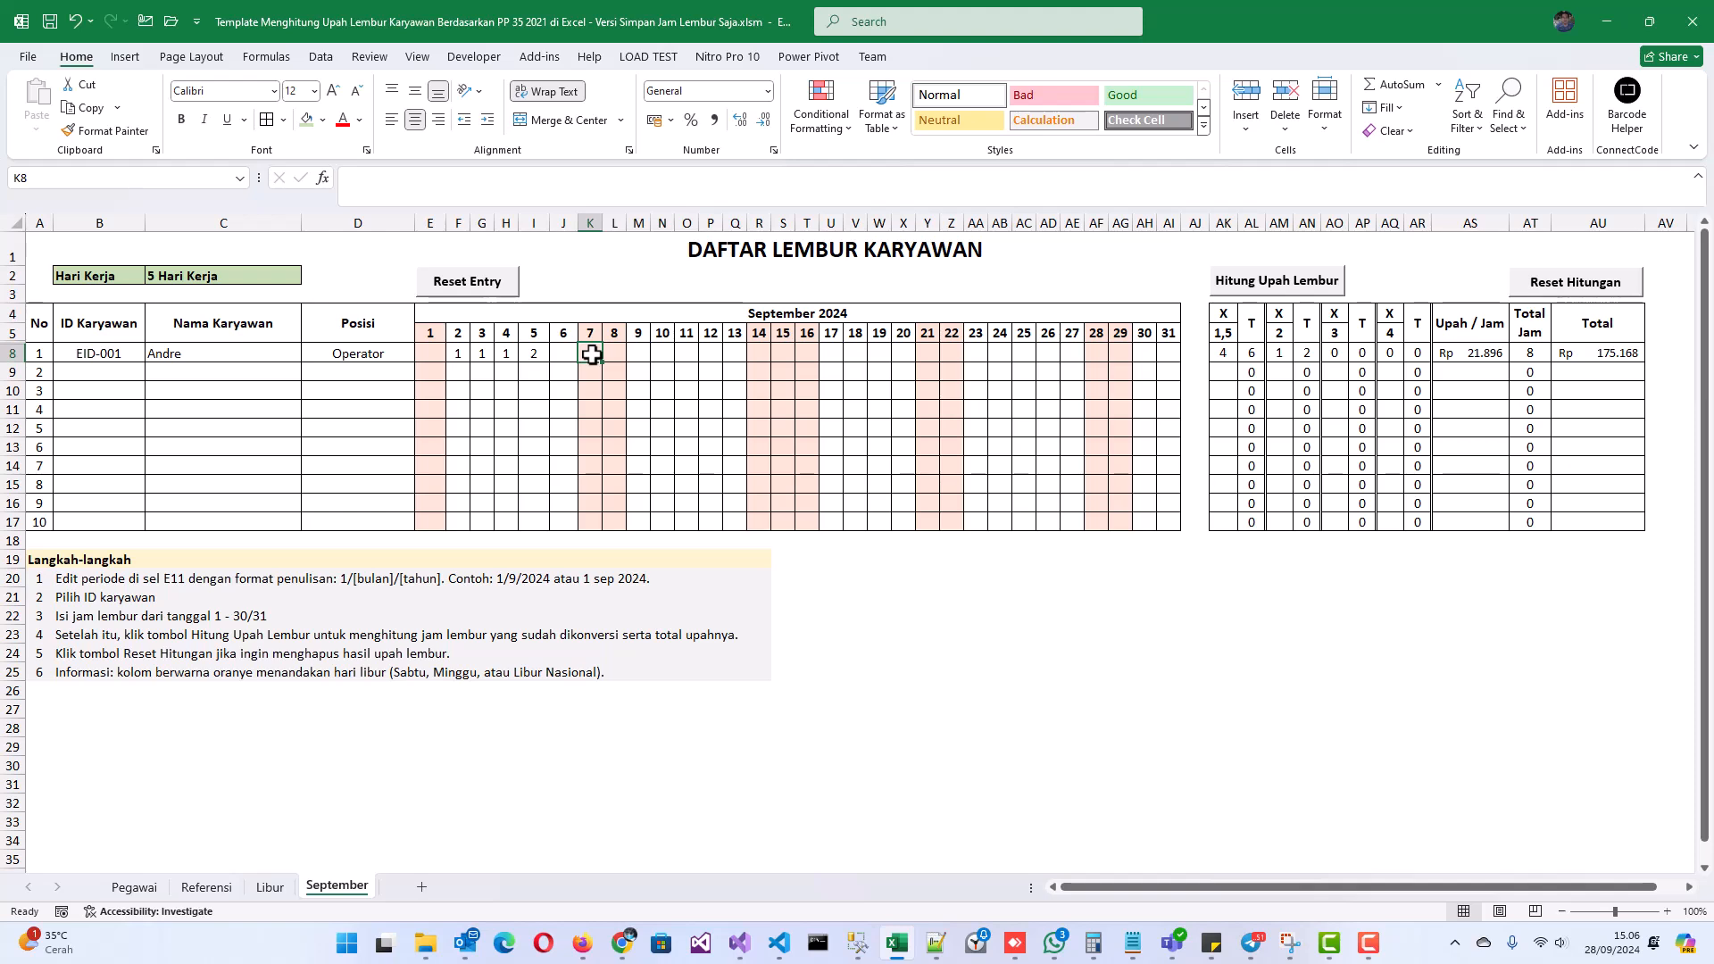
click(271, 886)
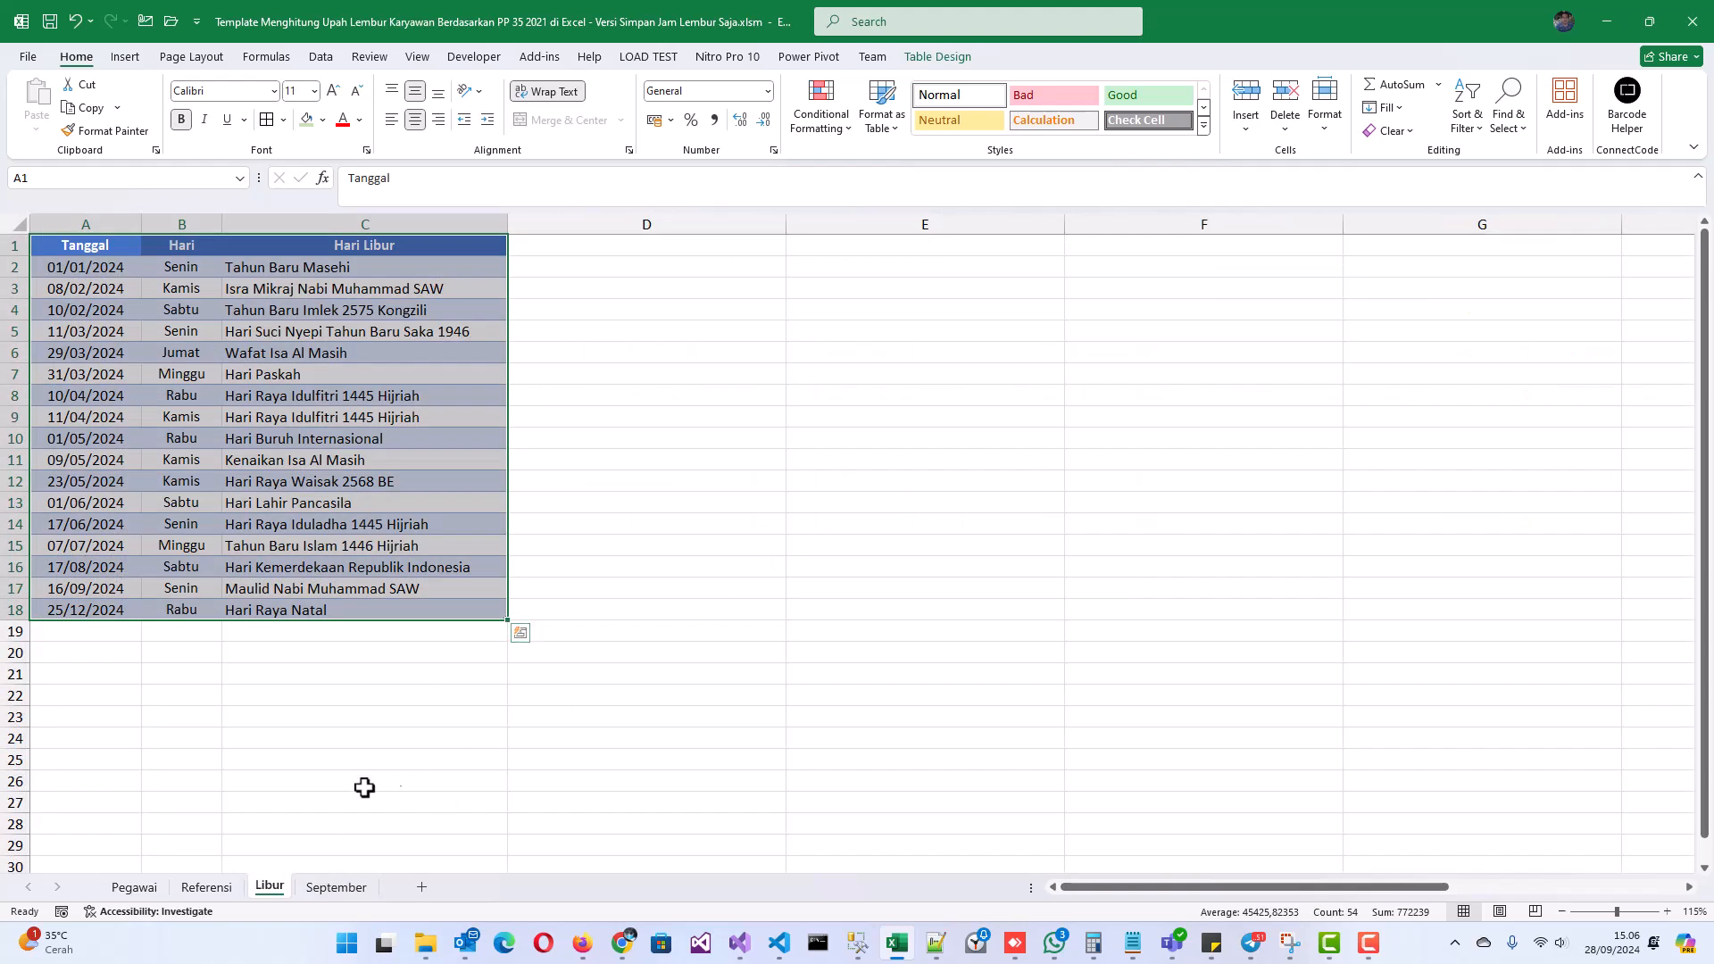
click(204, 887)
click(1035, 443)
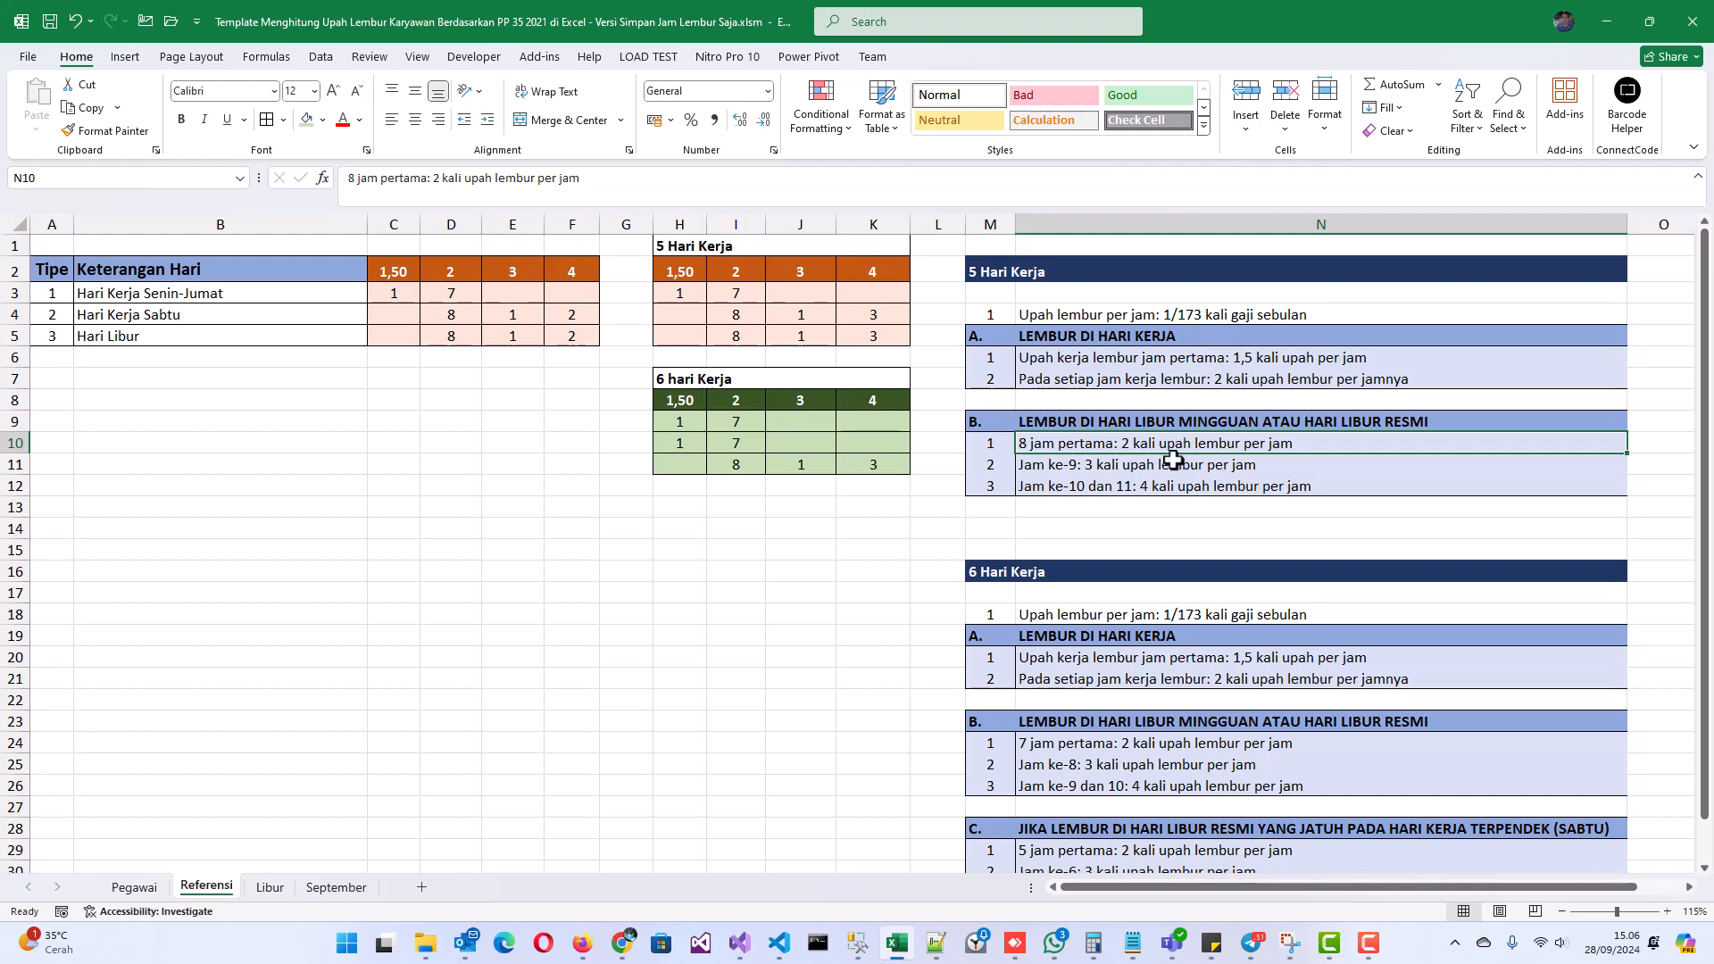
Enter 1 overtime hour on September 7 for the first employee in the September sheet and recalculate the overtime pay.
click(332, 887)
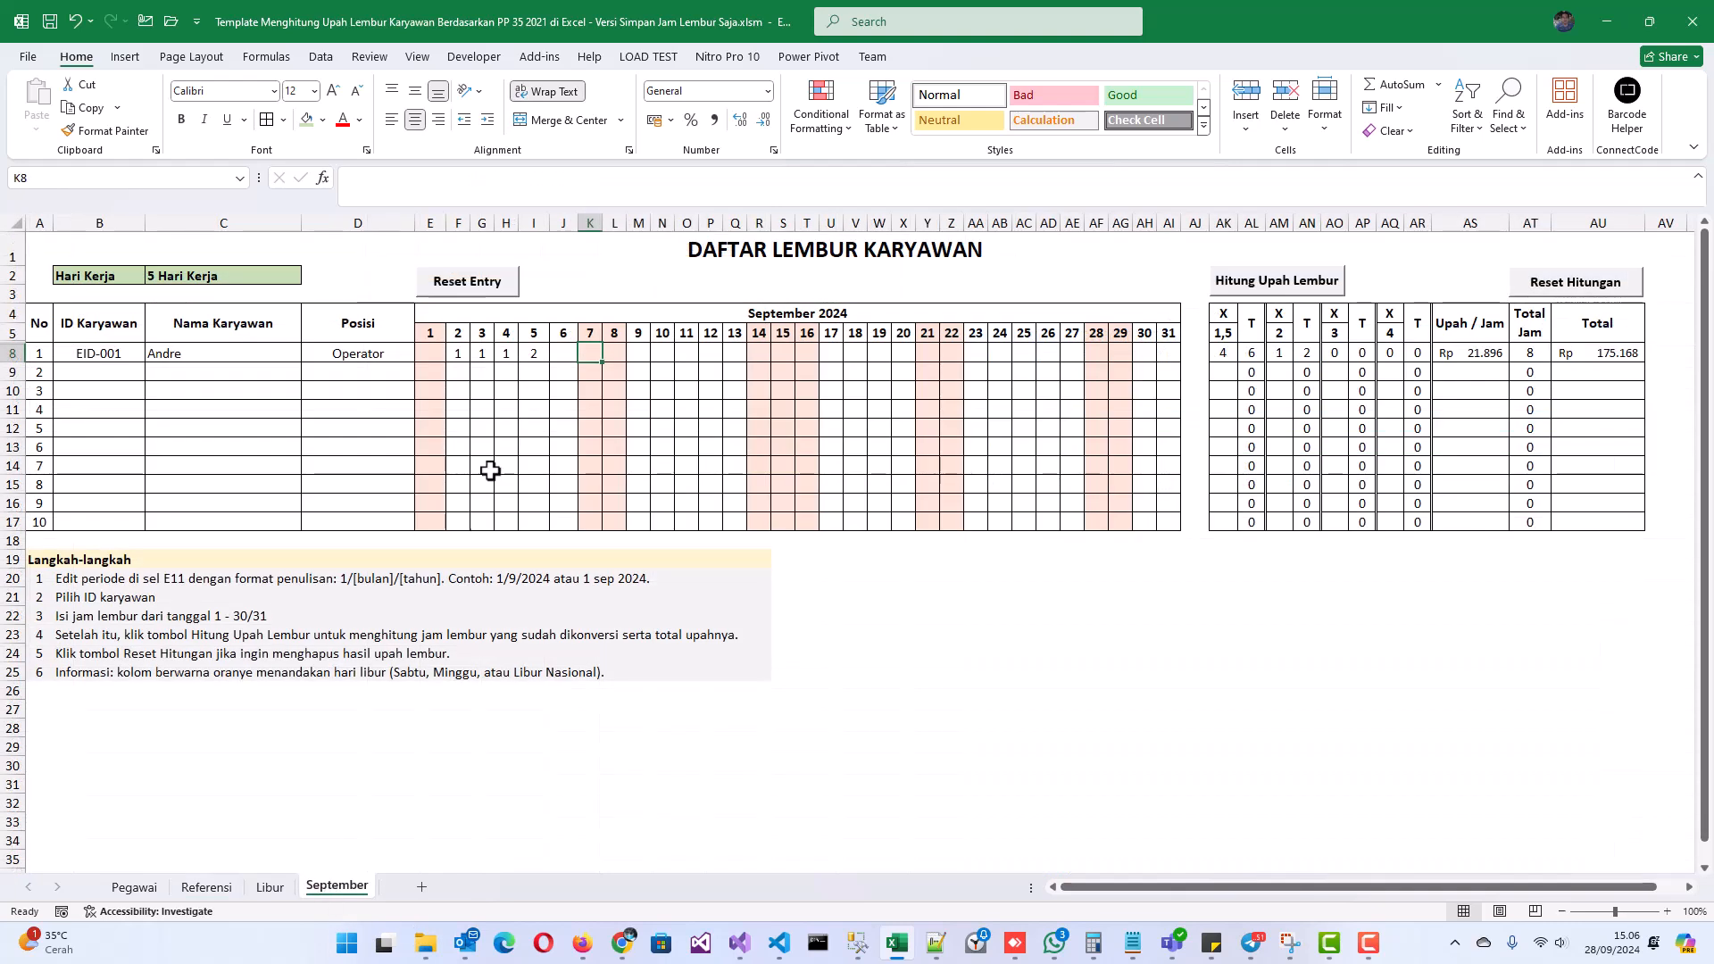
text(1)
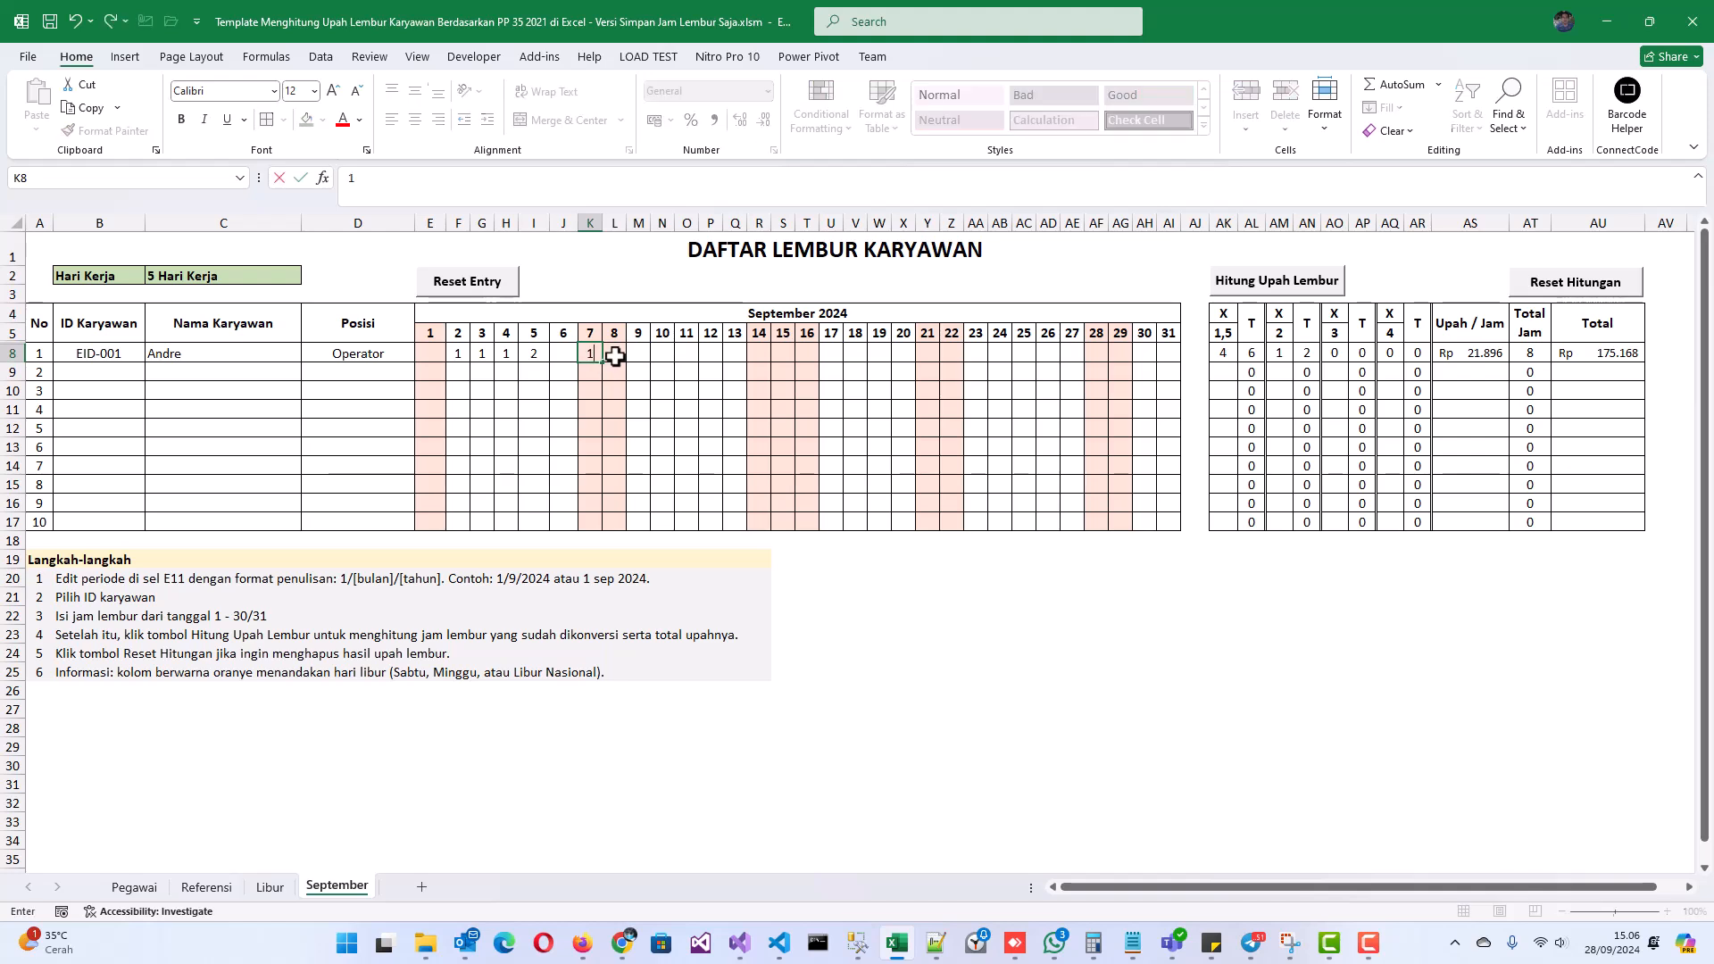
click(614, 354)
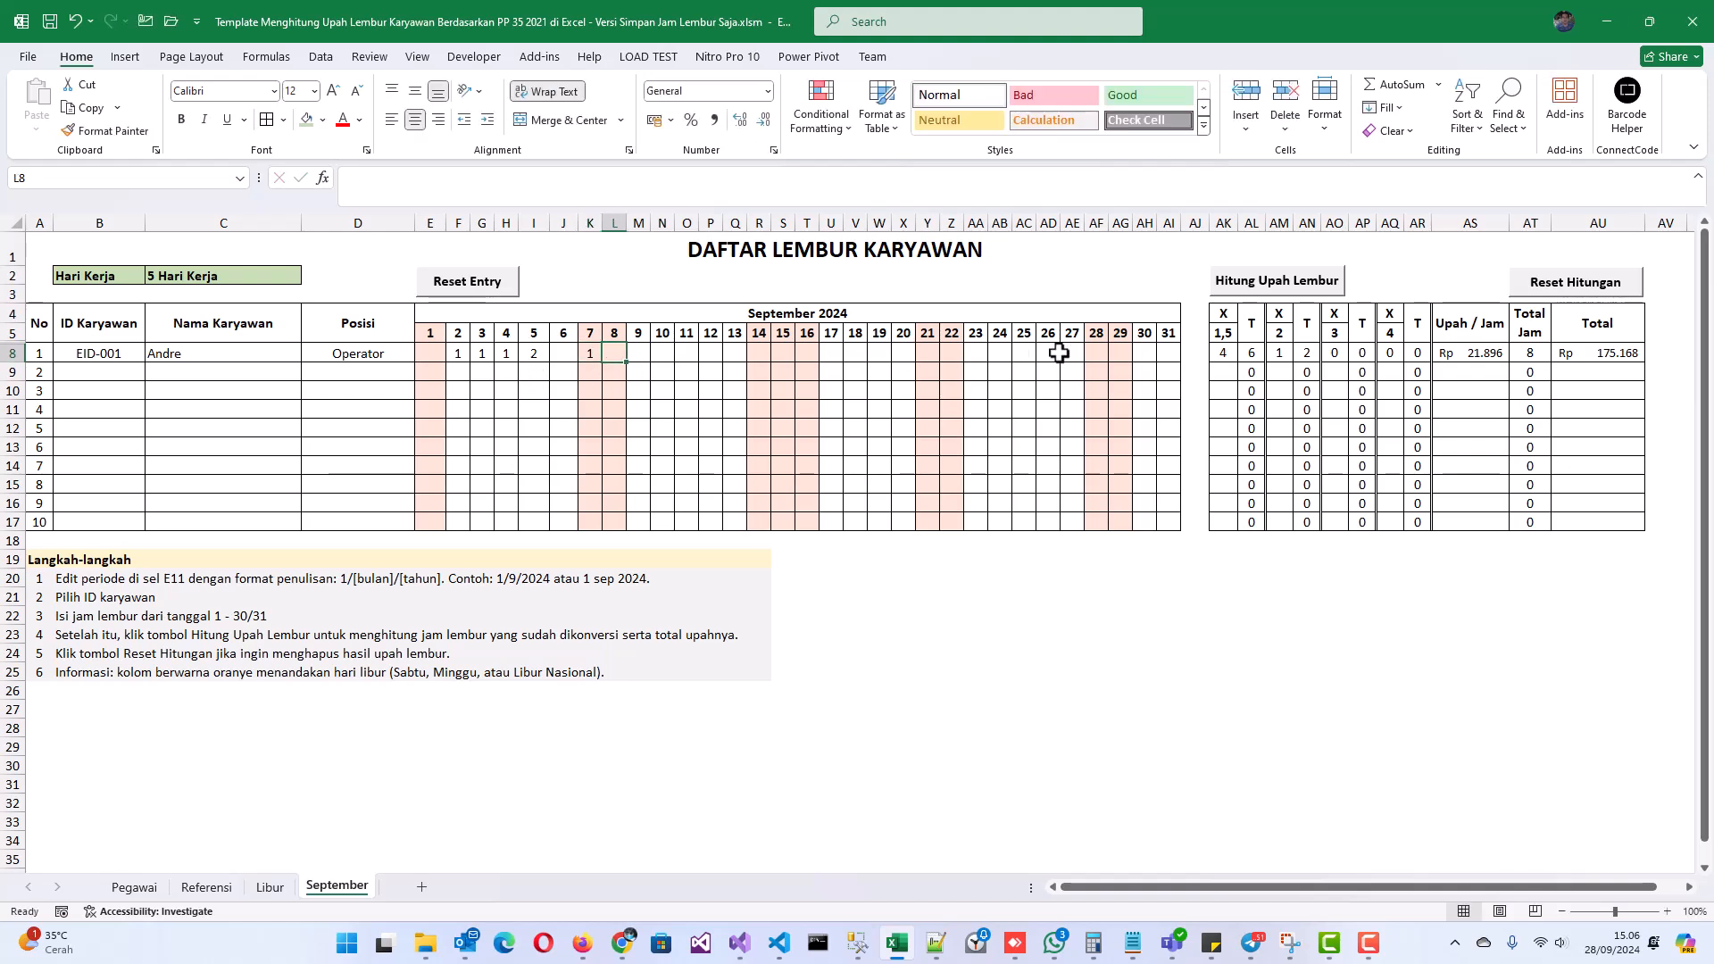
click(1281, 281)
Set the first employee's September 7 overtime to 8 hours, recalculate the overtime pay and check the X 2 hours.
click(589, 353)
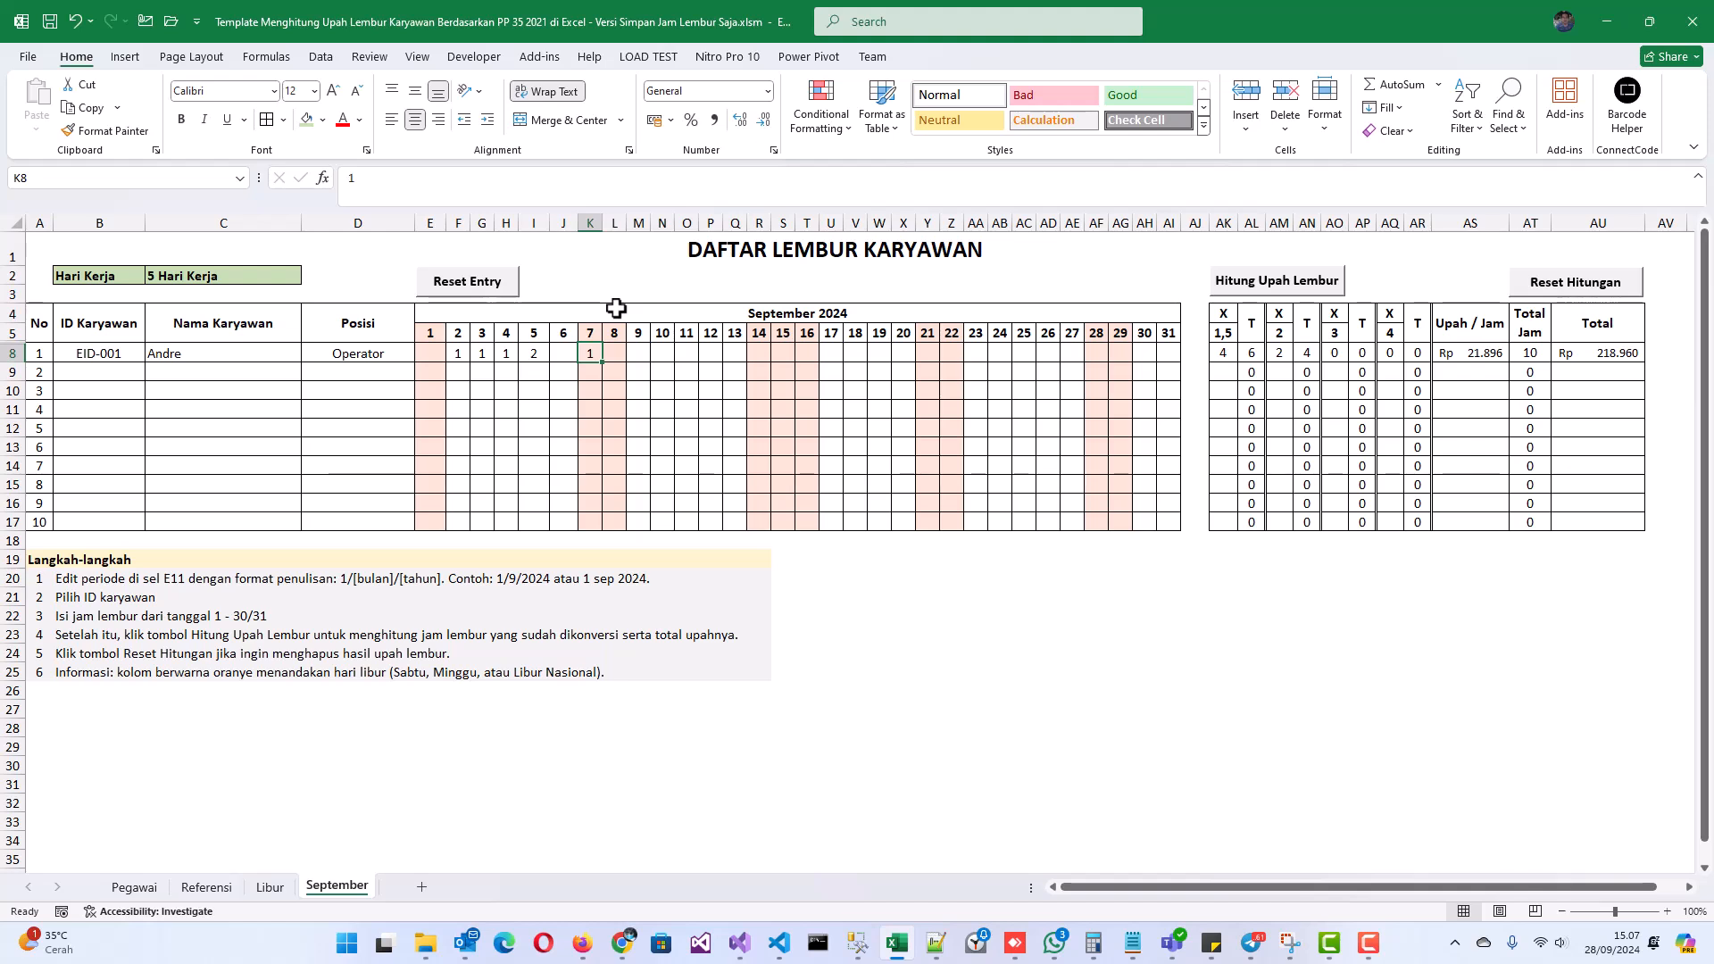
text(8)
key(Tab)
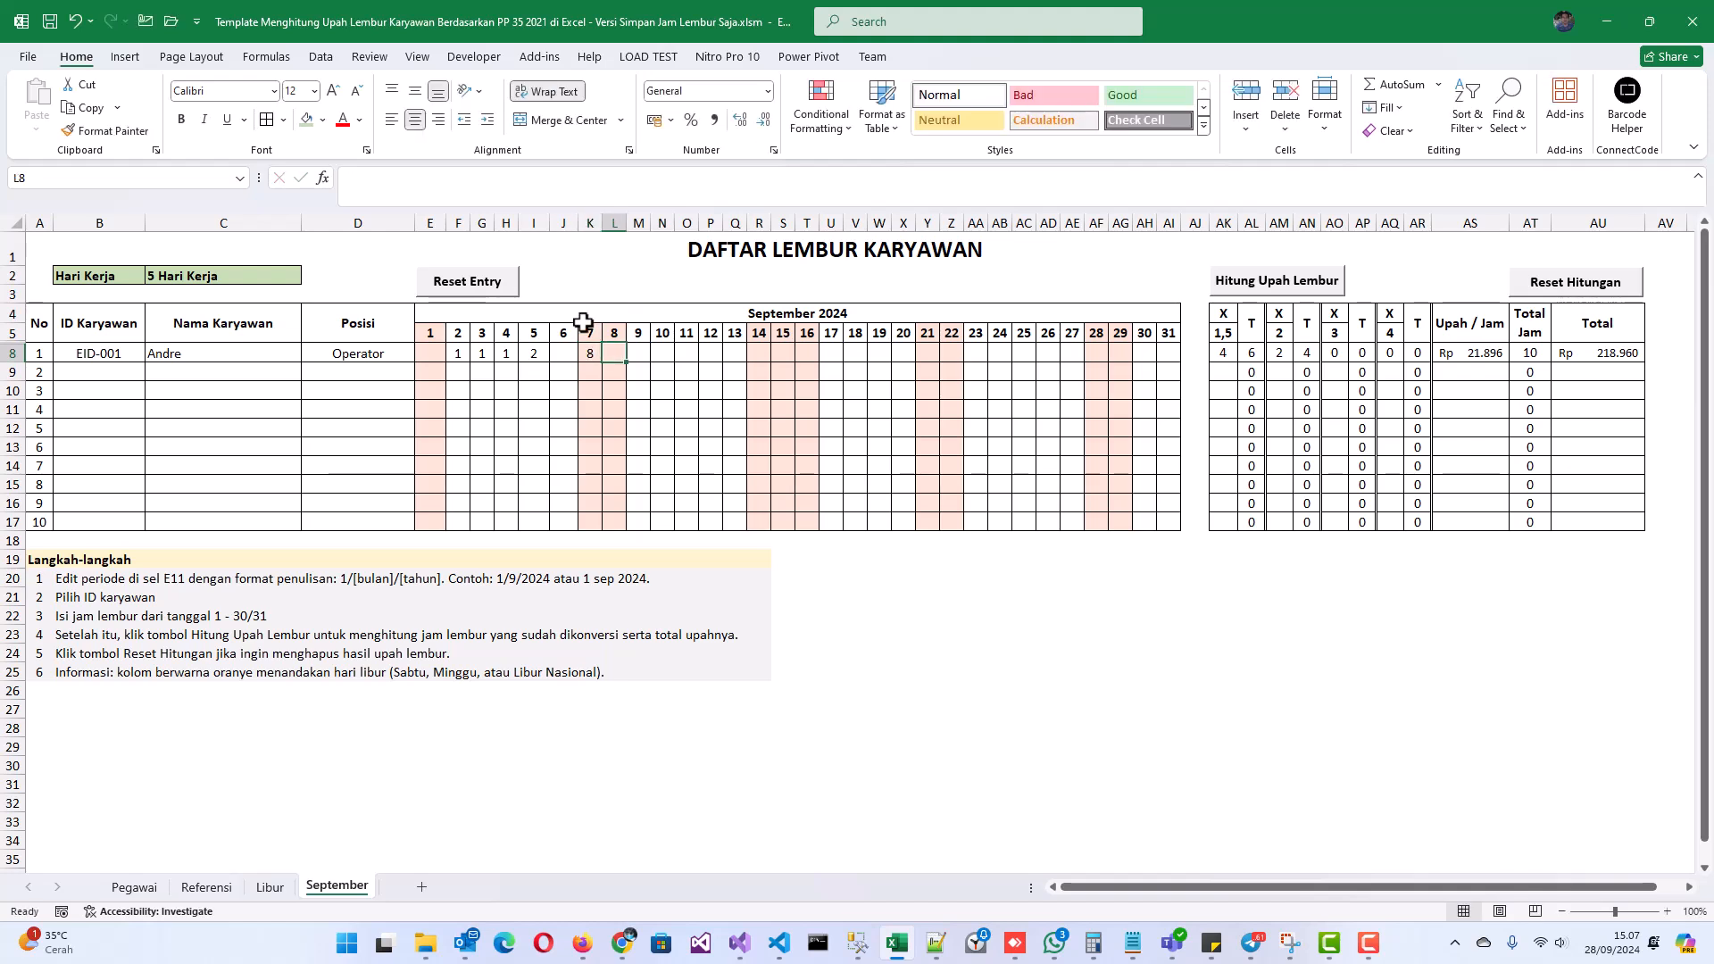
click(1285, 353)
click(1277, 280)
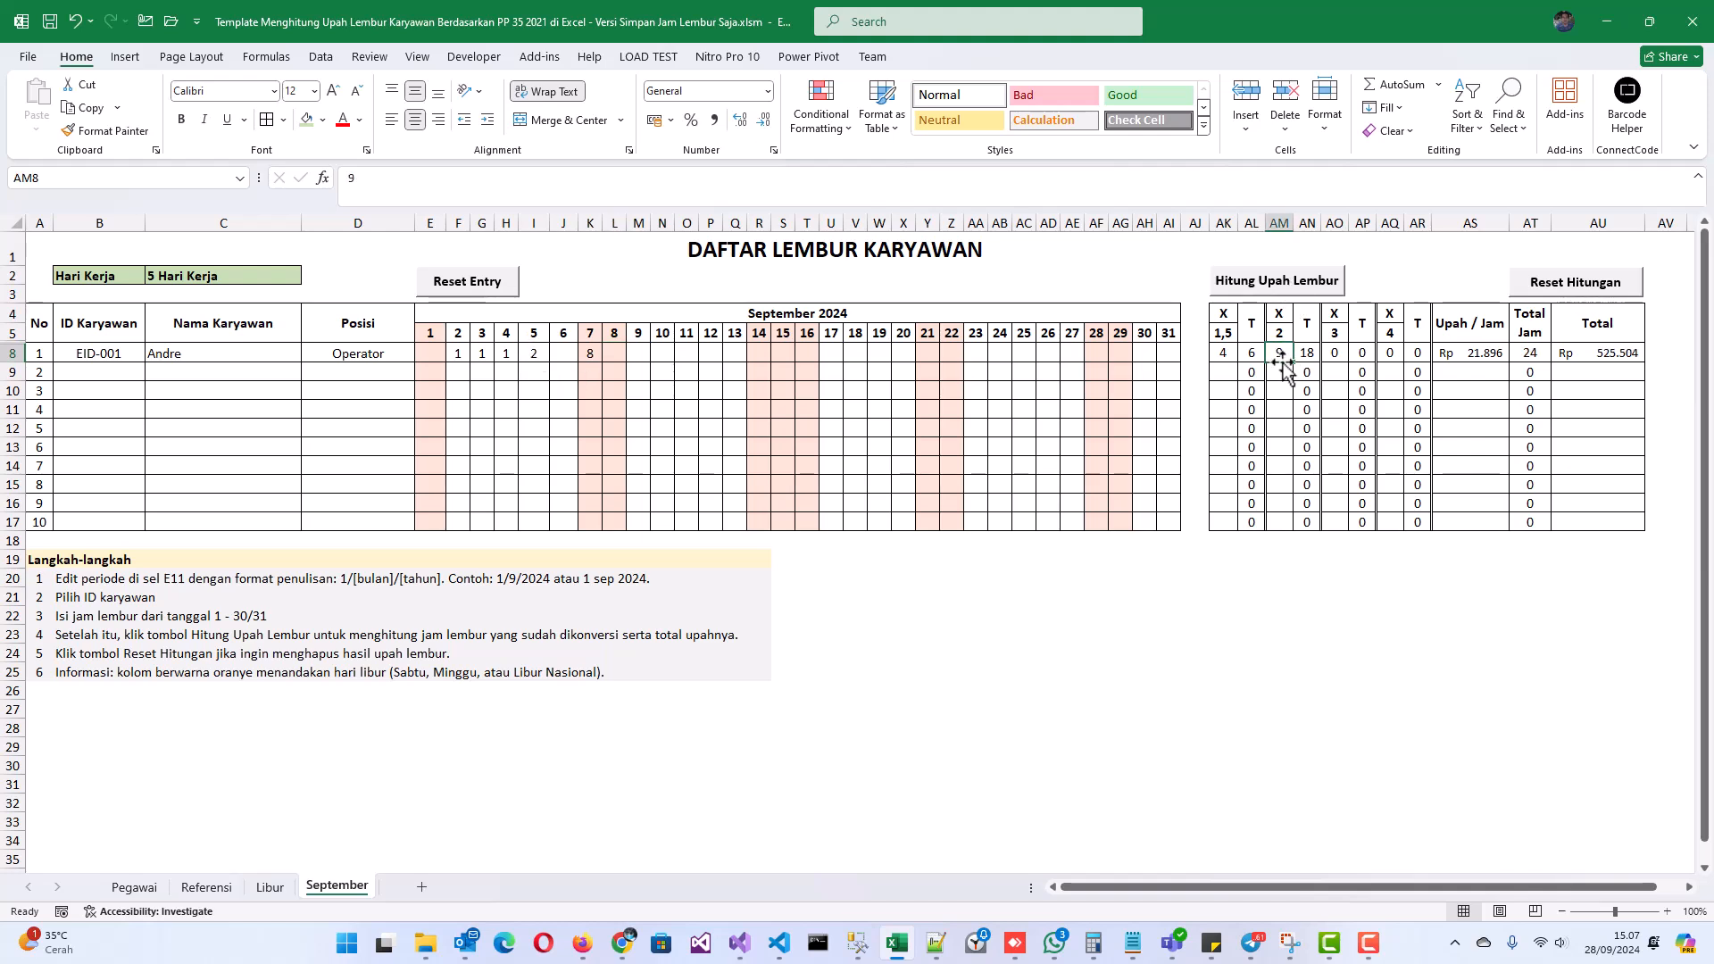
Set the first employee's September 7 overtime to 10 hours, recalculate the overtime pay and check the X 3 hours.
click(590, 354)
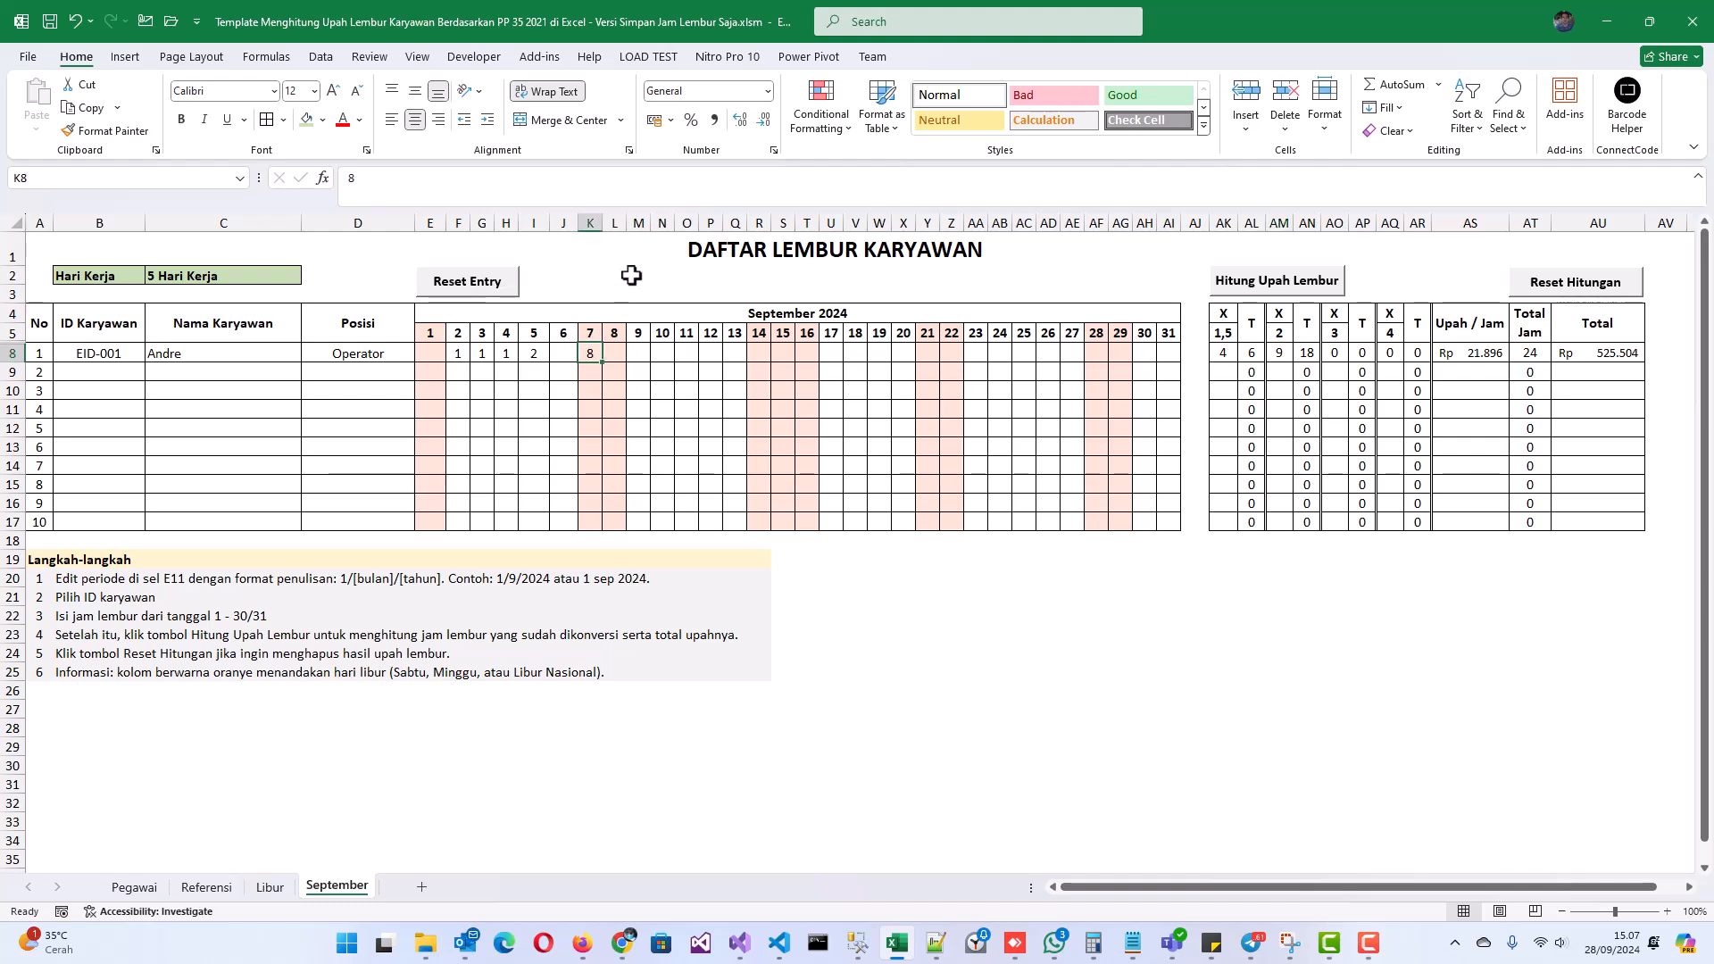
text(10)
key(Tab)
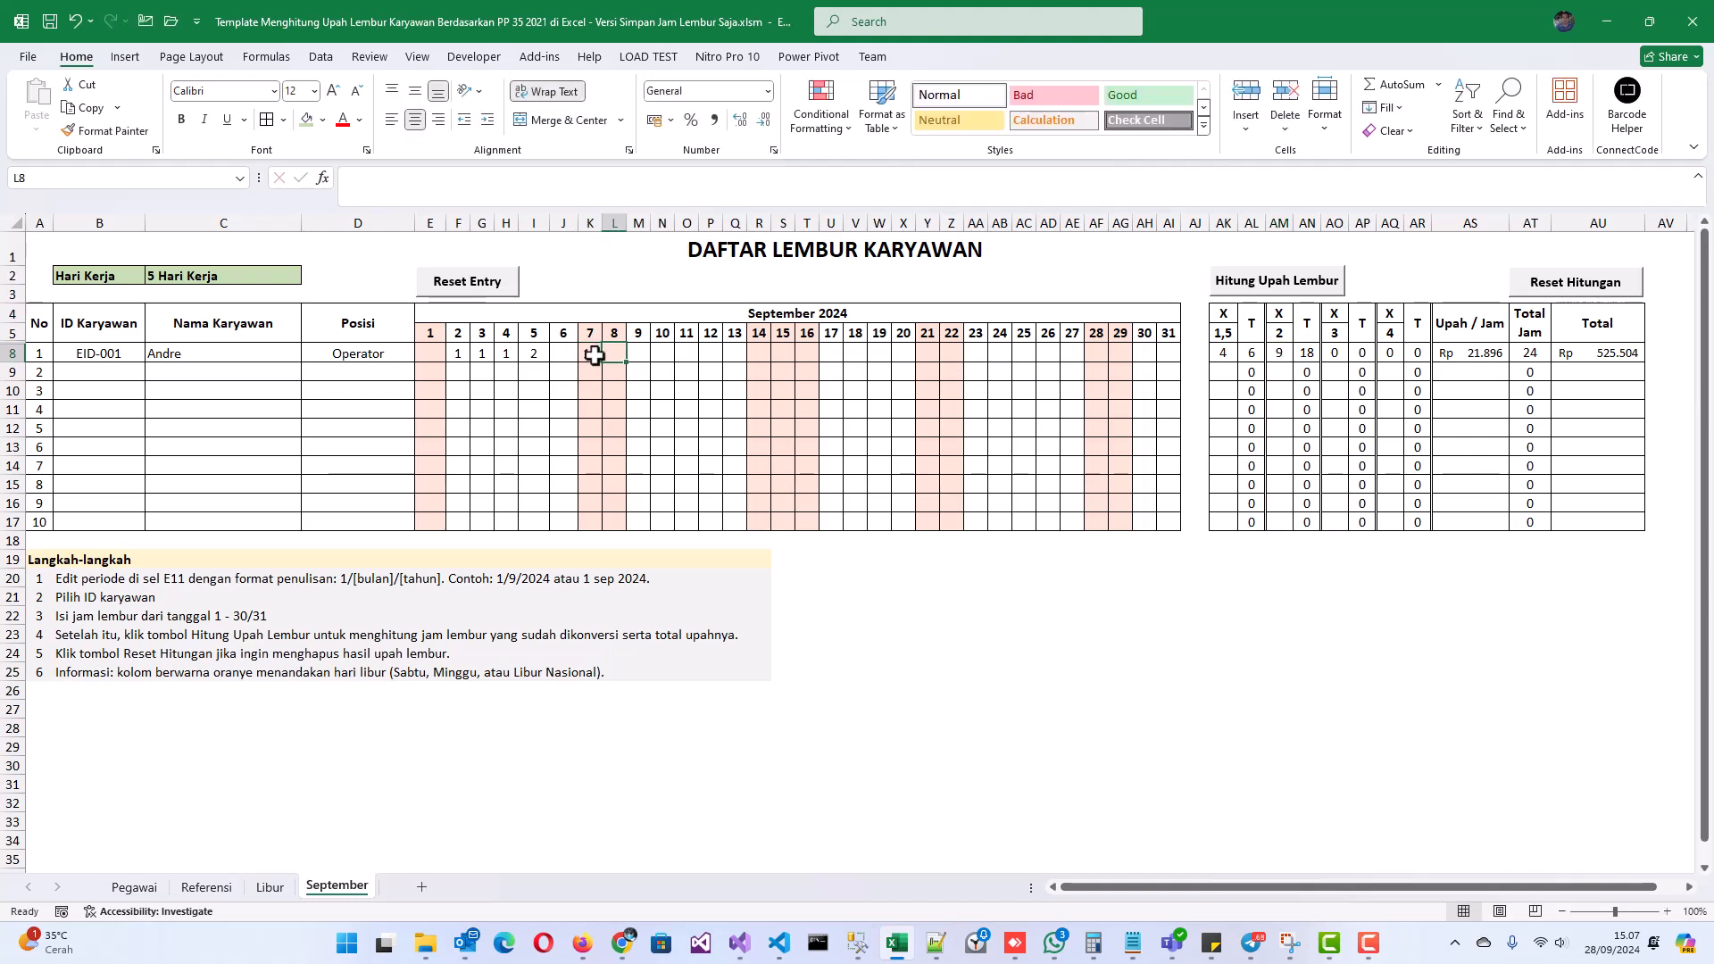
click(1281, 353)
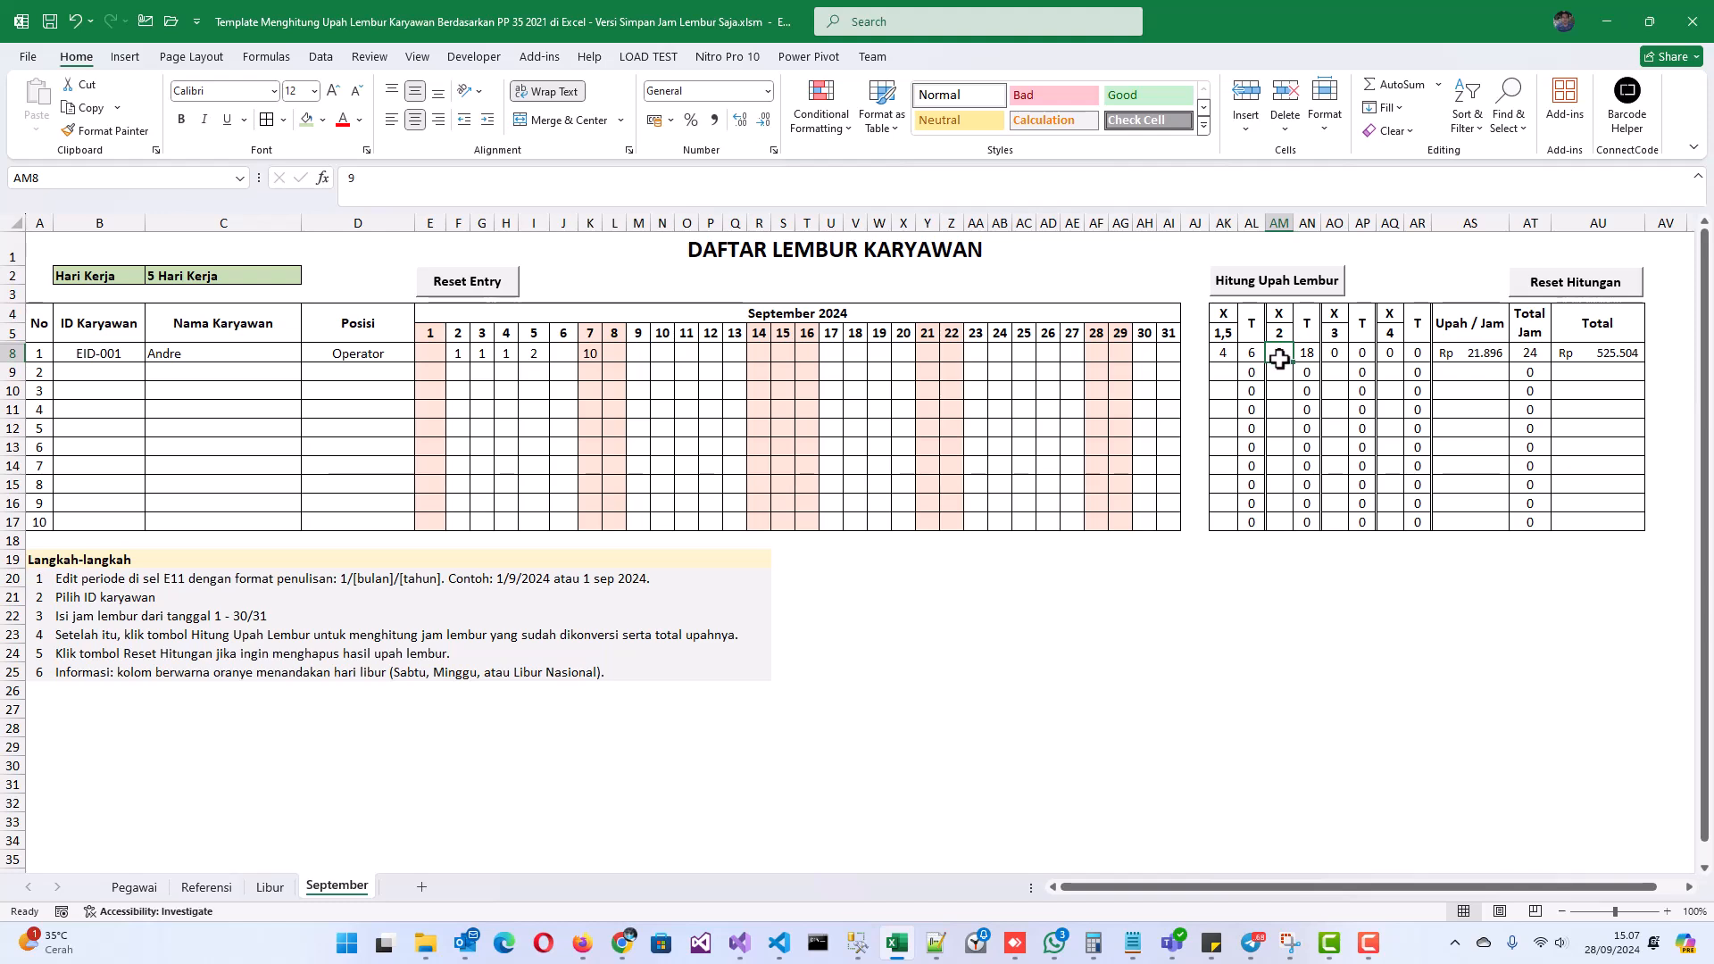
click(537, 351)
text(2)
key(ctrl+Return)
click(596, 352)
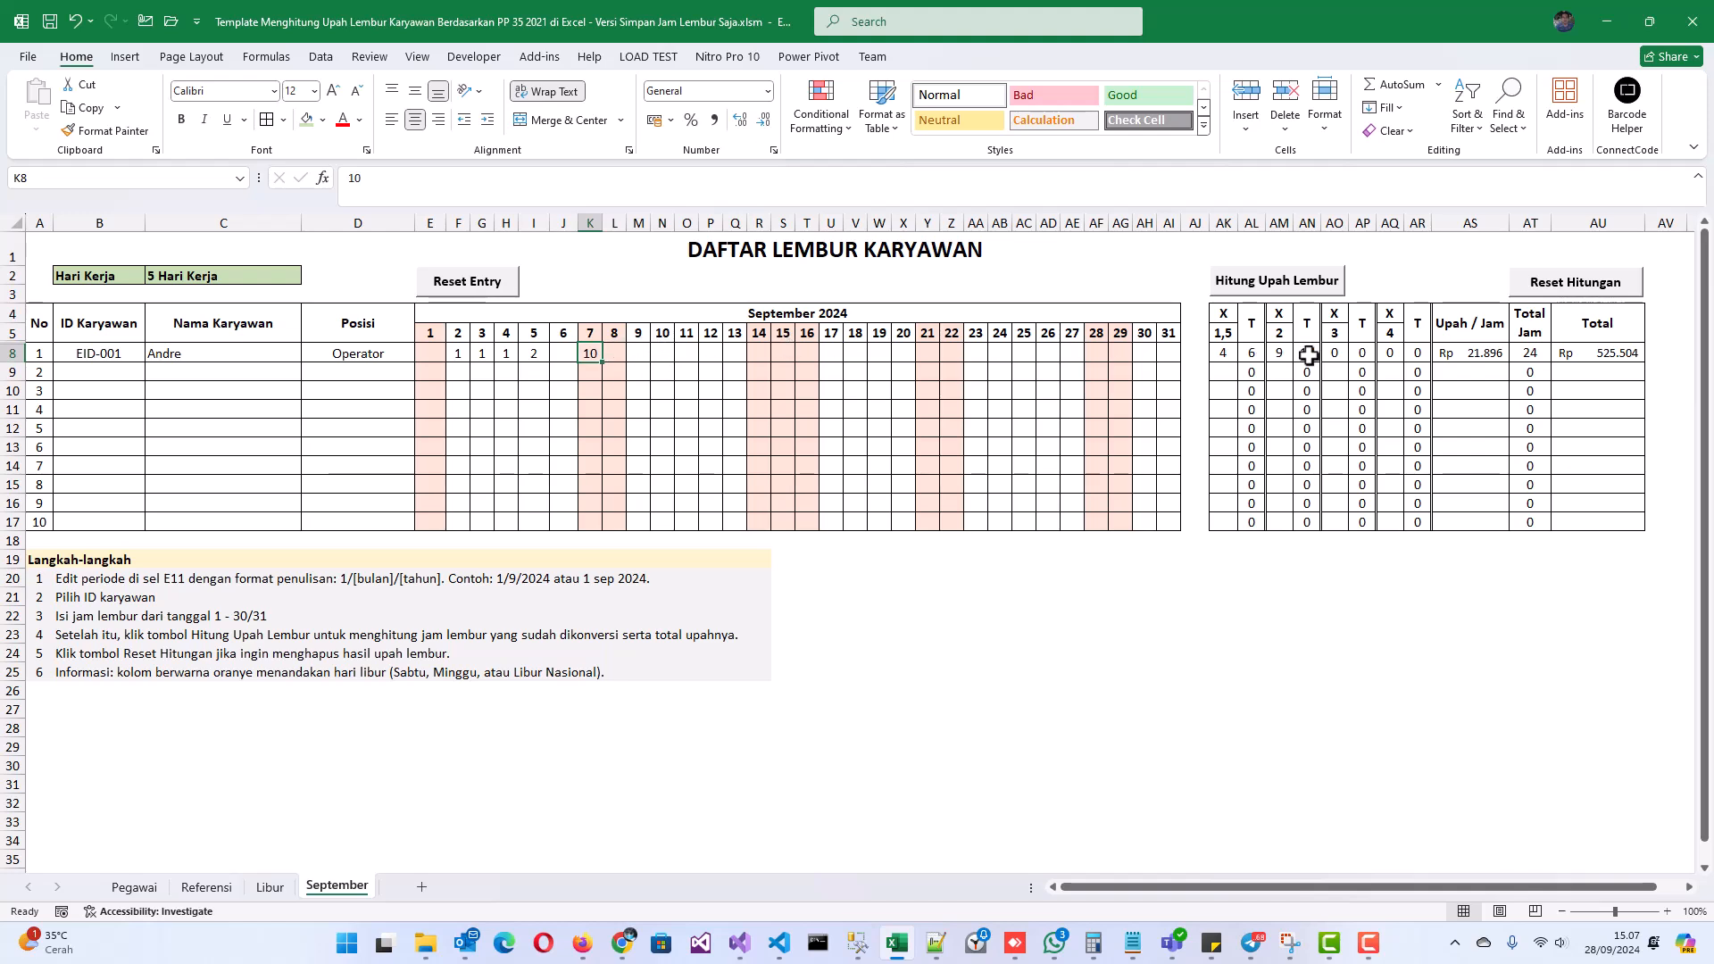
click(1338, 355)
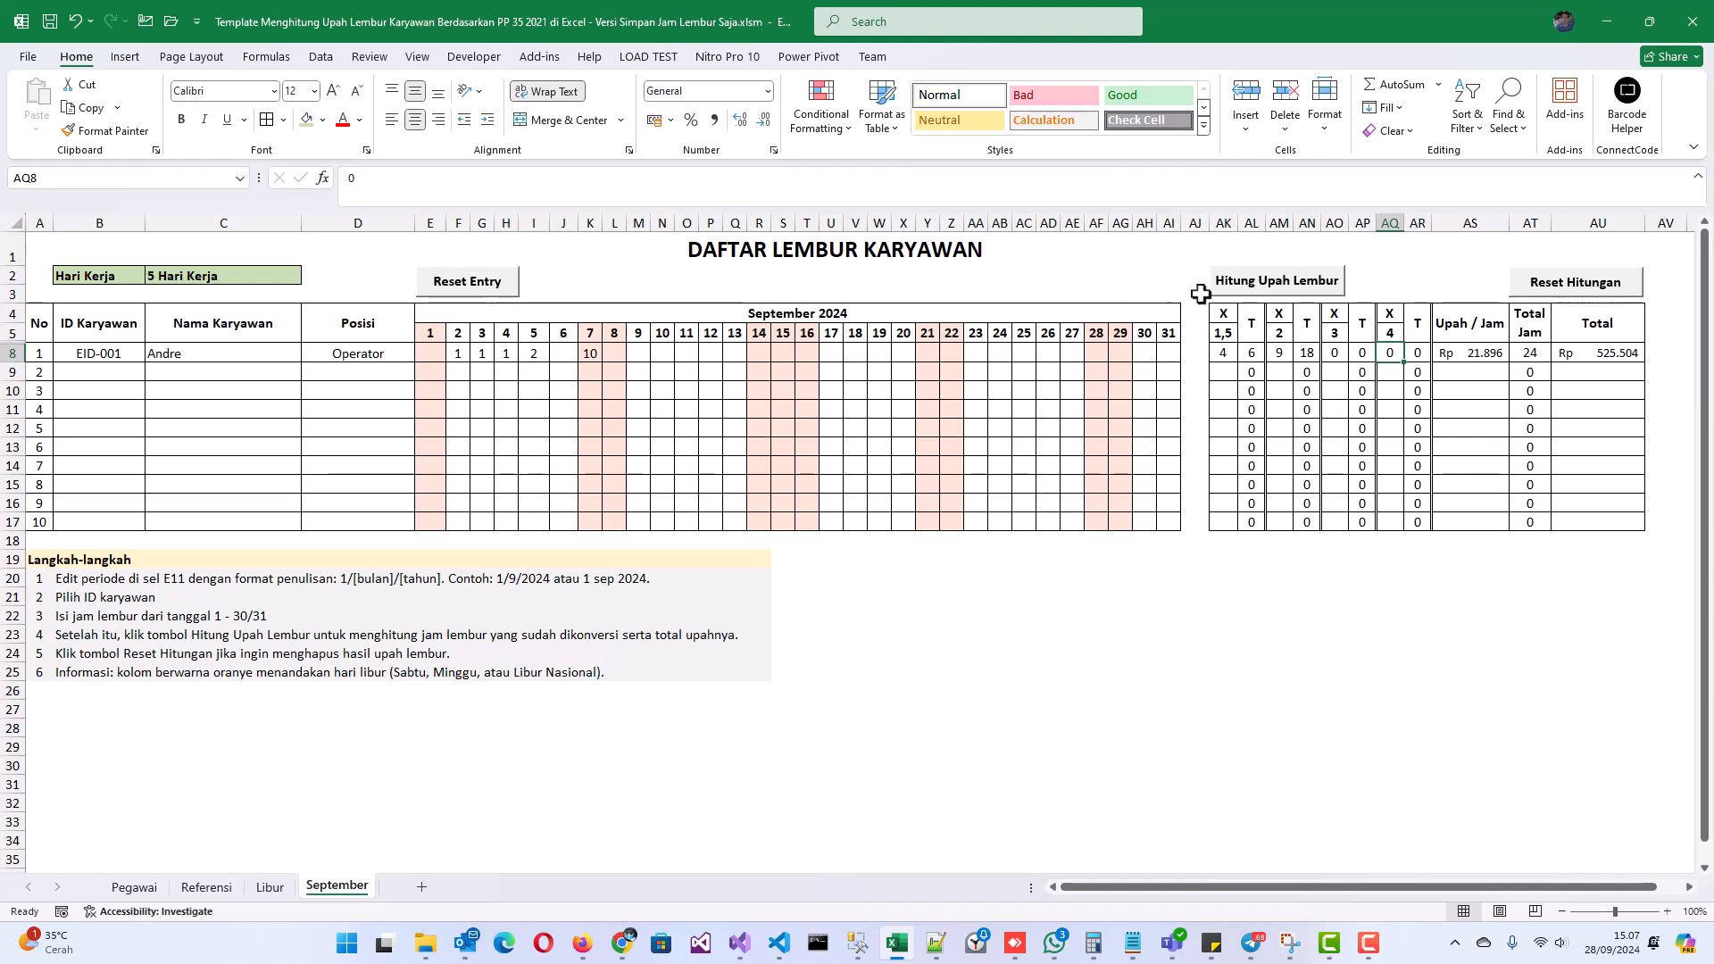
click(1278, 284)
click(1335, 352)
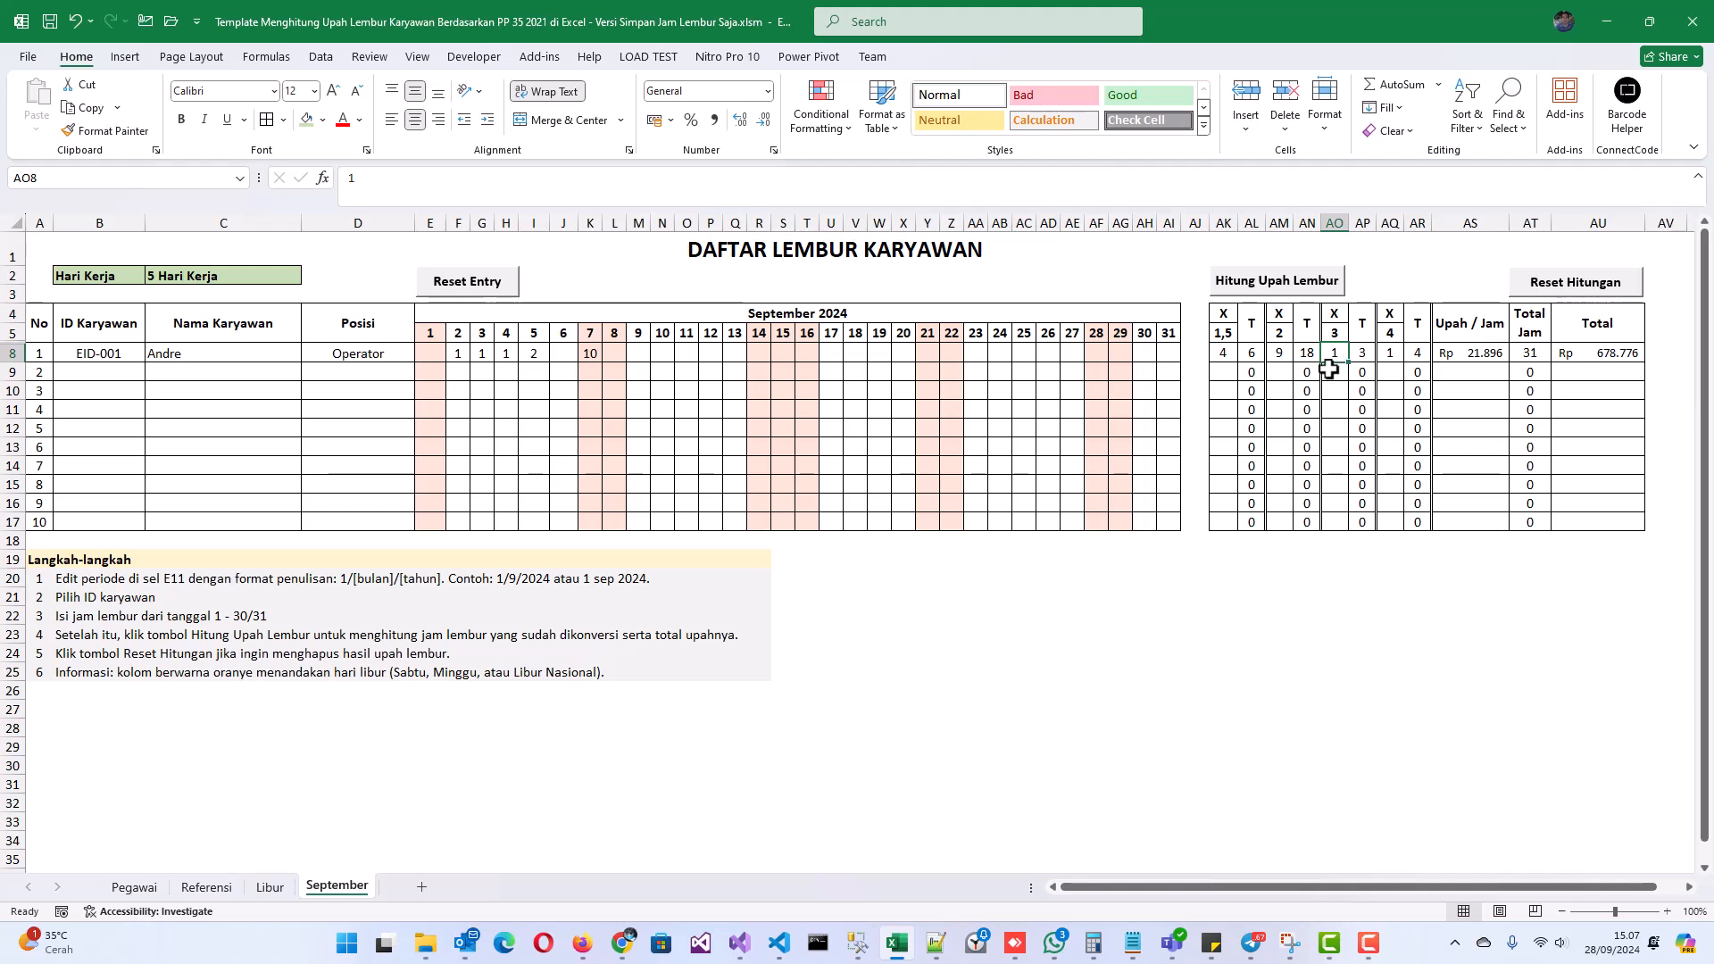
Check the Saturday X 4 limit in the Referensi sheet and the first employee's Total Jam and Total in the September sheet.
click(269, 887)
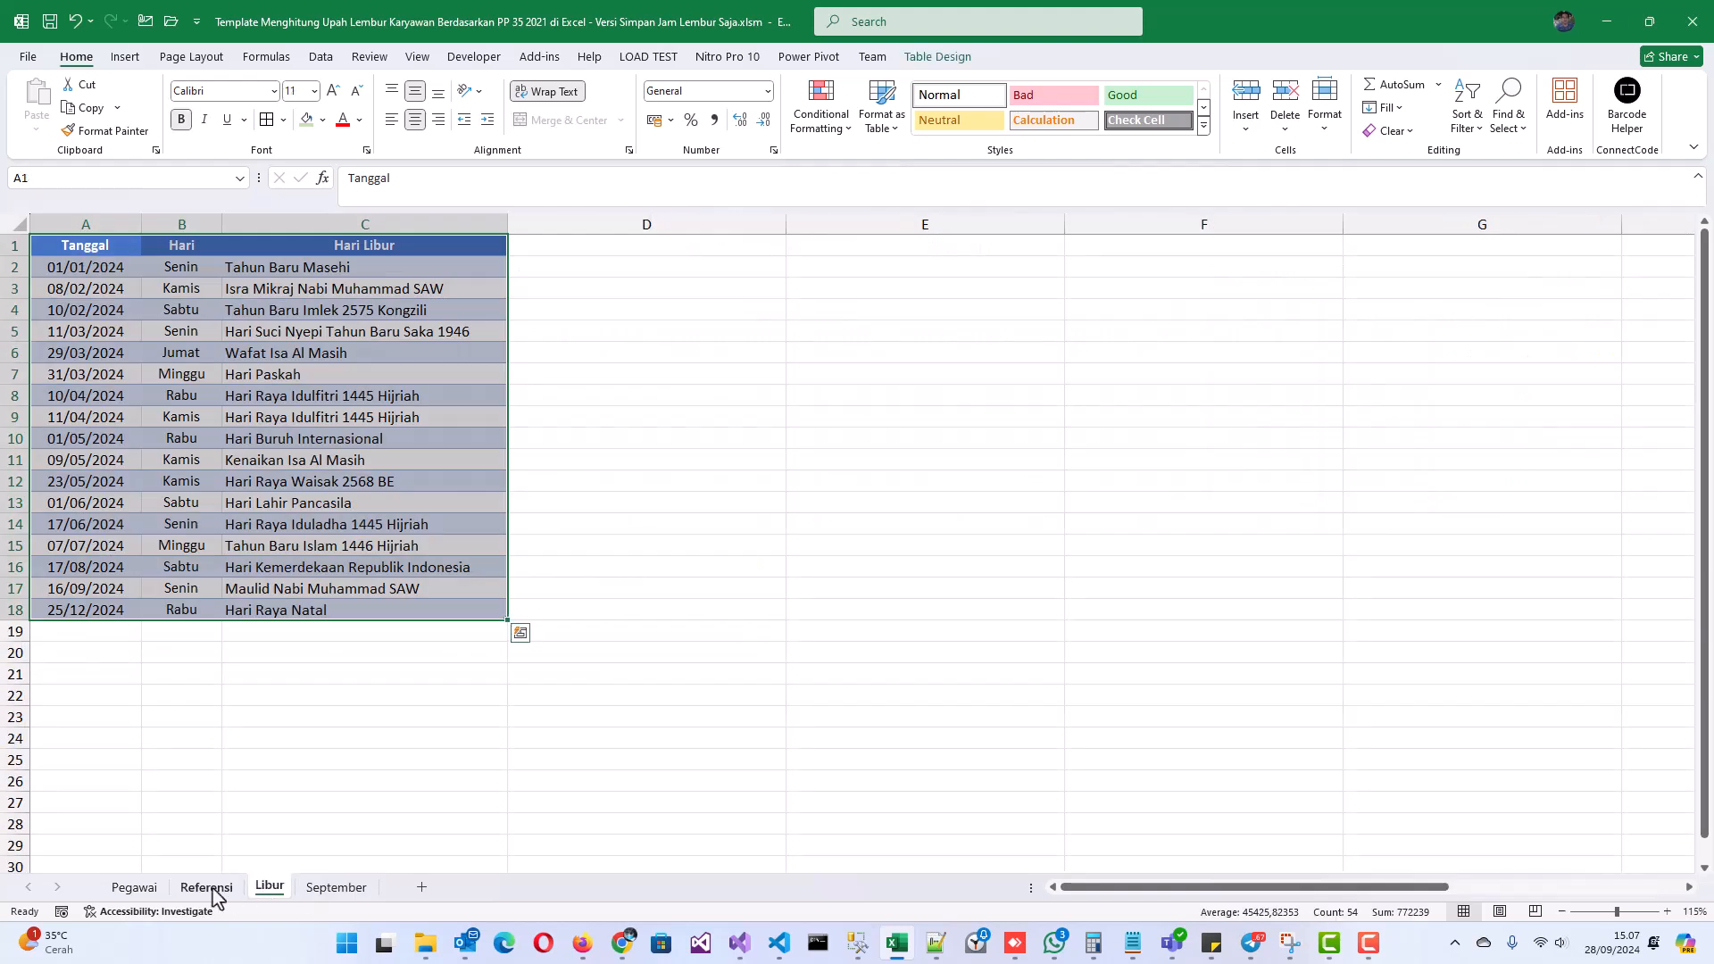
click(211, 888)
click(581, 318)
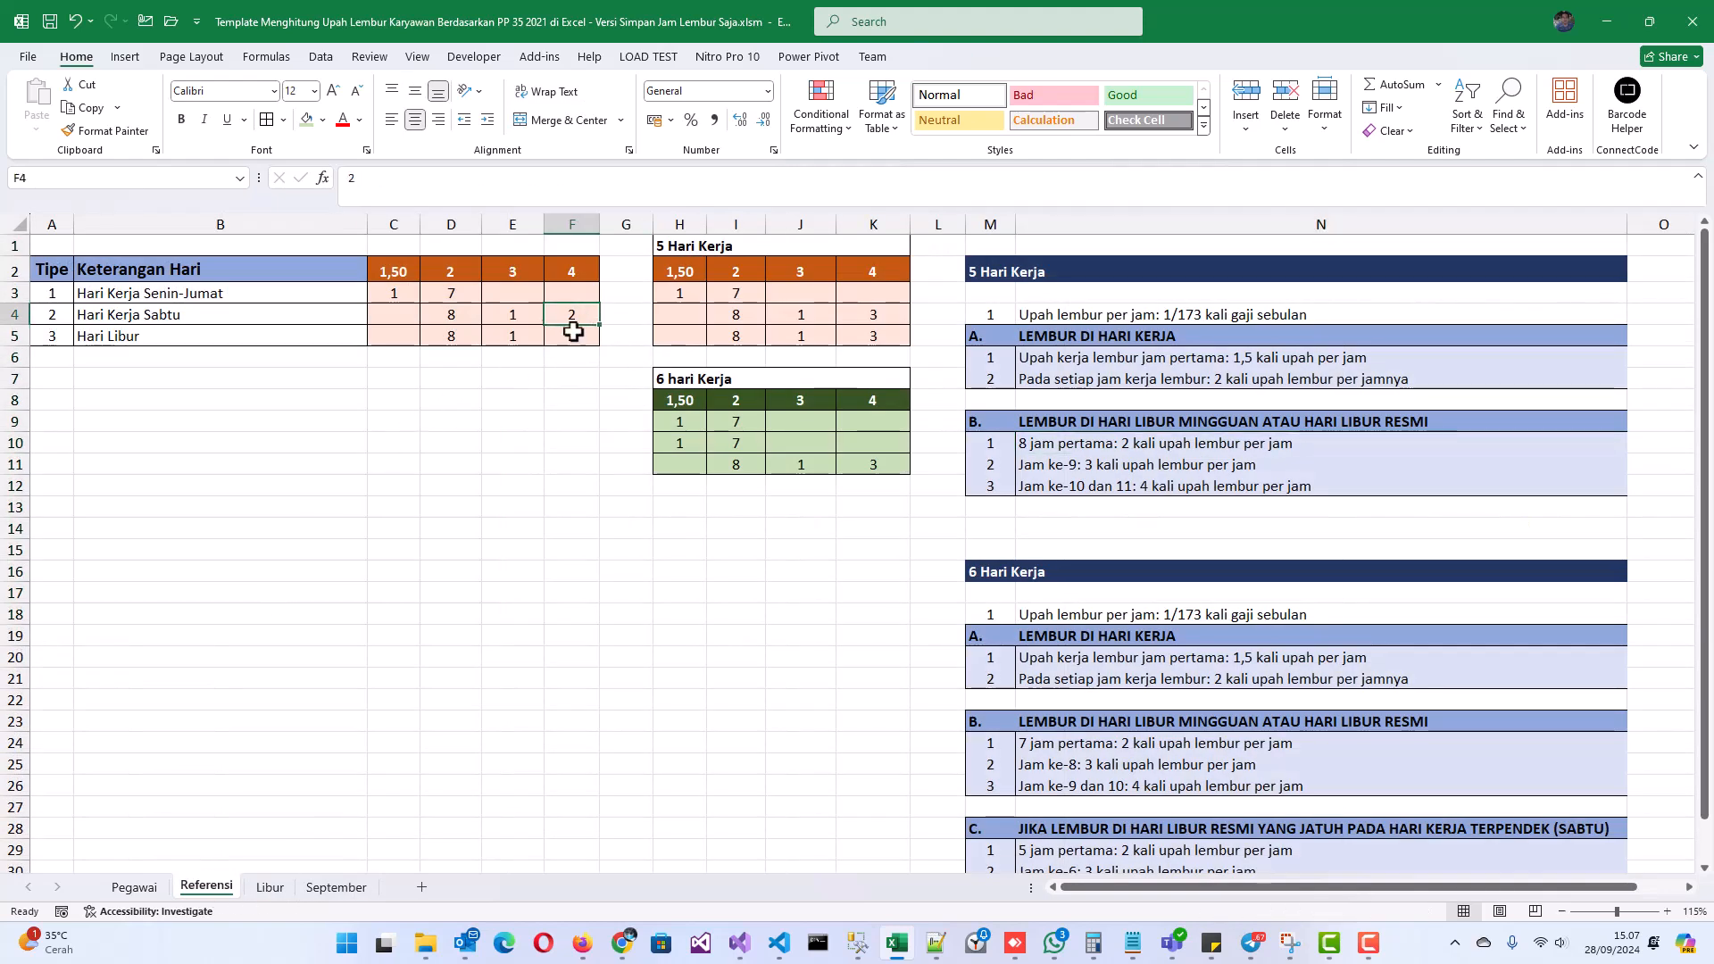
click(336, 887)
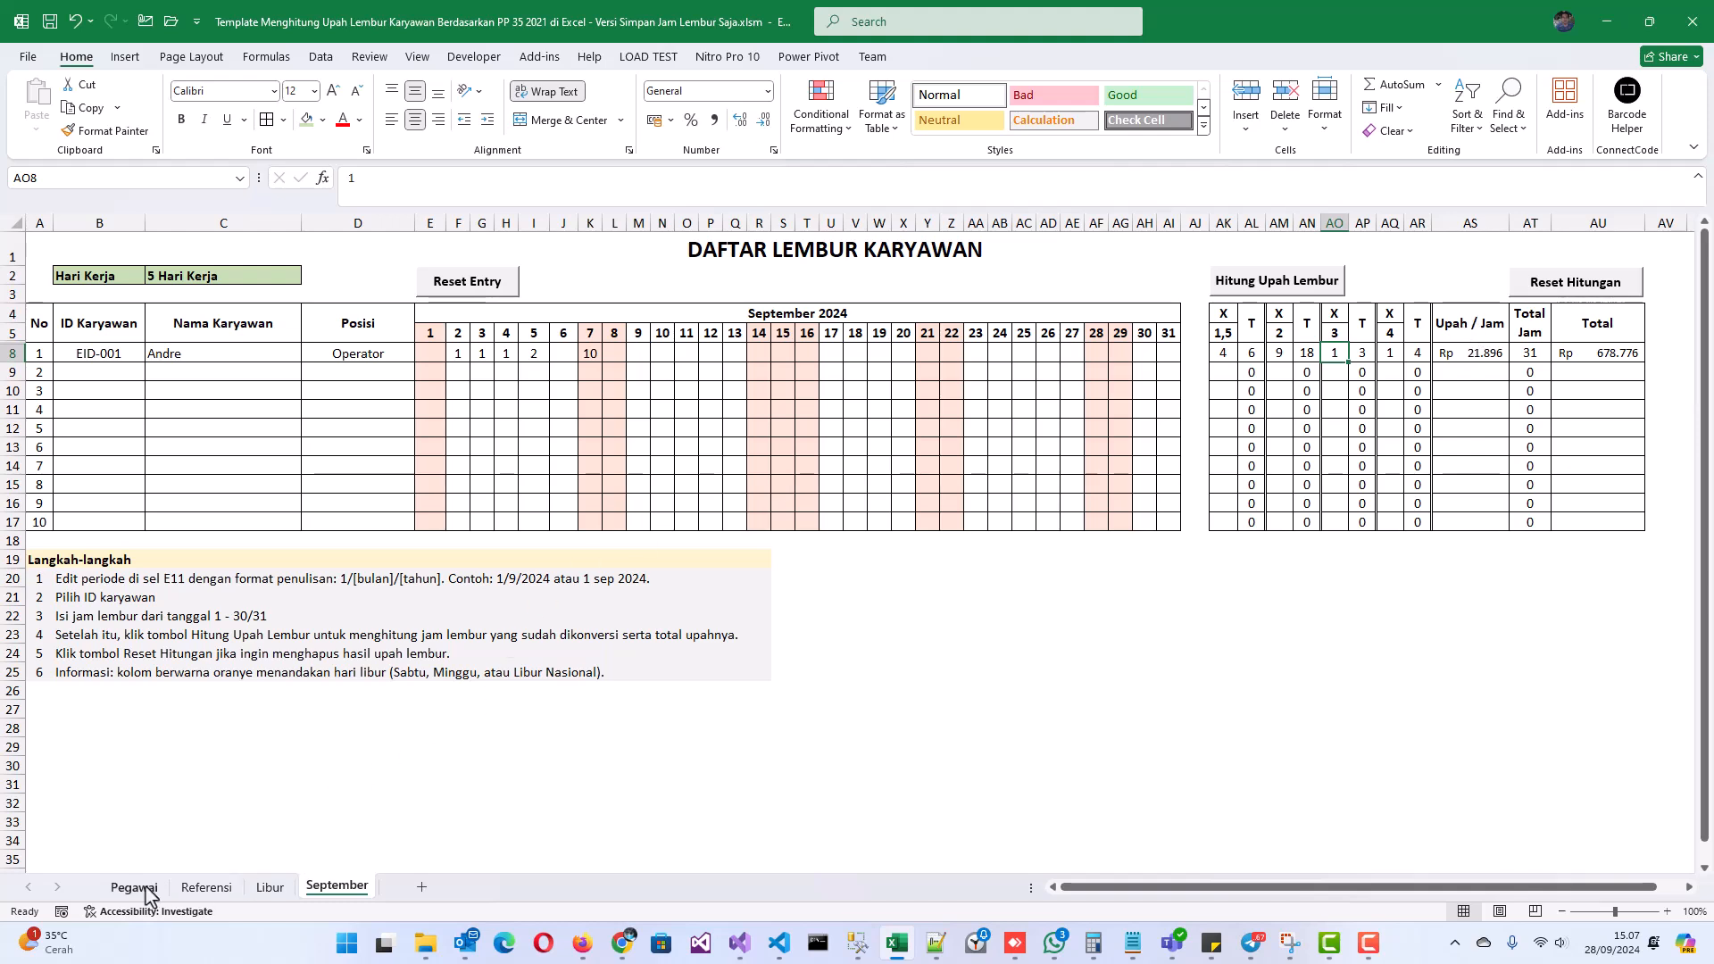
click(1533, 353)
click(1623, 352)
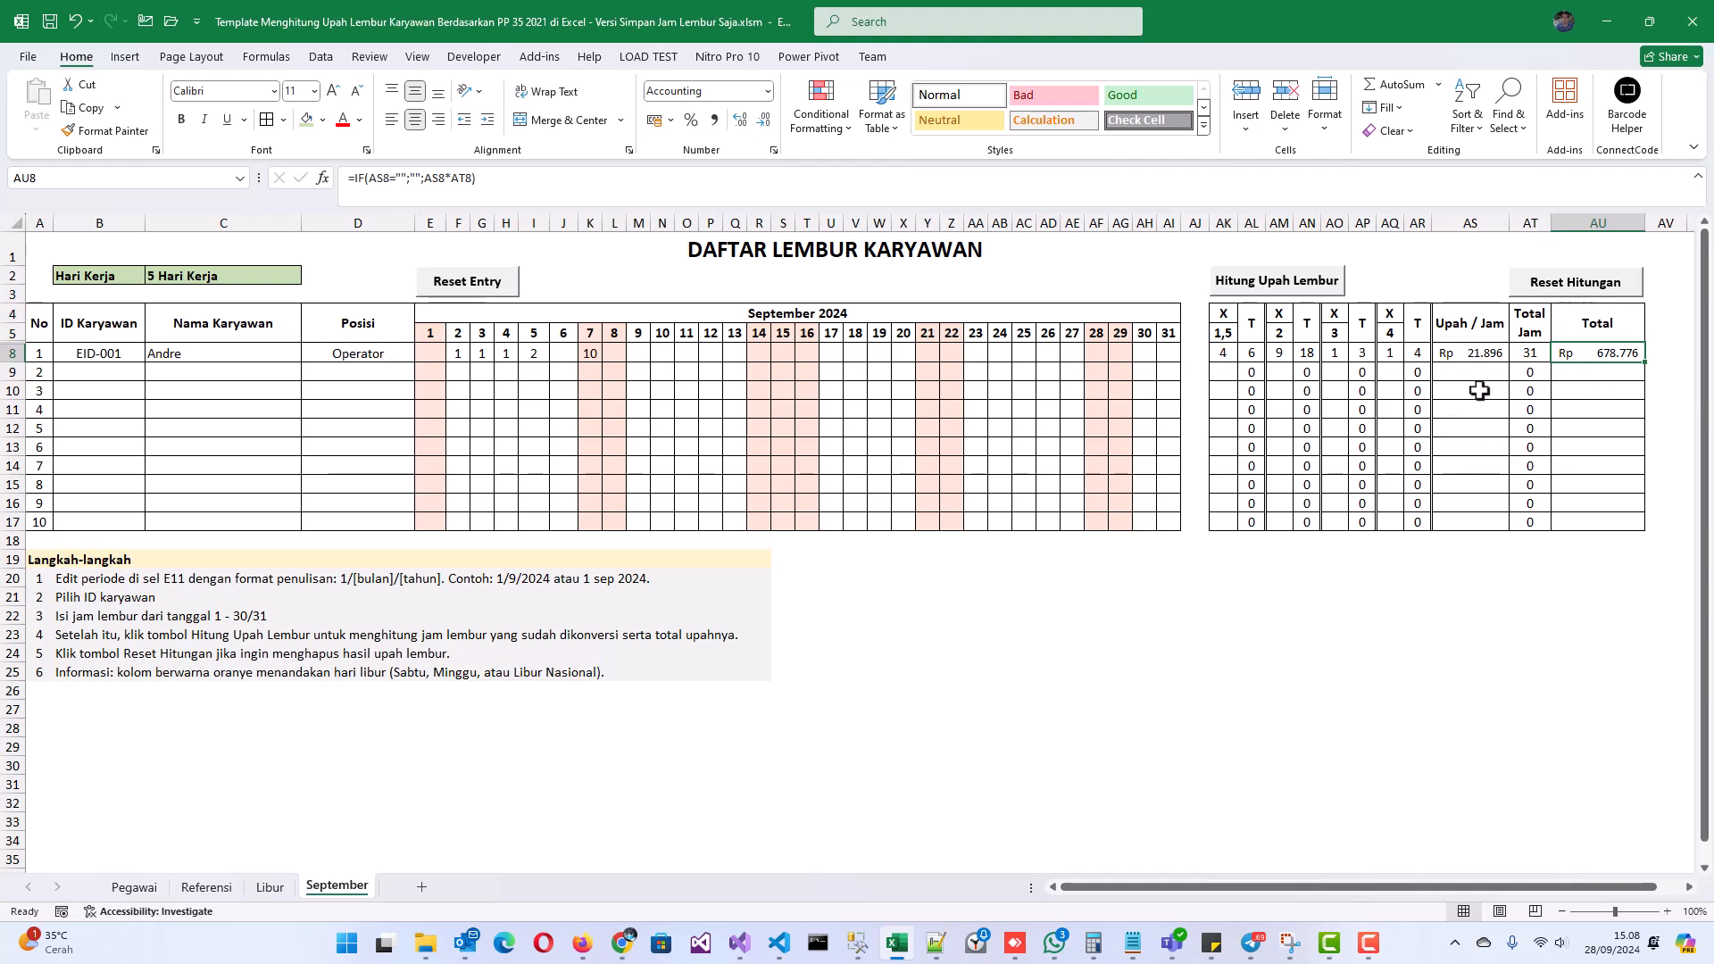
Review the Langkah-langkah instructions below the overtime table, including the period format.
drag(40, 560, 740, 667)
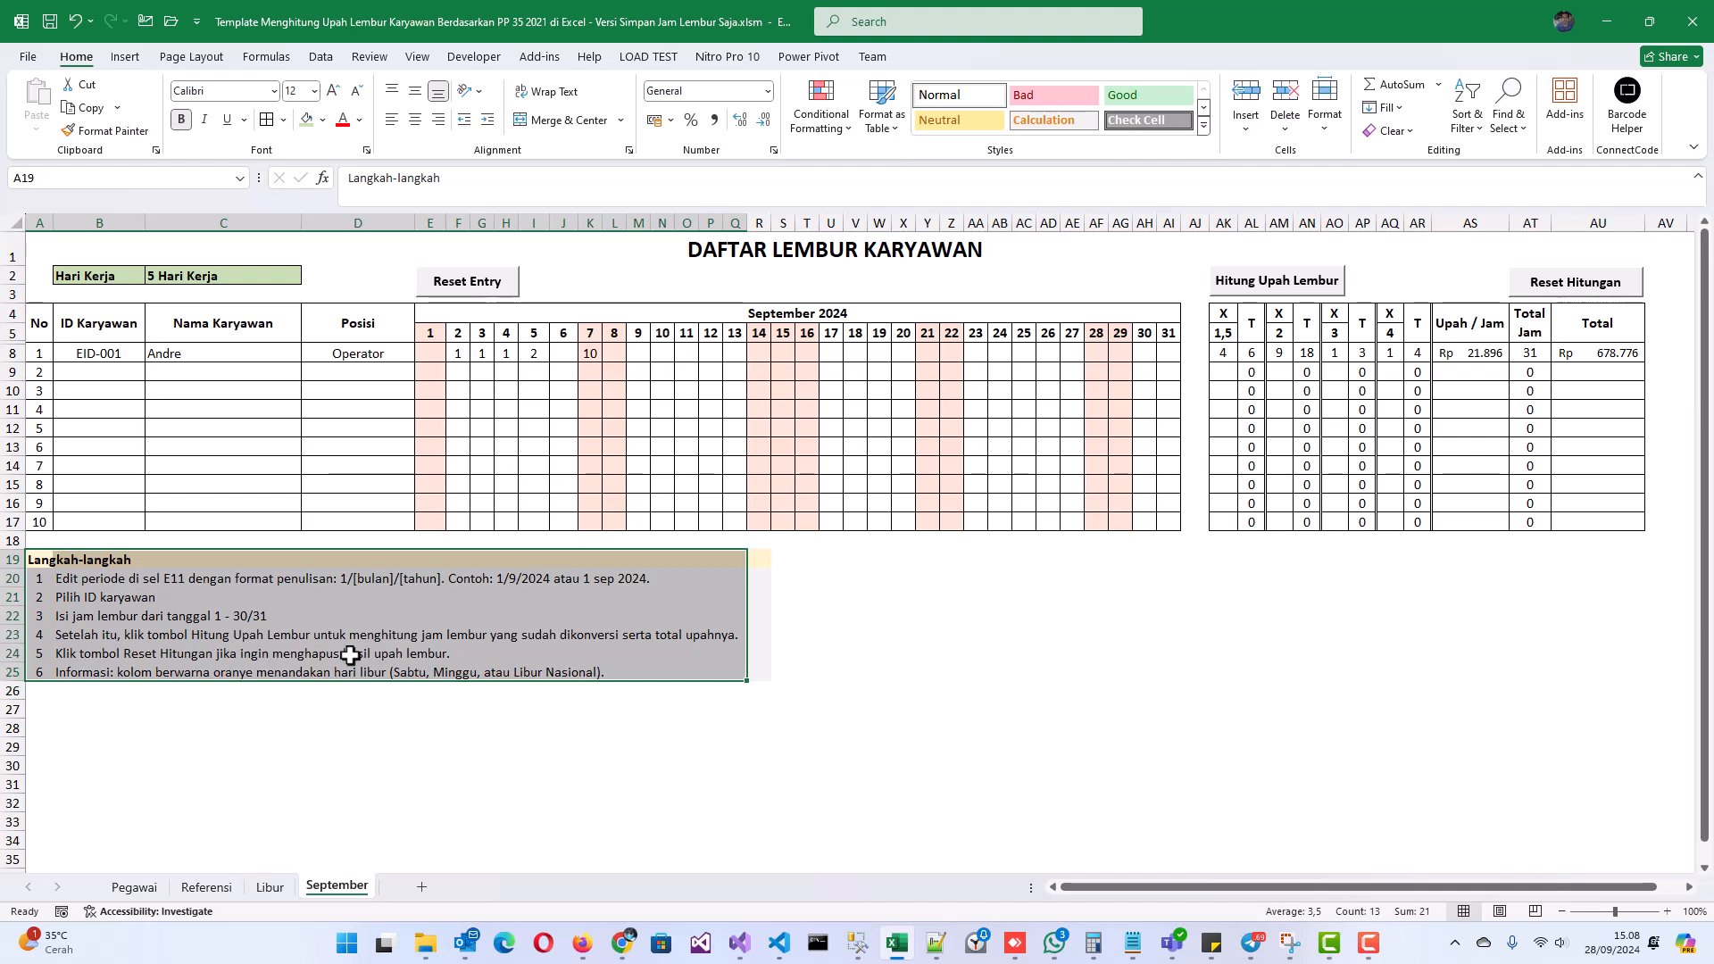
click(432, 596)
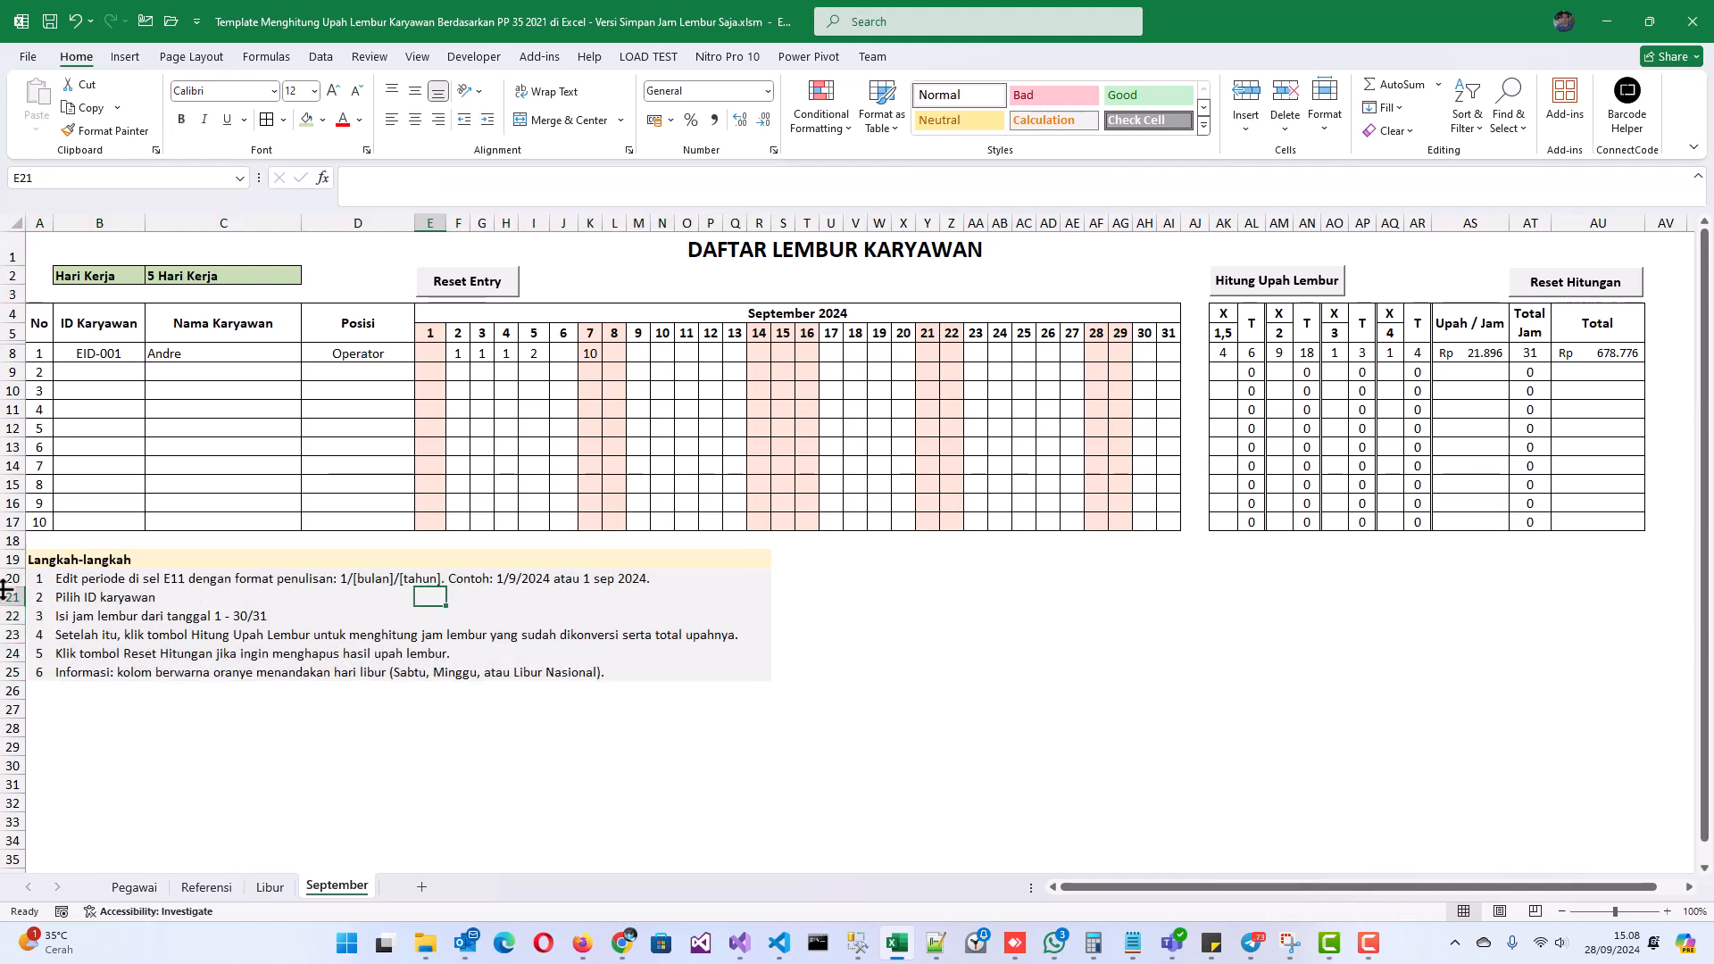
click(55, 580)
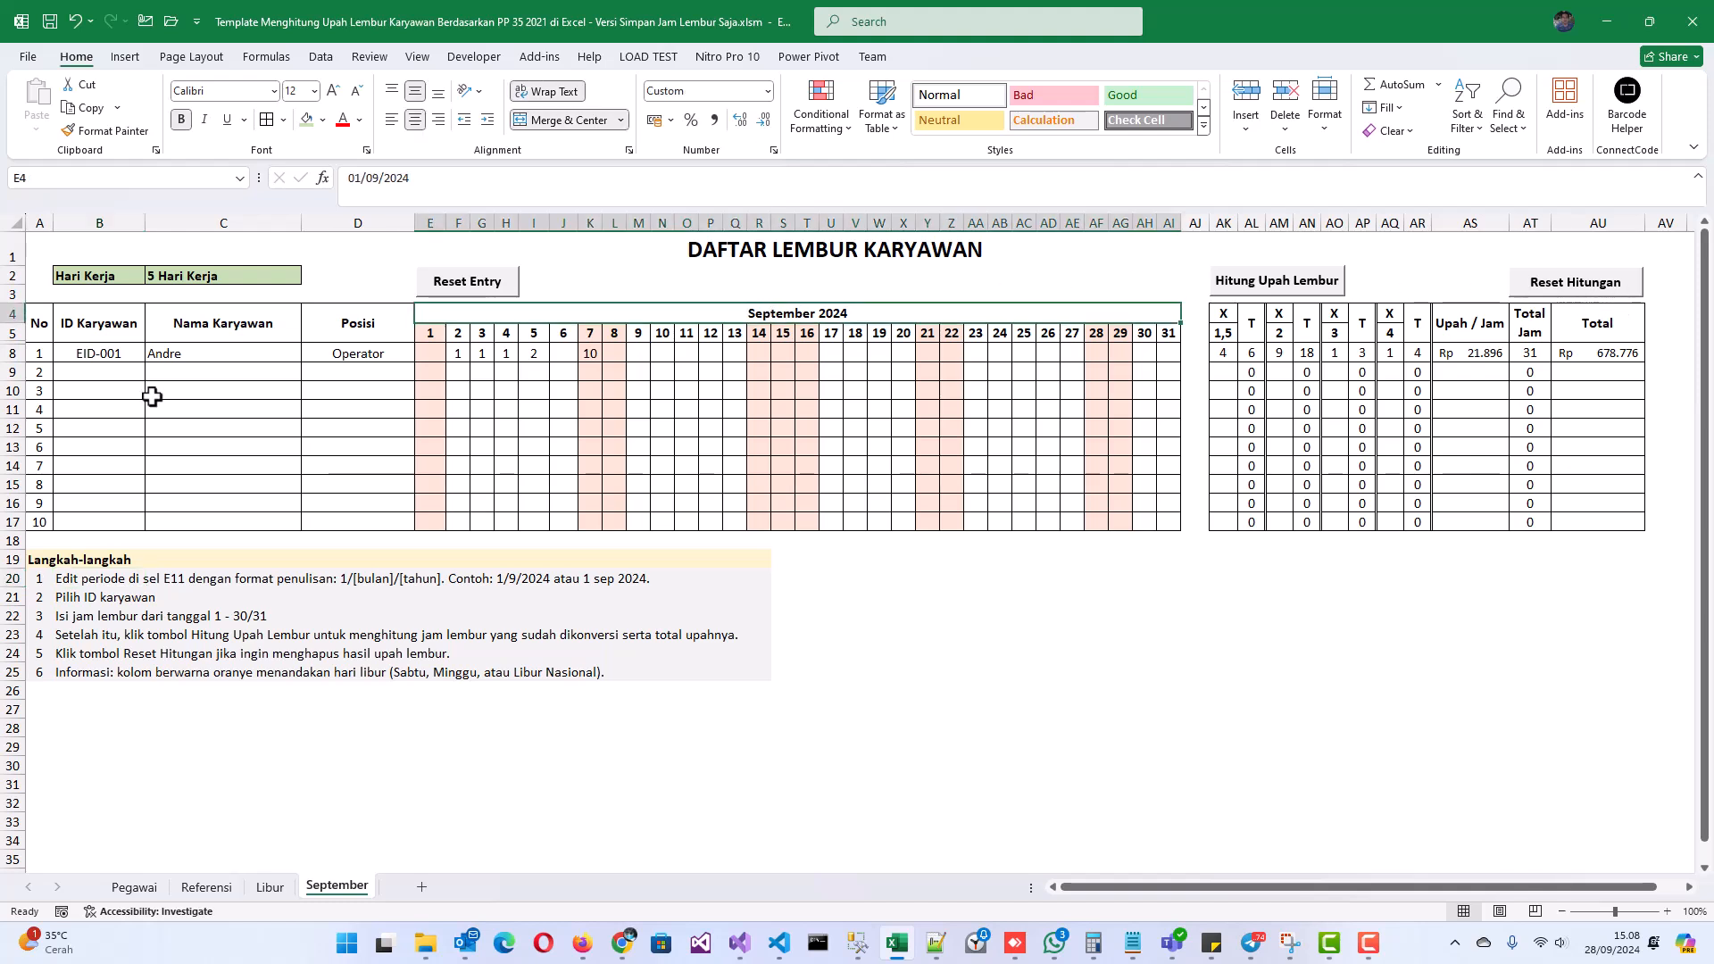
Select the second employee's ID for row 2 of the September overtime table.
click(122, 372)
click(154, 372)
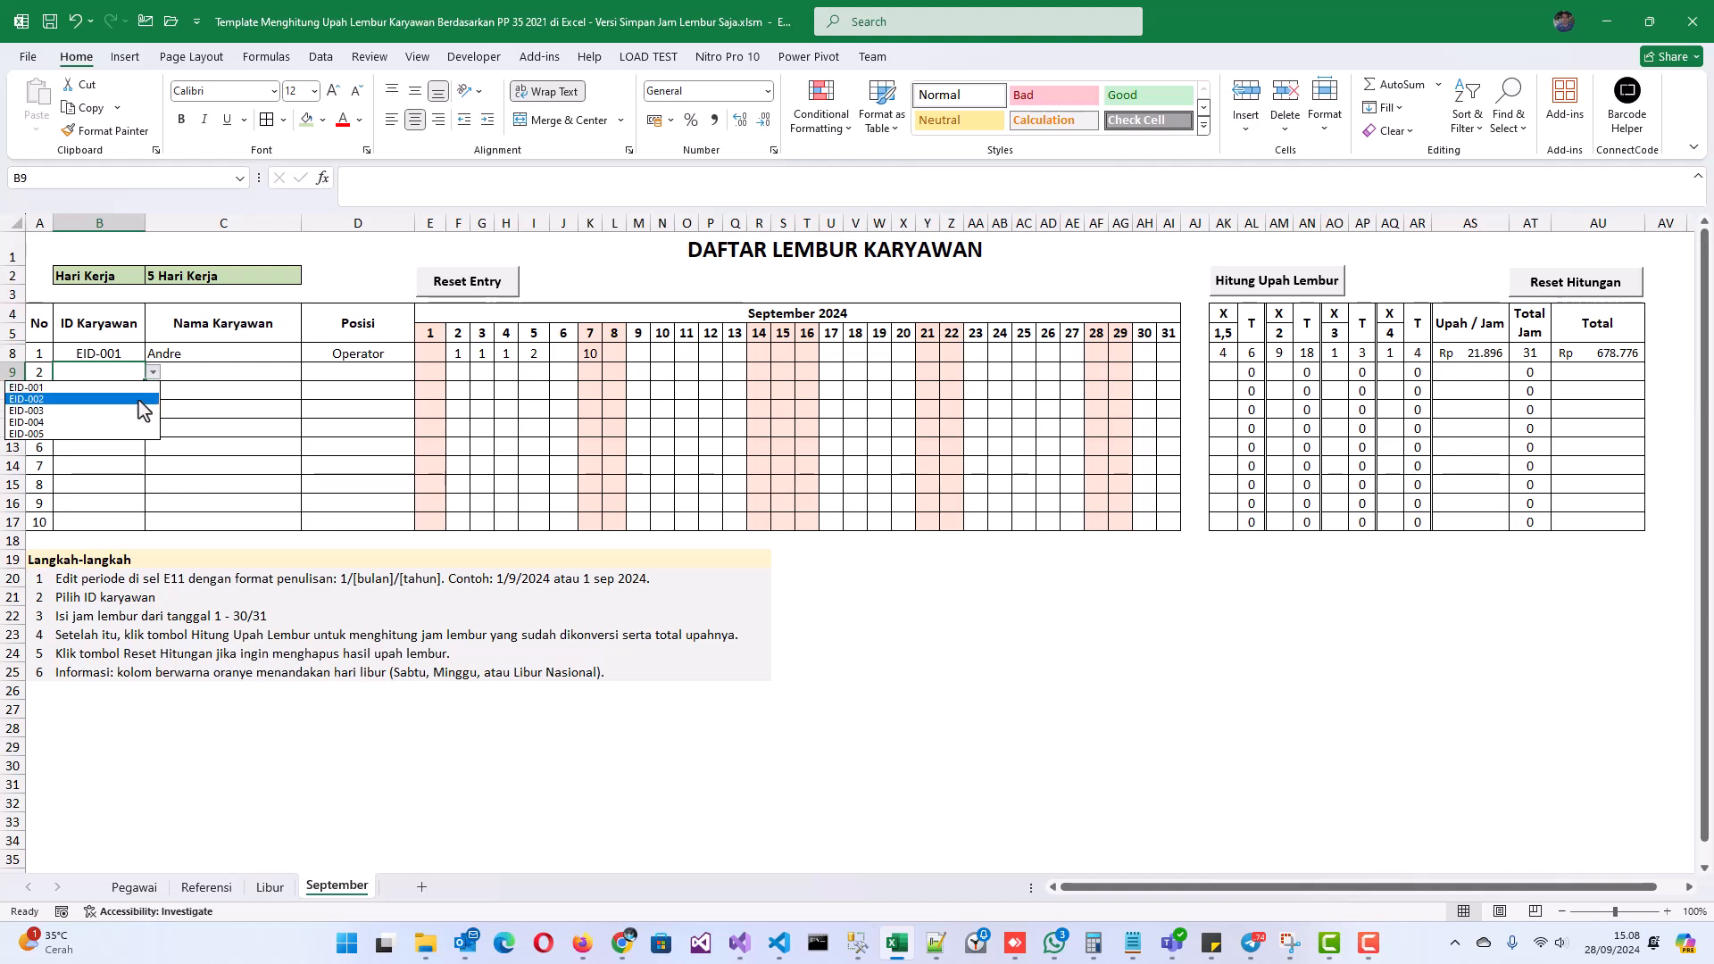
click(147, 399)
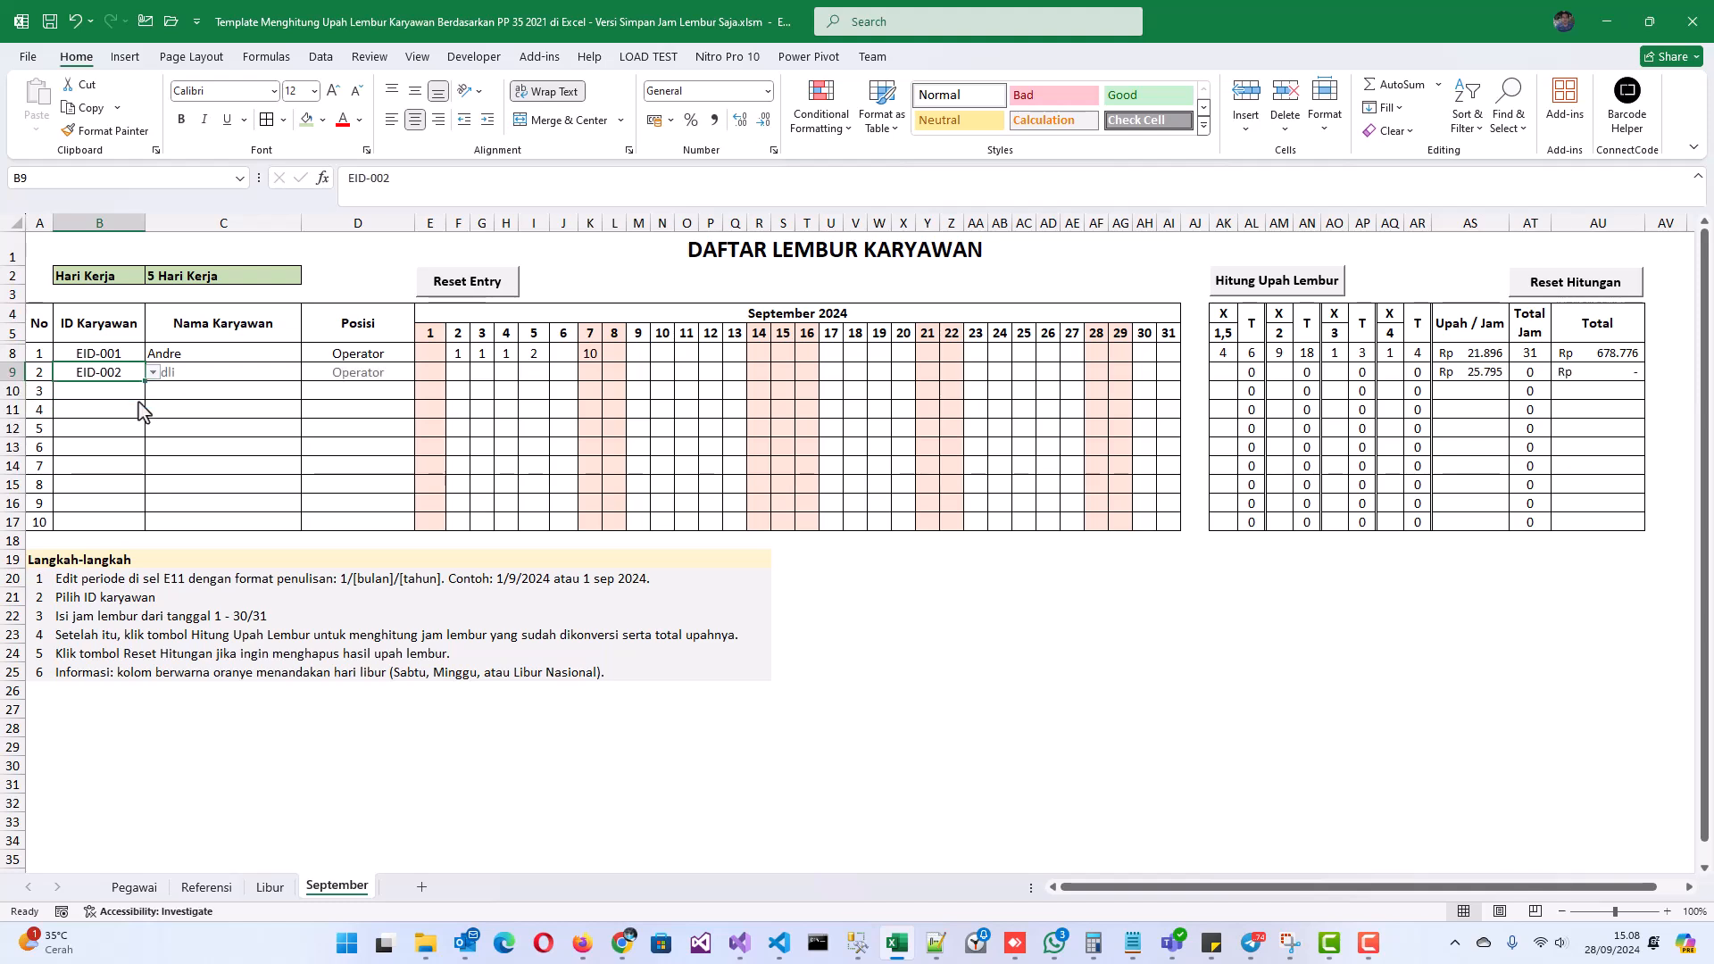
Enter 2 overtime hours on each day from September 2 to September 6 for the second employee.
click(459, 371)
text(2)
key(Tab)
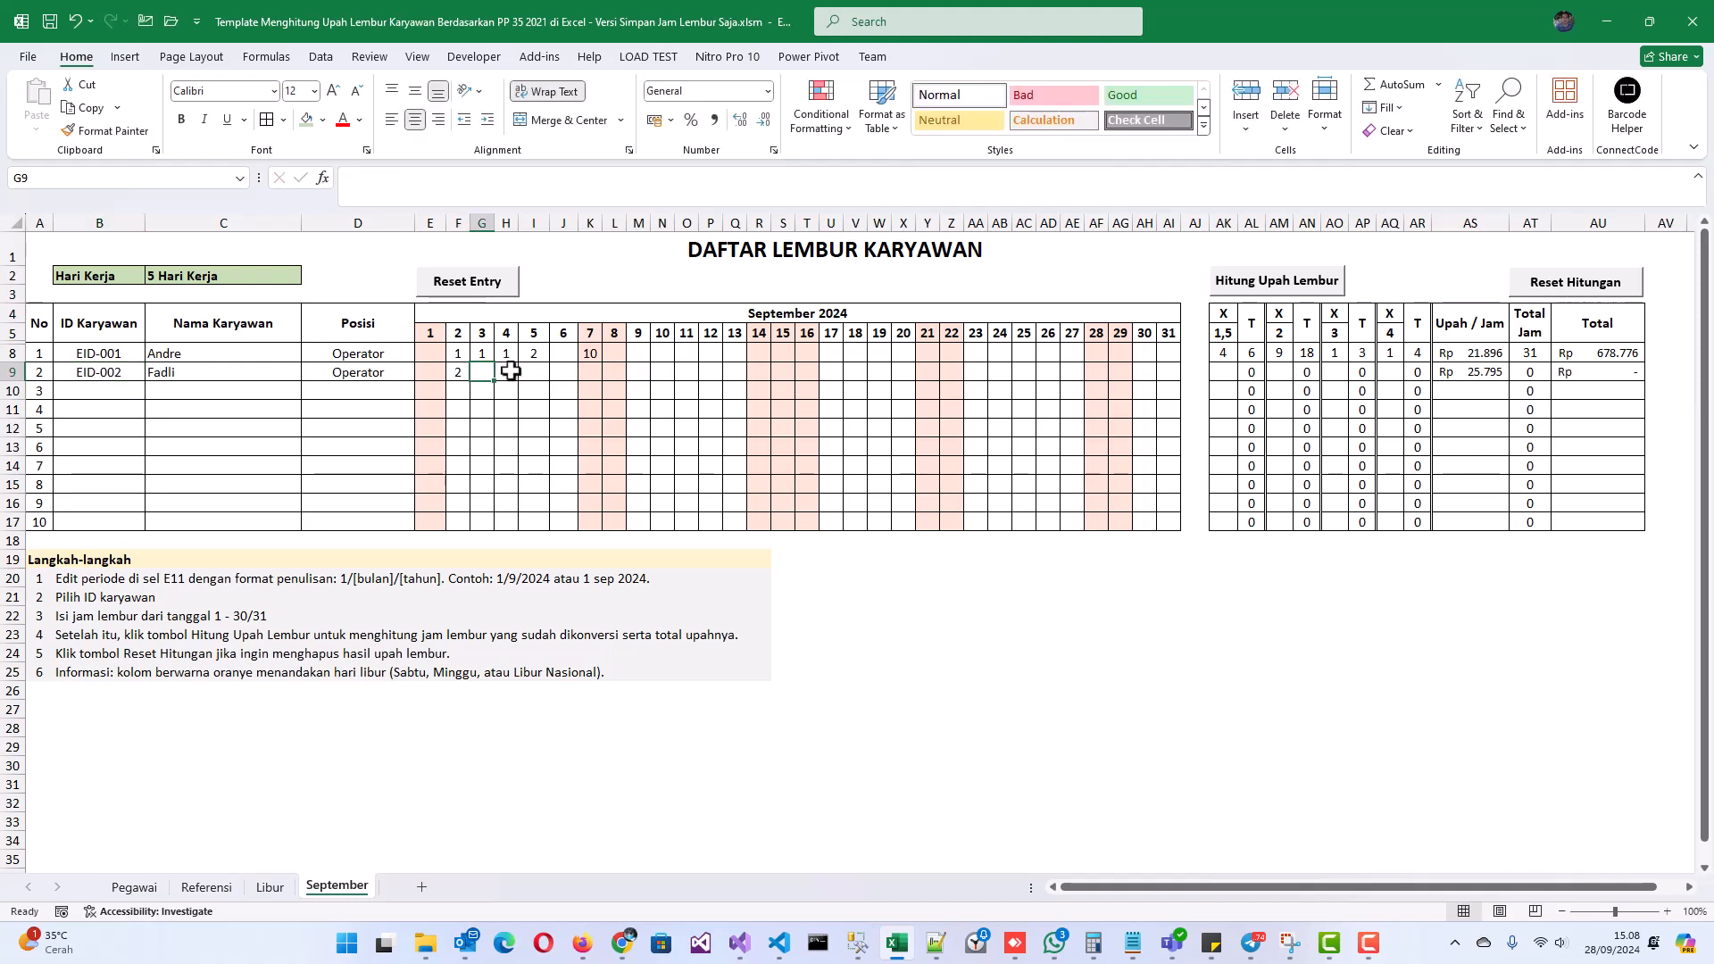
text(2)
key(Tab)
text(2)
key(Tab)
text(2)
key(Tab)
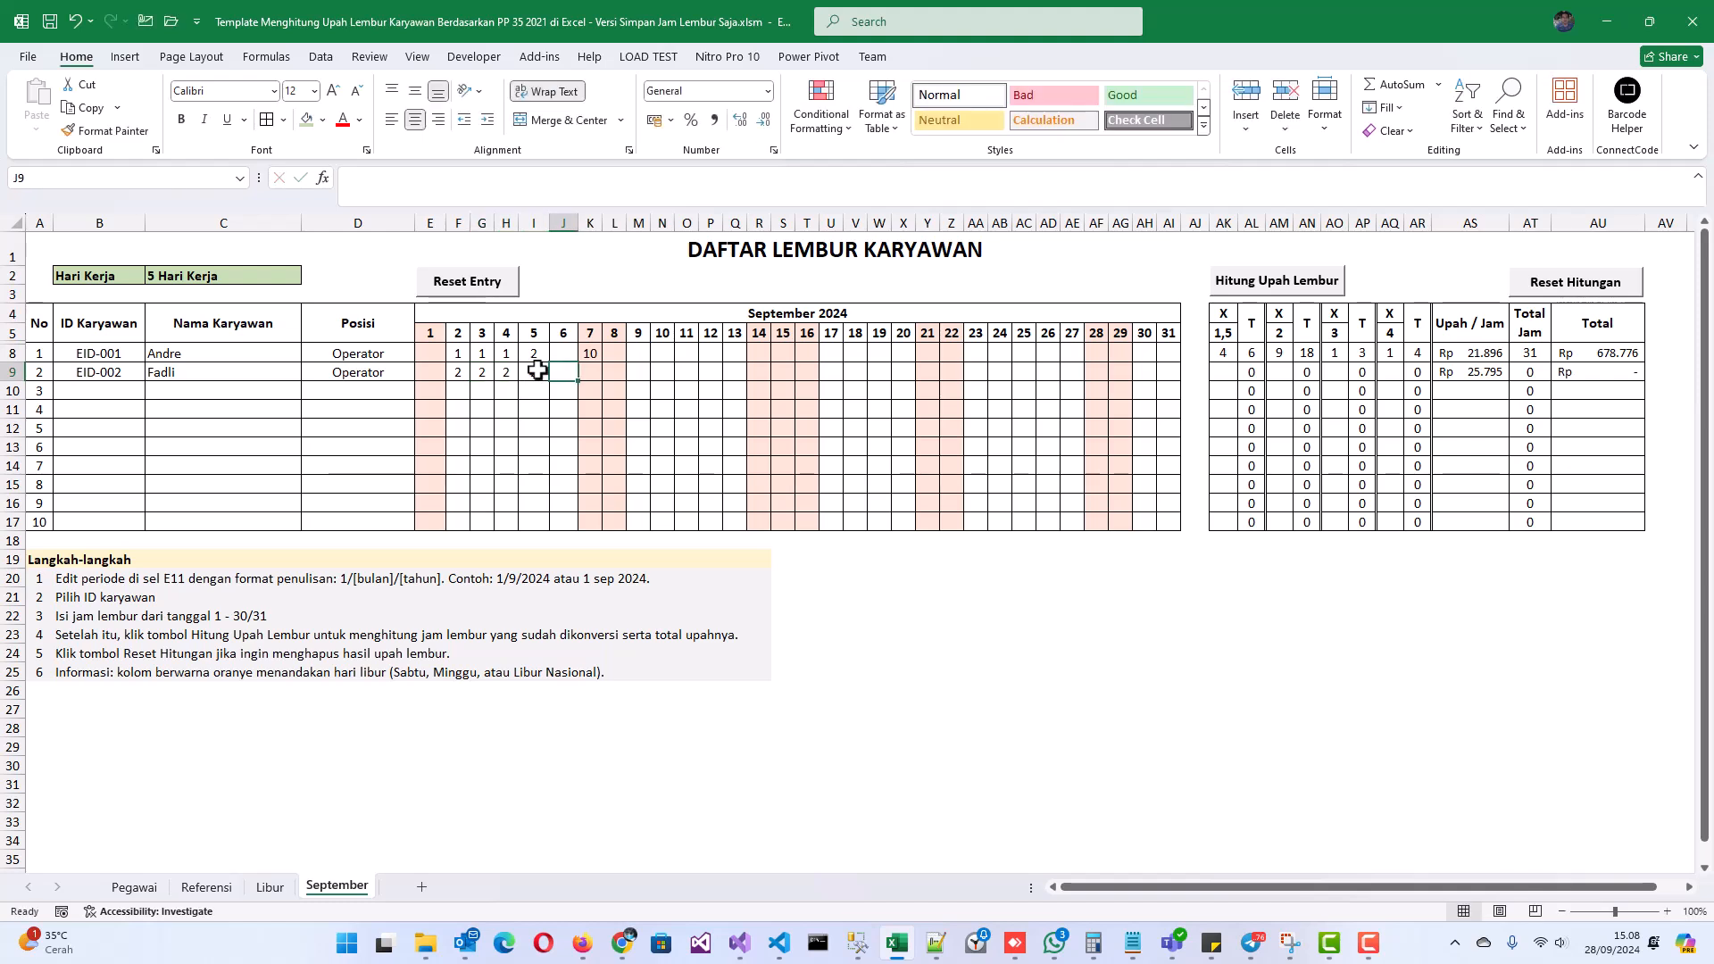
text(2)
key(Tab)
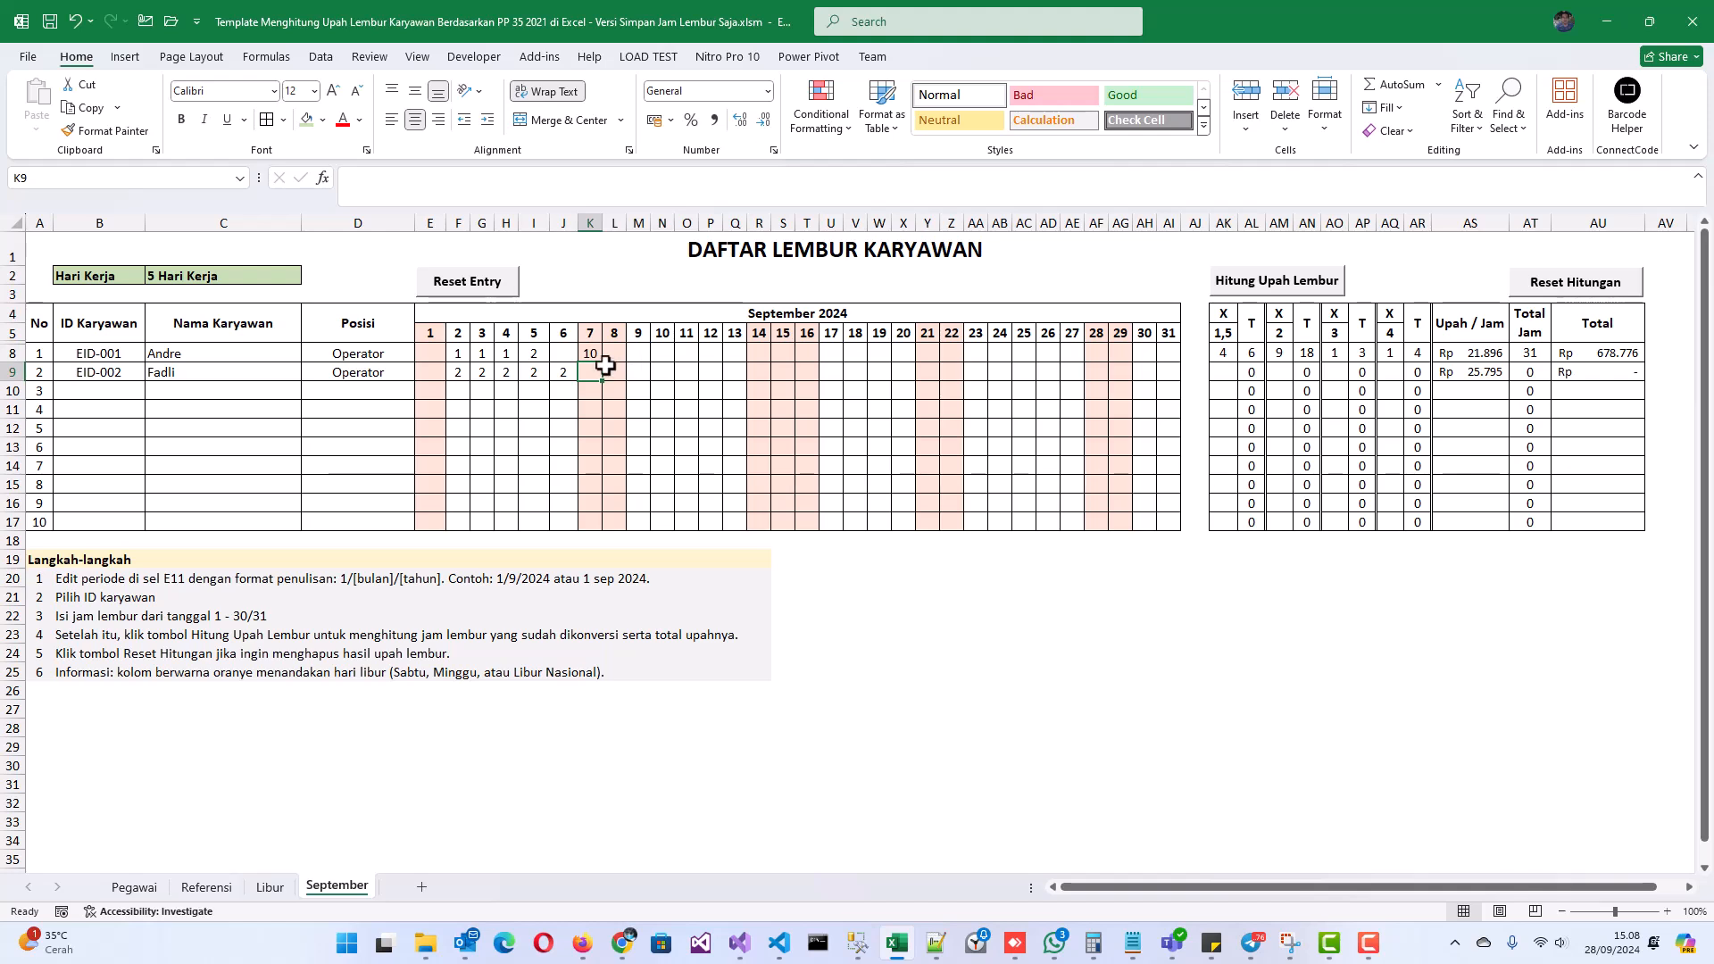
Recalculate the overtime pay and compare the second employee's September 2–6 entries with the X 2 hours.
click(1279, 284)
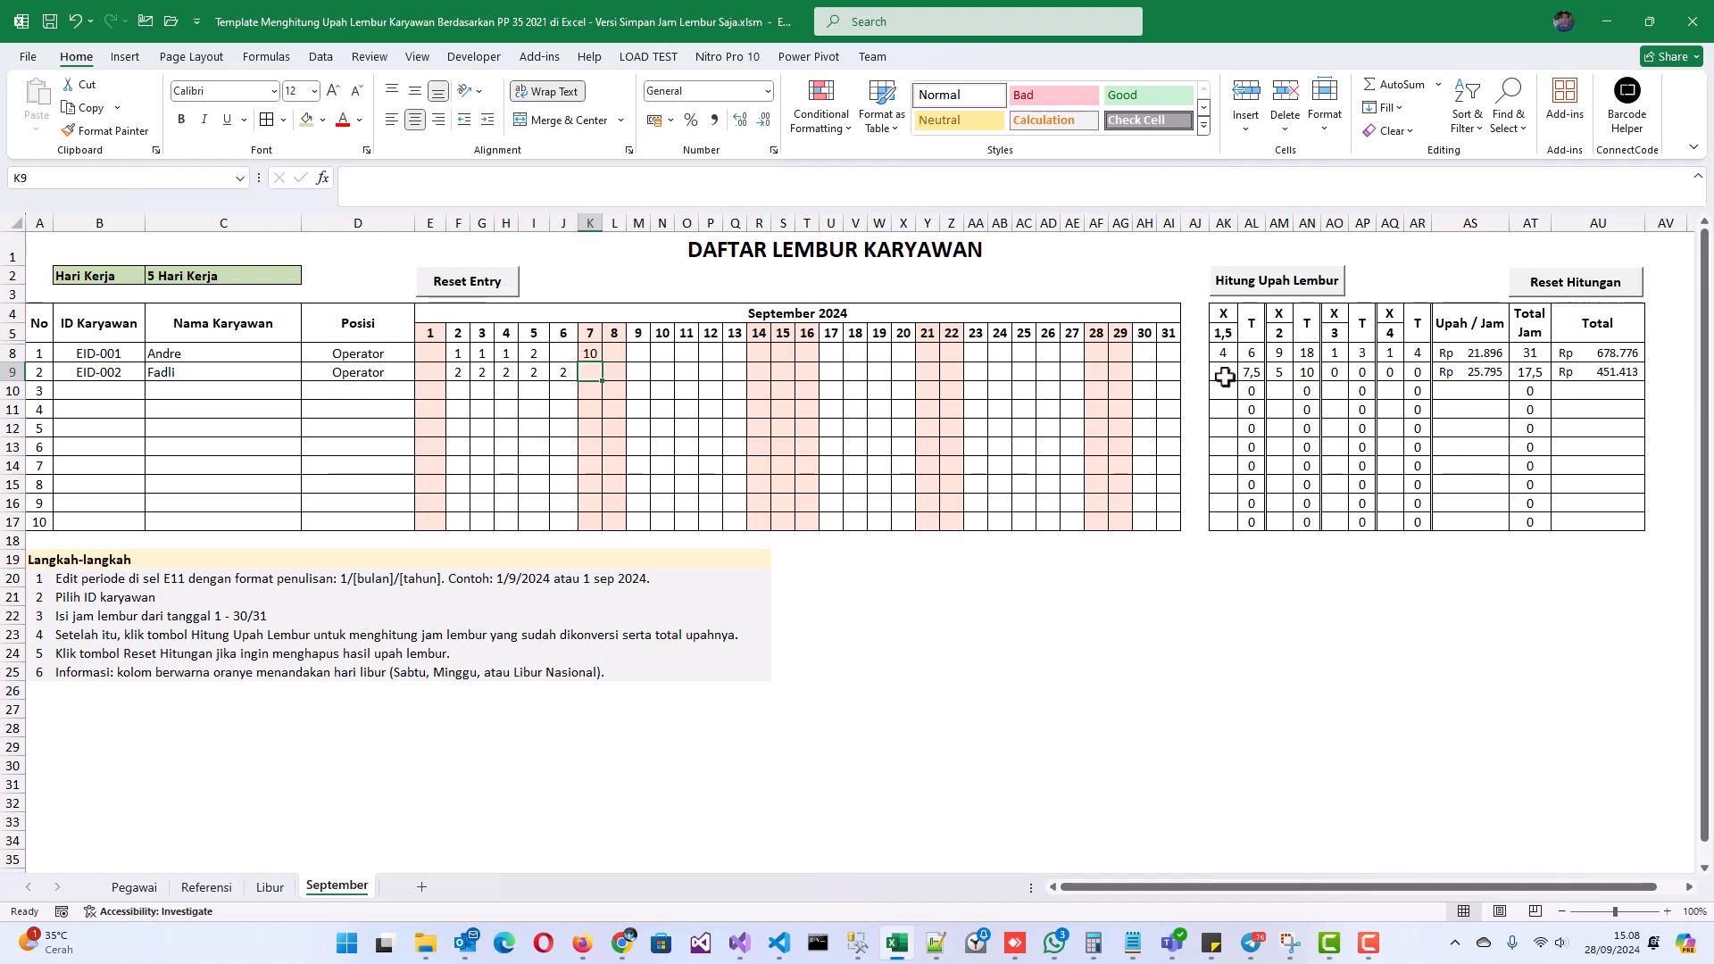
drag(458, 372, 564, 371)
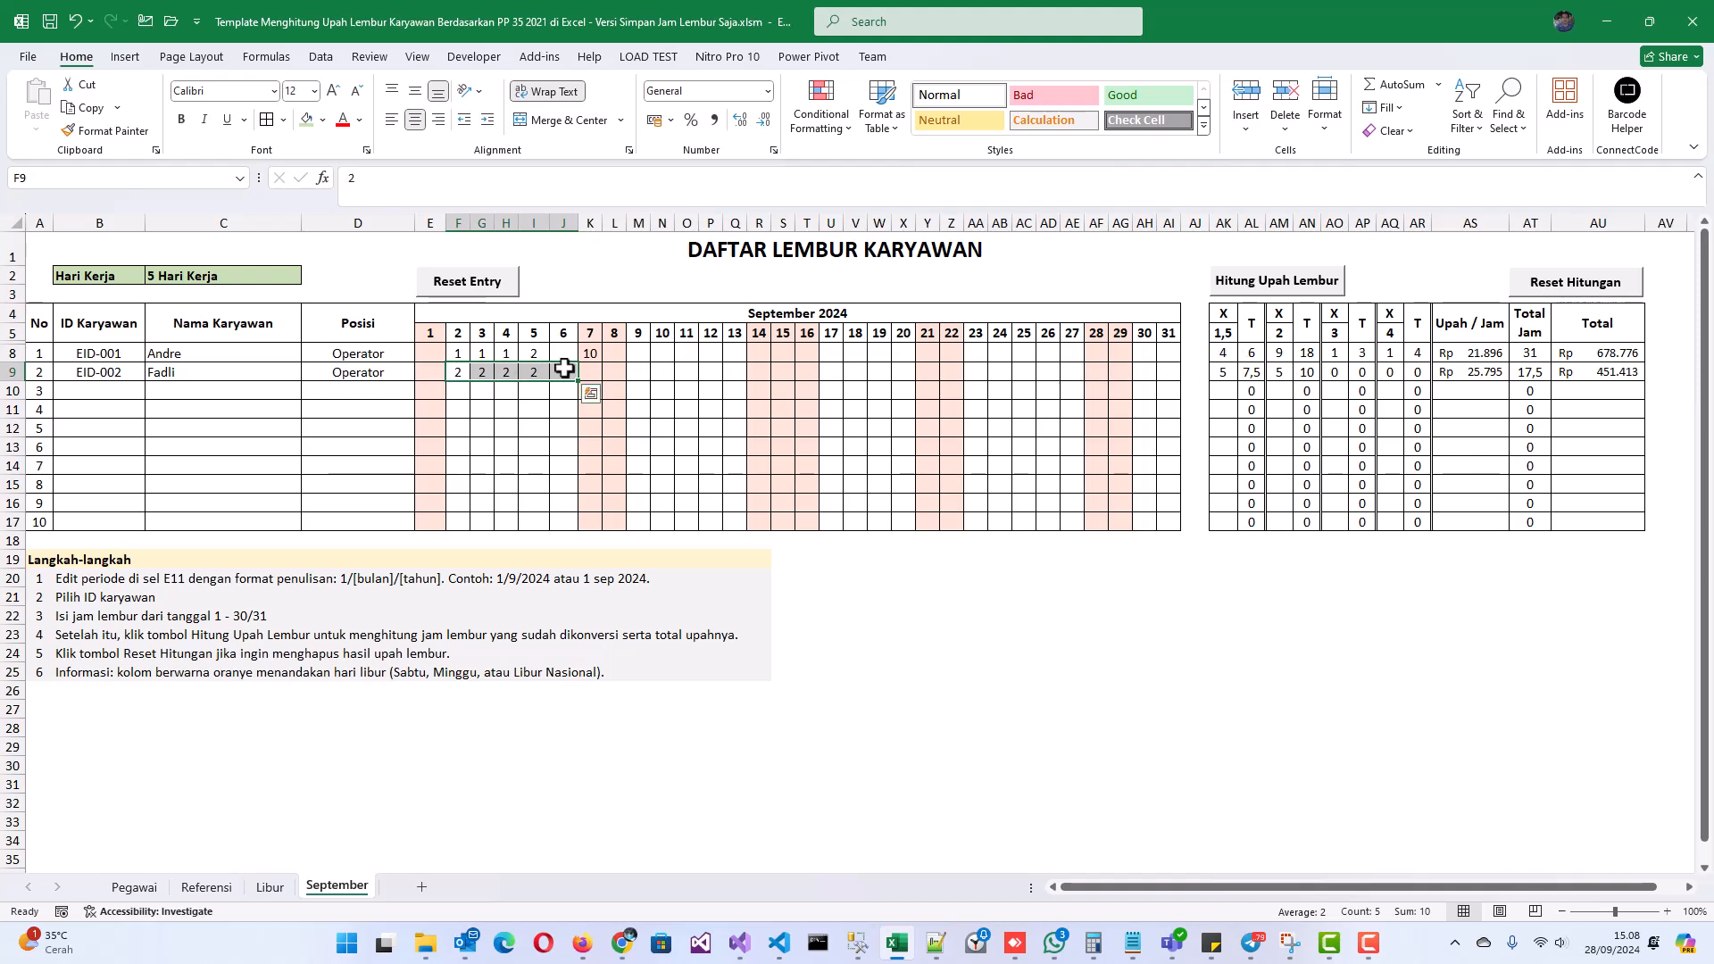
click(1290, 374)
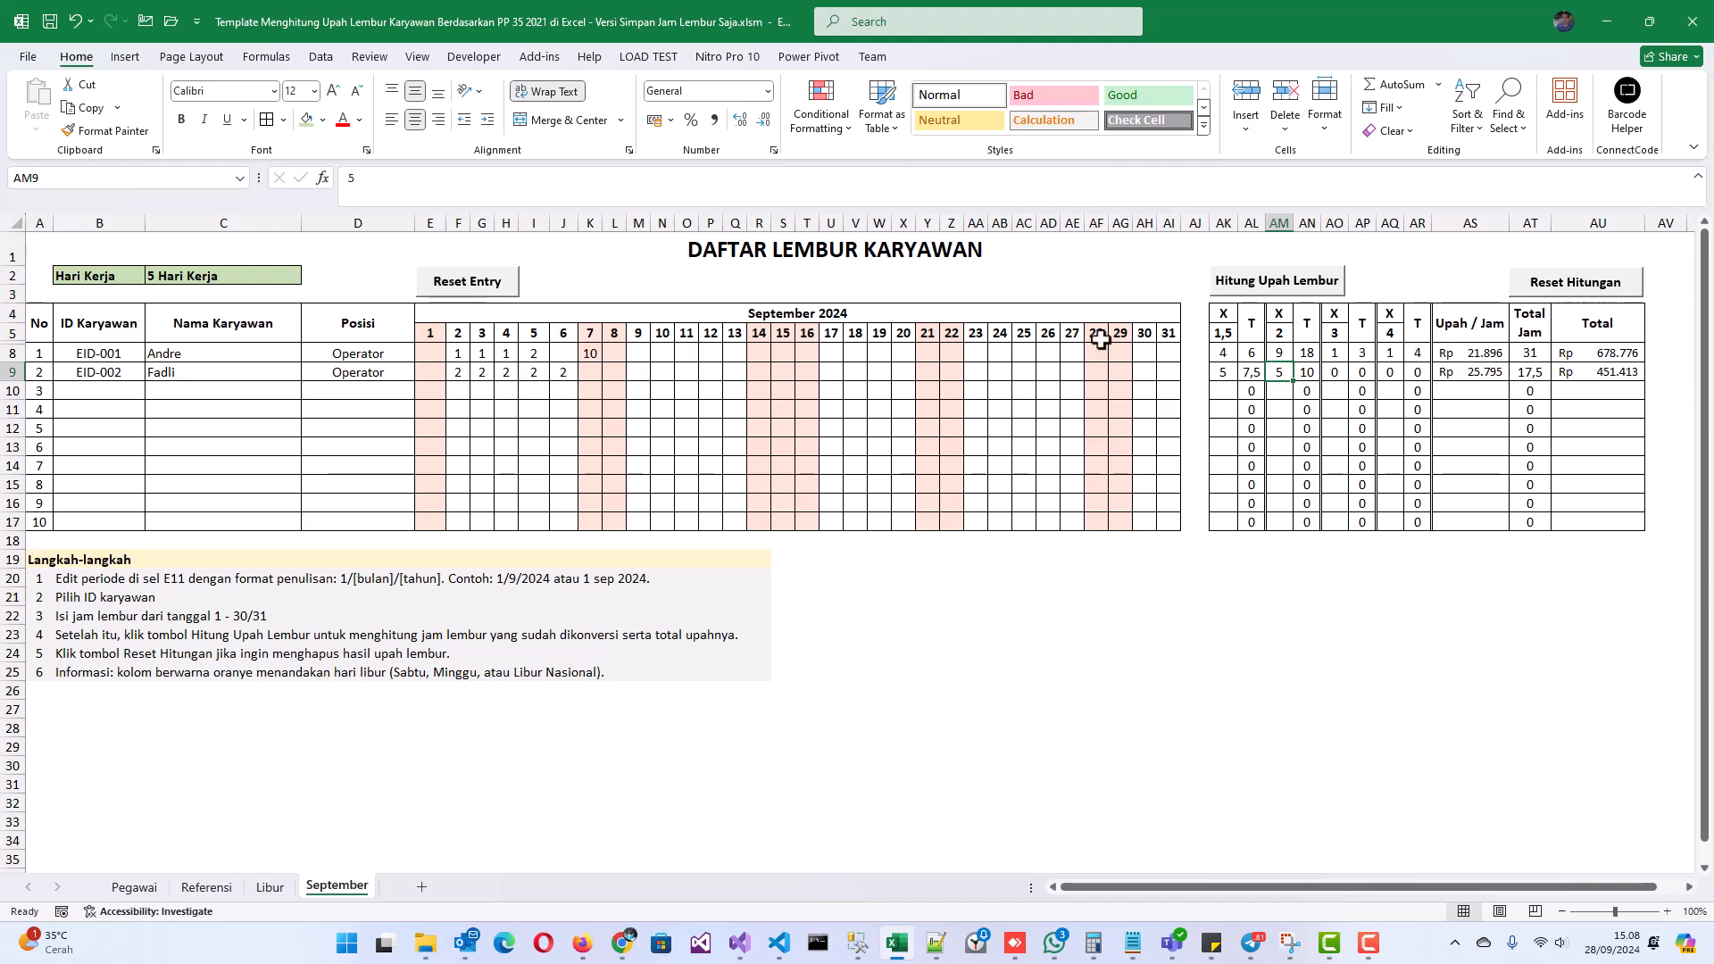
Reset the overtime calculation results and recalculate the overtime pay for both employees.
click(1573, 284)
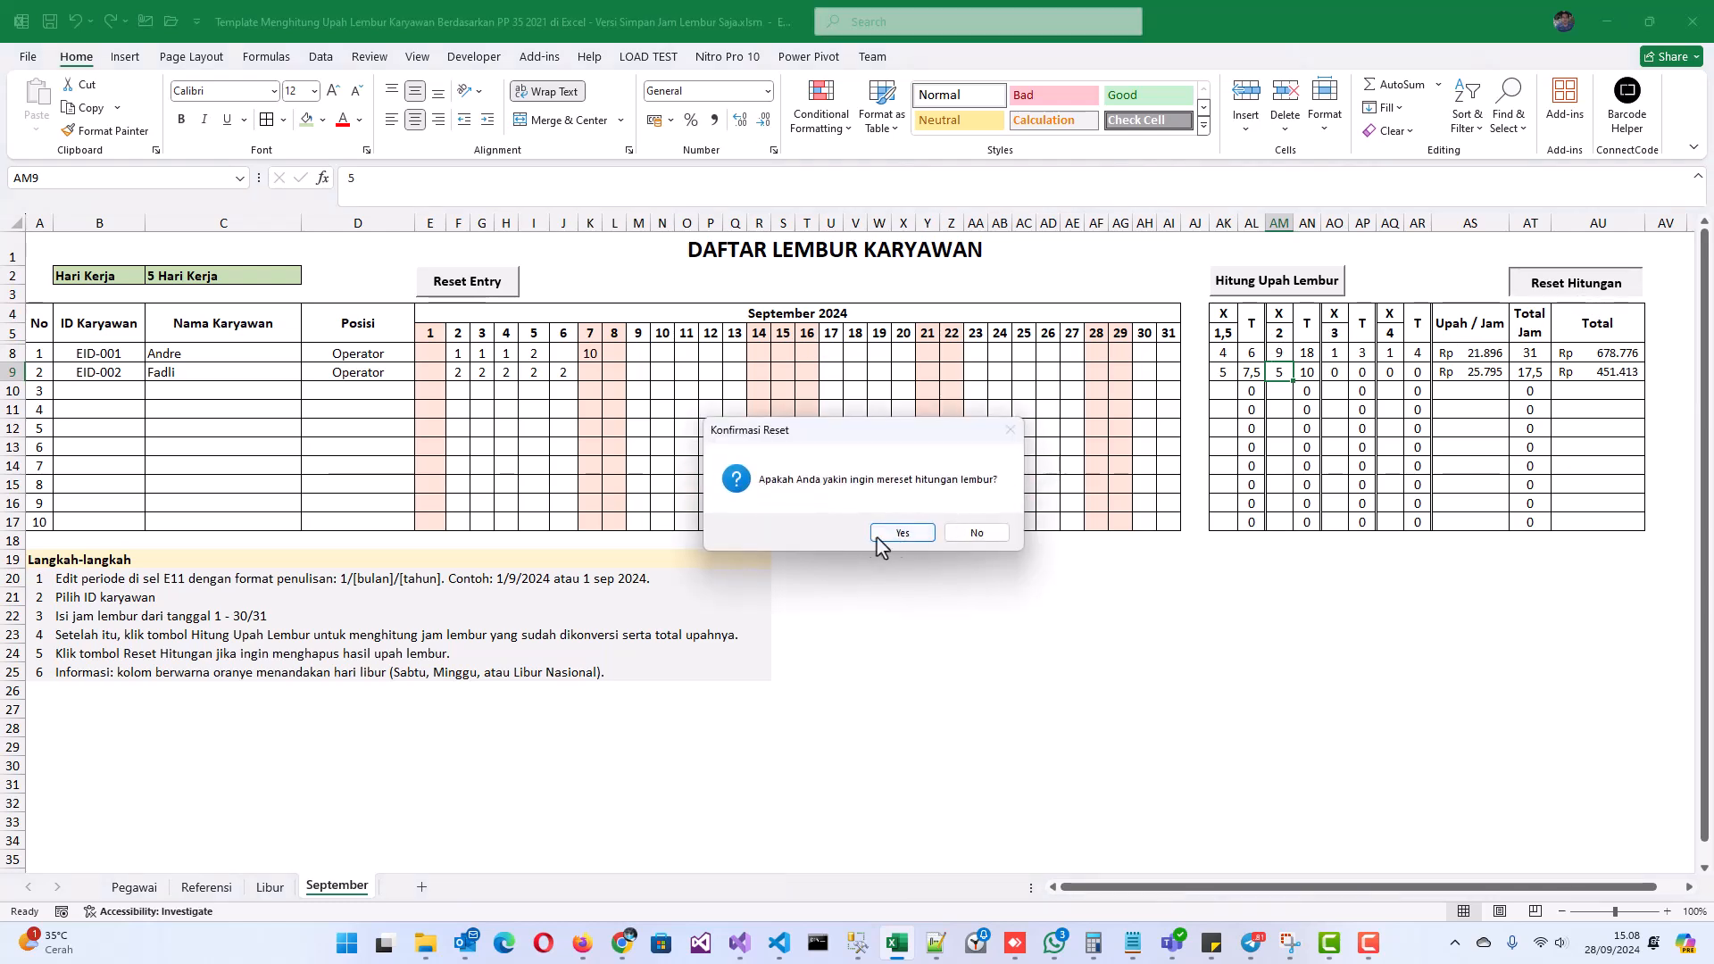
click(889, 534)
click(932, 535)
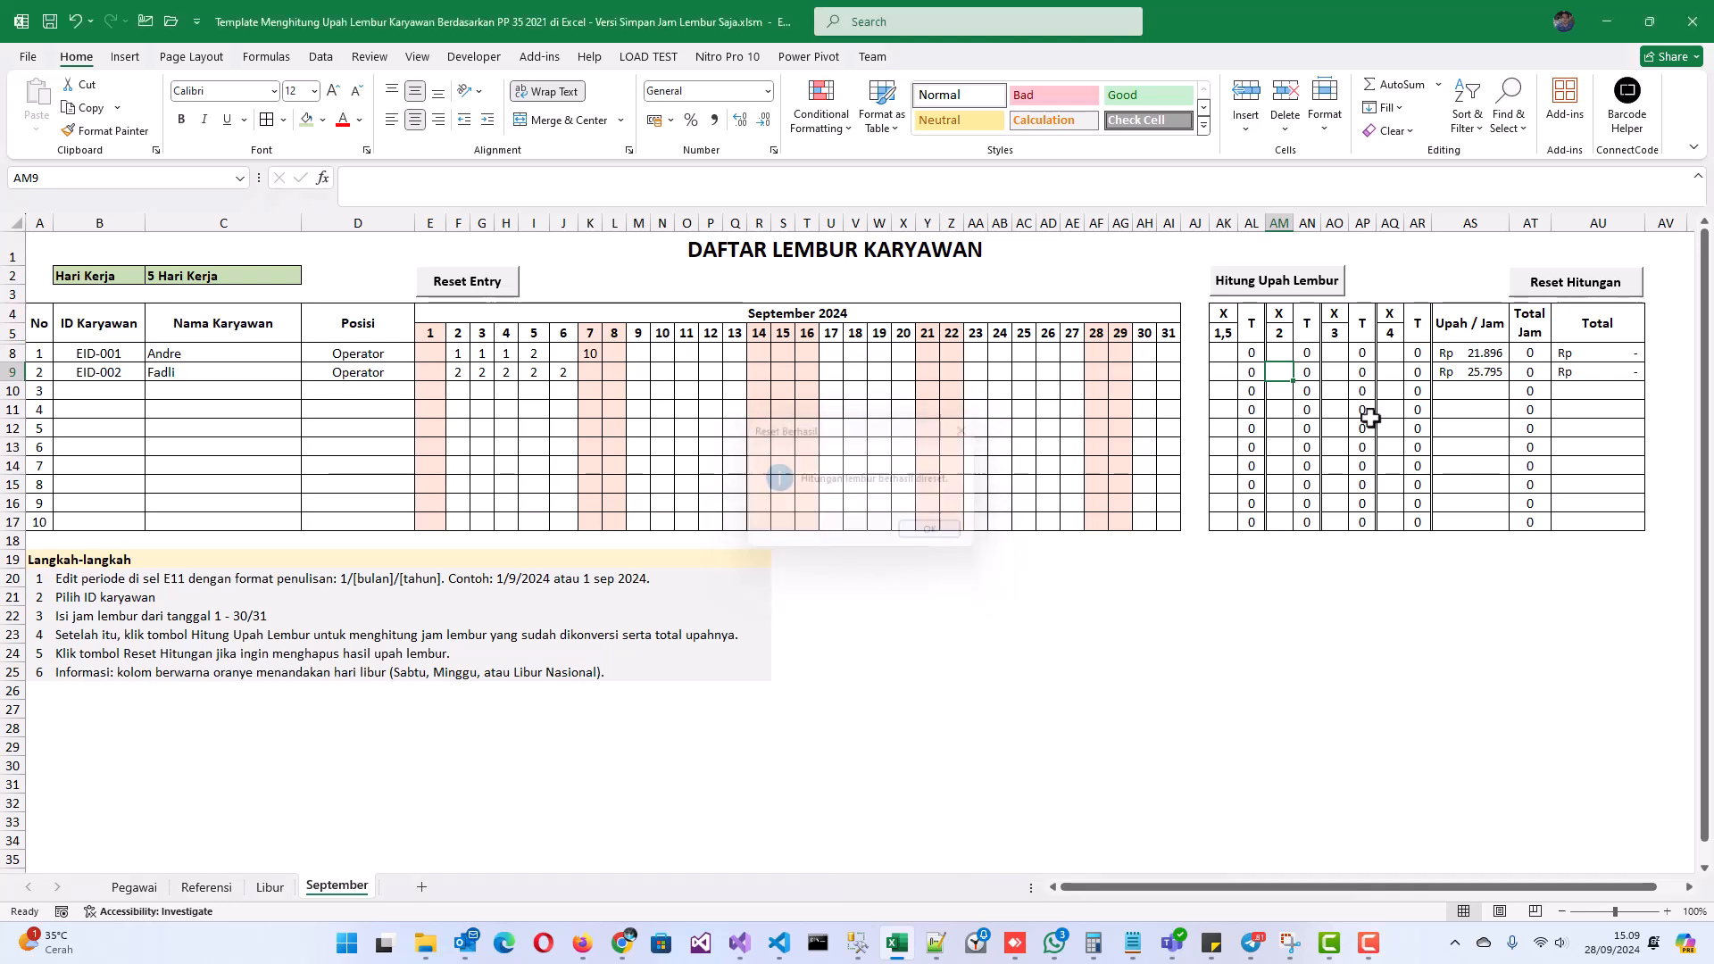
click(1277, 291)
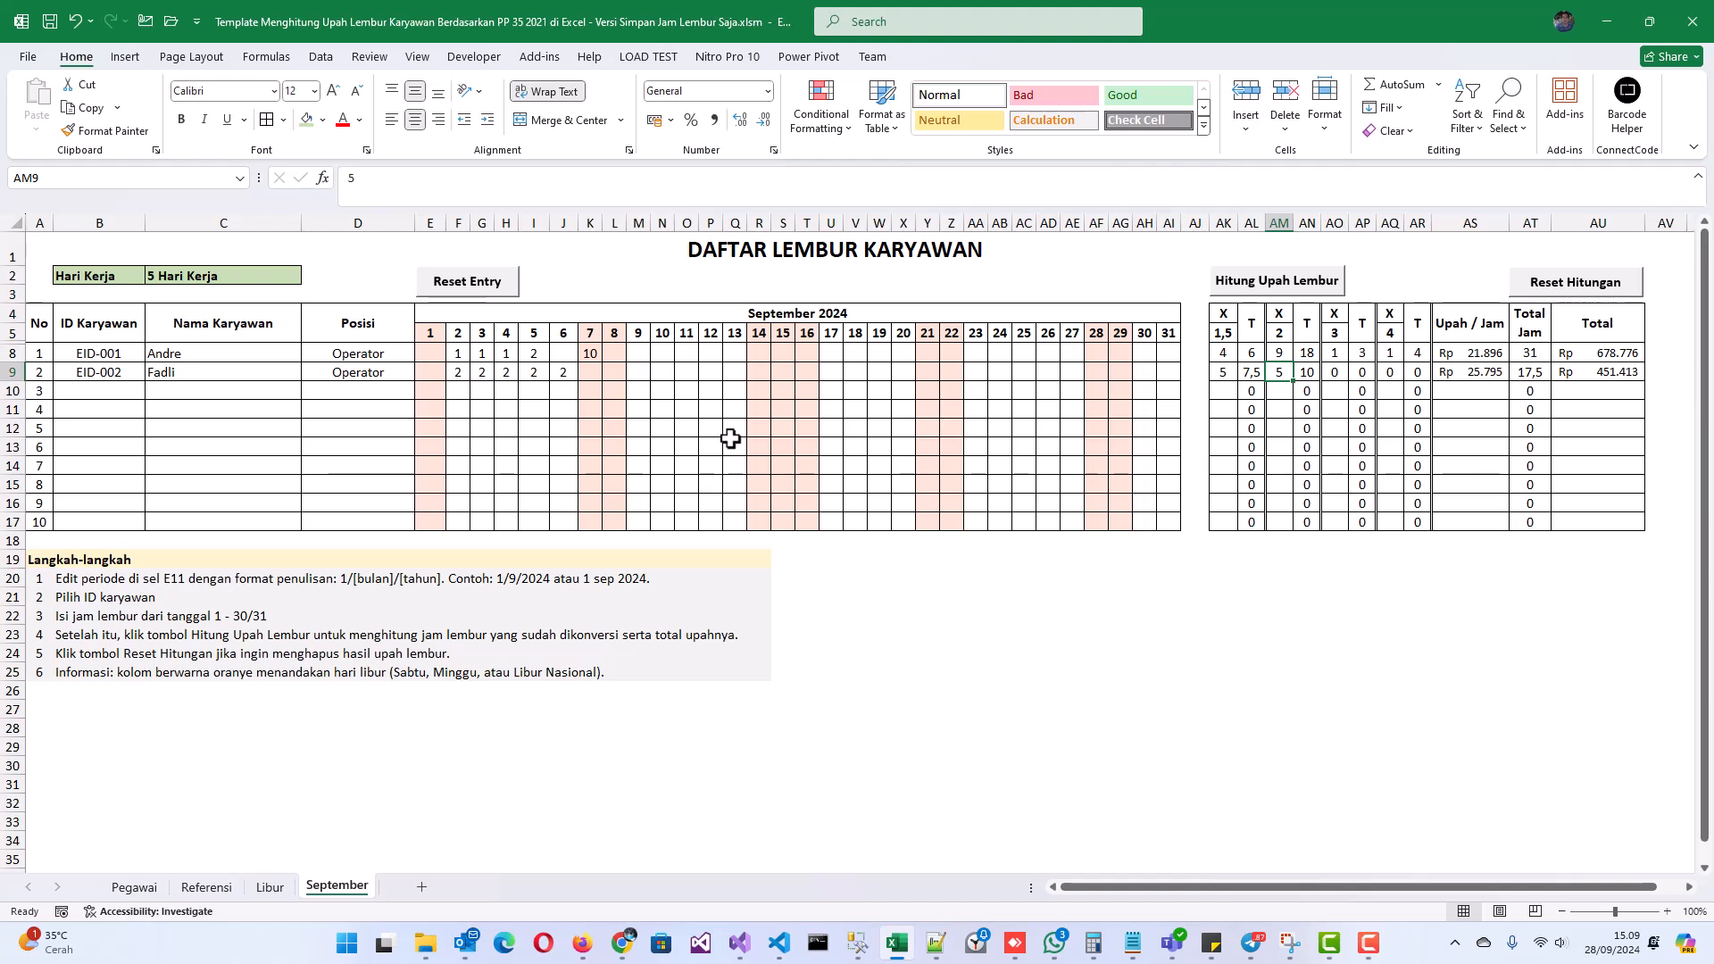
Create a copy of the September sheet at the end of the workbook.
right_click(339, 893)
click(406, 716)
click(332, 754)
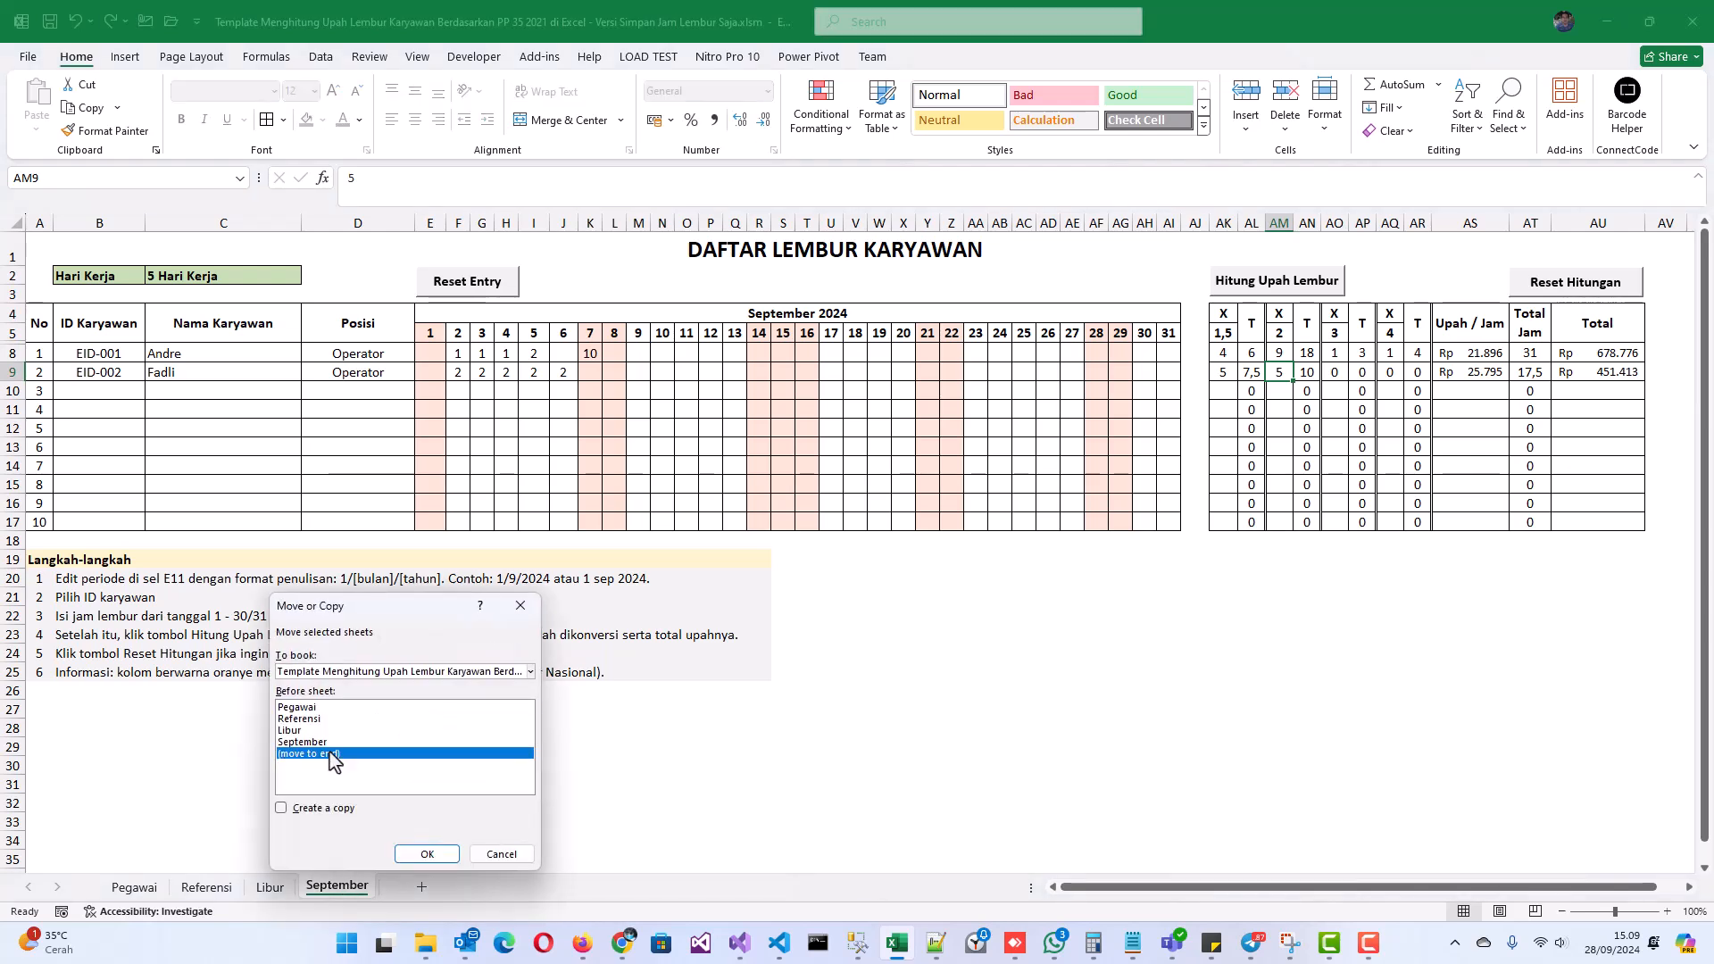
click(321, 810)
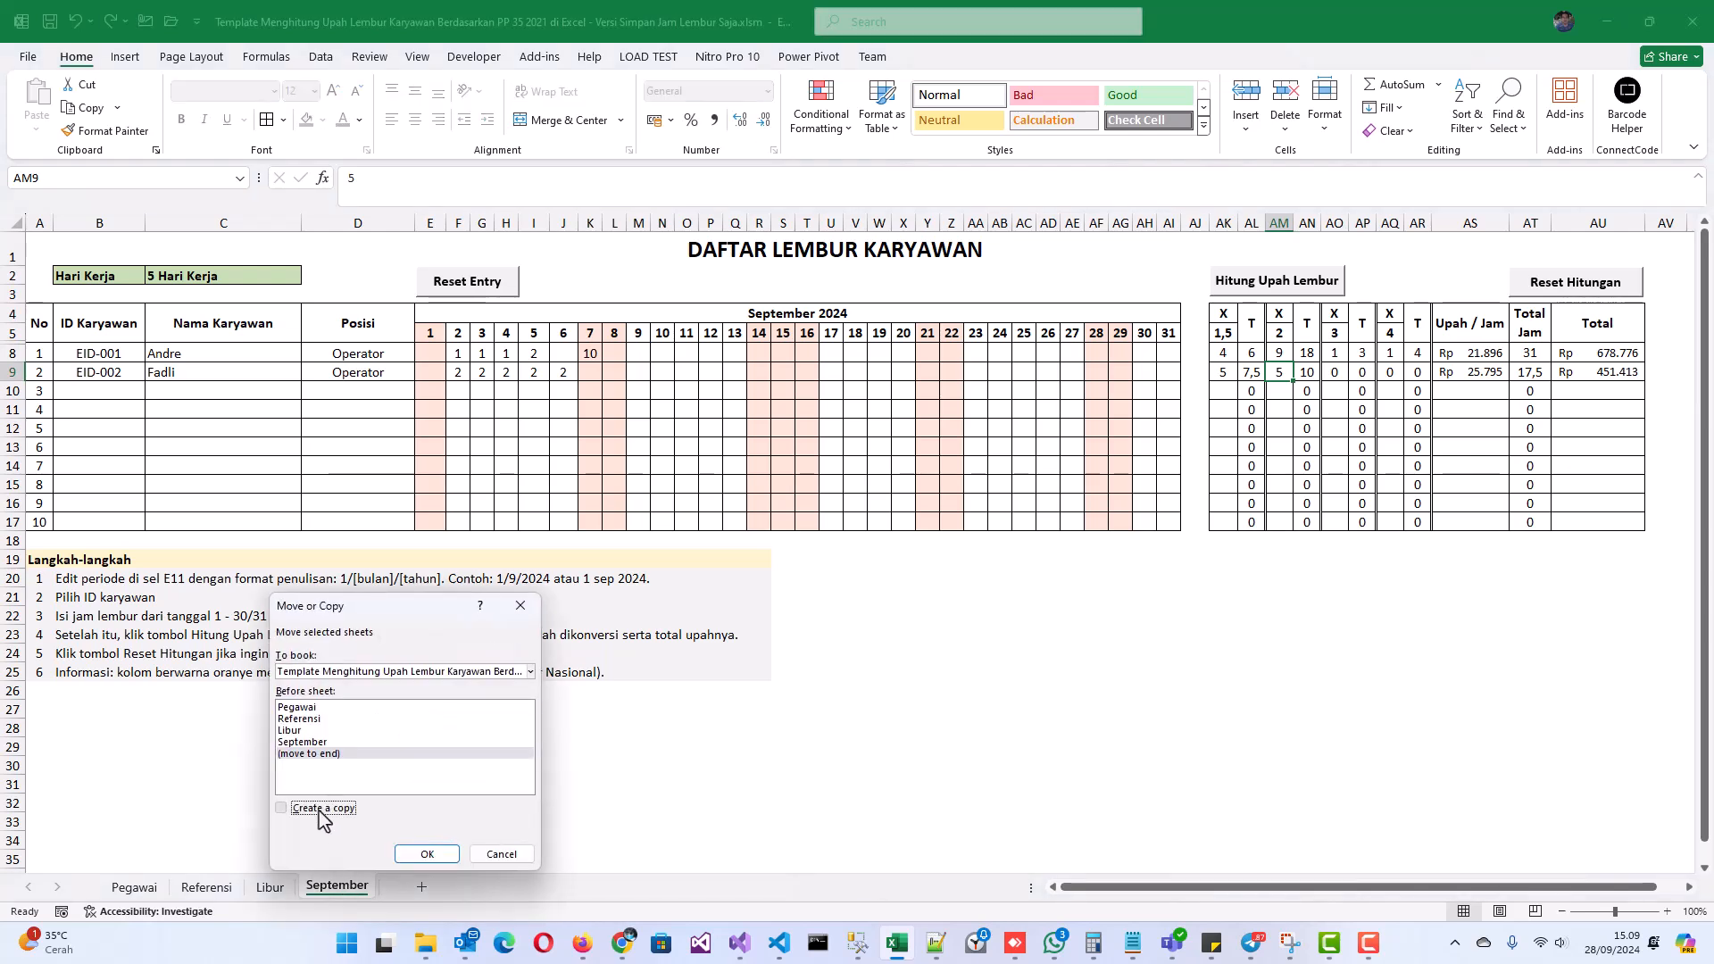
click(427, 853)
Rename the copied September sheet as Oktober.
double_click(432, 886)
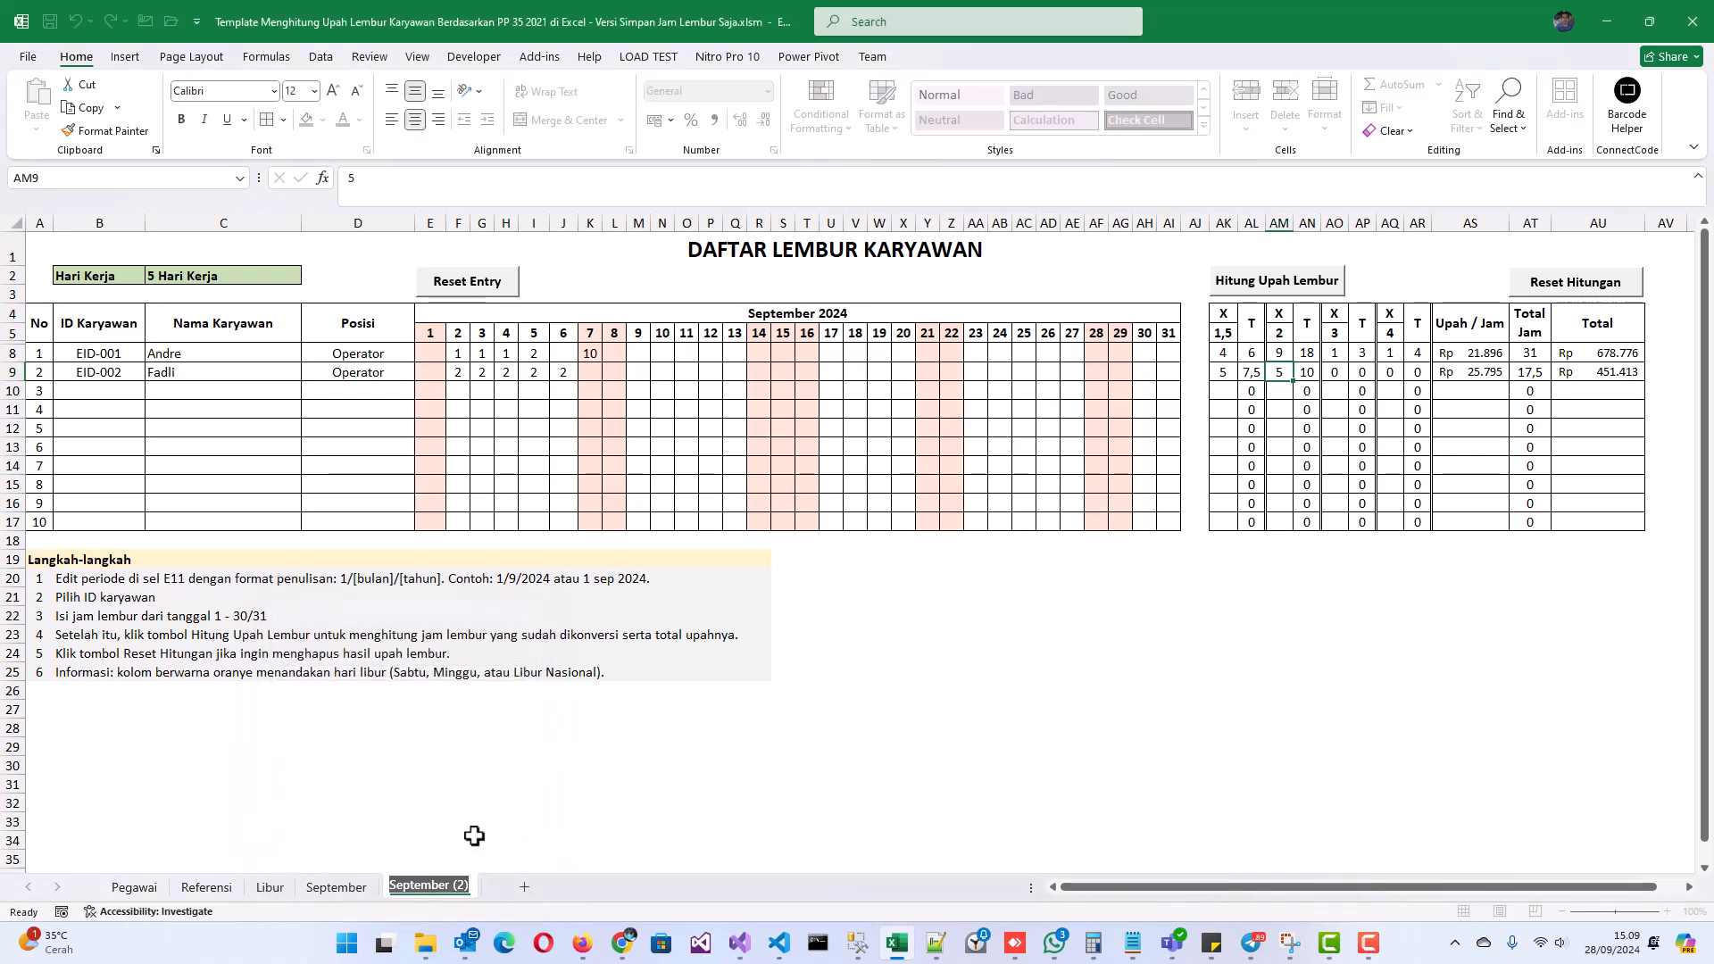
key(End)
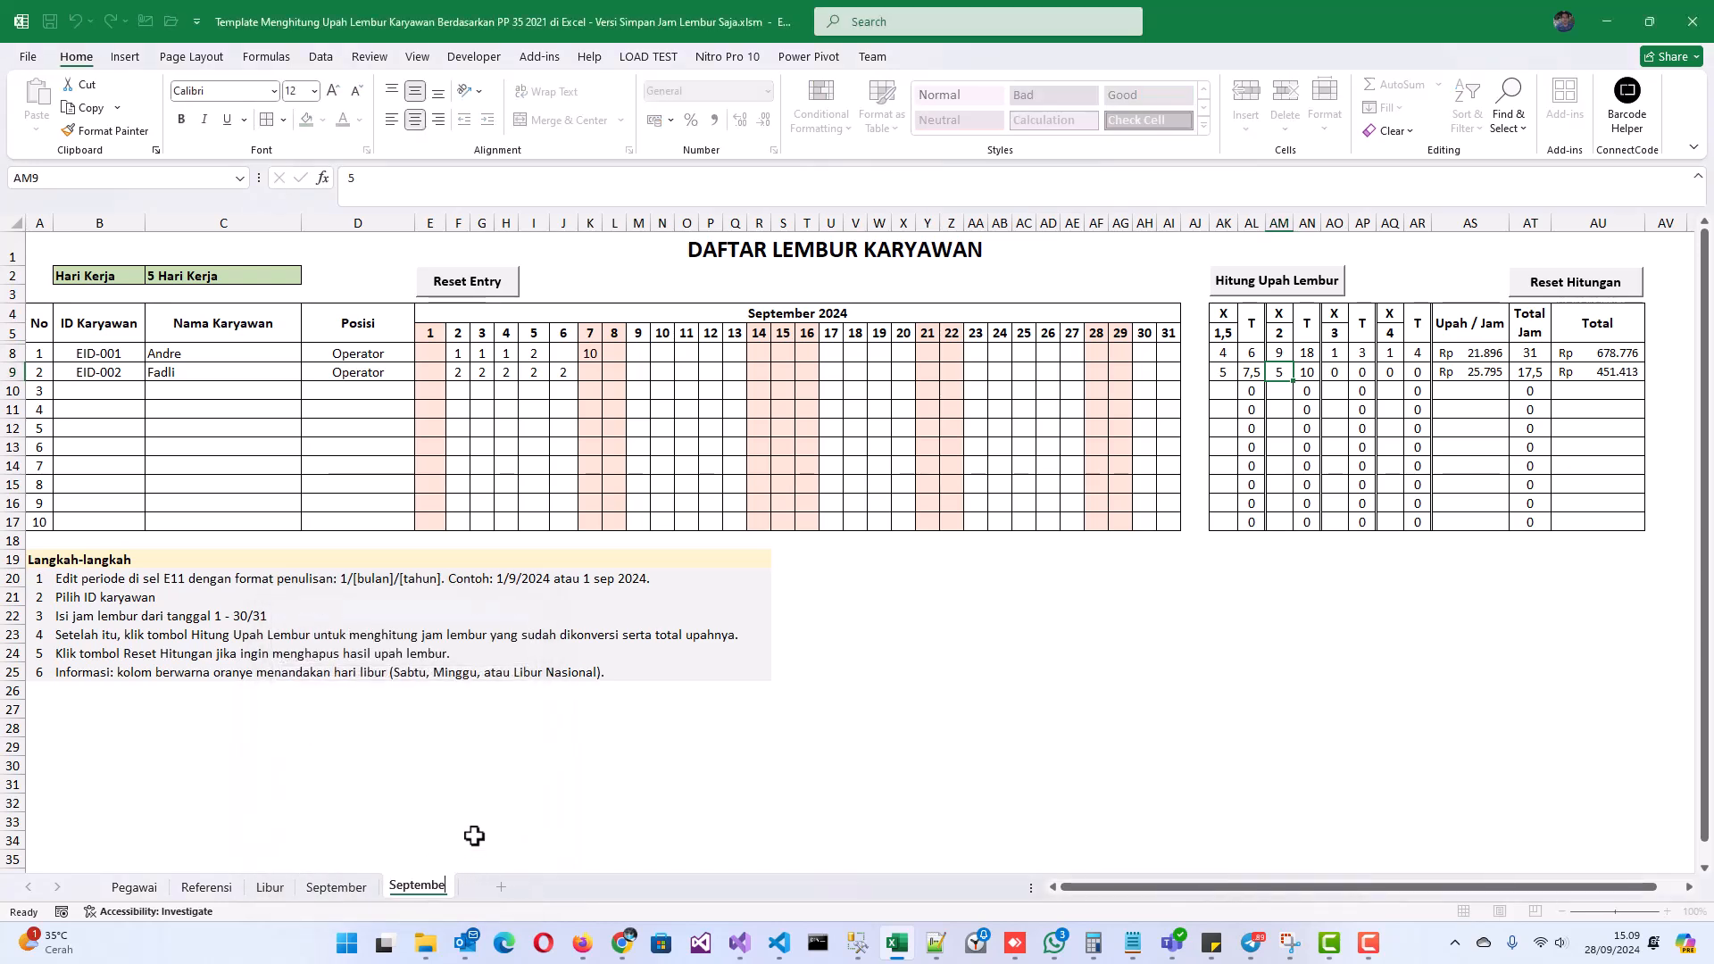
key(BackSpace)
key(BackSpace)
key(BackSpace)
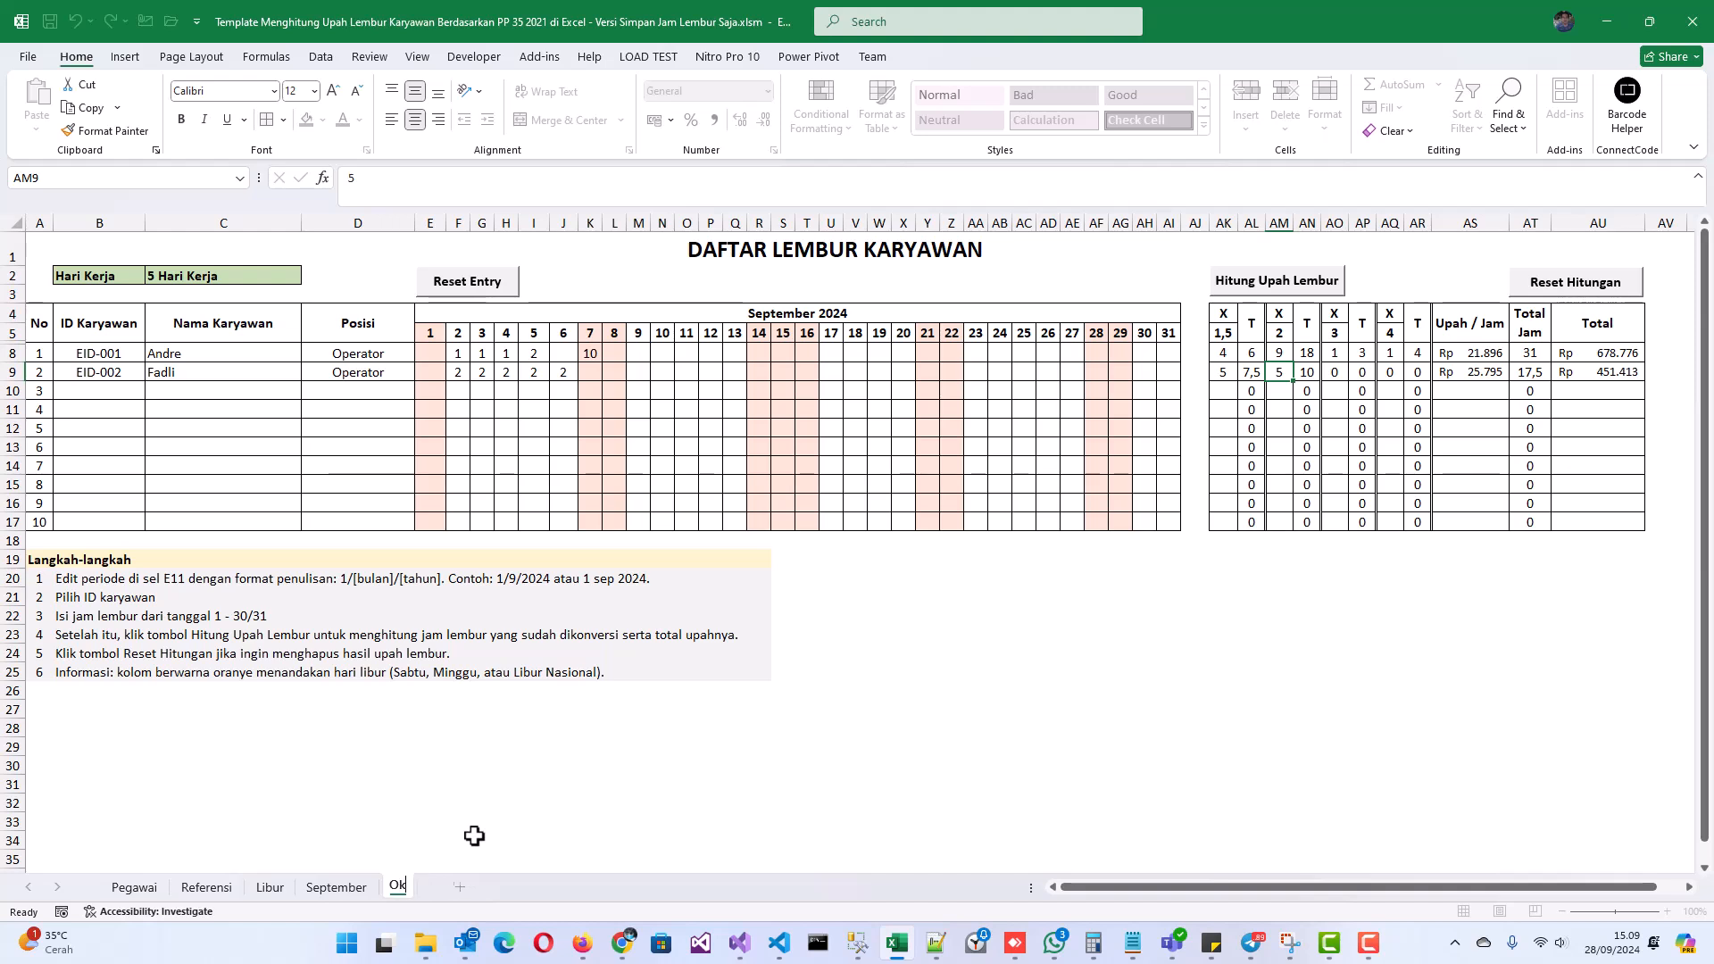
text(Oktober)
key(Return)
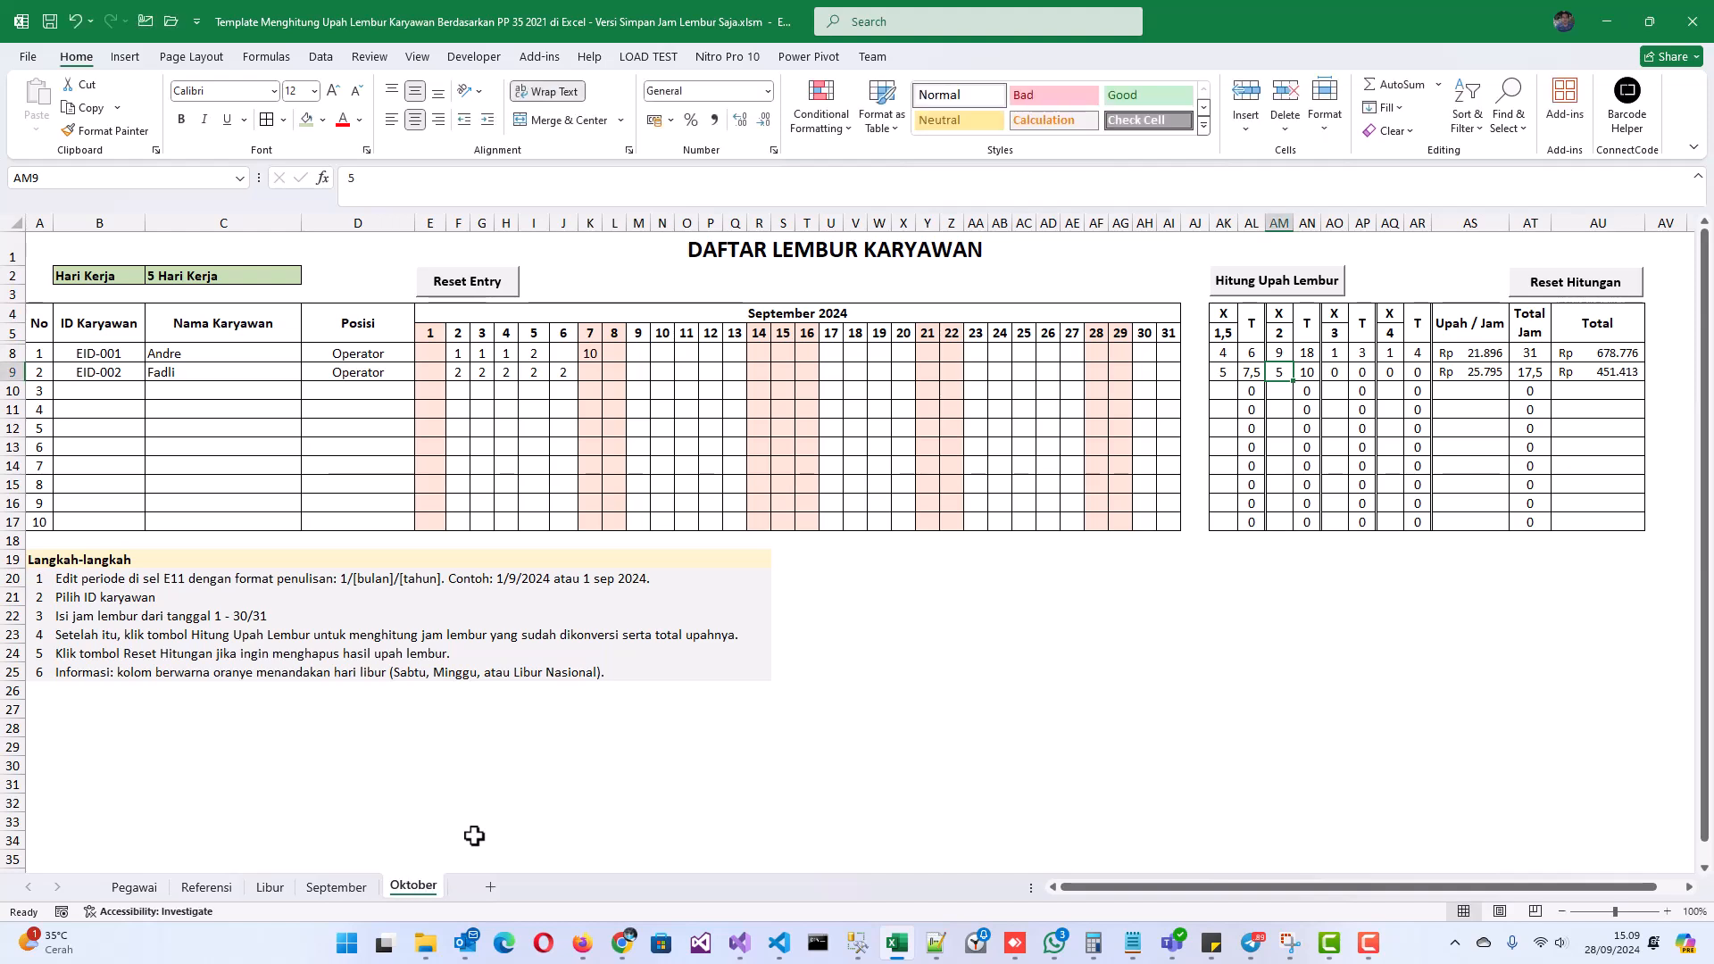
Set the Oktober sheet's period to 1 okt 2024 and clear all its copied employee and overtime entries.
click(809, 312)
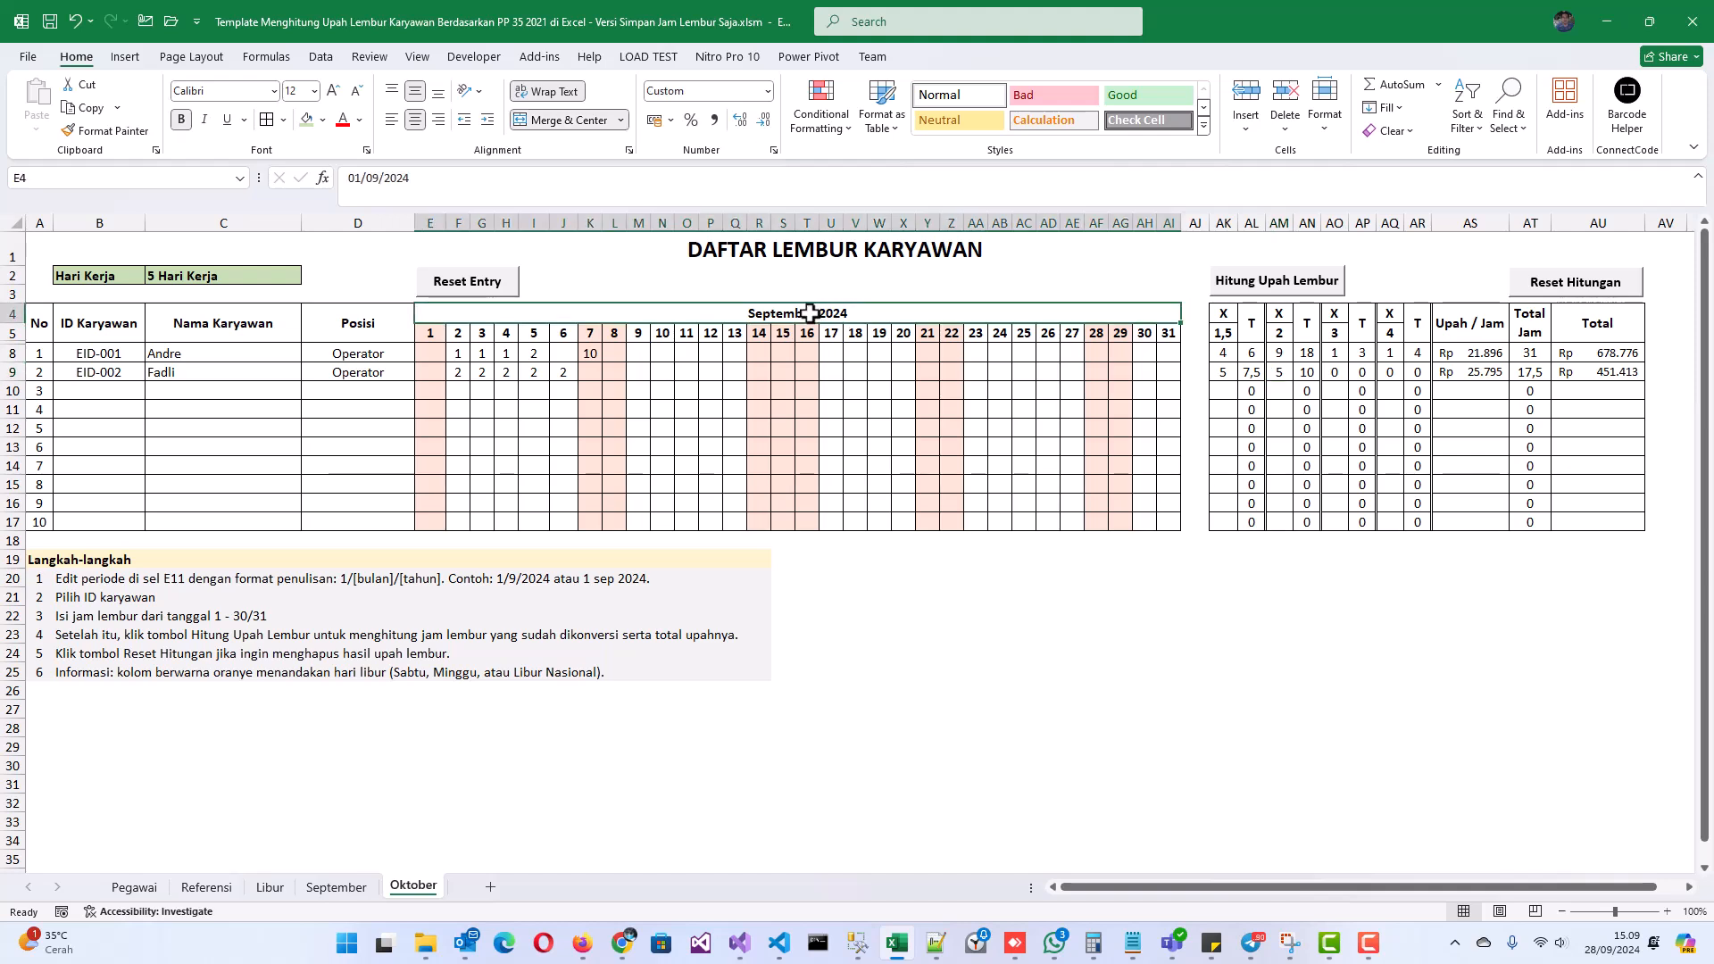
text(1 okt 2024)
key(Return)
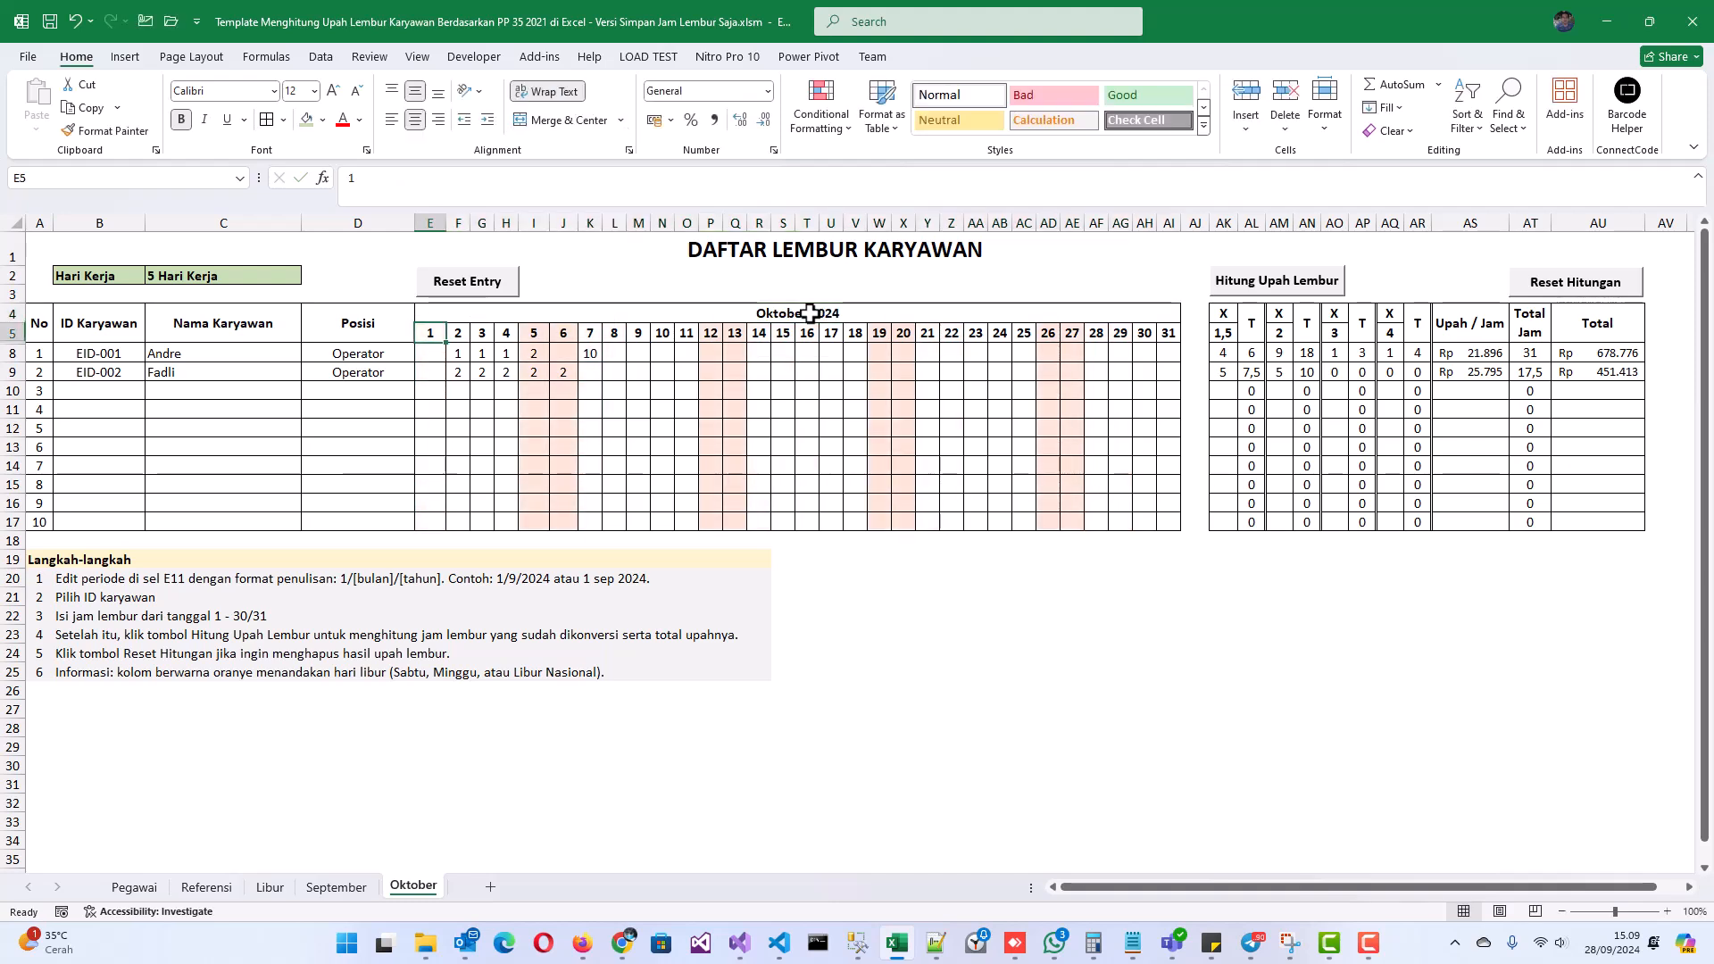
click(470, 287)
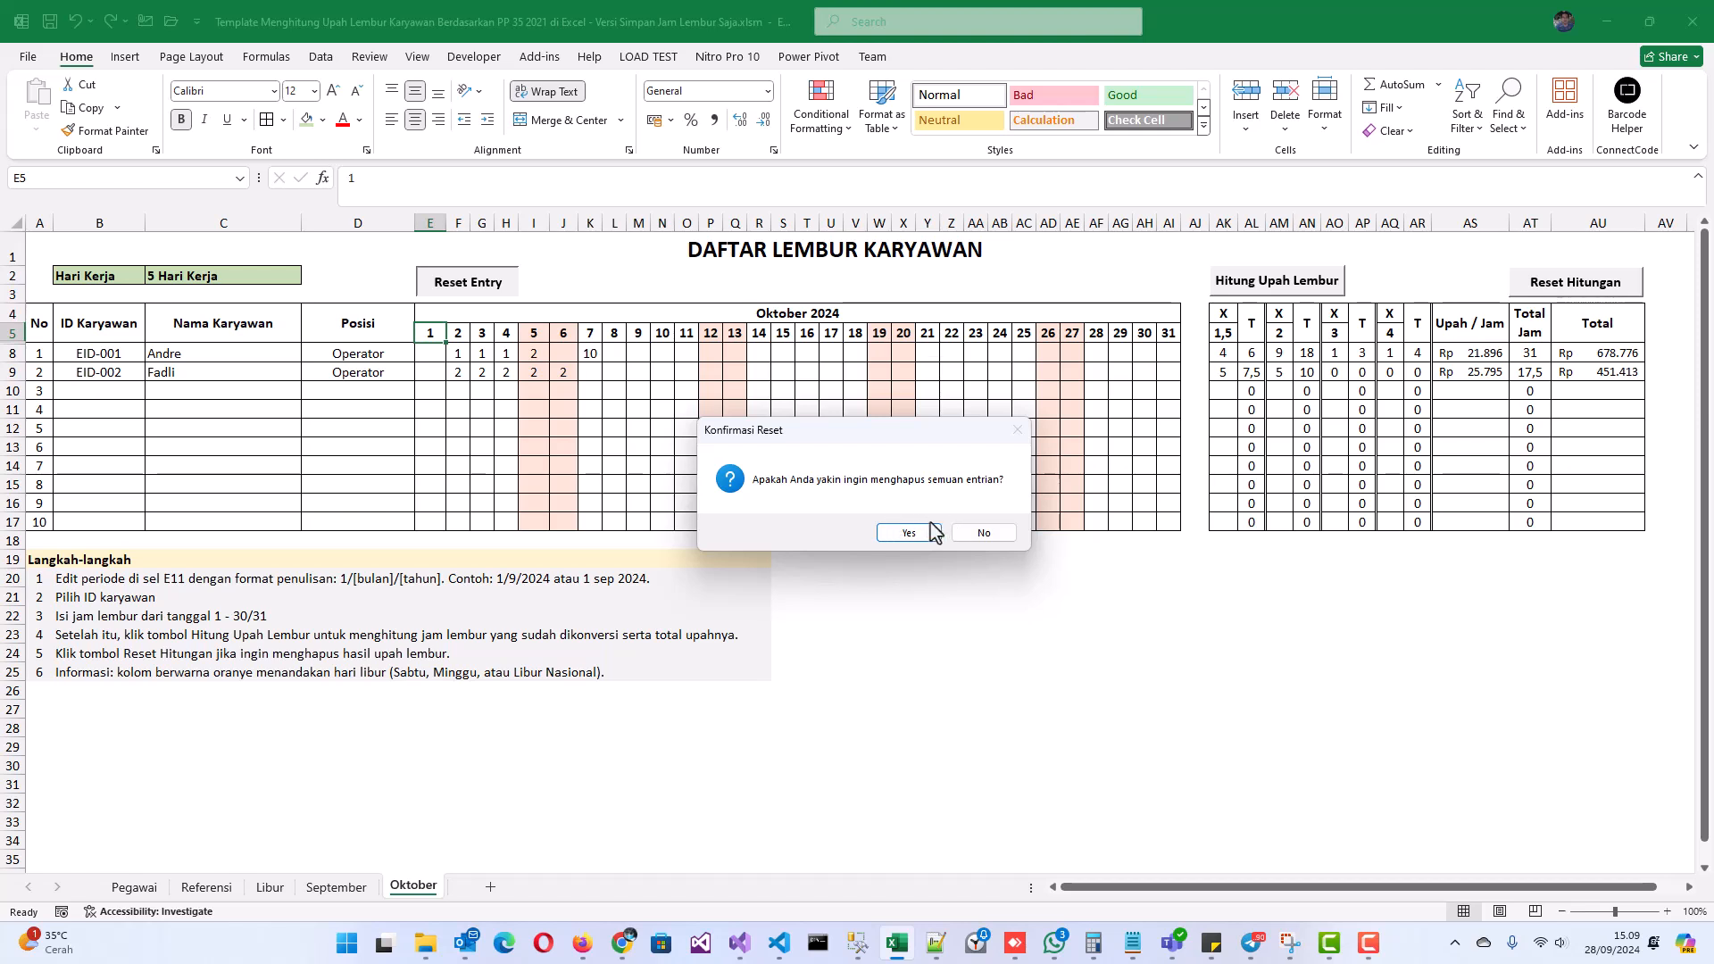
click(908, 533)
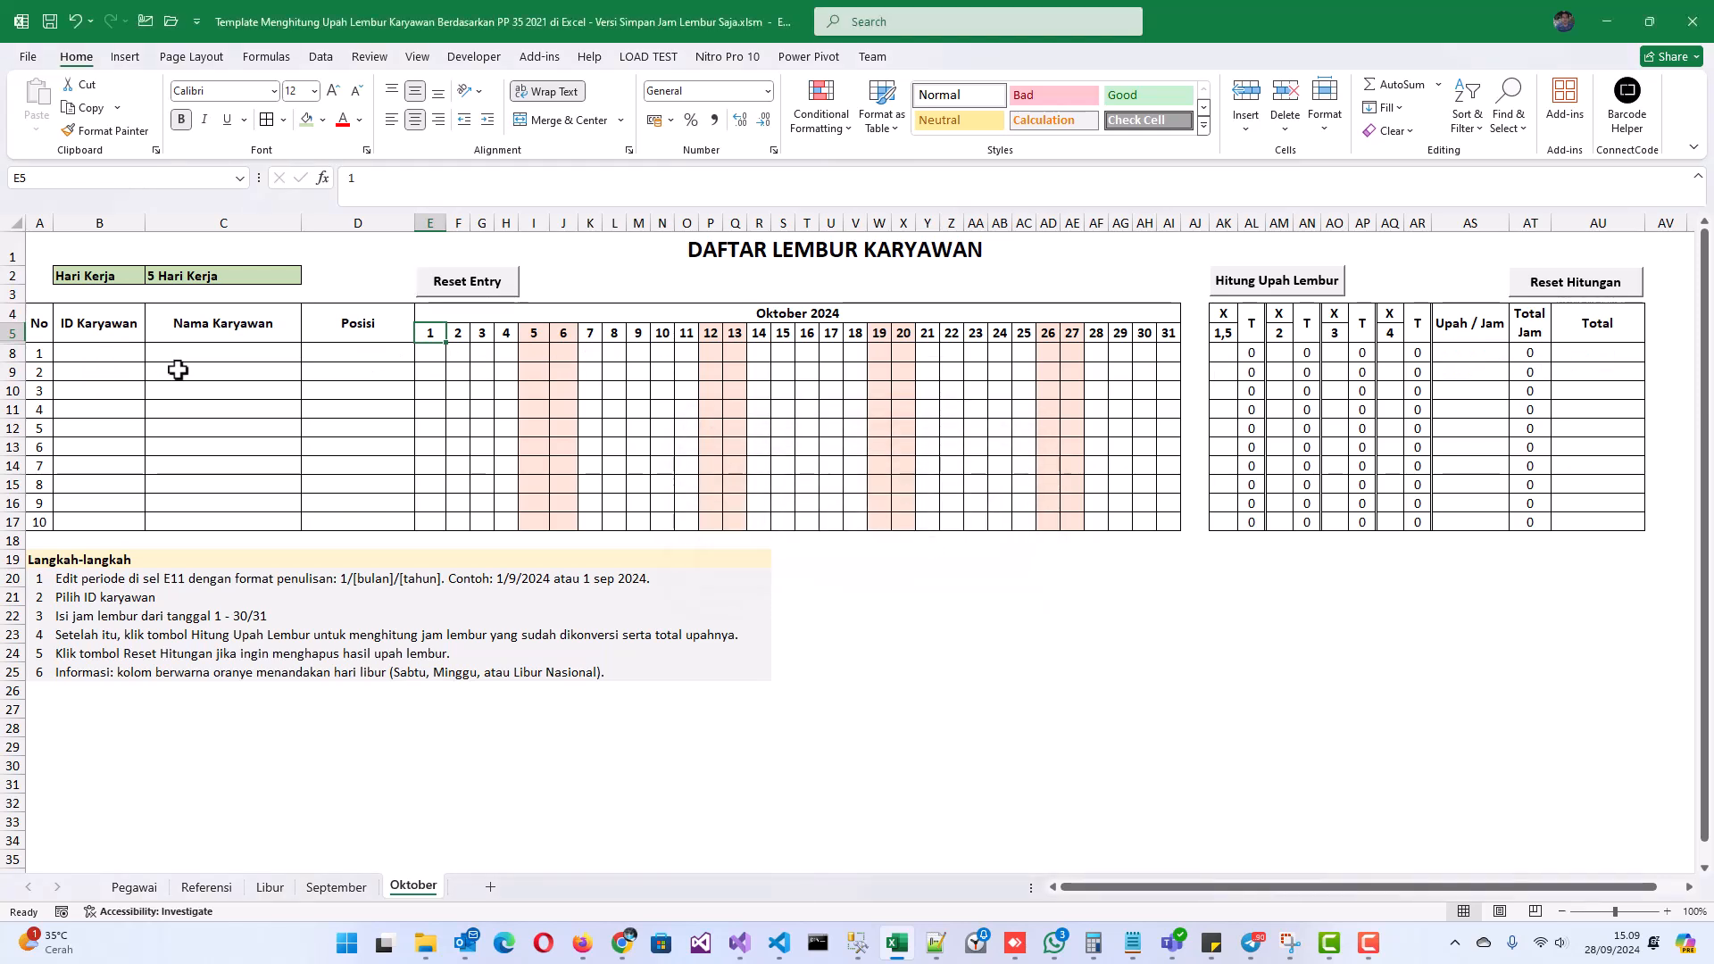